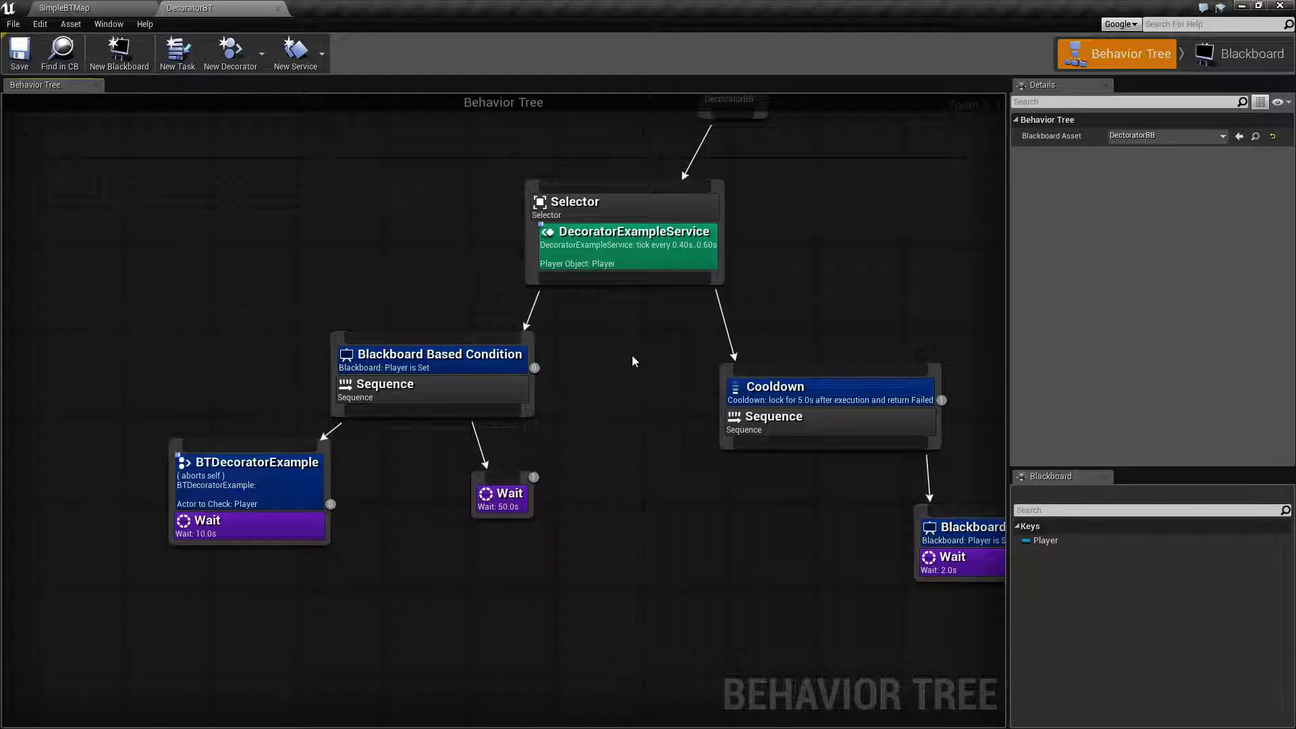
- Check which kinds of nodes can be added in empty graph space beneath the left Sequence
right_click_drag(632, 355, 638, 408)
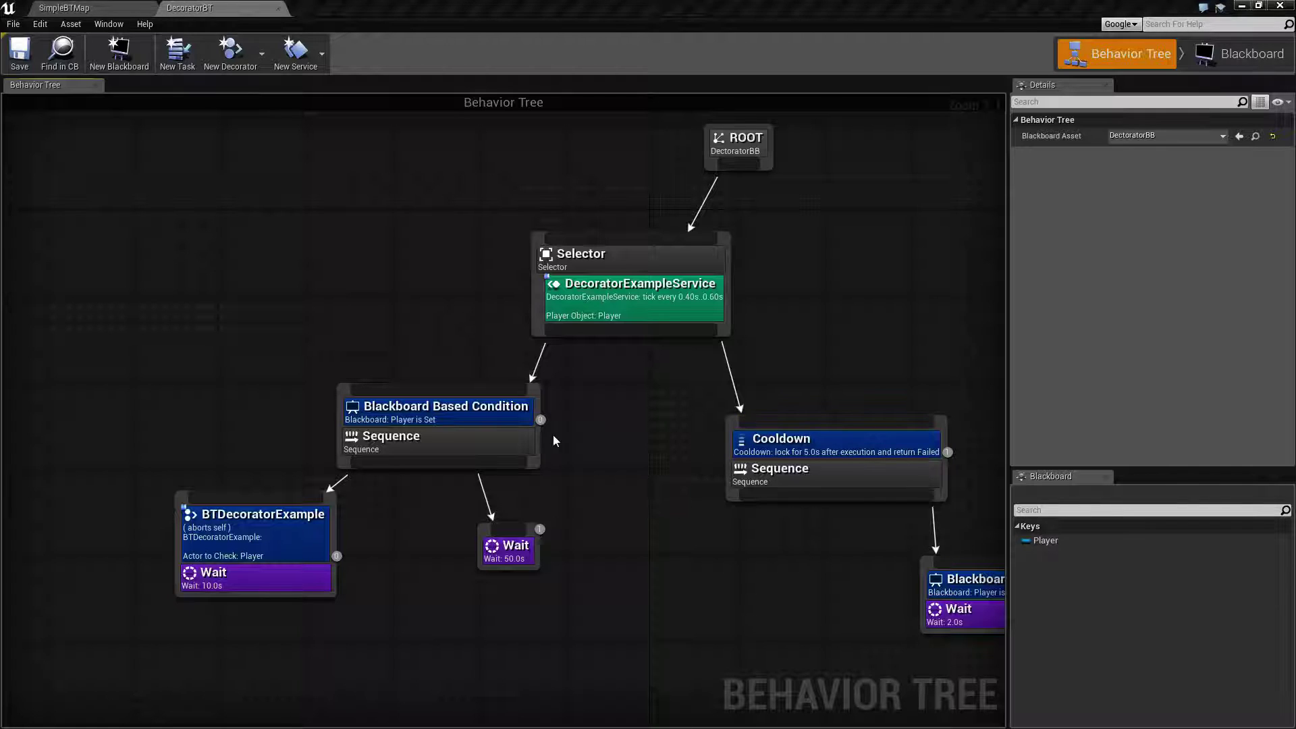
left_click(479, 432)
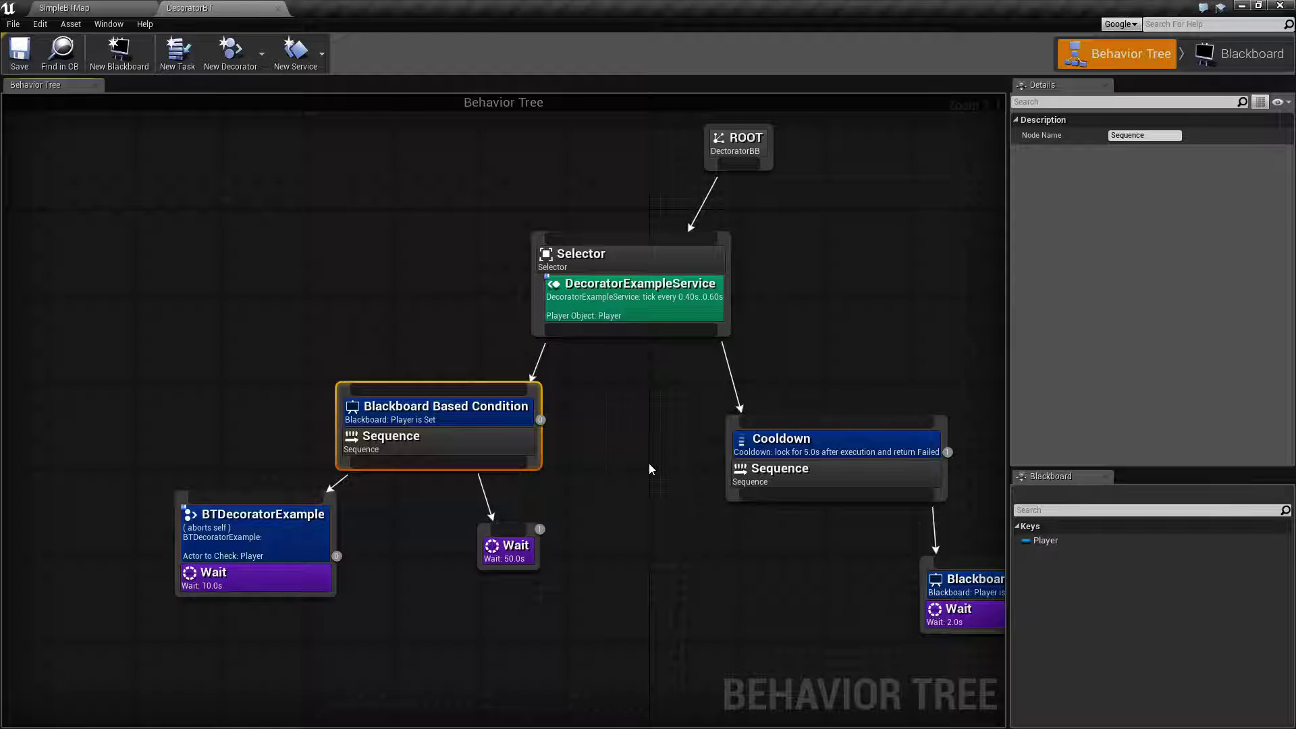
right_click_drag(613, 471, 676, 390)
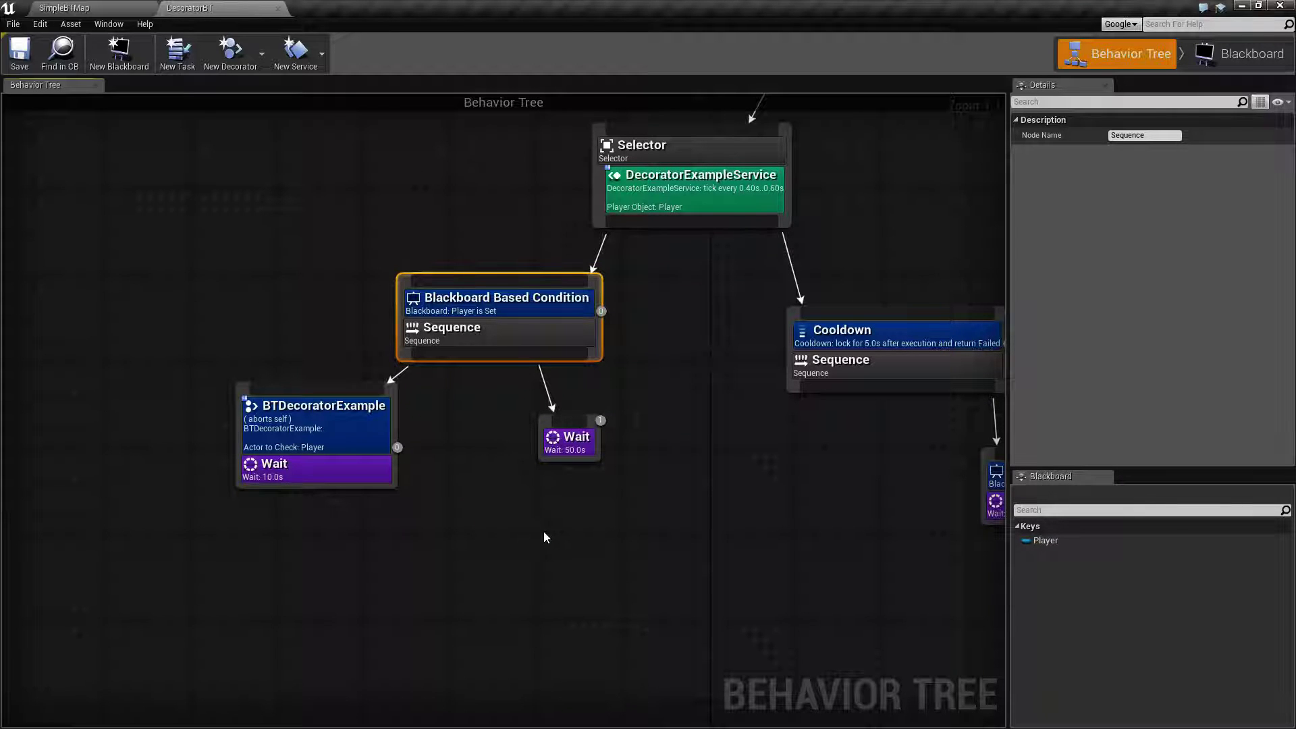
right_click(523, 513)
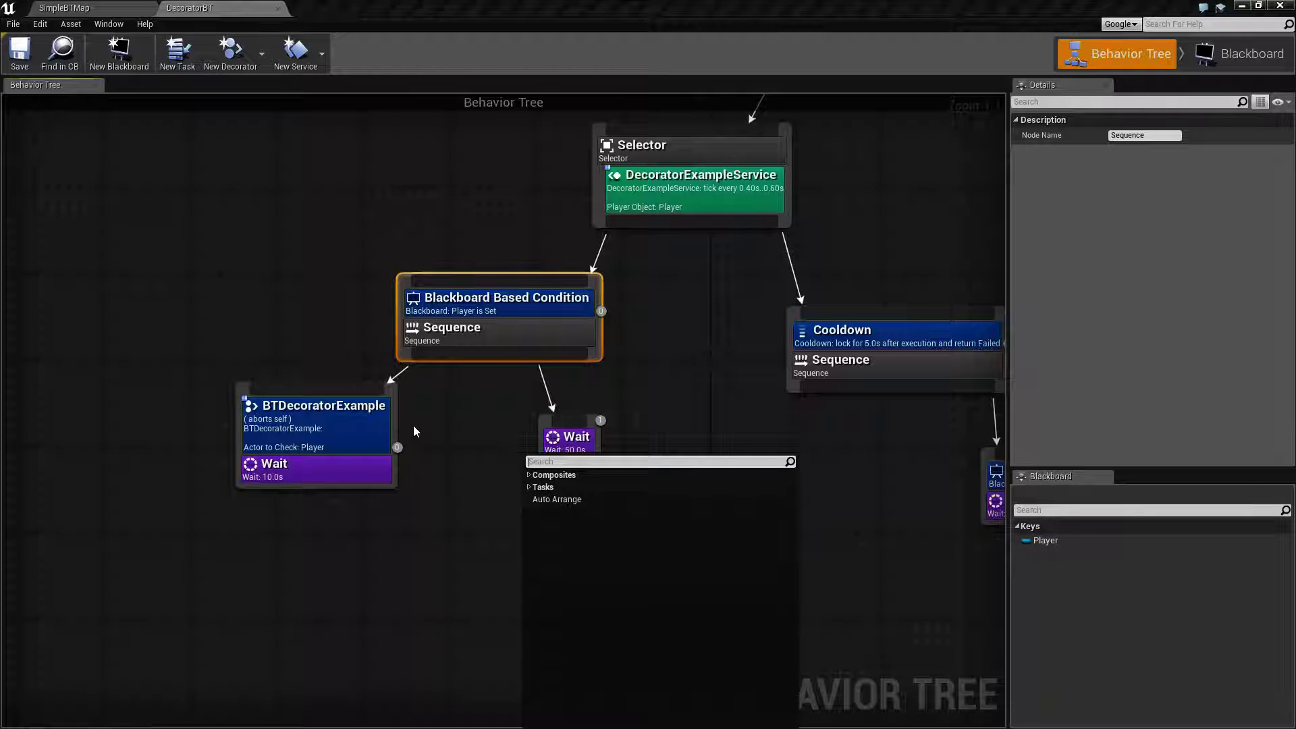
right_click(492, 510)
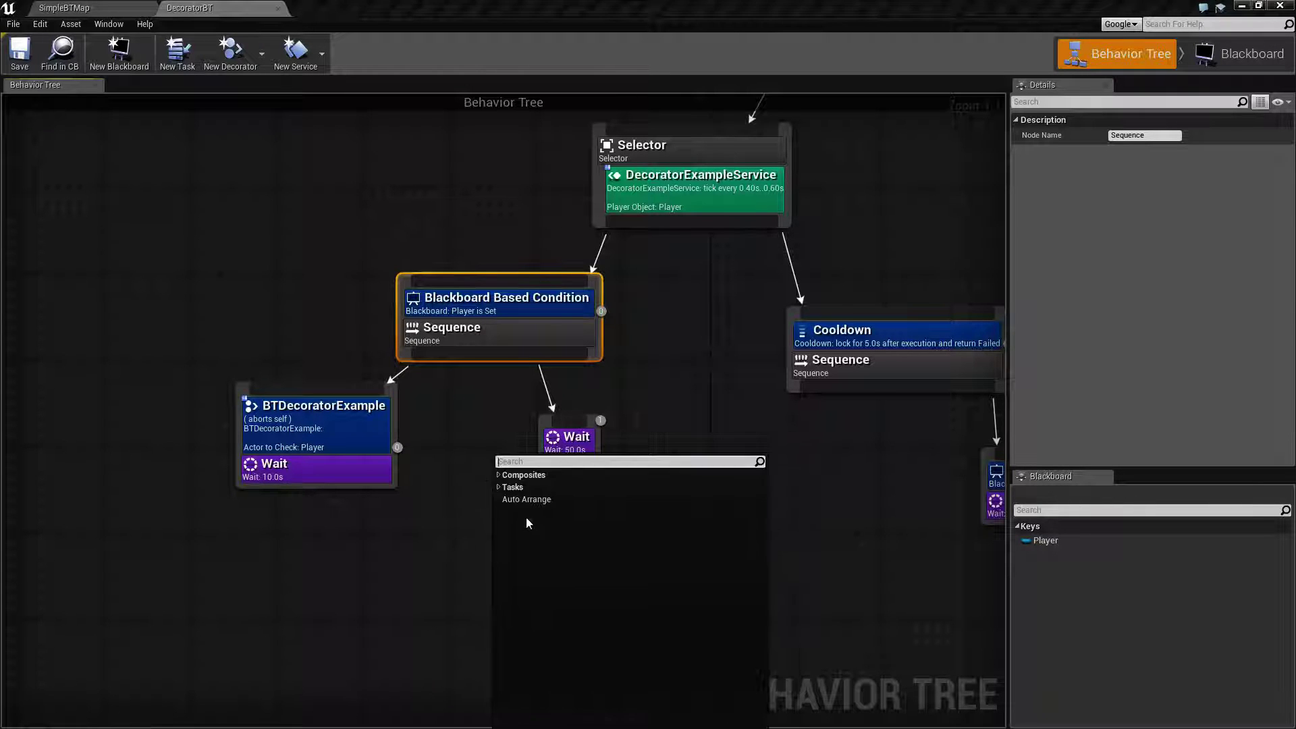
left_click(559, 519)
right_click(559, 521)
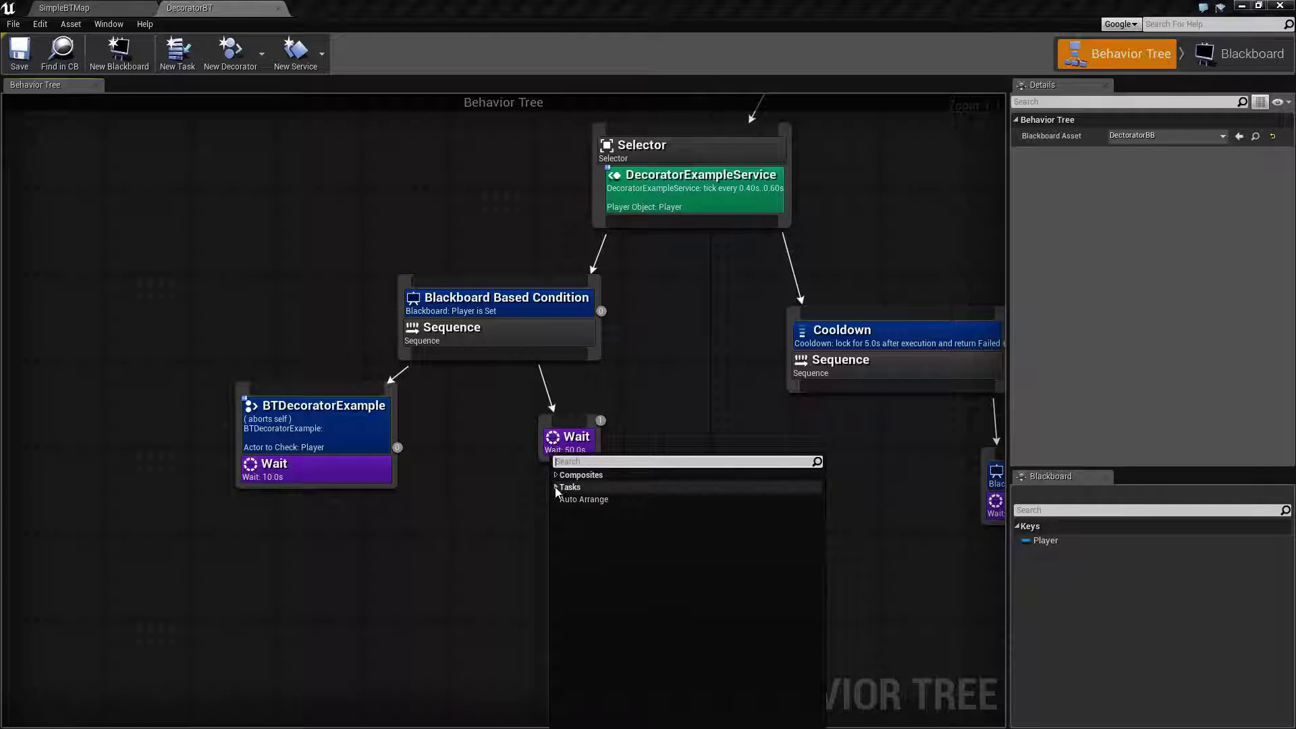
left_click(520, 491)
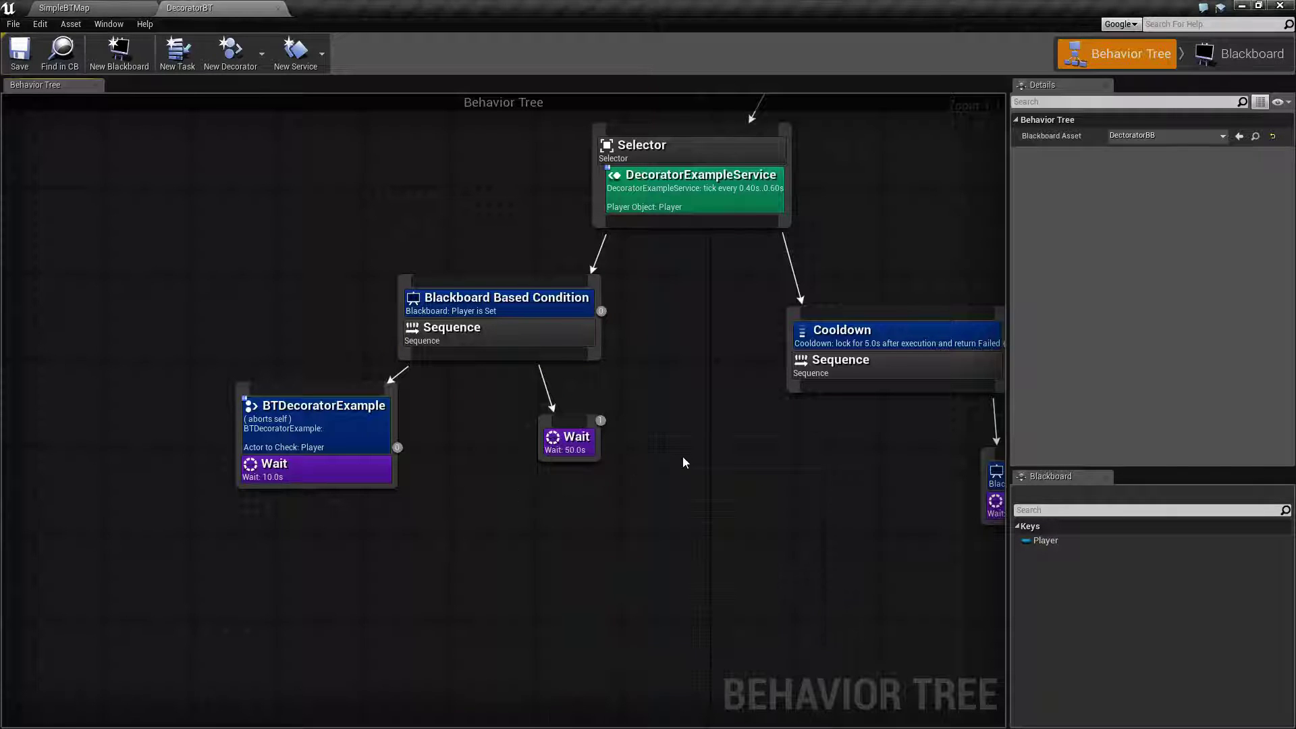
right_click_drag(682, 456, 631, 506)
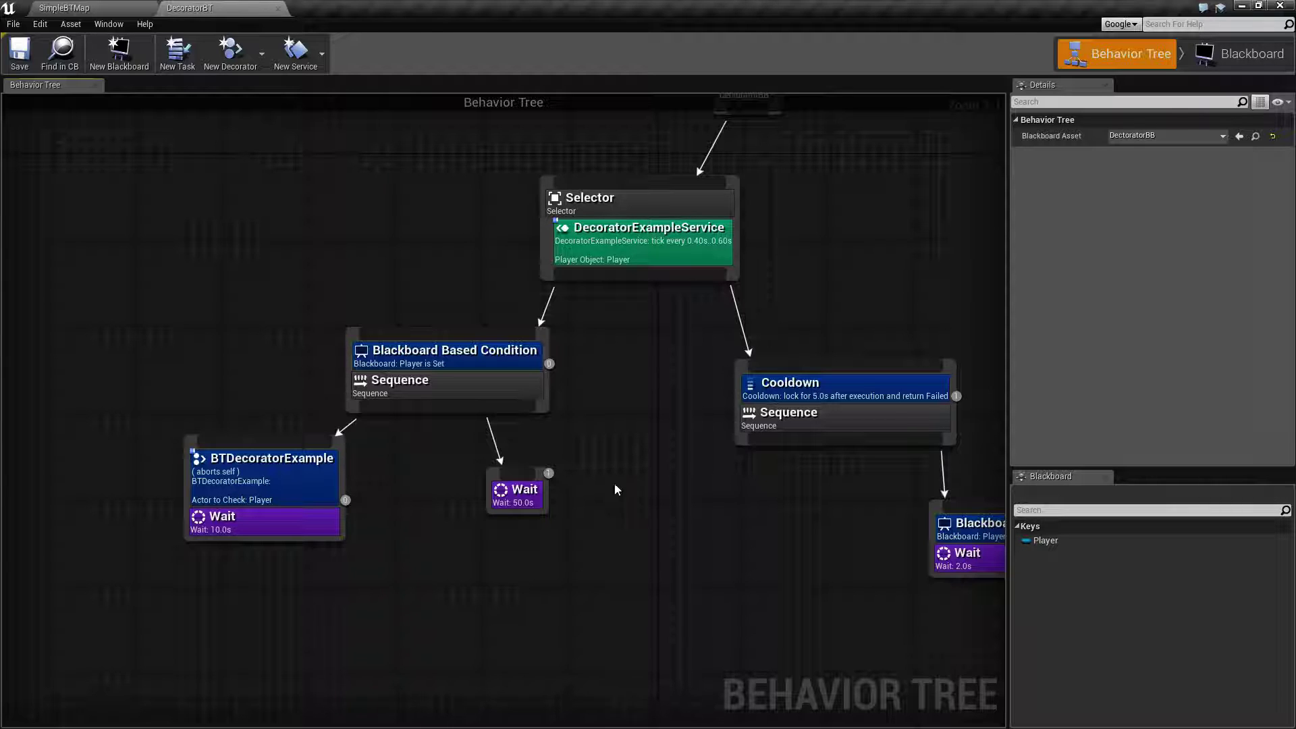
- Examine the nodes that carry decorators: both Sequence composites, the BTDecoratorExample task and the 2-second Wait task
left_click(447, 391)
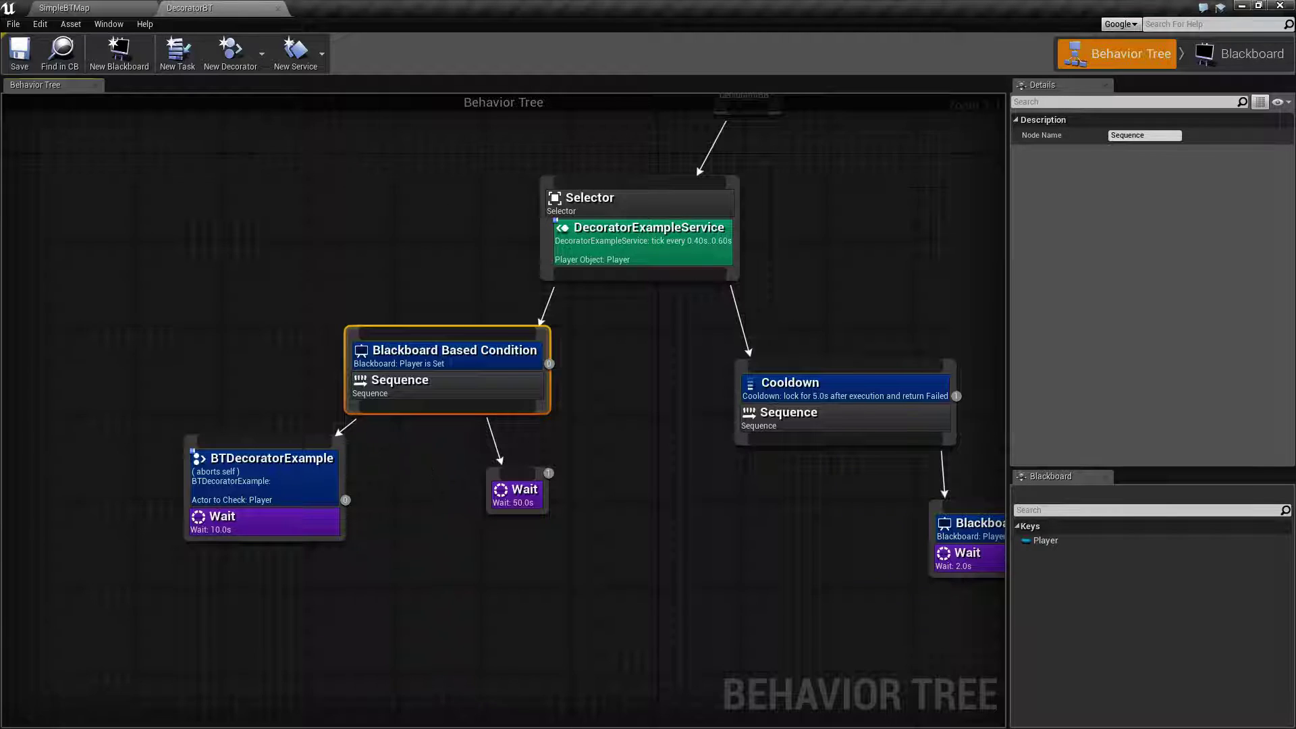
right_click_drag(424, 466, 415, 503)
left_click(429, 399)
left_click(266, 507)
left_click(458, 406)
left_click(813, 430)
left_click(972, 561)
right_click_drag(705, 574, 548, 544)
right_click_drag(474, 399, 493, 480)
- Examine the Selector with its DecoratorExampleService and the left Sequence branch with its child tasks
left_click_drag(358, 242, 685, 379)
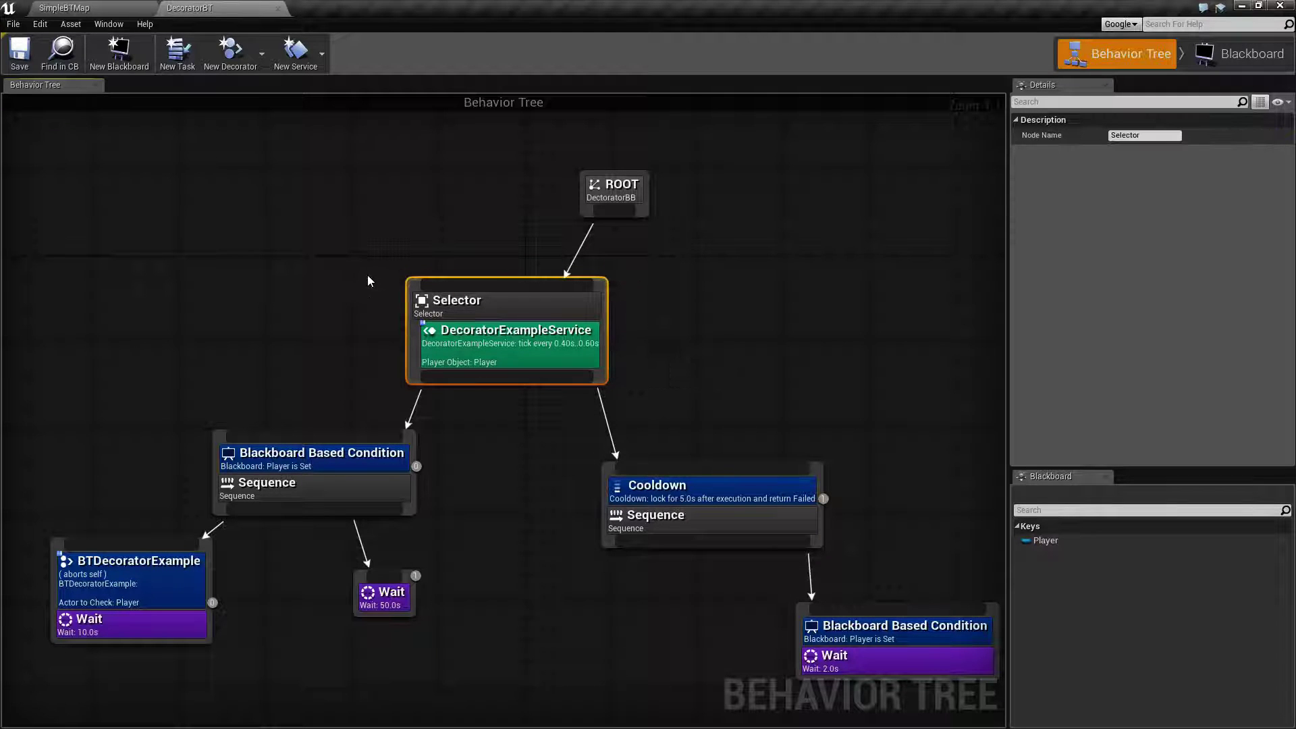
left_click(363, 277)
left_click_drag(365, 277, 659, 347)
left_click(659, 347)
left_click_drag(405, 332, 702, 366)
left_click(326, 288)
right_click_drag(544, 489, 615, 417)
left_click_drag(177, 316, 556, 560)
left_click(556, 560)
right_click_drag(573, 530, 606, 513)
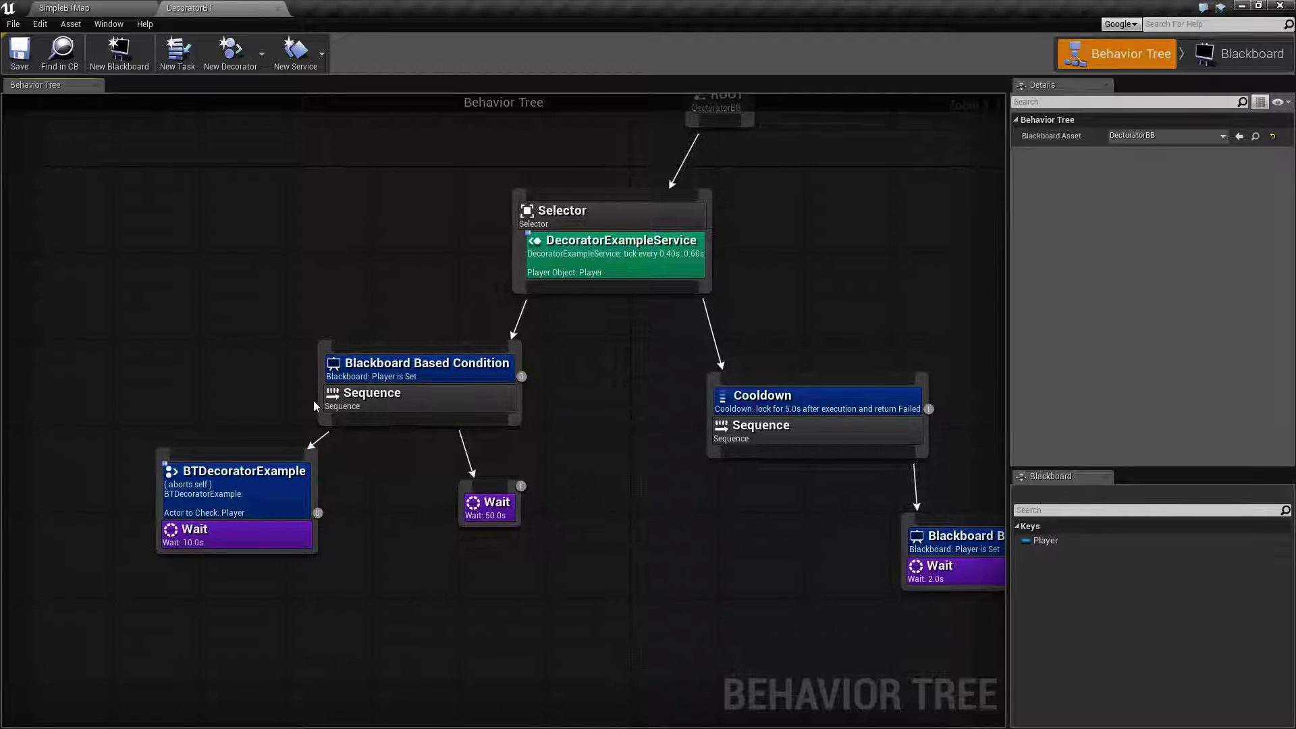
- Add a Blackboard decorator to the right Sequence that already has the Cooldown decorator
right_click_drag(677, 515, 538, 512)
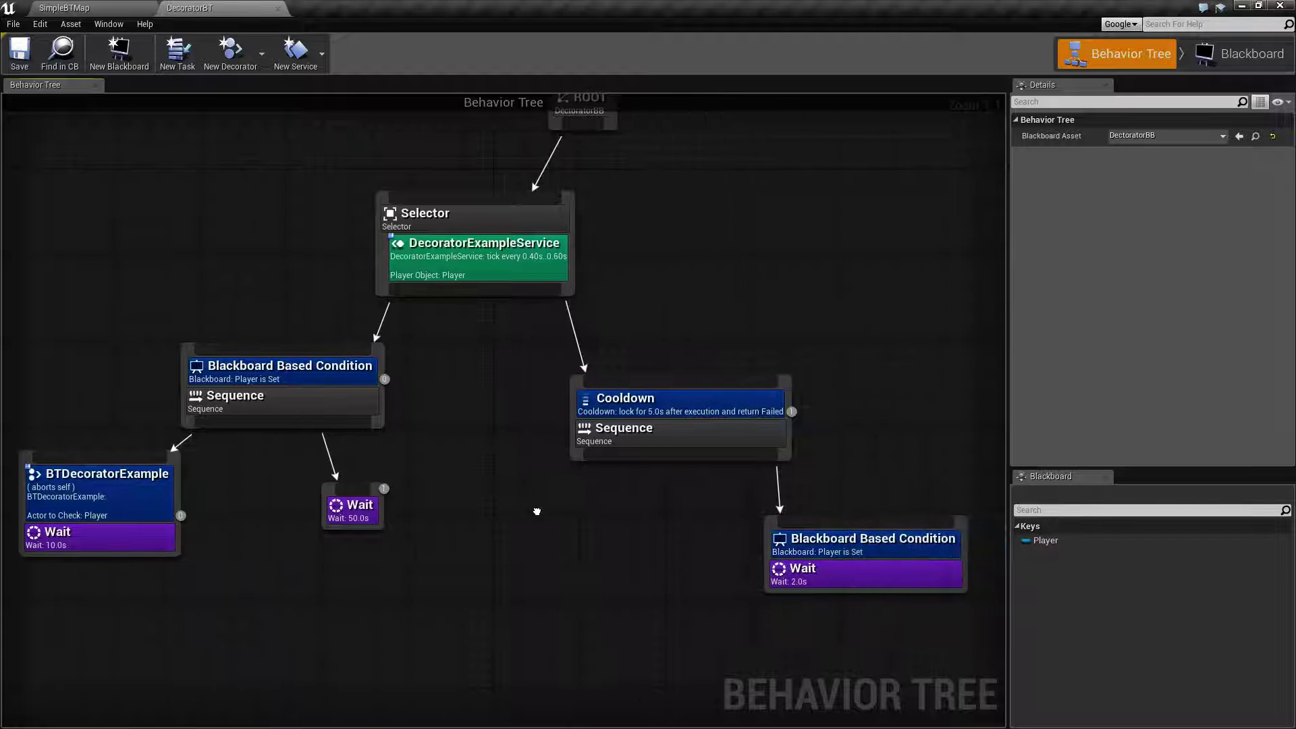
left_click(632, 395)
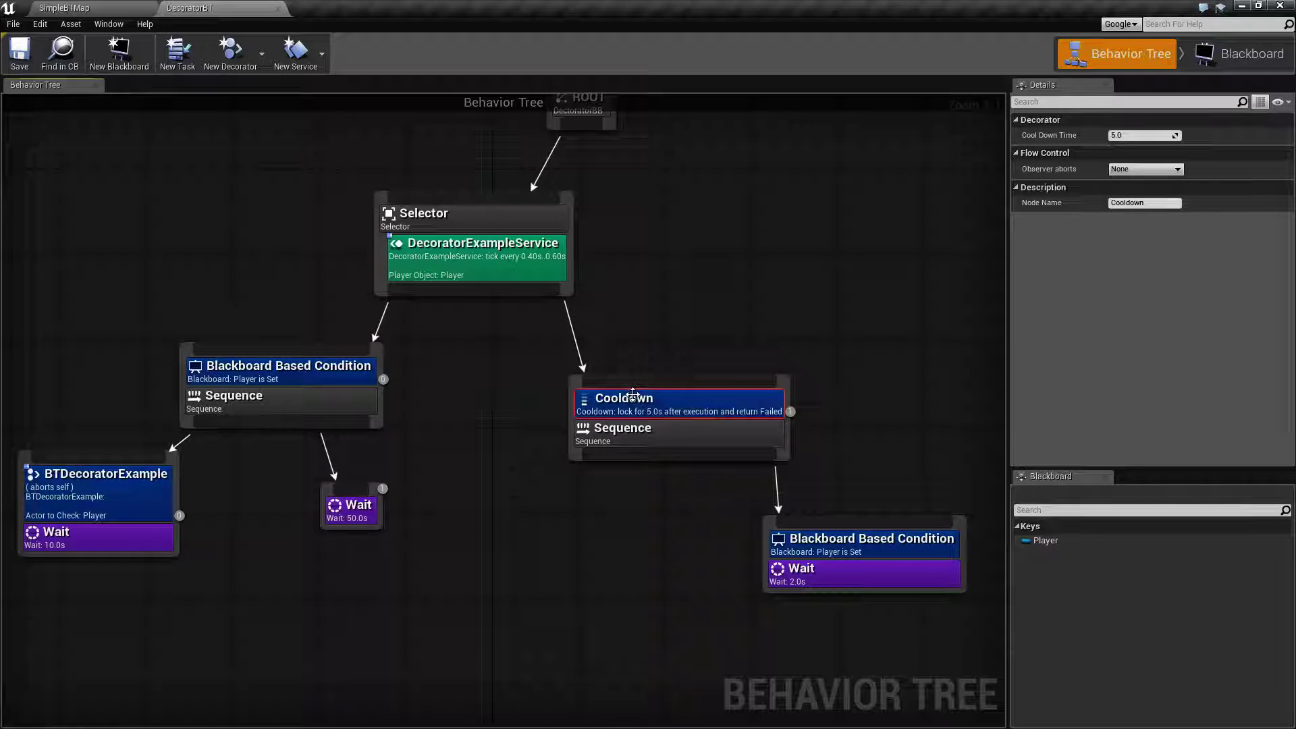
left_click(626, 432)
right_click(626, 432)
mouse_move(660, 582)
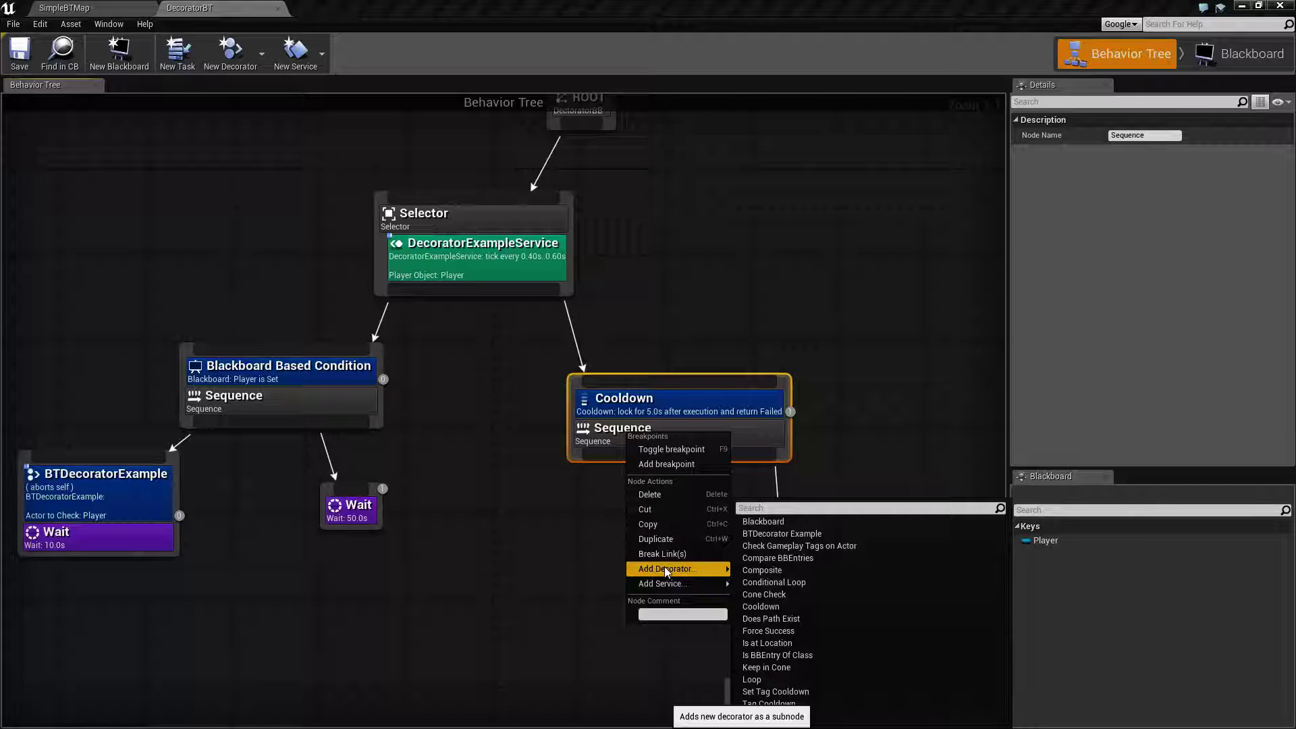
left_click(799, 520)
left_click(590, 532)
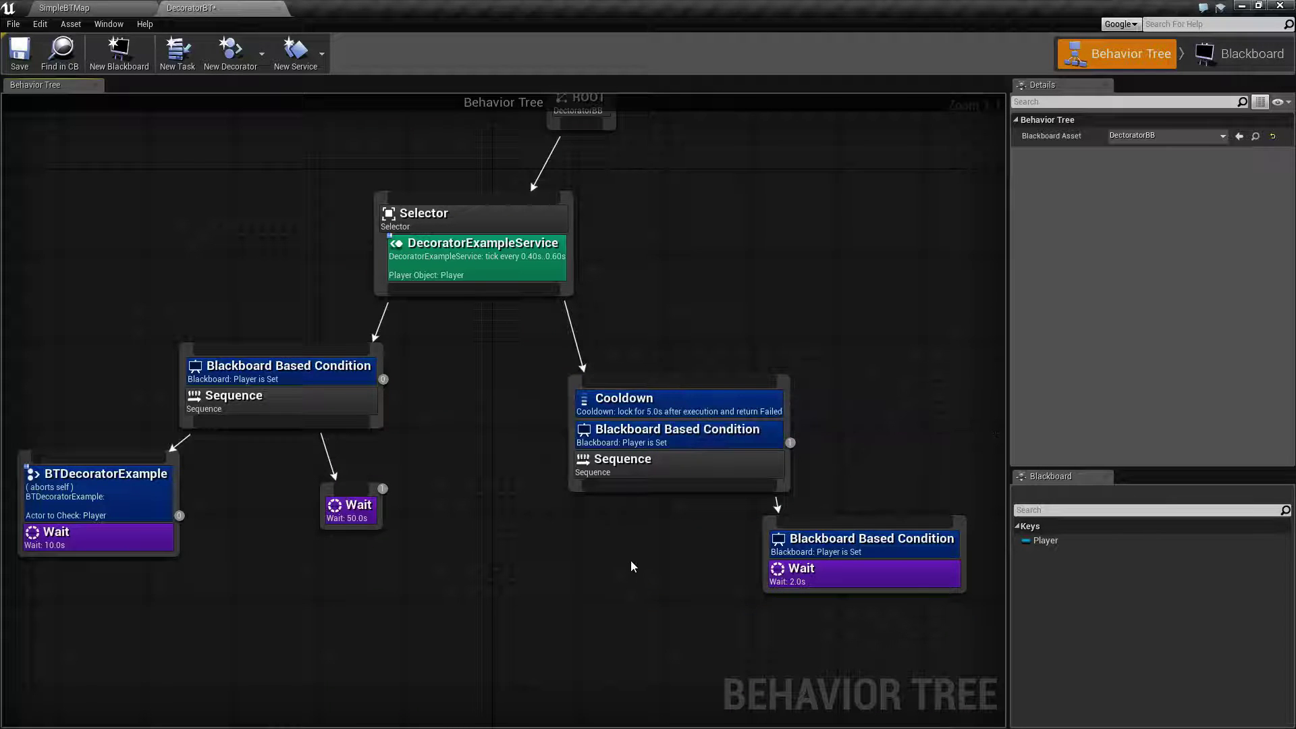
- Try moving the right Sequence's Blackboard Based Condition above Cooldown, and return Cooldown to the first position
mouse_move(591, 547)
right_mouse_down()
mouse_move(636, 543)
mouse_move(610, 541)
right_mouse_up()
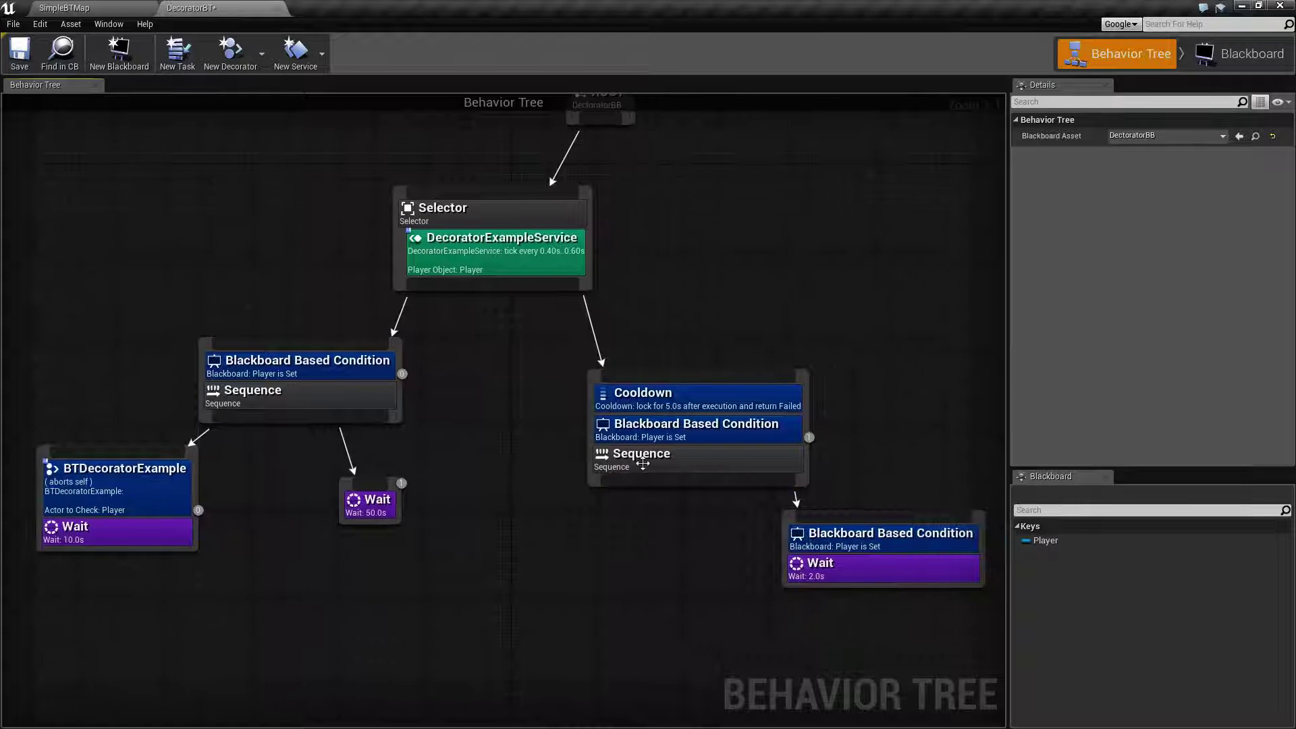
left_click(640, 429)
left_click_drag(640, 429, 541, 481)
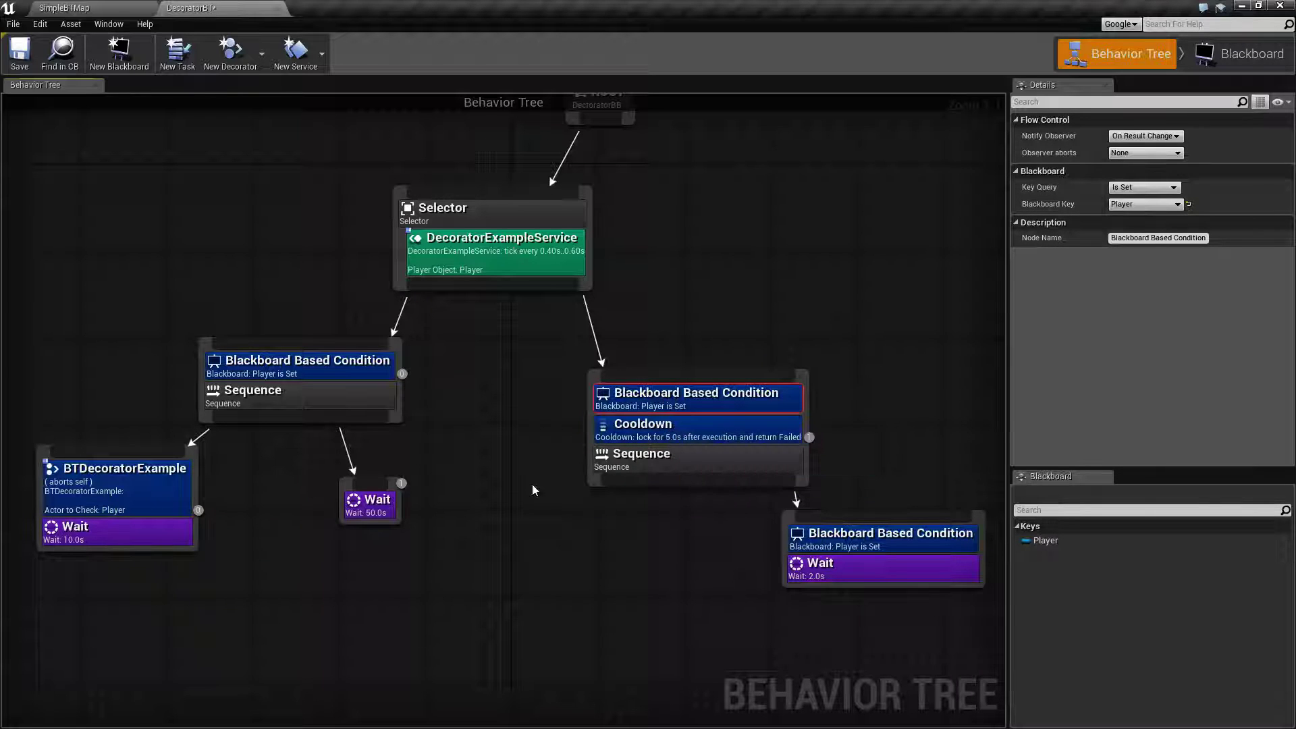
left_click_drag(641, 425, 602, 386)
right_click_drag(492, 464, 547, 477)
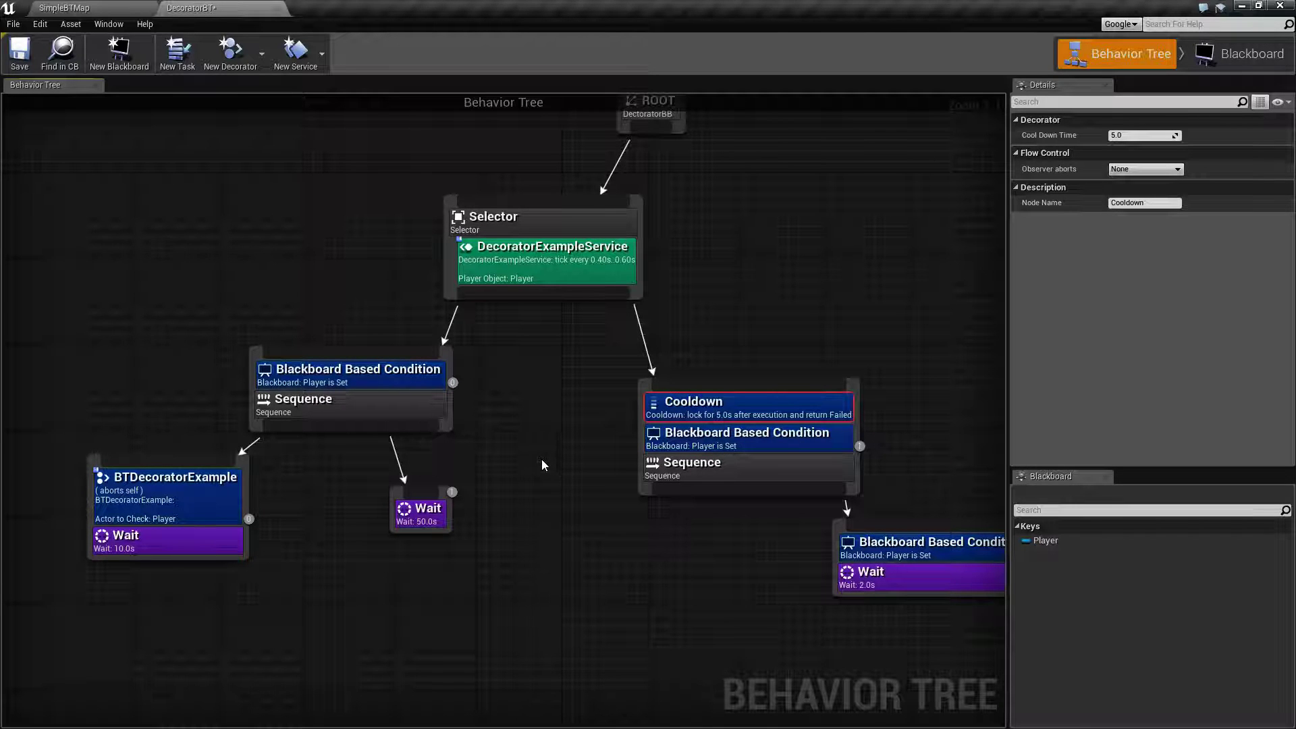
- Compare the properties of the BTDecoratorExample, Blackboard Based Condition and Cooldown decorators across both branches
left_click(189, 499)
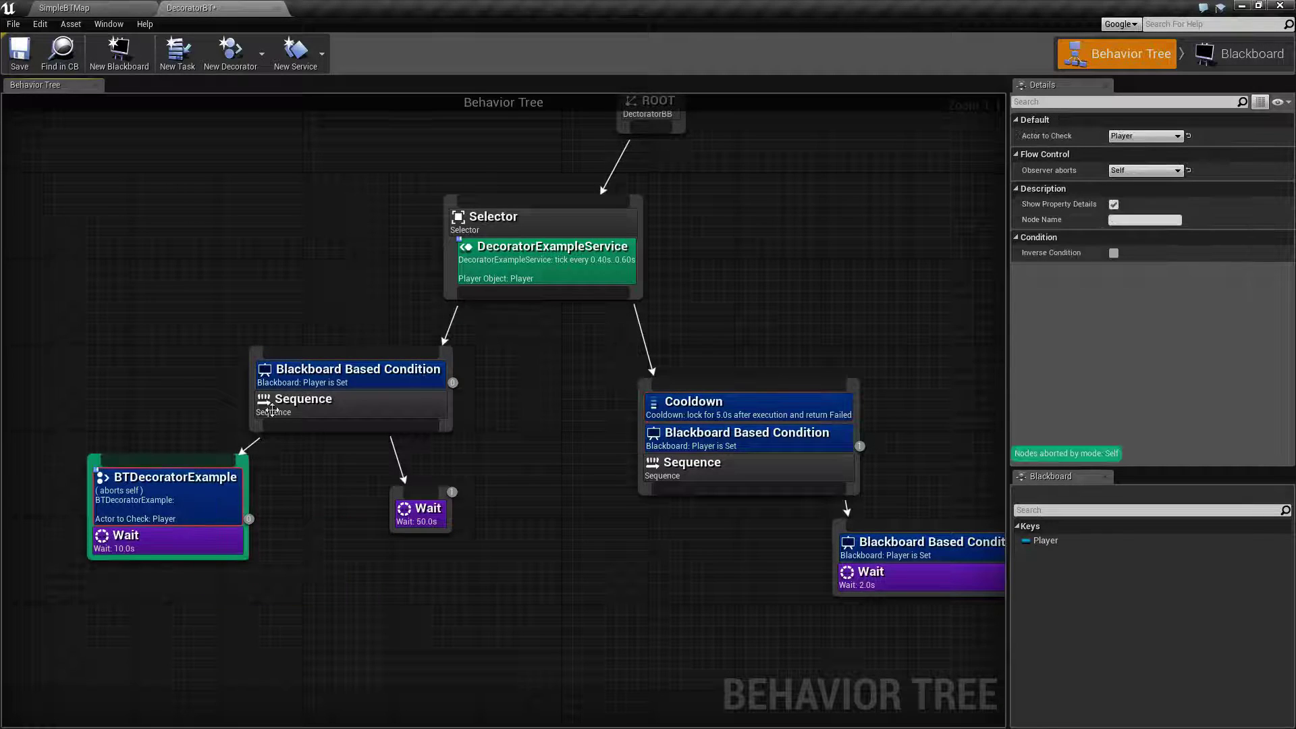
left_click(364, 378)
left_click(680, 409)
left_click(689, 437)
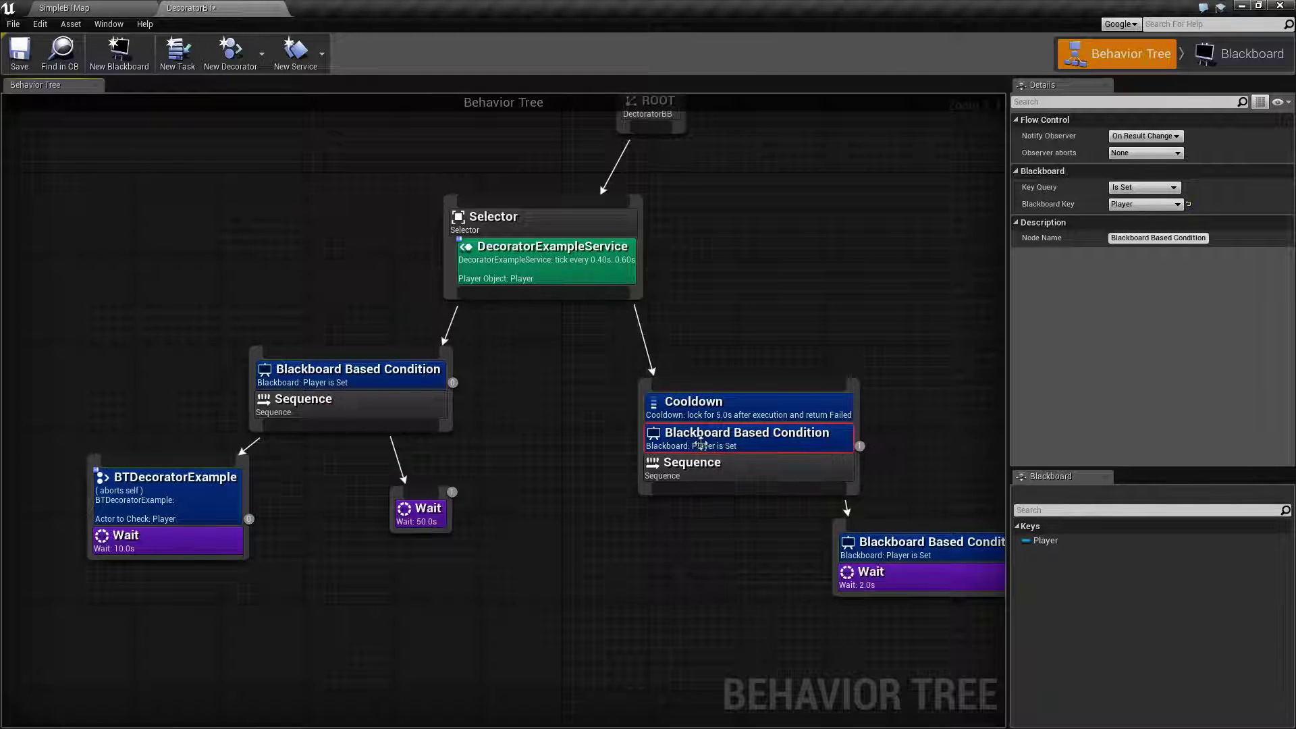
left_click_drag(695, 408, 152, 469)
left_click(364, 376)
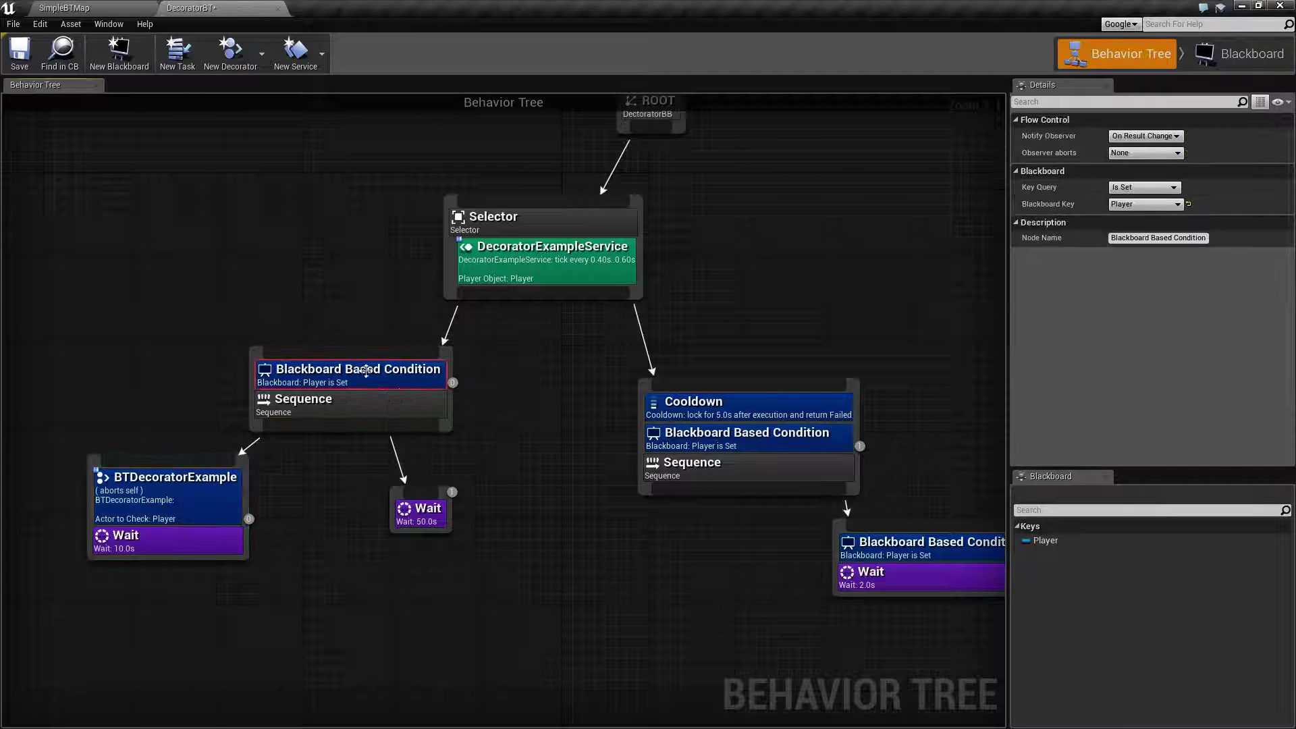
left_click(713, 405)
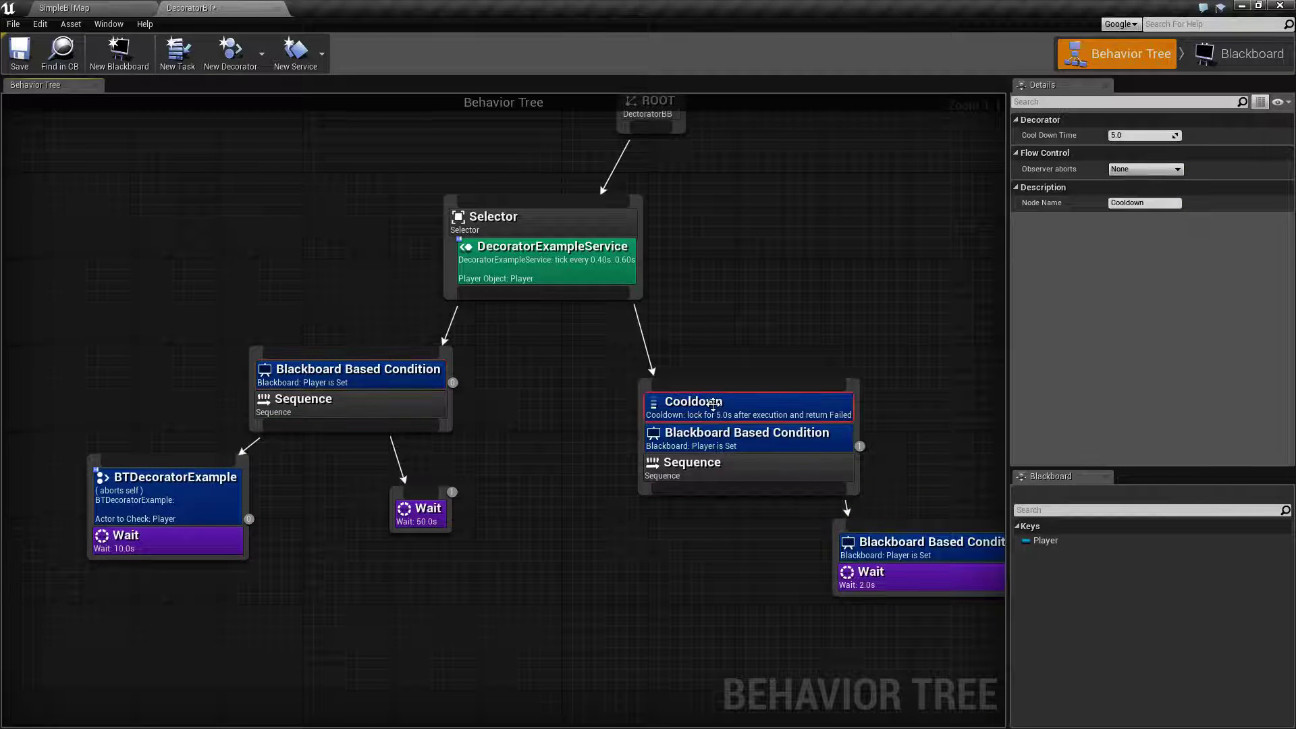
left_click(417, 379)
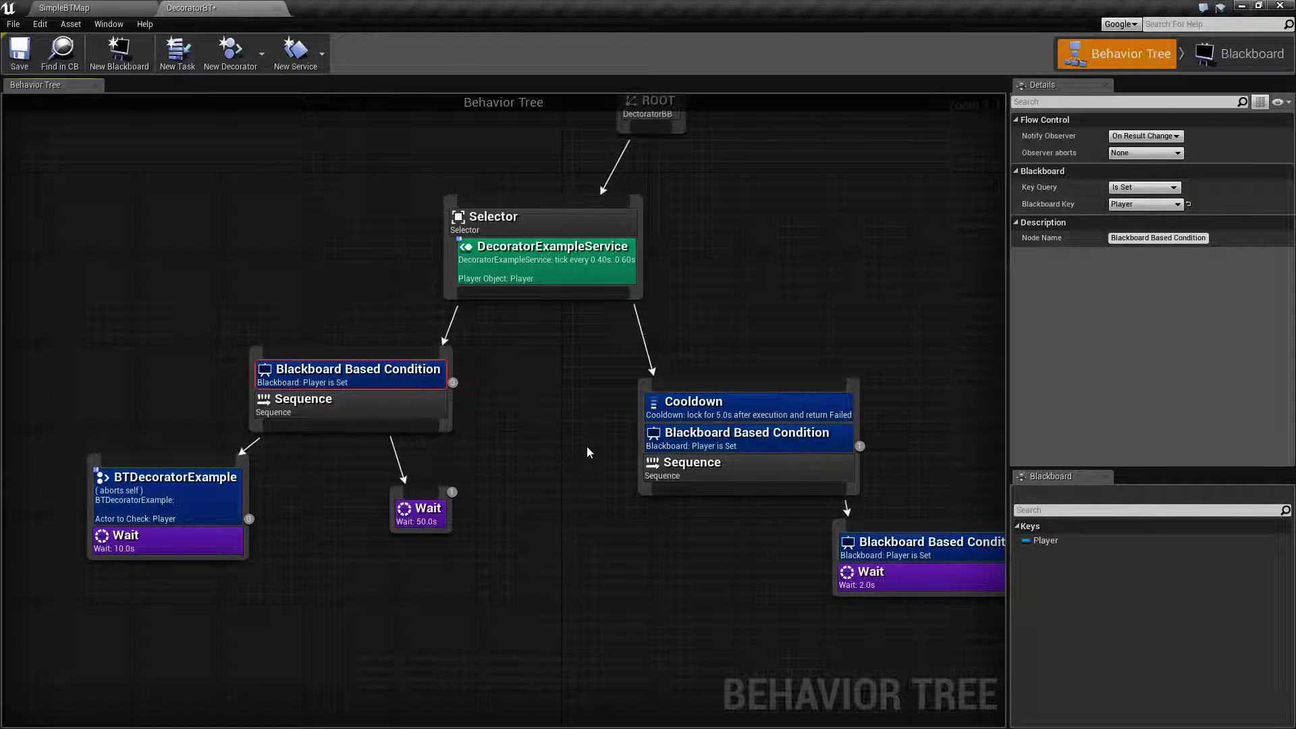
left_click(582, 410)
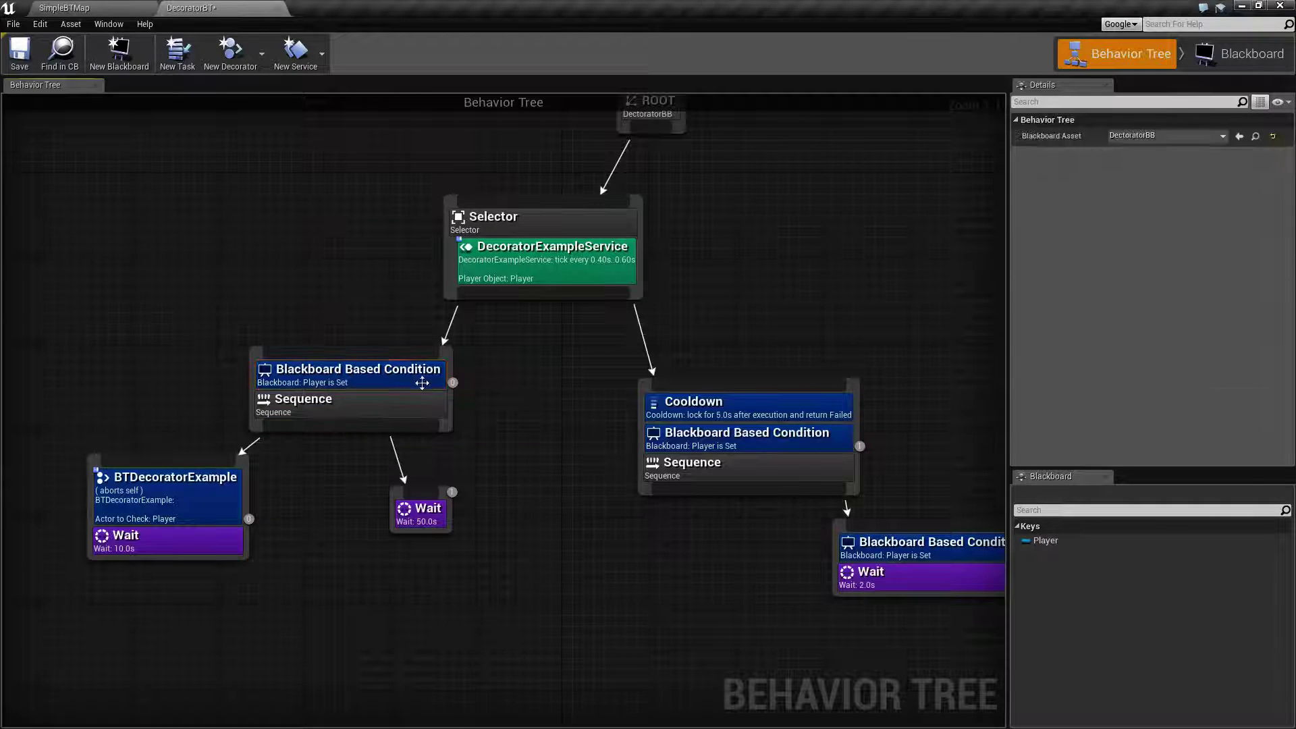
- Rename the left Sequence's Blackboard Based Condition decorator to "Is the Player Valid?"
left_click(392, 384)
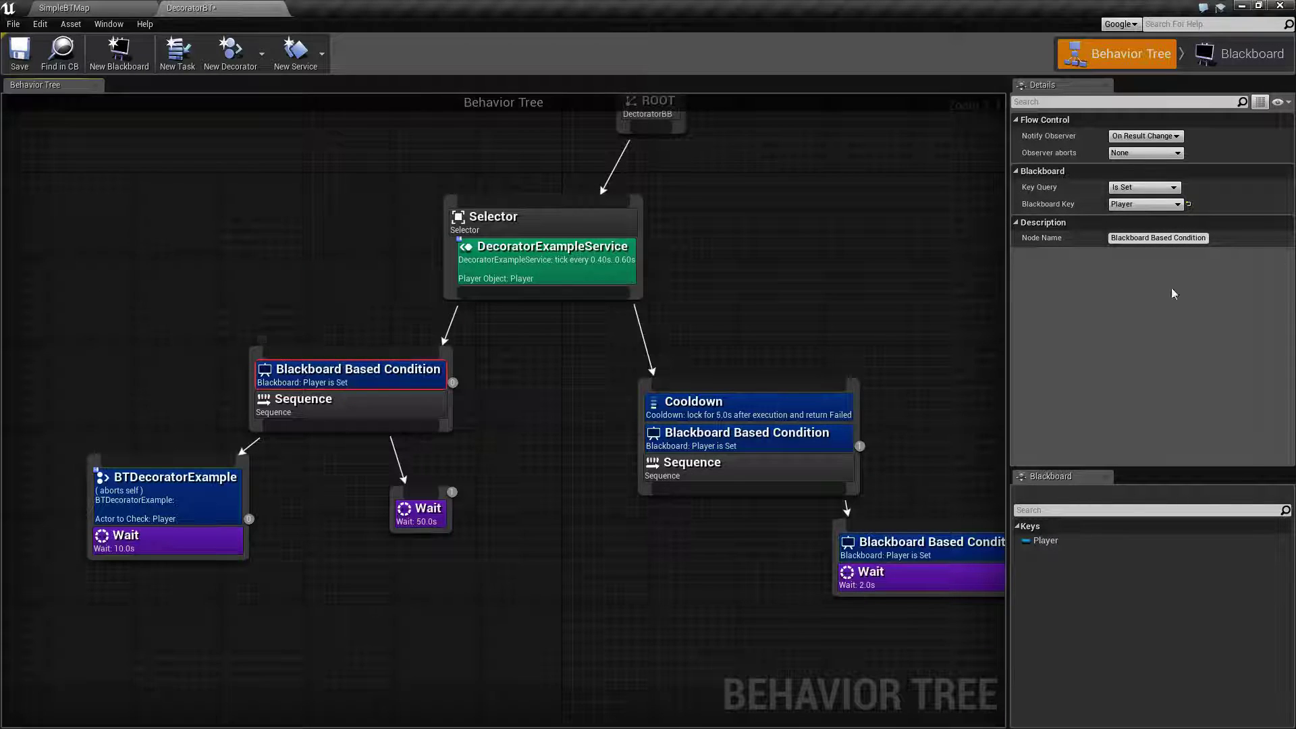
left_click(1160, 239)
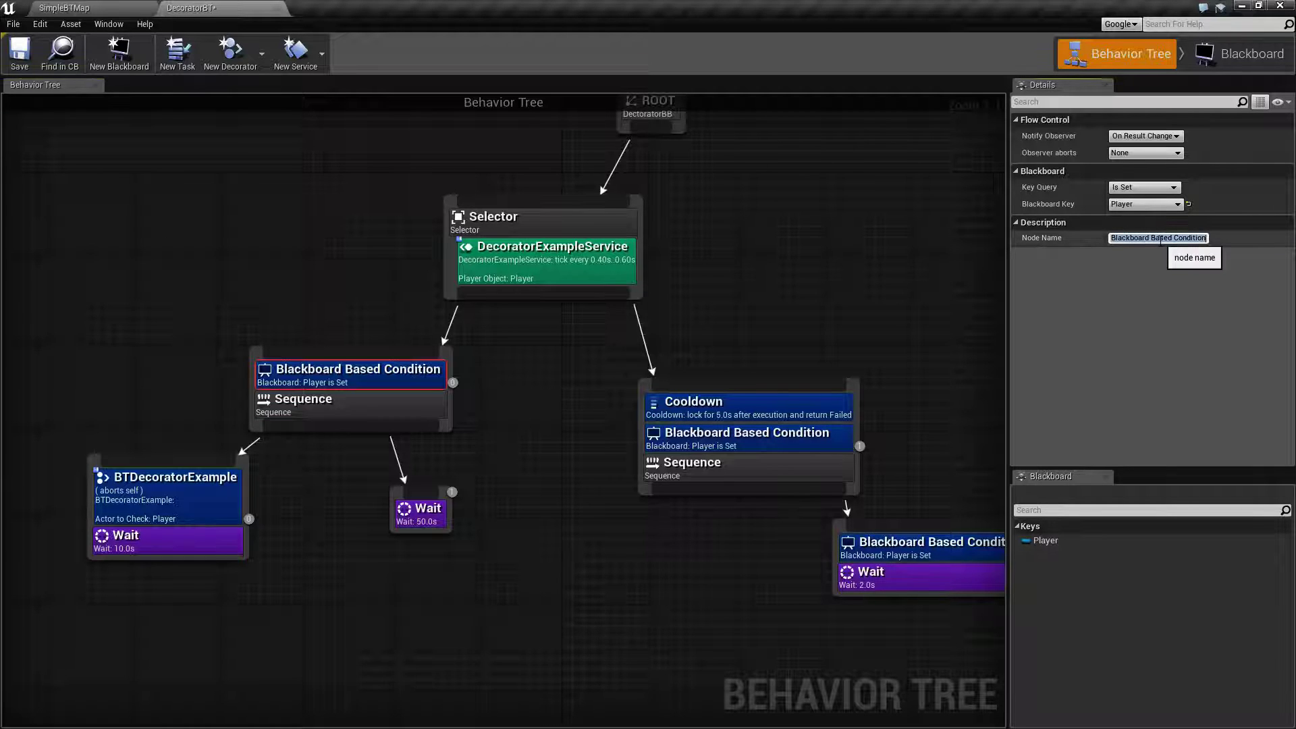
type("Is the Player Valid?")
key("Return")
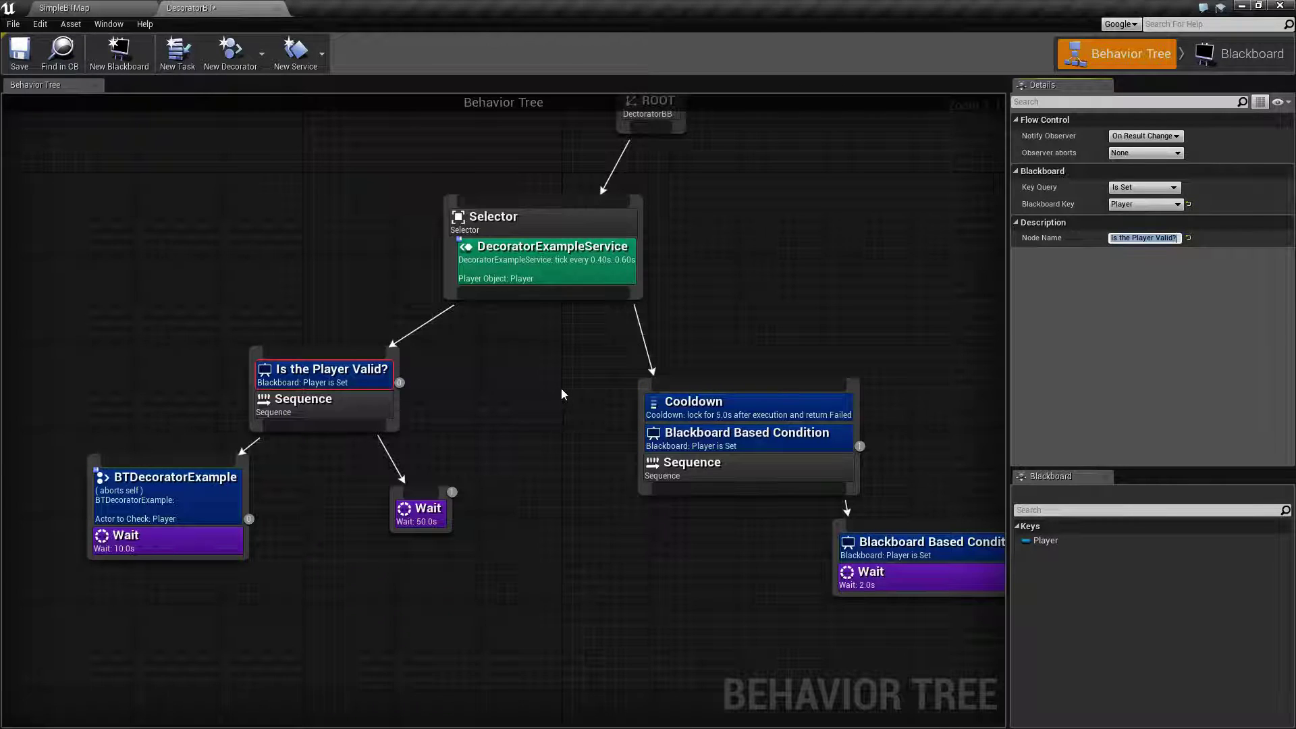
left_click(812, 305)
- Review the settings of the right branch's Cooldown and Blackboard Based Condition decorators and of BTDecoratorExample
left_click(725, 400)
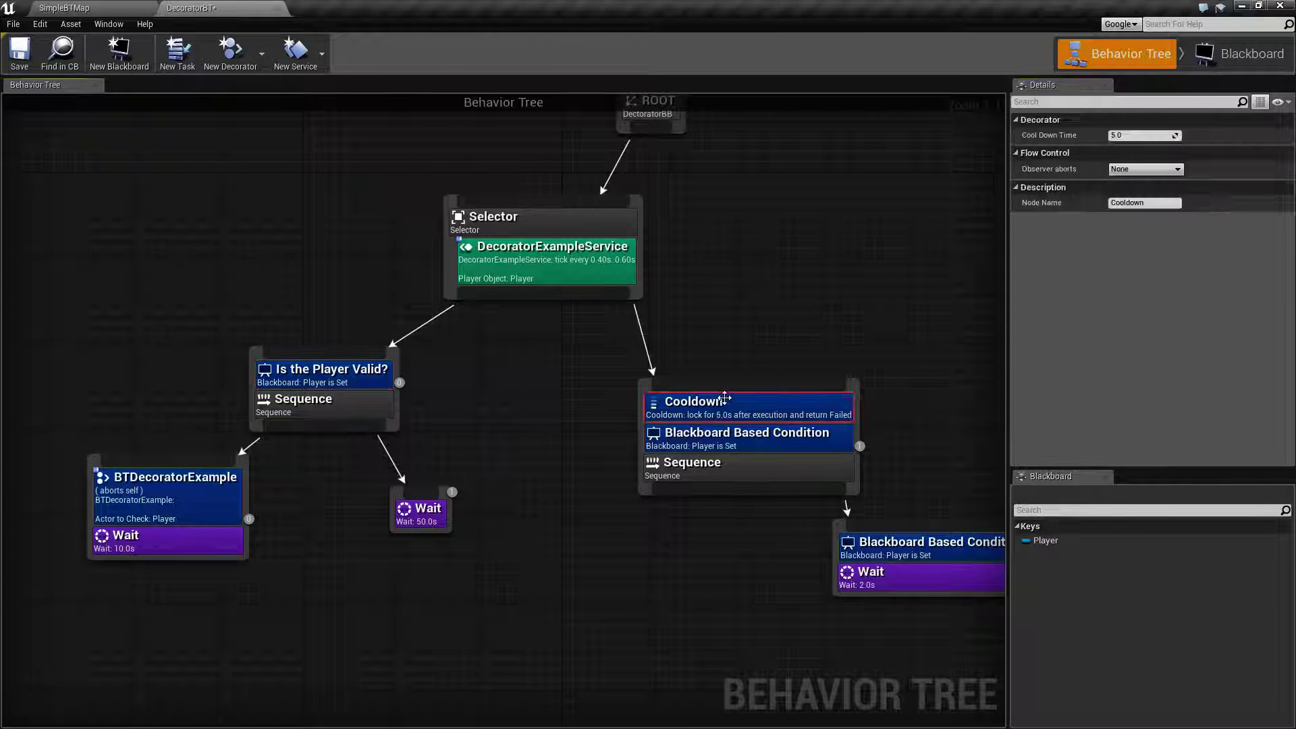
mouse_move(540, 492)
right_mouse_down()
mouse_move(599, 463)
mouse_move(527, 498)
right_mouse_up()
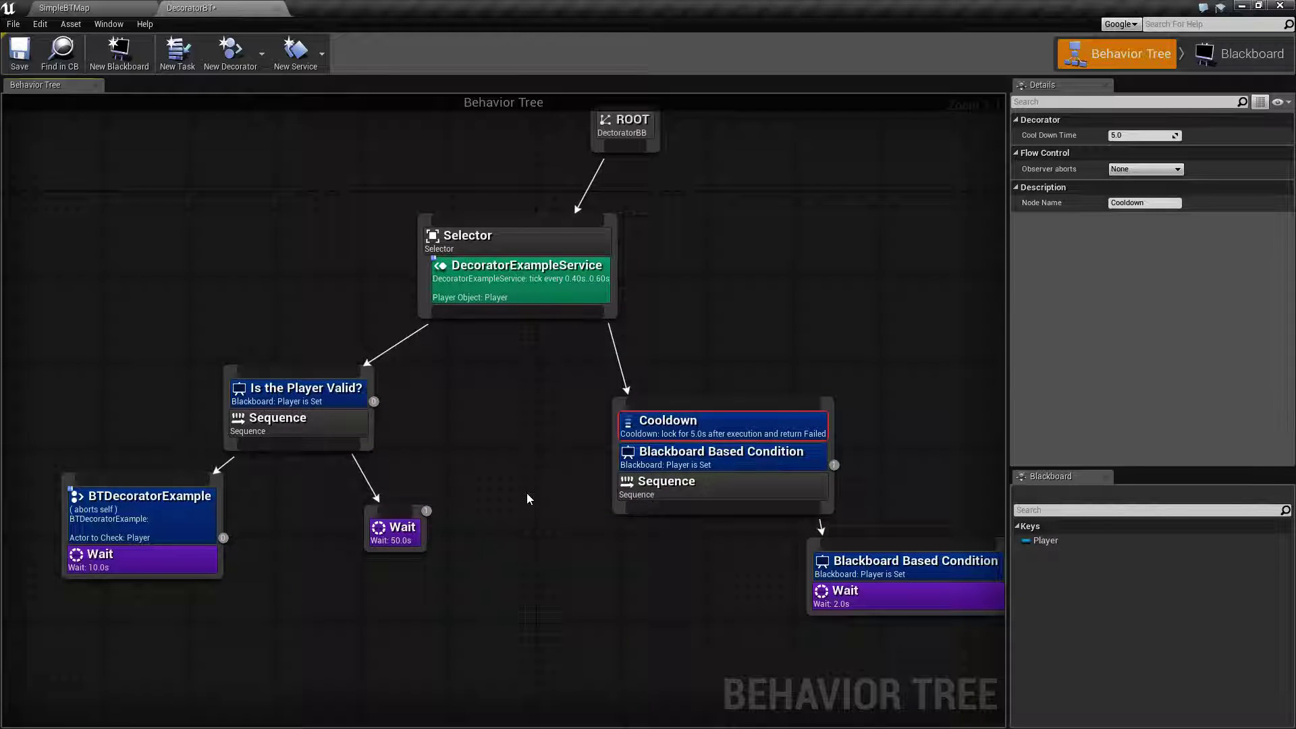
right_click_drag(527, 498, 564, 458)
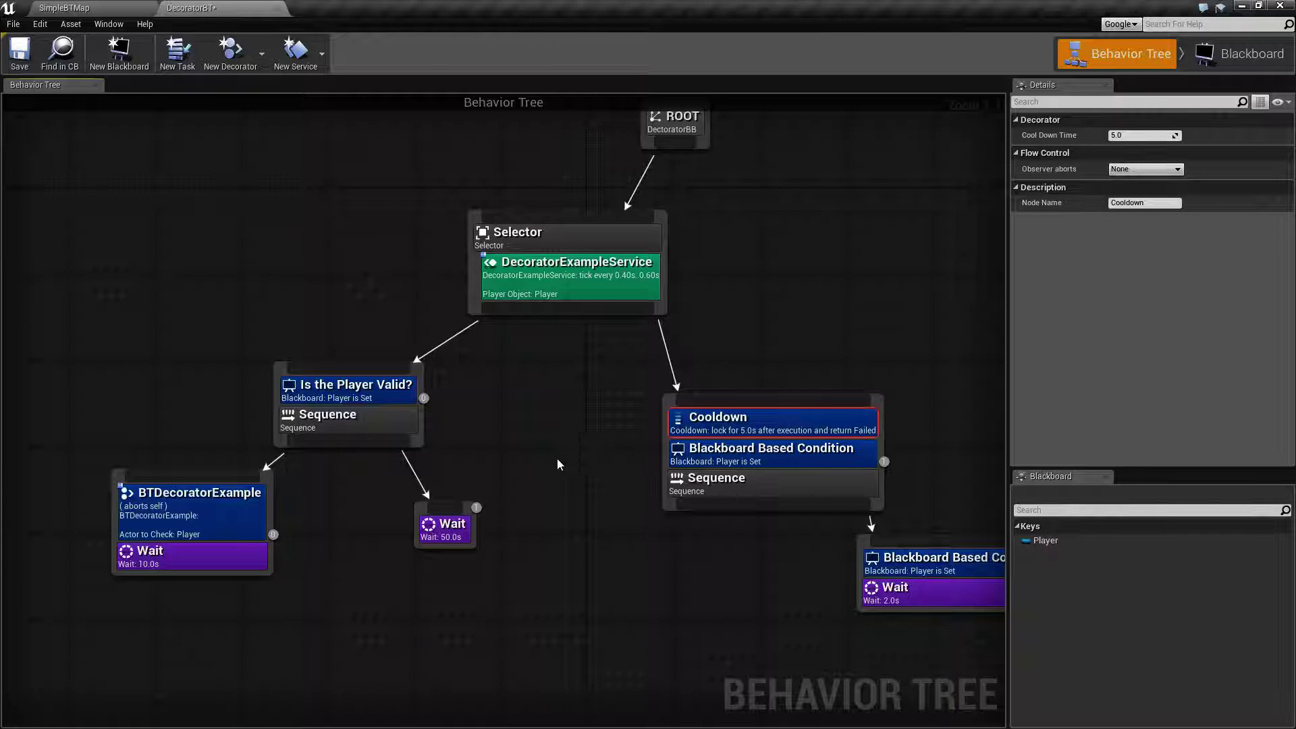
left_click_drag(729, 456, 690, 456)
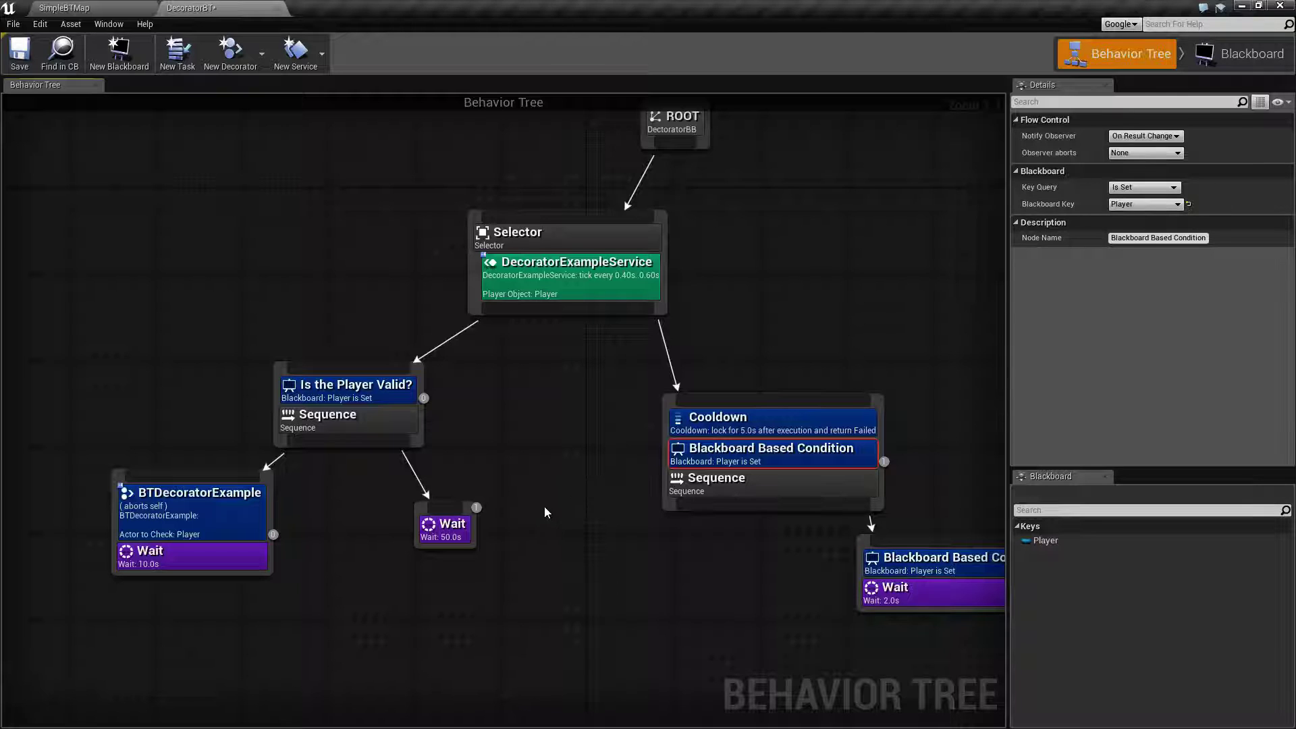
right_click_drag(548, 449, 429, 384)
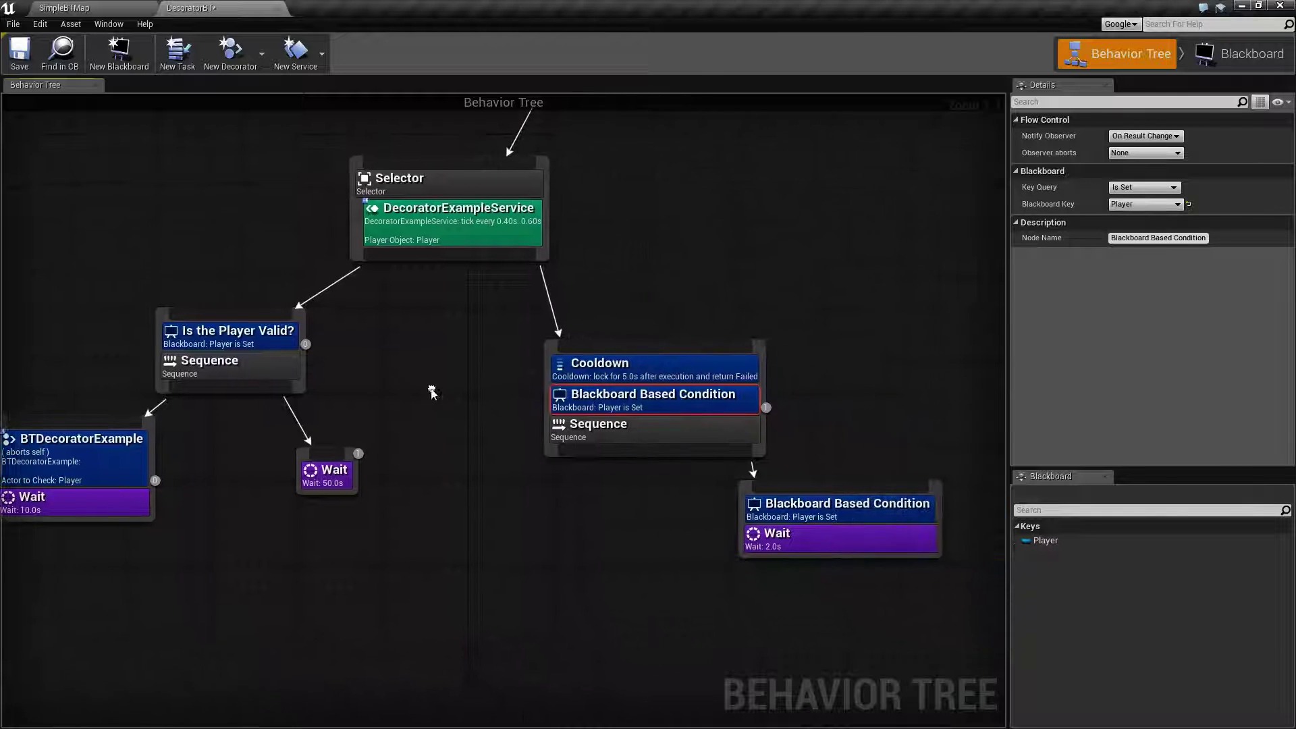
left_click(791, 503)
right_click_drag(521, 569, 617, 564)
left_click(697, 366)
left_click(695, 389)
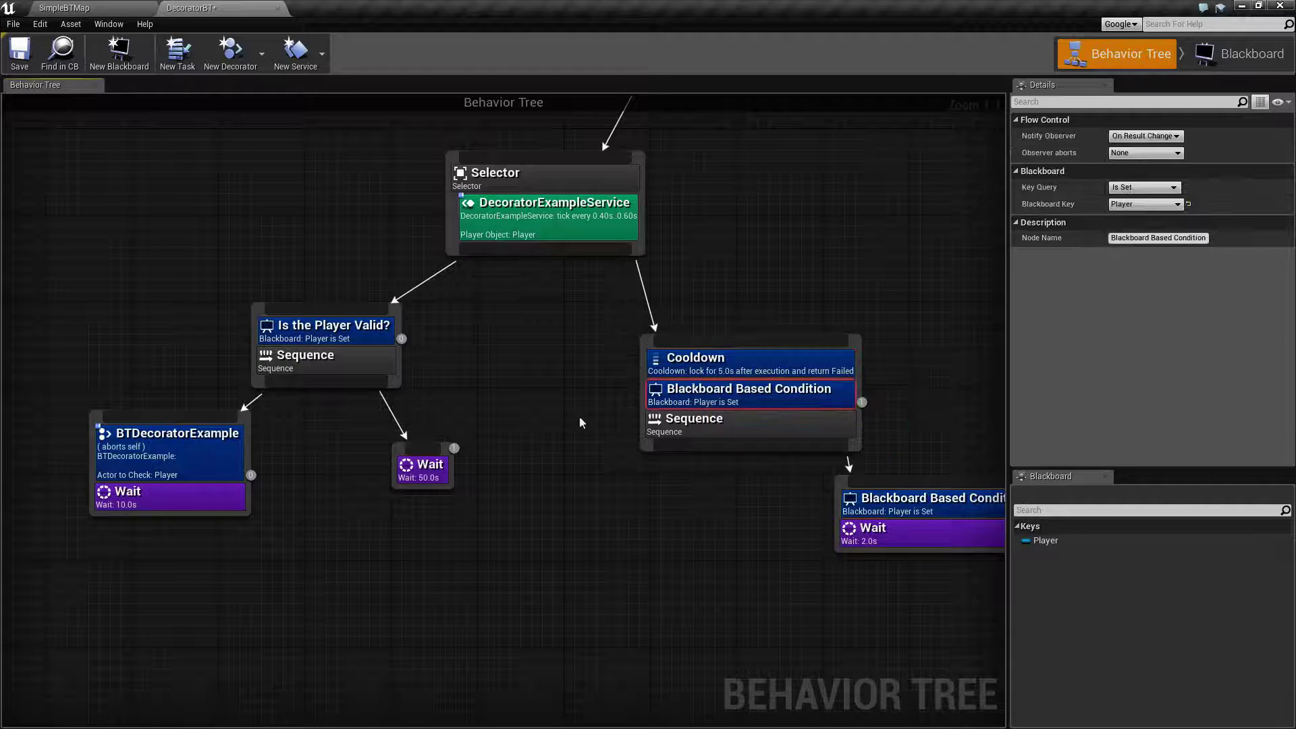
left_click(172, 449)
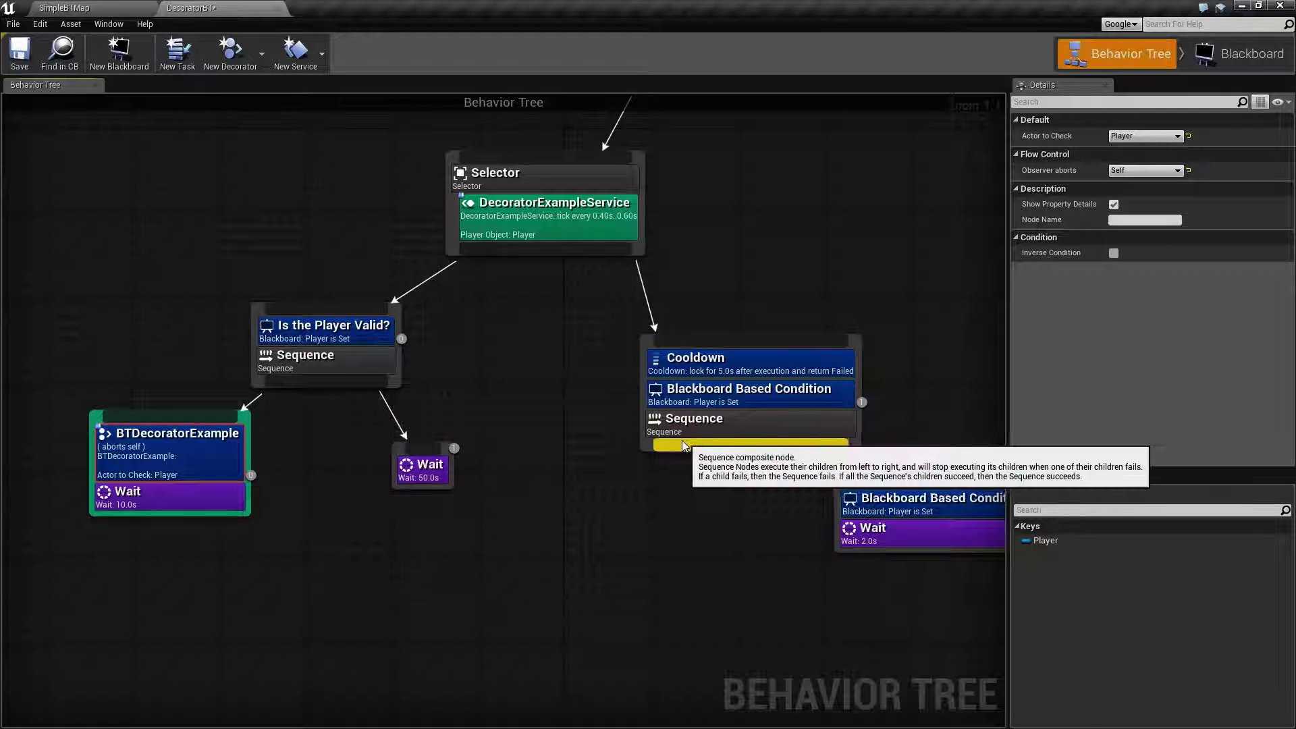
left_click(714, 394)
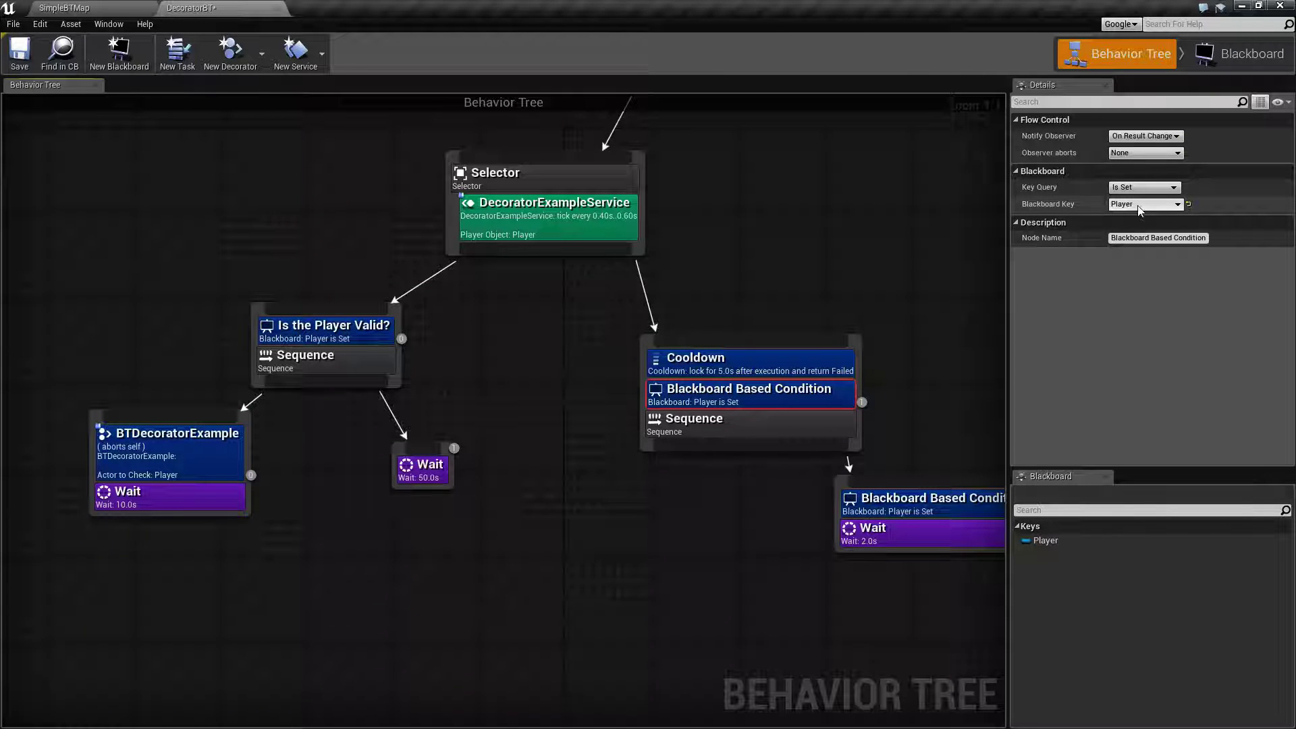
- Check the Player key in the blackboard and the Blackboard Key choices of the right Sequence's Blackboard Based Condition
left_click(1249, 54)
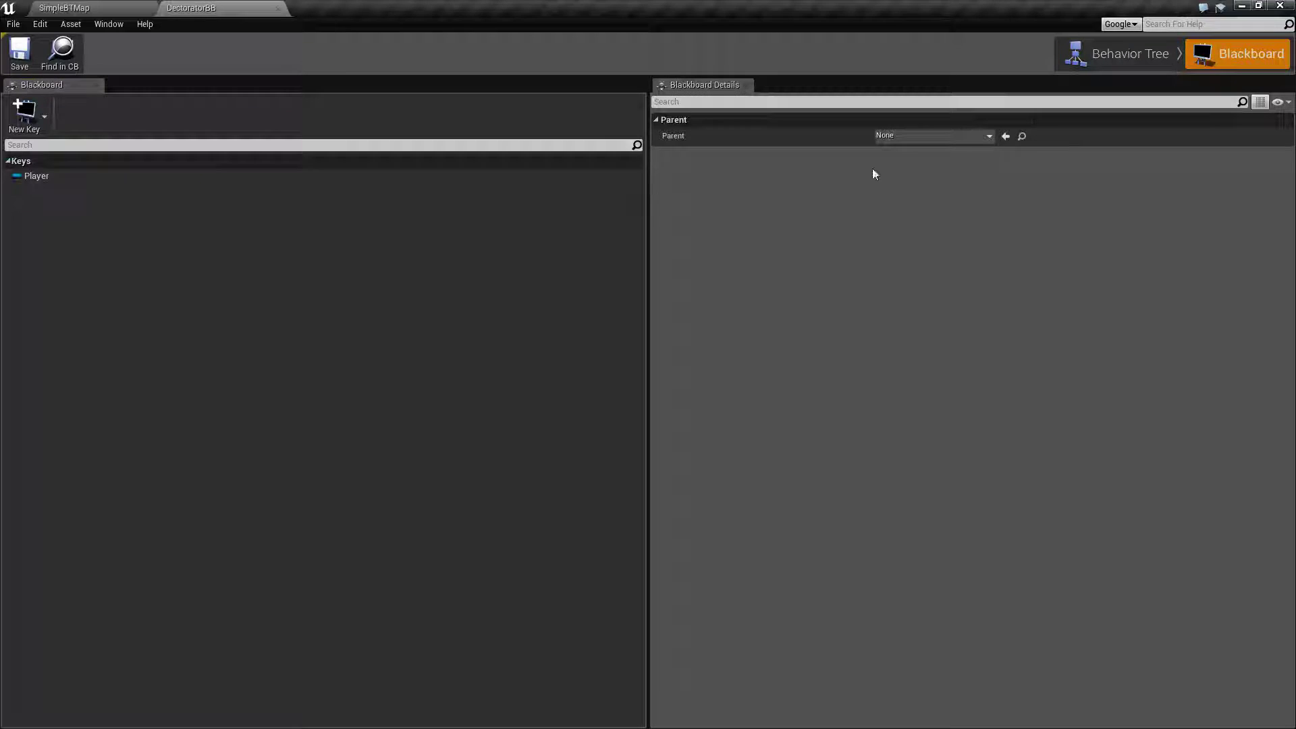
left_click(38, 177)
left_click(1131, 54)
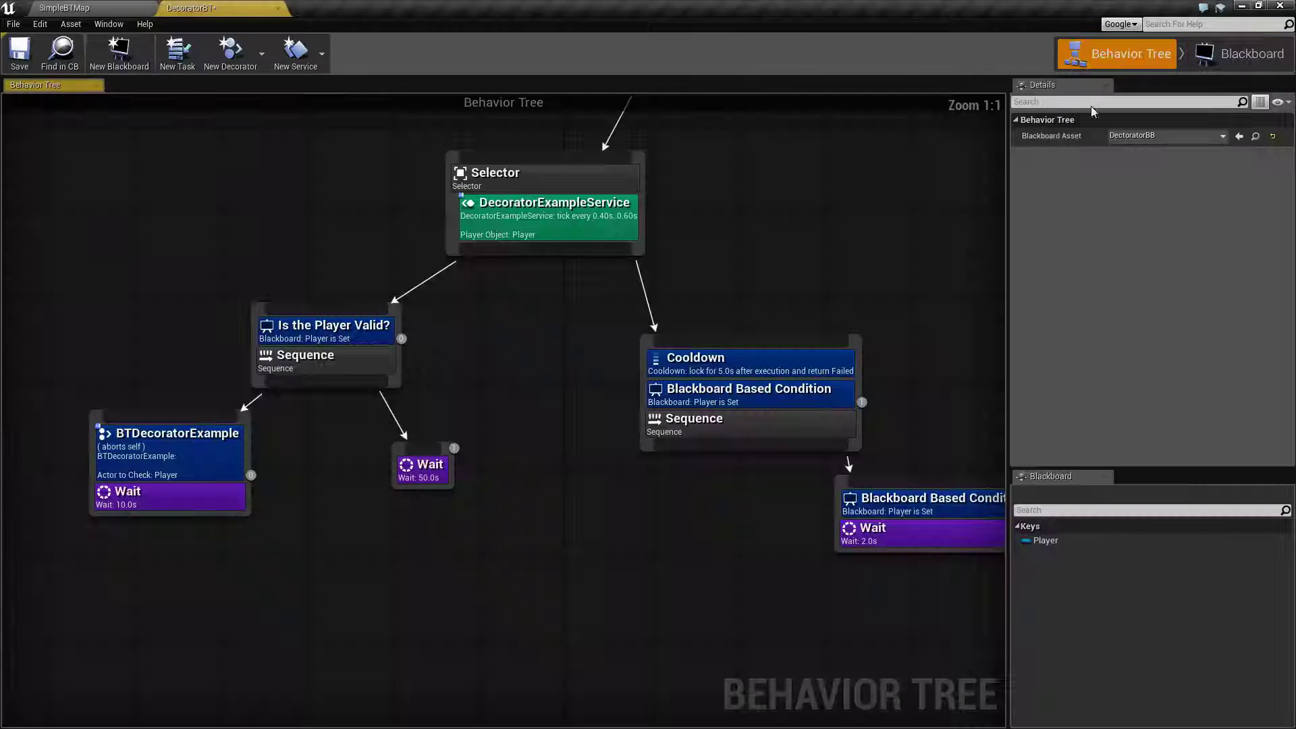
left_click(753, 393)
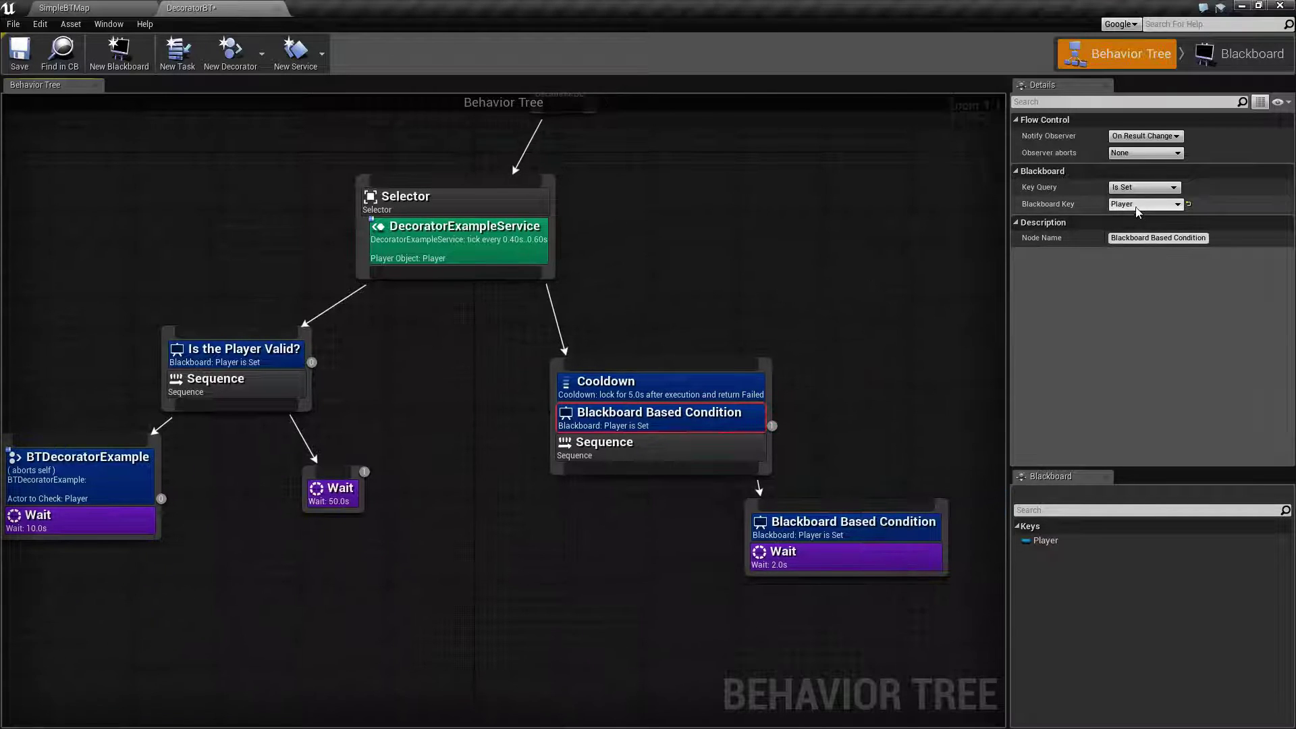
left_click(1146, 204)
left_click(1131, 218)
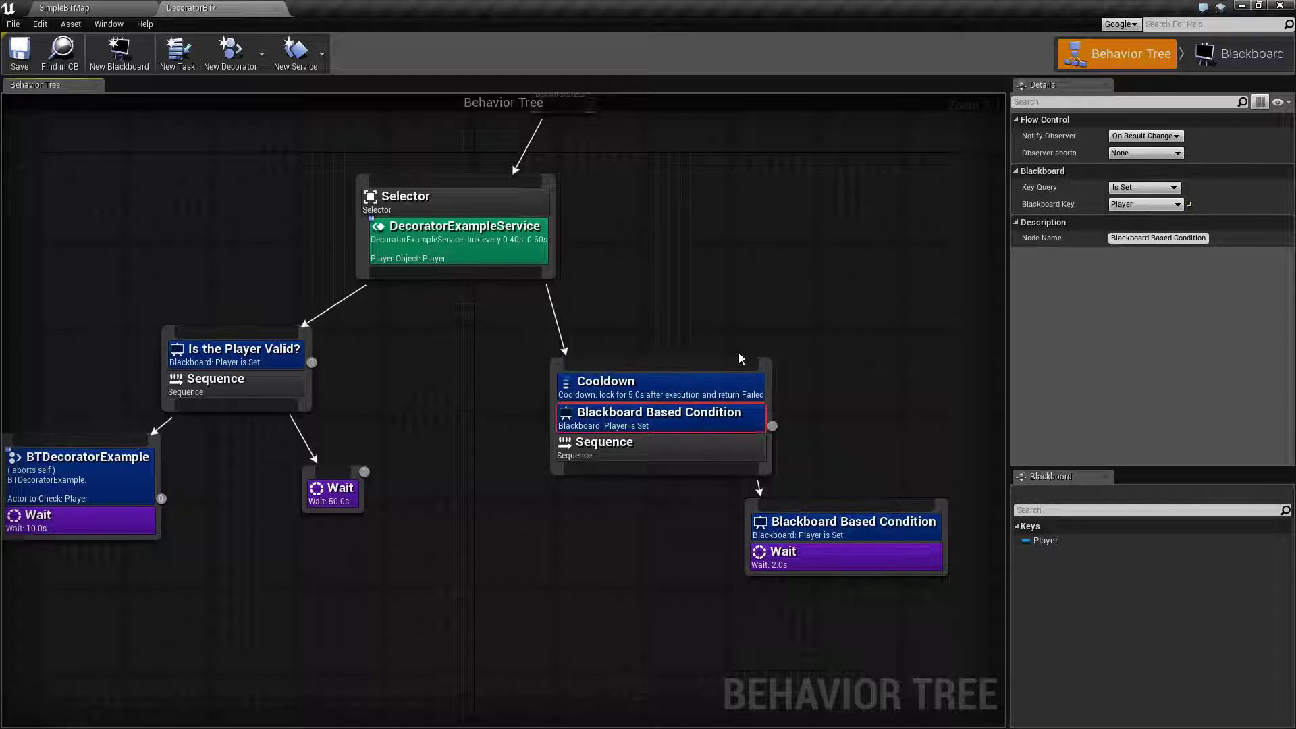
- Review the settings of the Is the Player Valid? decorator and the options its Observer aborts property offers
right_click_drag(755, 310, 802, 329)
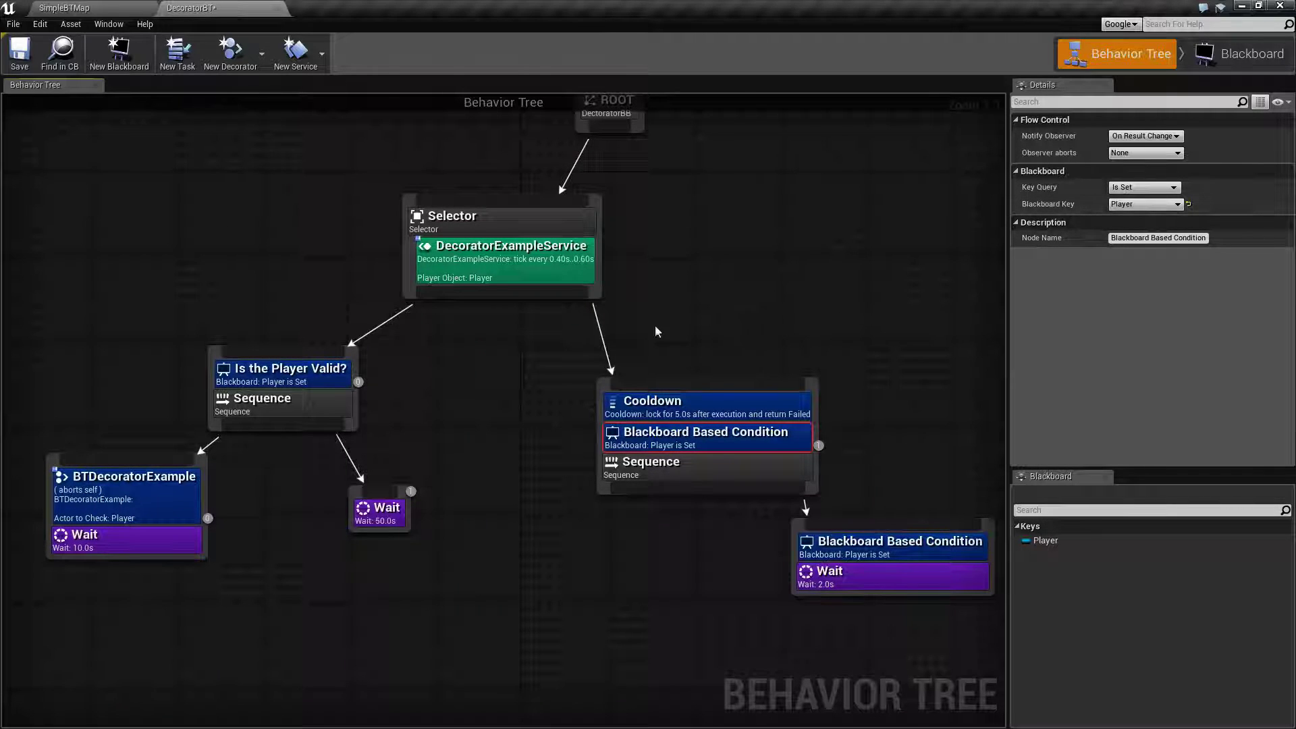
left_click(299, 371)
right_click_drag(470, 391, 539, 397)
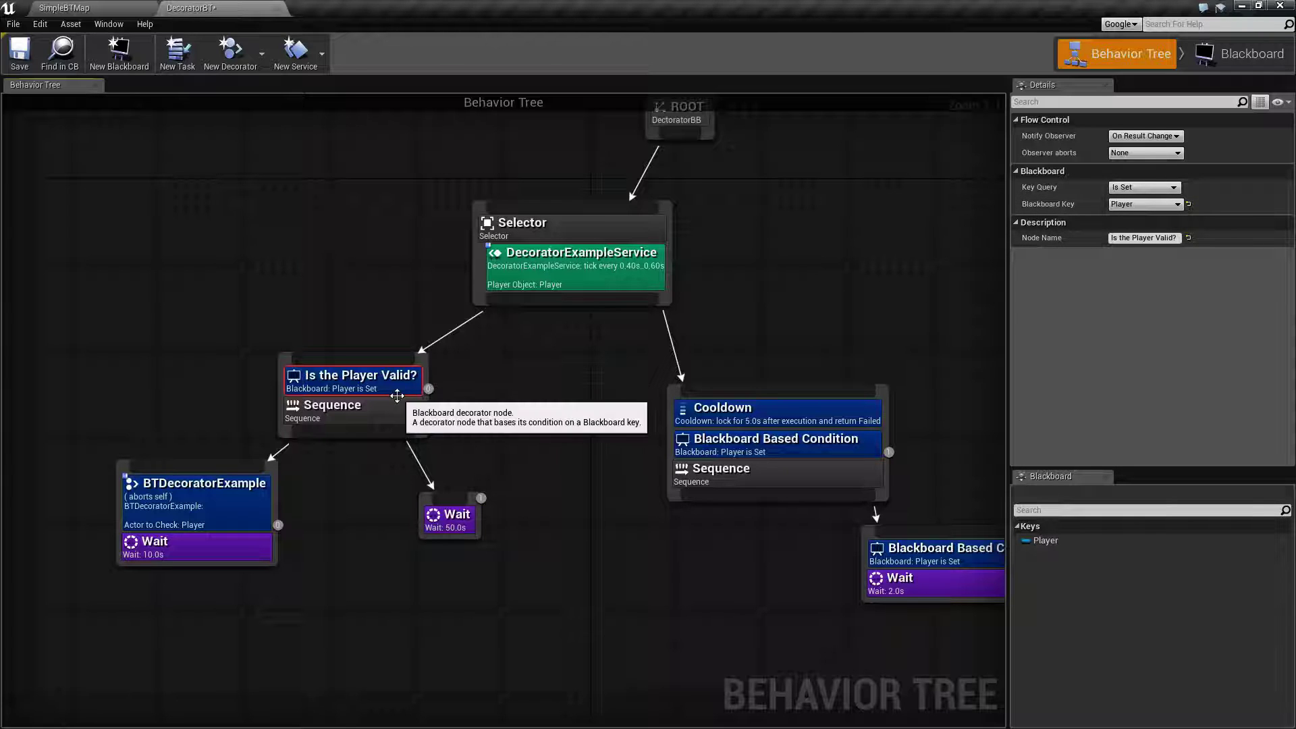
right_click_drag(483, 419, 581, 425)
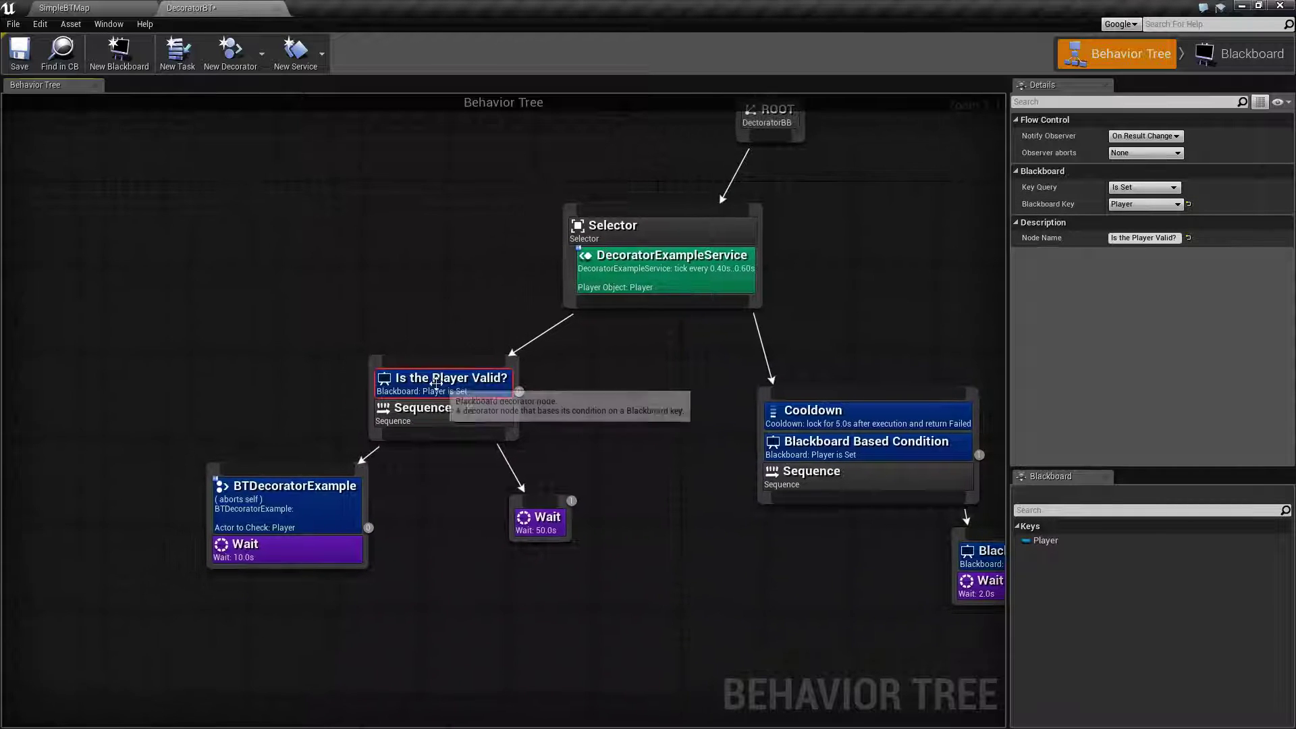
left_click(439, 378)
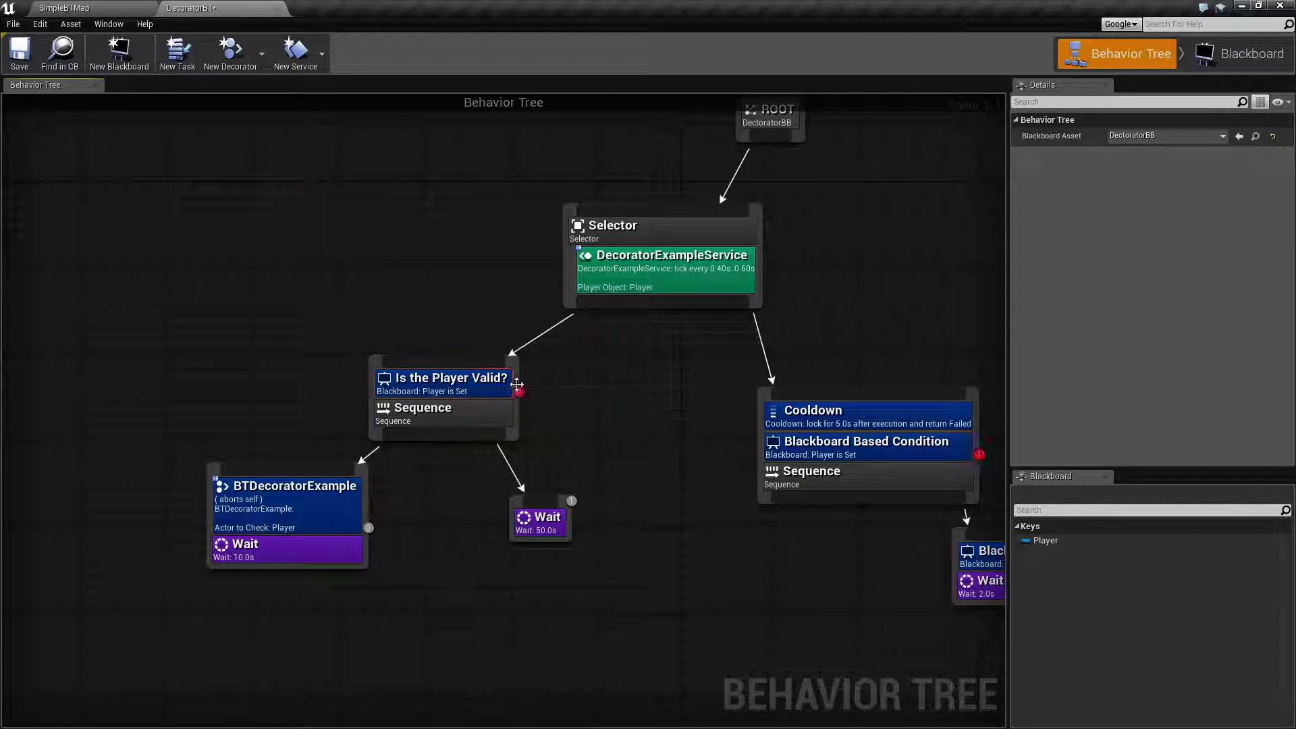
scroll(481, 380, "up", 2)
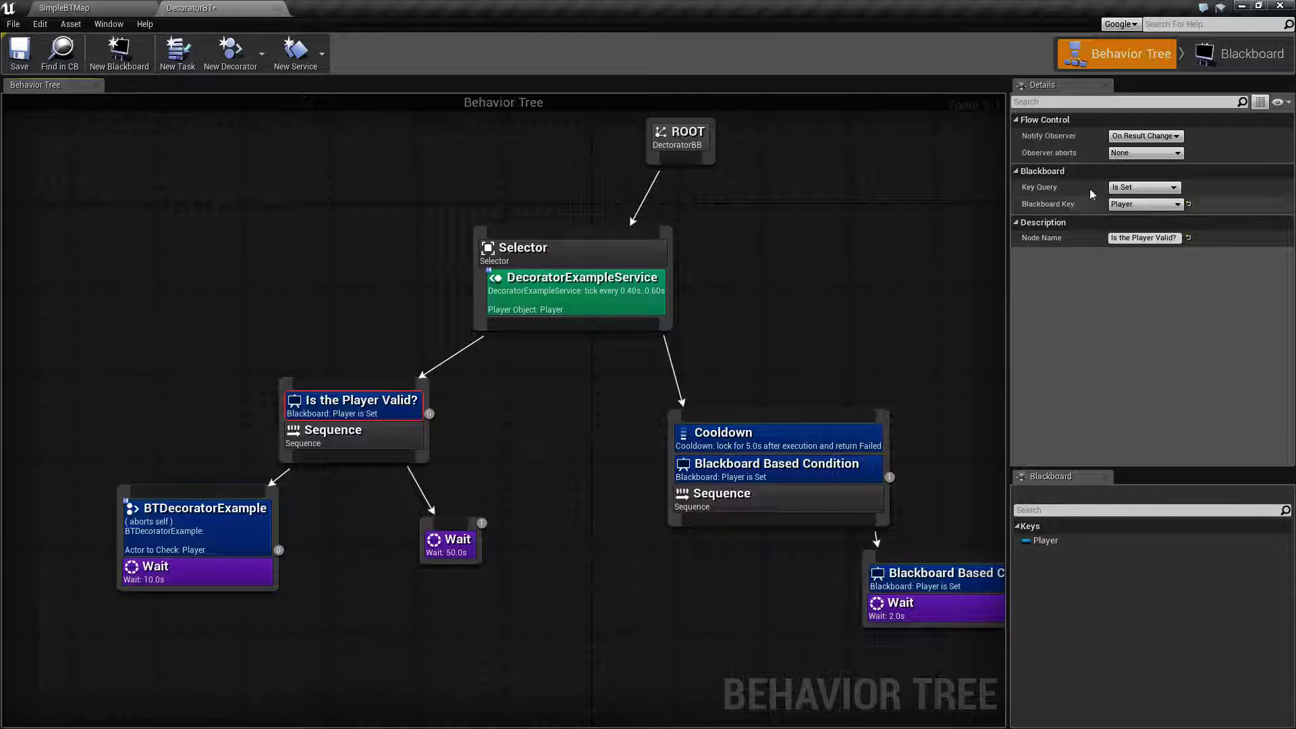
left_click(1146, 153)
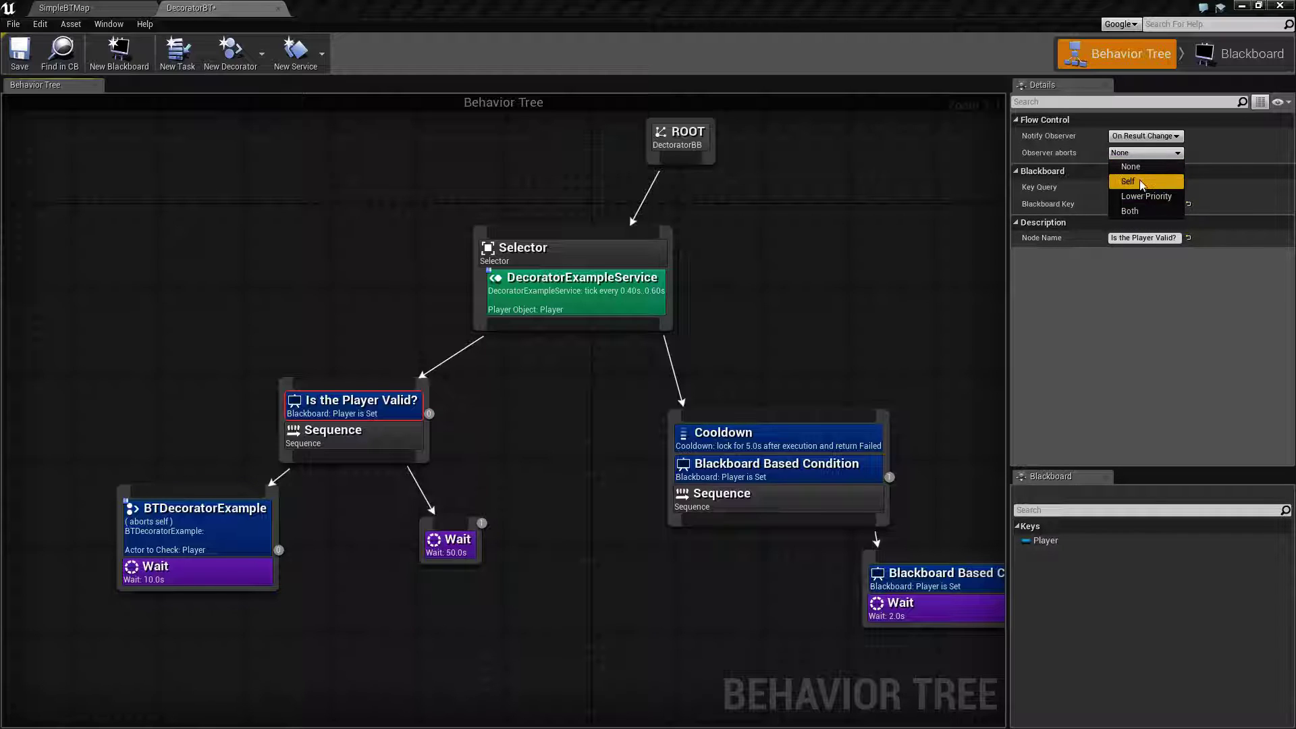
- Set Observer aborts to Lower Priority on the right Sequence's Cooldown decorator
left_click(756, 439)
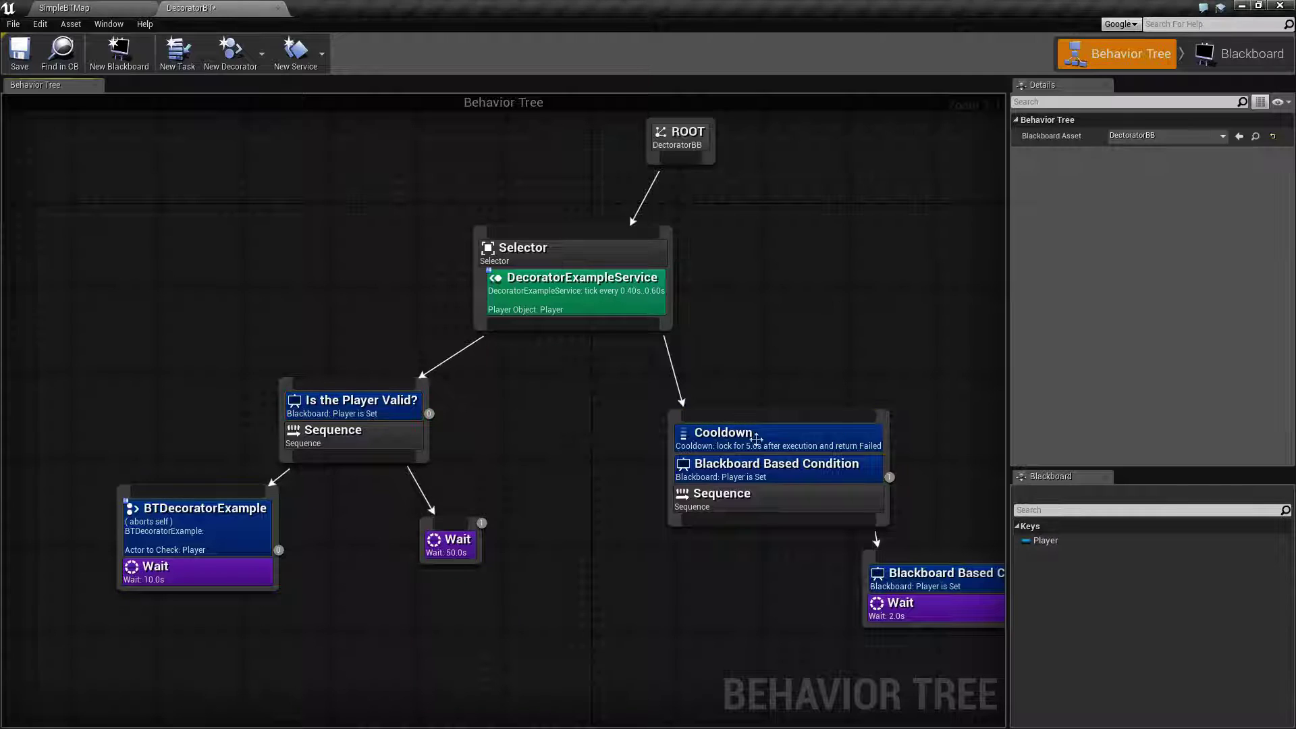
left_click(1140, 170)
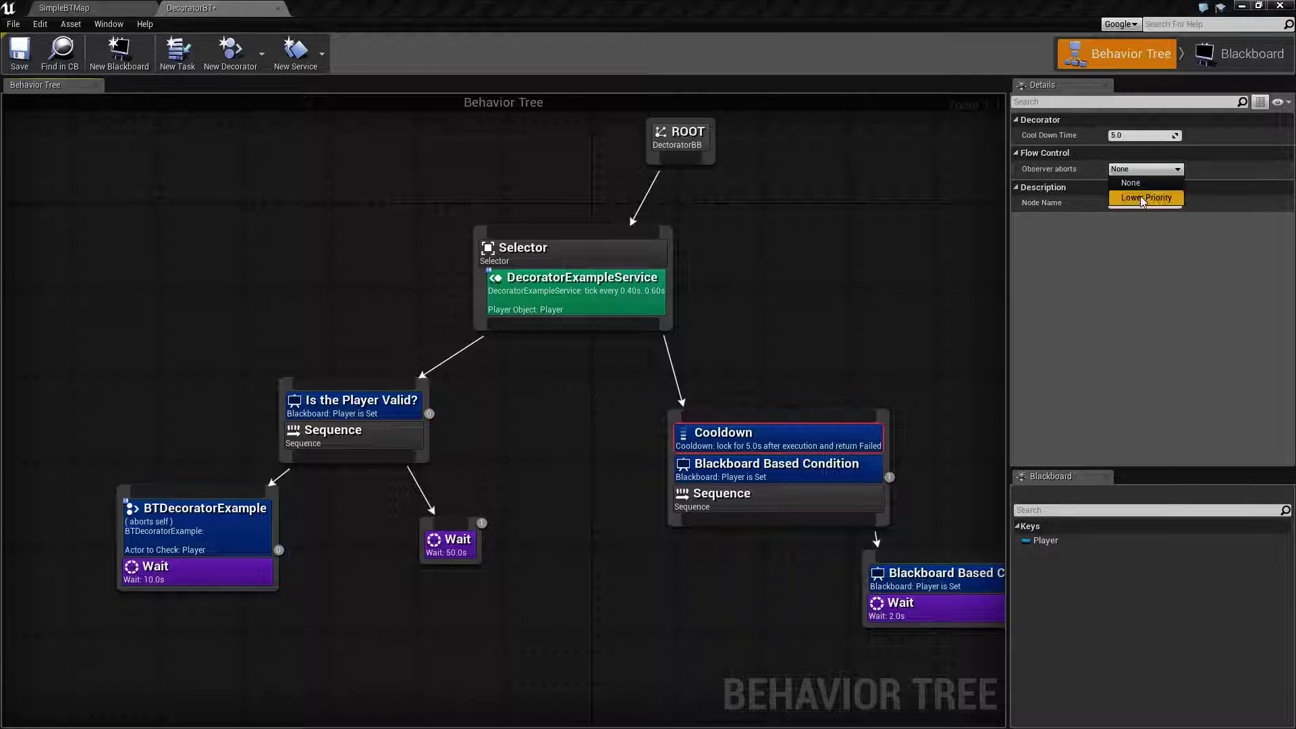
left_click(1145, 197)
- Check the Observer aborts options of the BTDecoratorExample decorator and look over both branches of the tree
right_click_drag(760, 319, 732, 250)
left_click(178, 461)
left_click(1136, 171)
left_click(845, 178)
right_click_drag(503, 409, 425, 479)
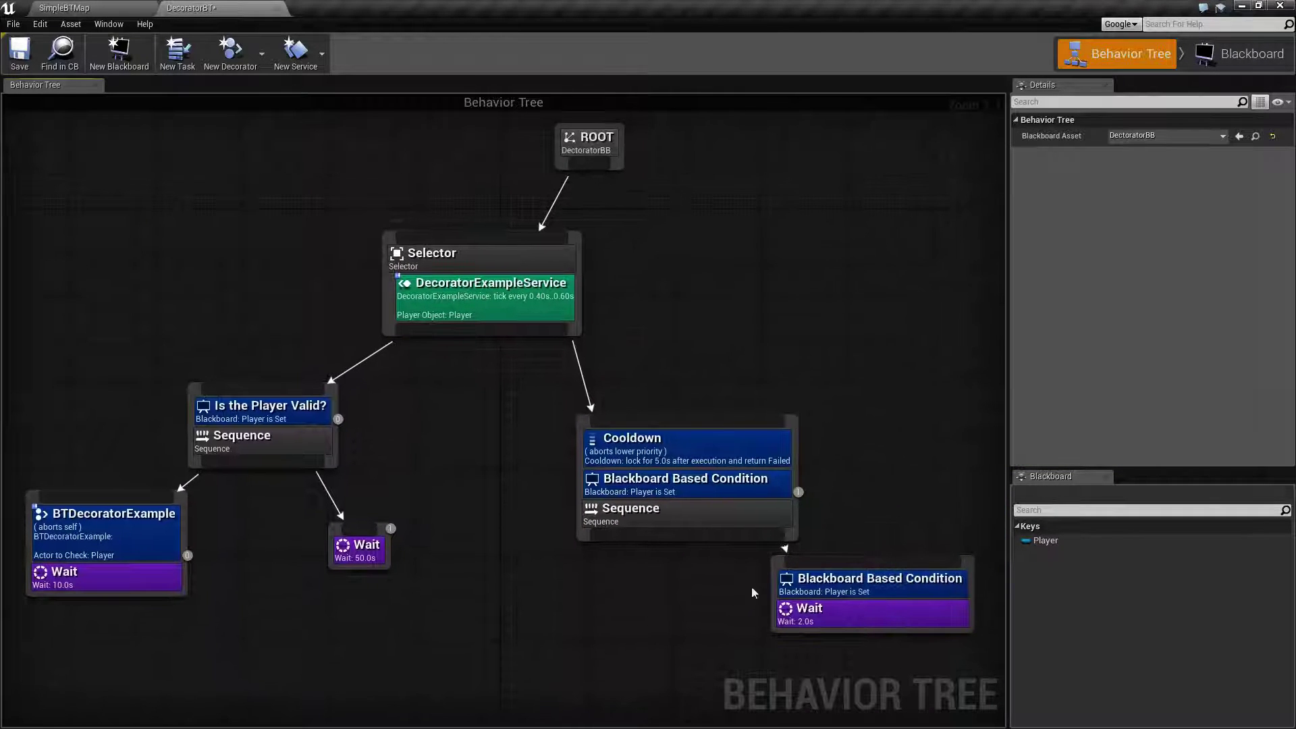
right_click_drag(448, 549, 507, 532)
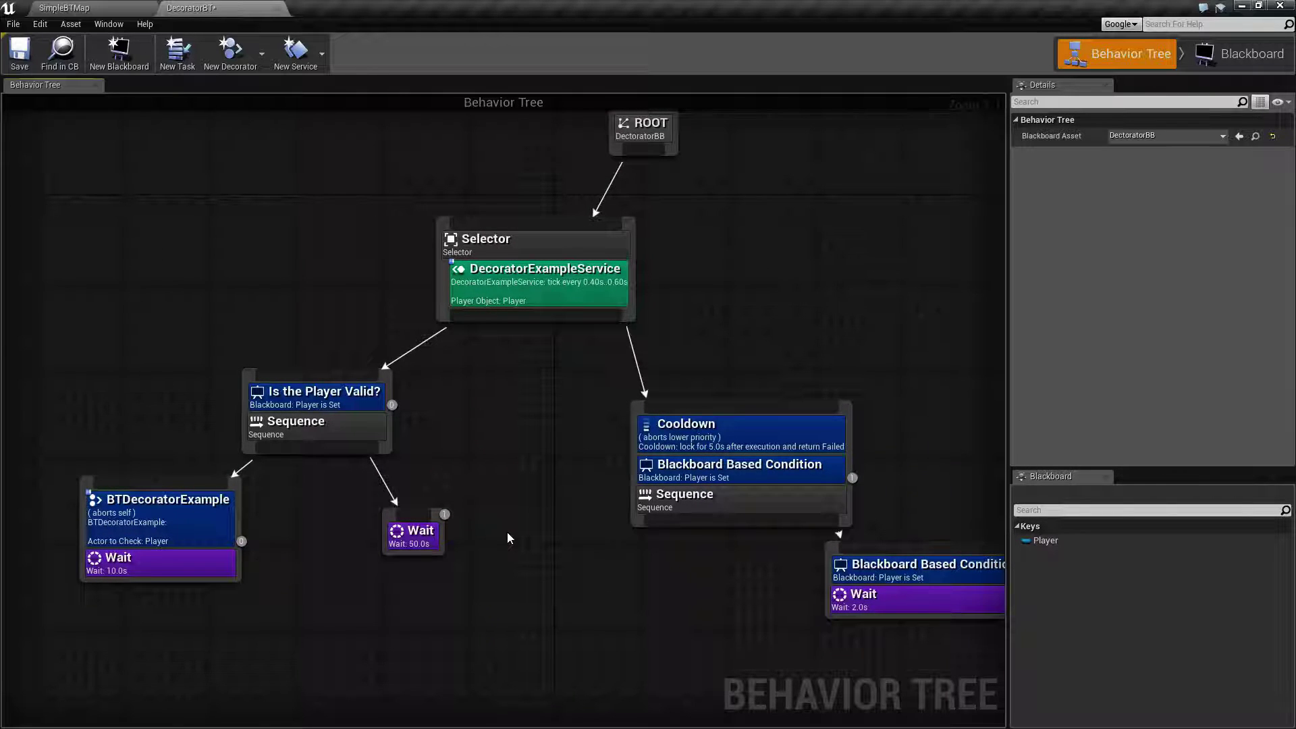
right_click_drag(507, 487, 553, 508)
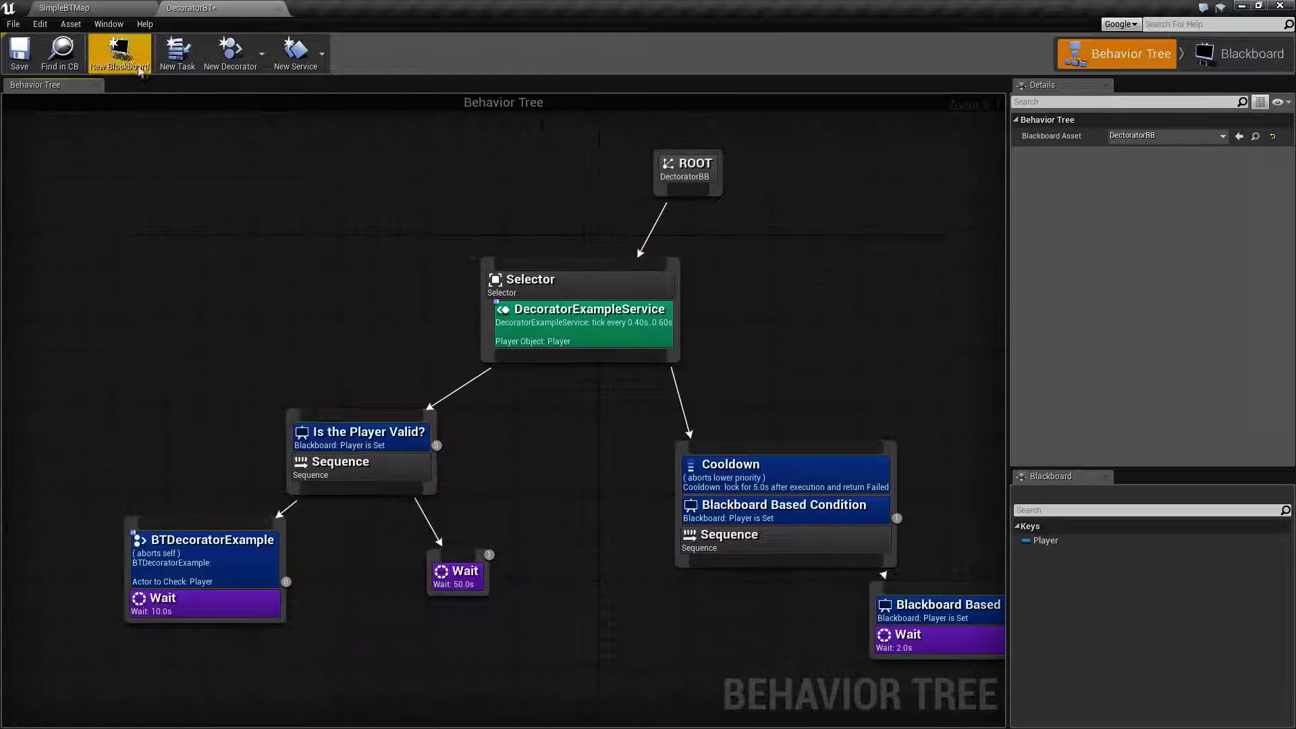
- Play the SimpleBTMap level and return to the DecoratorBT behavior tree to watch it simulate
left_click(87, 8)
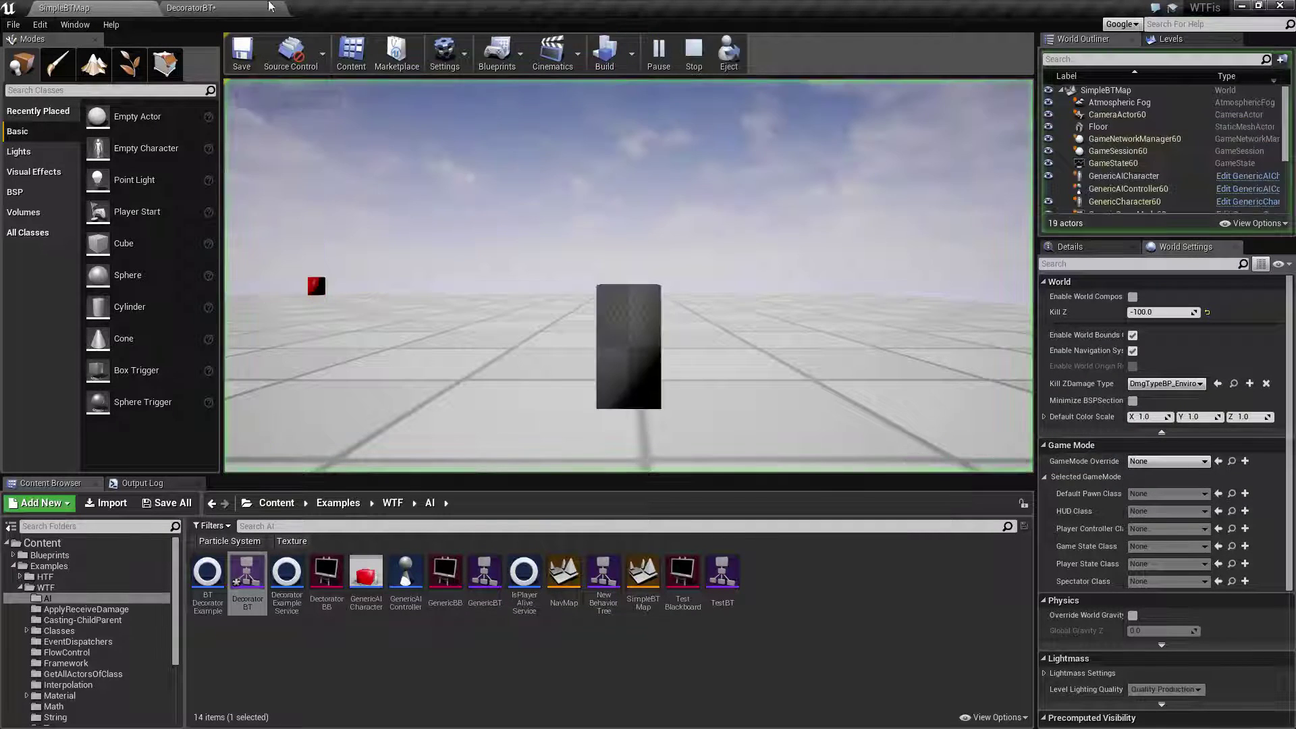
left_click(202, 8)
right_click_drag(354, 354, 434, 309)
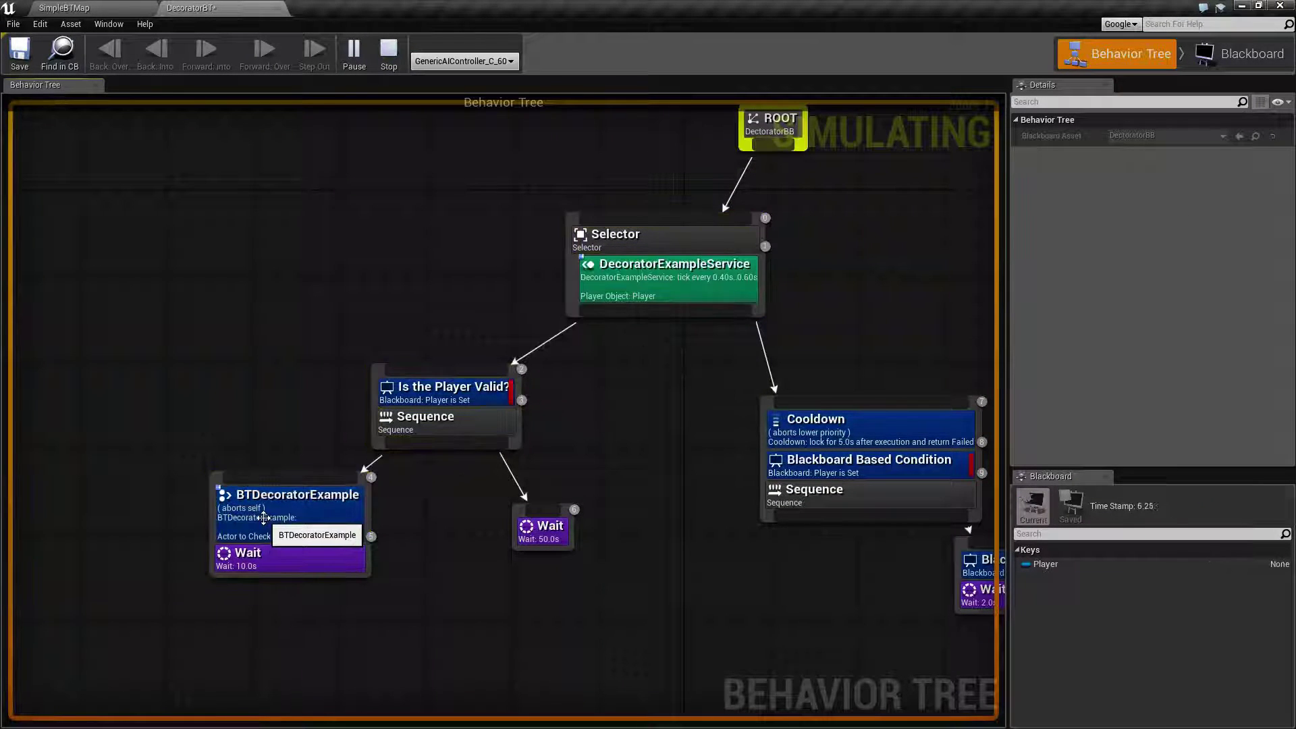
right_click_drag(731, 352, 601, 282)
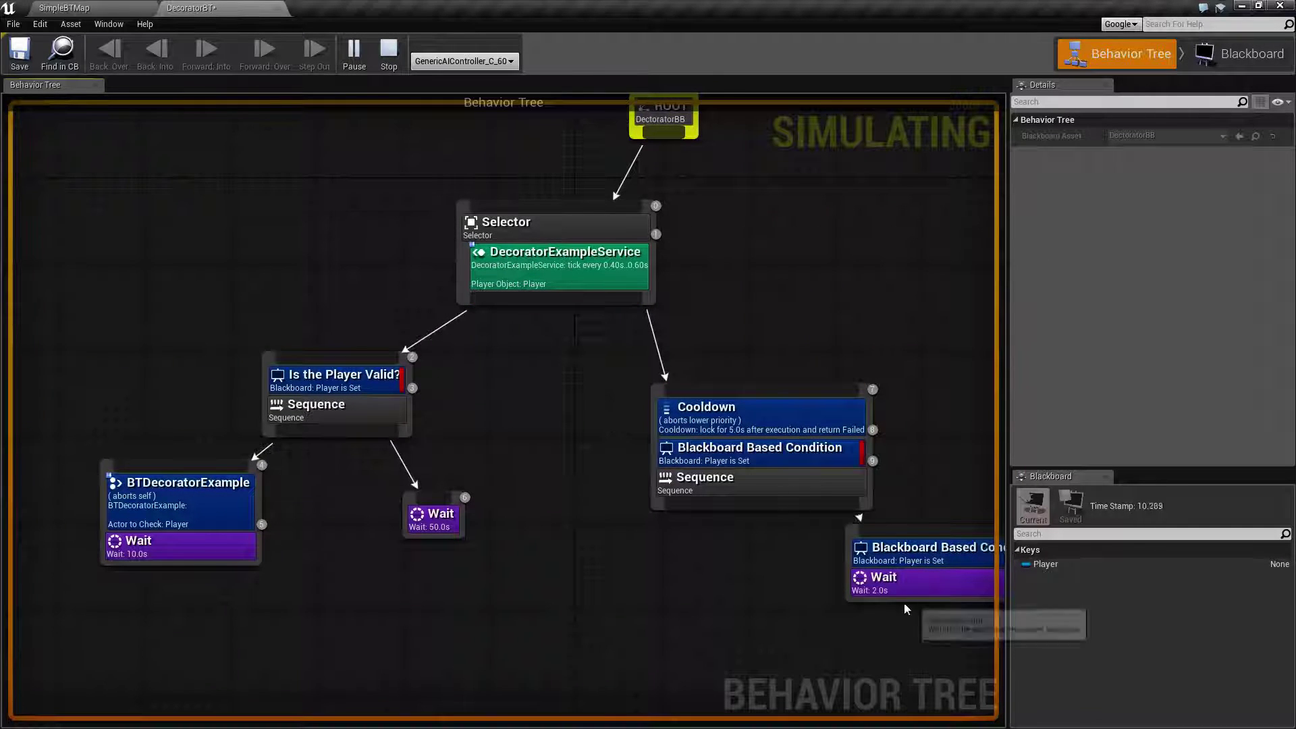
right_click_drag(525, 439, 622, 430)
- Widen the behavior tree graph area to fit both branches in view during the simulation
left_click_drag(180, 275, 609, 599)
right_click_drag(642, 473, 571, 517)
left_click(502, 318)
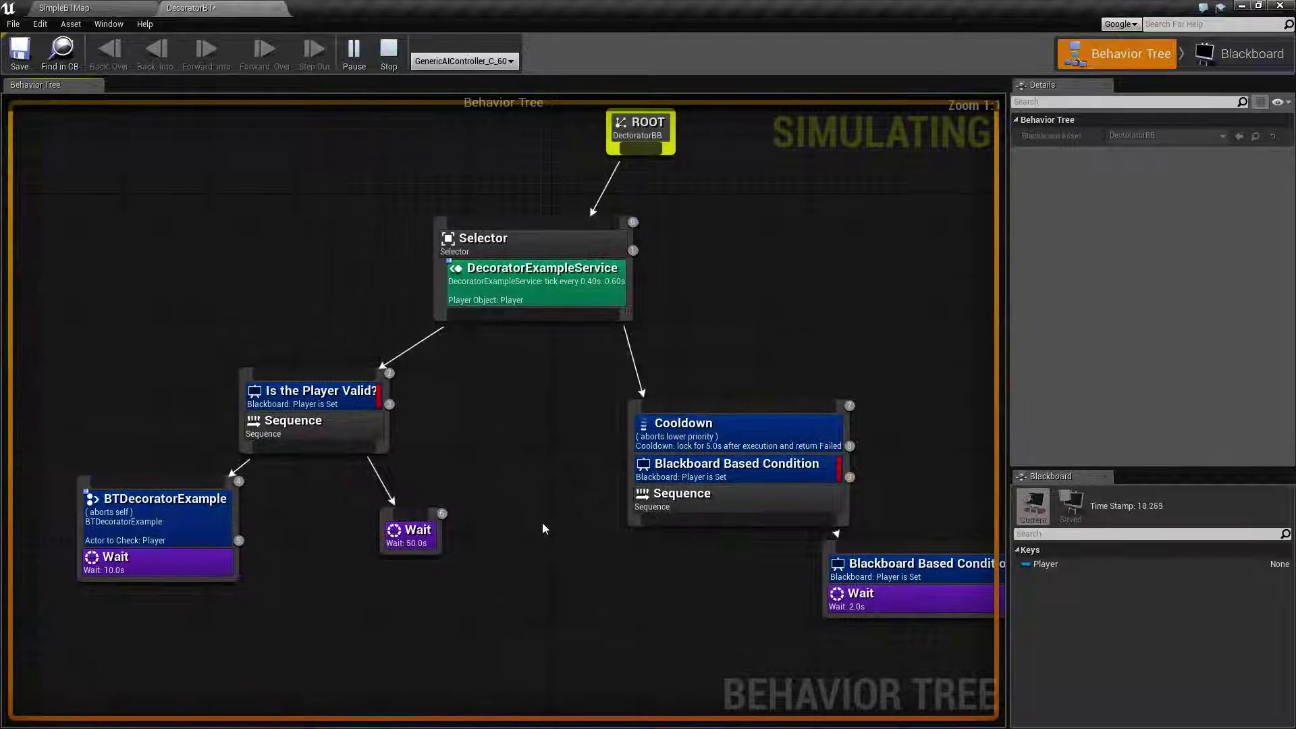
left_click_drag(1004, 405, 1115, 405)
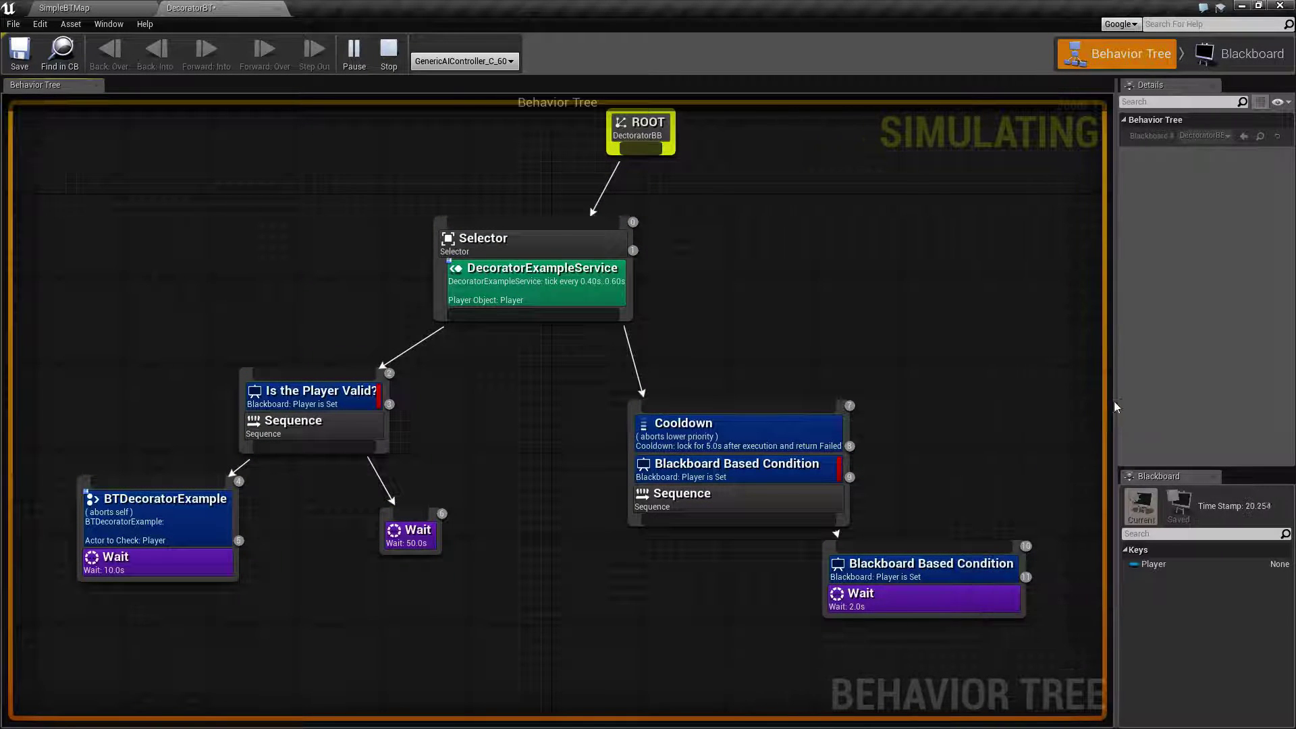
right_click_drag(569, 493, 619, 517)
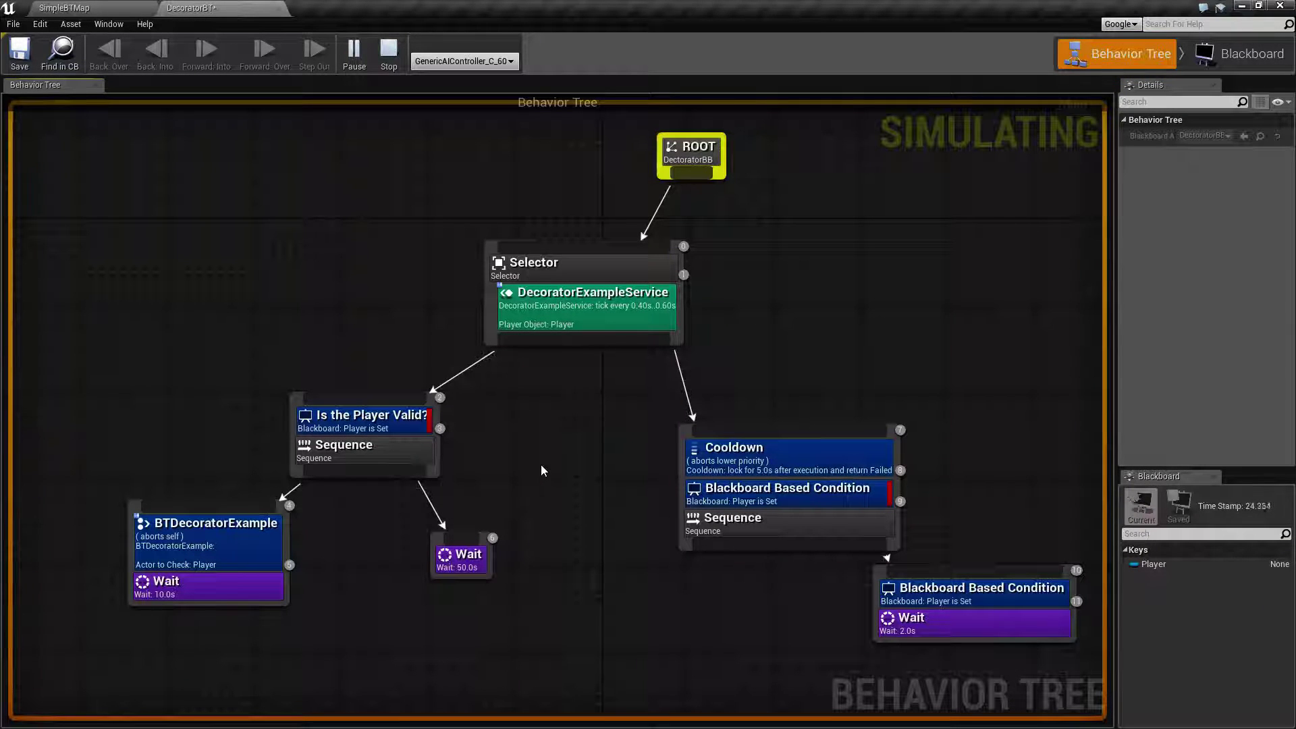
- Inspect the runtime state of the Is the Player Valid? decorator and the Player blackboard key's current value
left_click(371, 418)
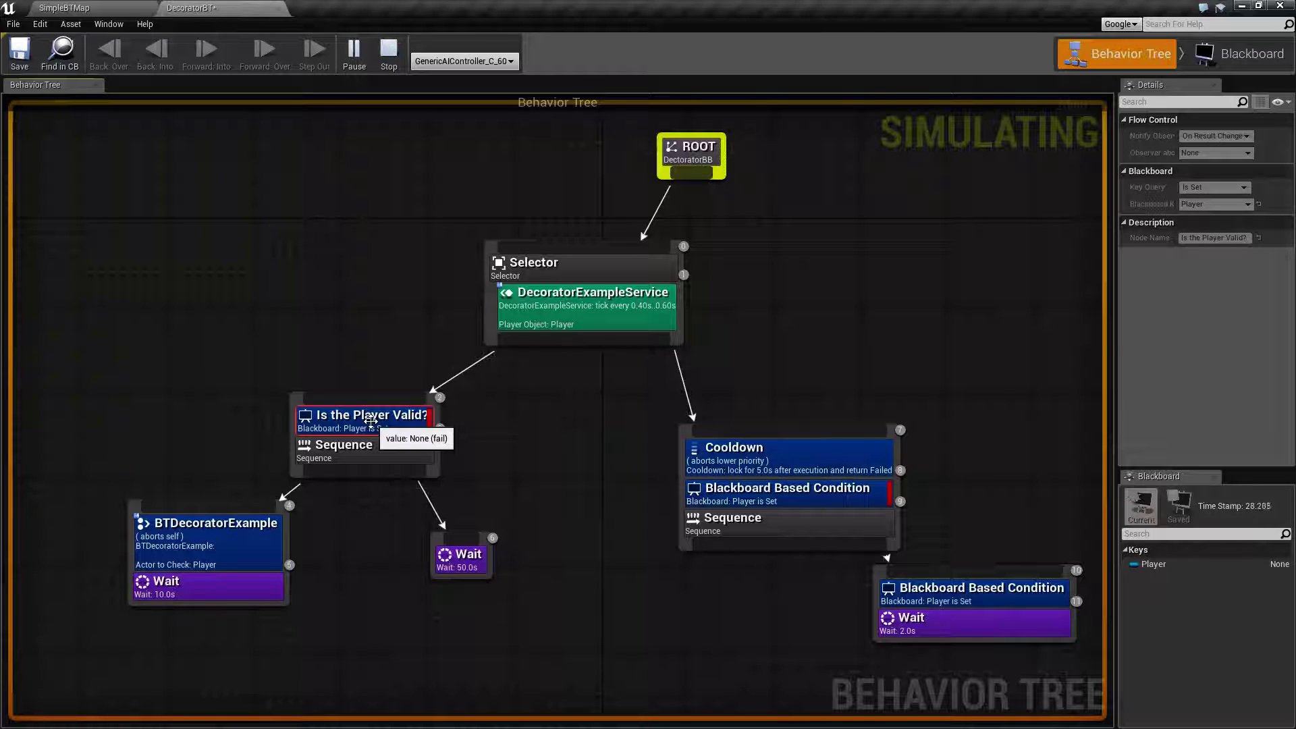
mouse_move(536, 500)
right_mouse_down()
mouse_move(616, 472)
mouse_move(547, 494)
right_mouse_up()
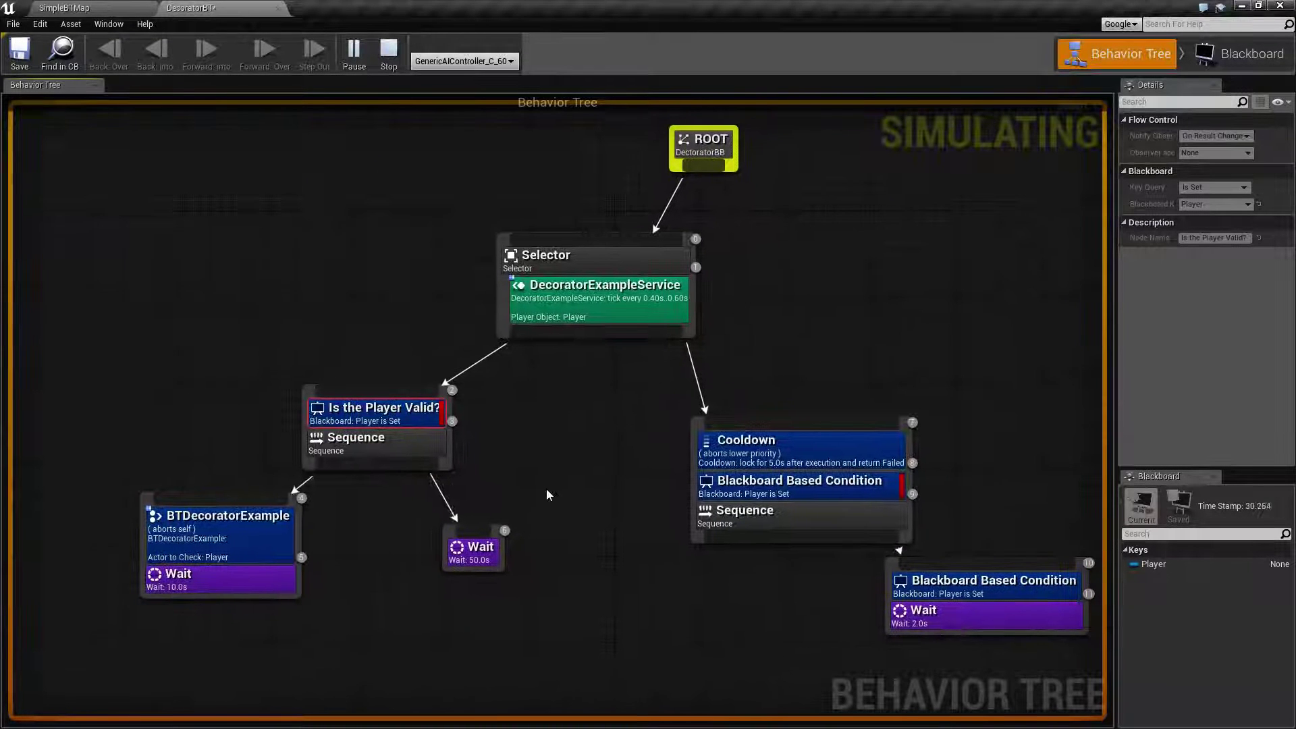
mouse_move(380, 418)
left_click_drag(1115, 419, 1063, 424)
left_click(1107, 564)
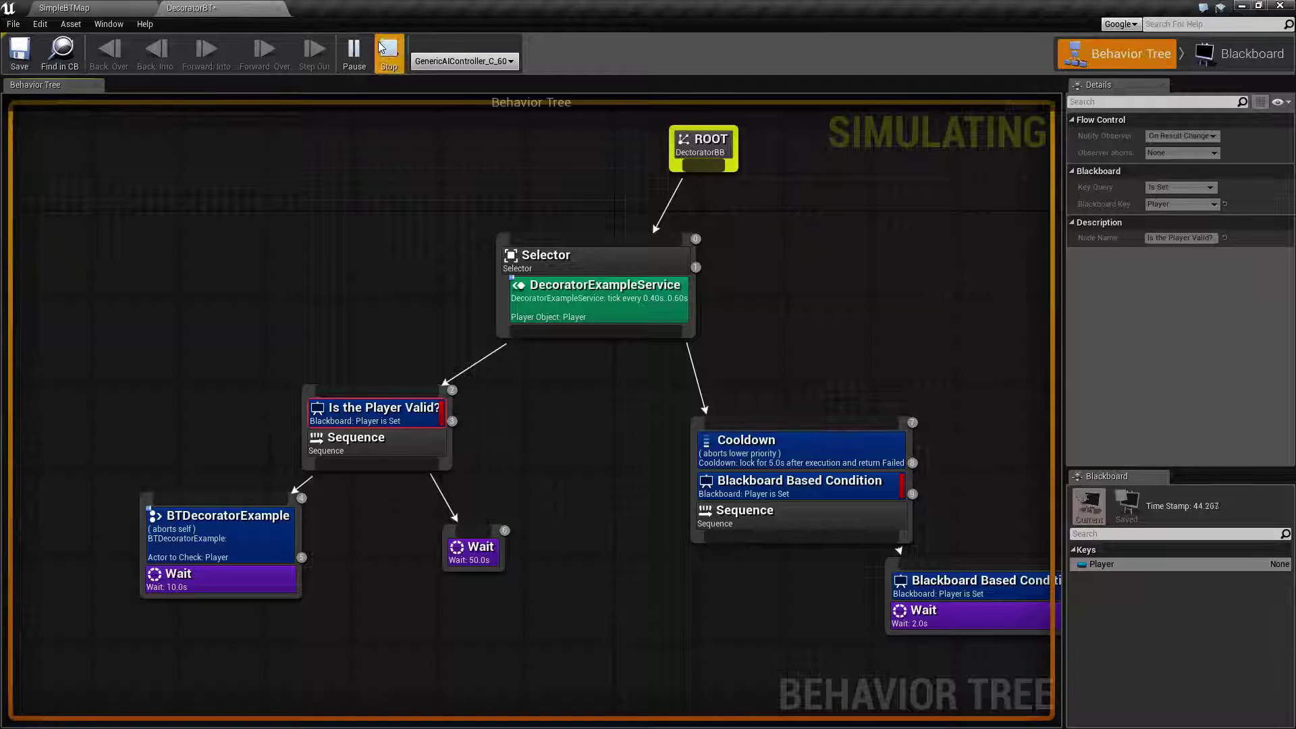
- Stop the simulation and check the Observer aborts options of the Is the Player Valid? decorator
left_click(1158, 154)
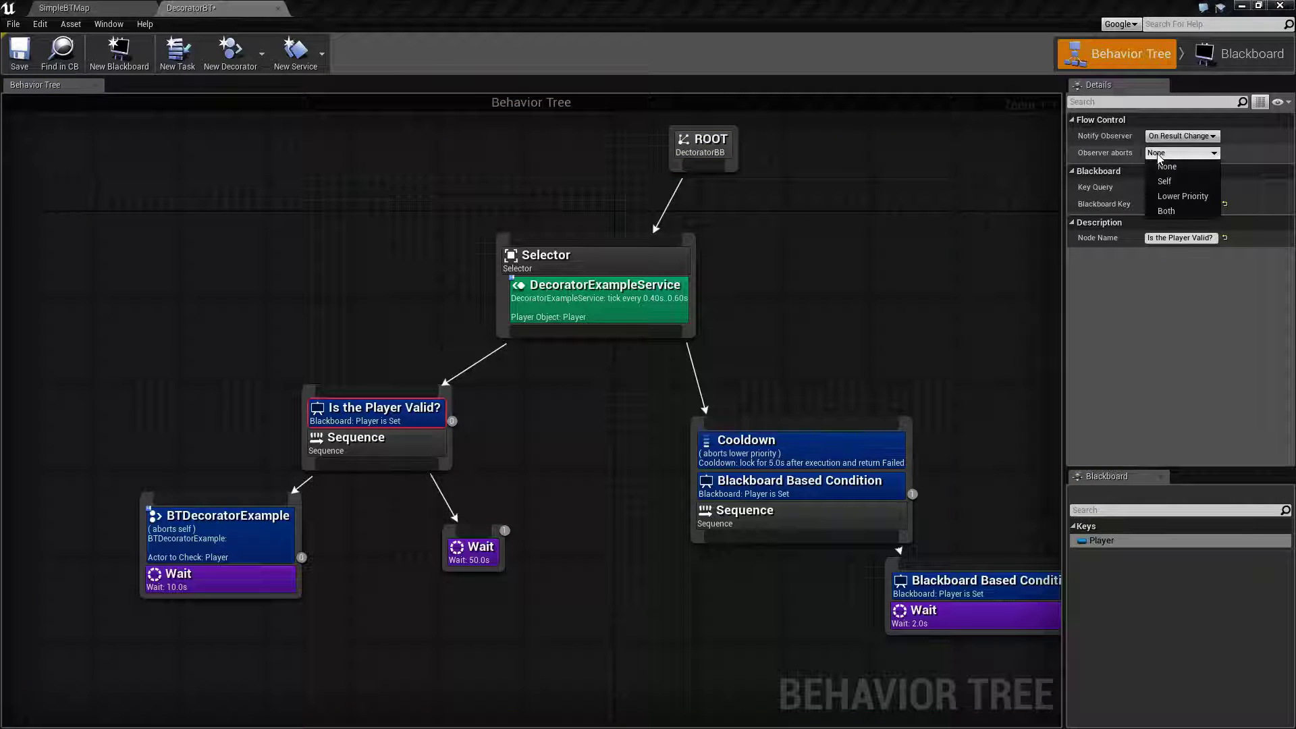
left_click(1163, 155)
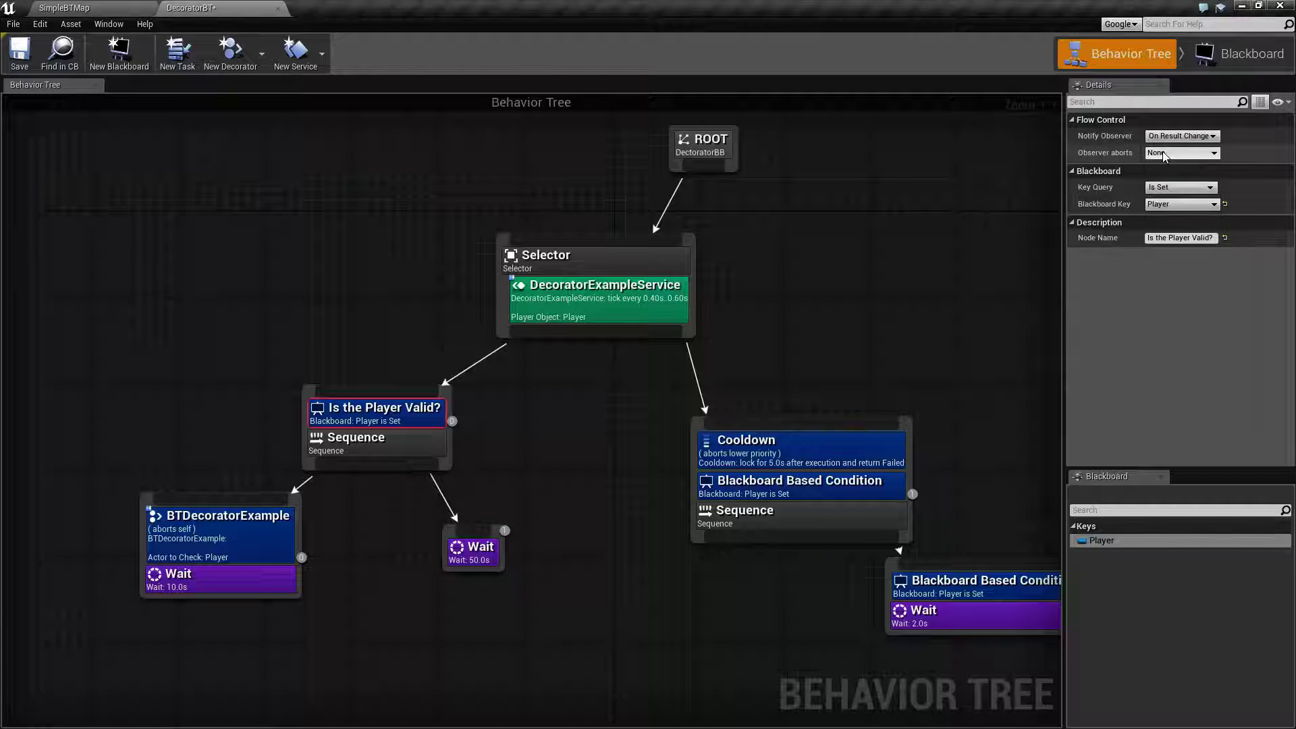
left_click(507, 394)
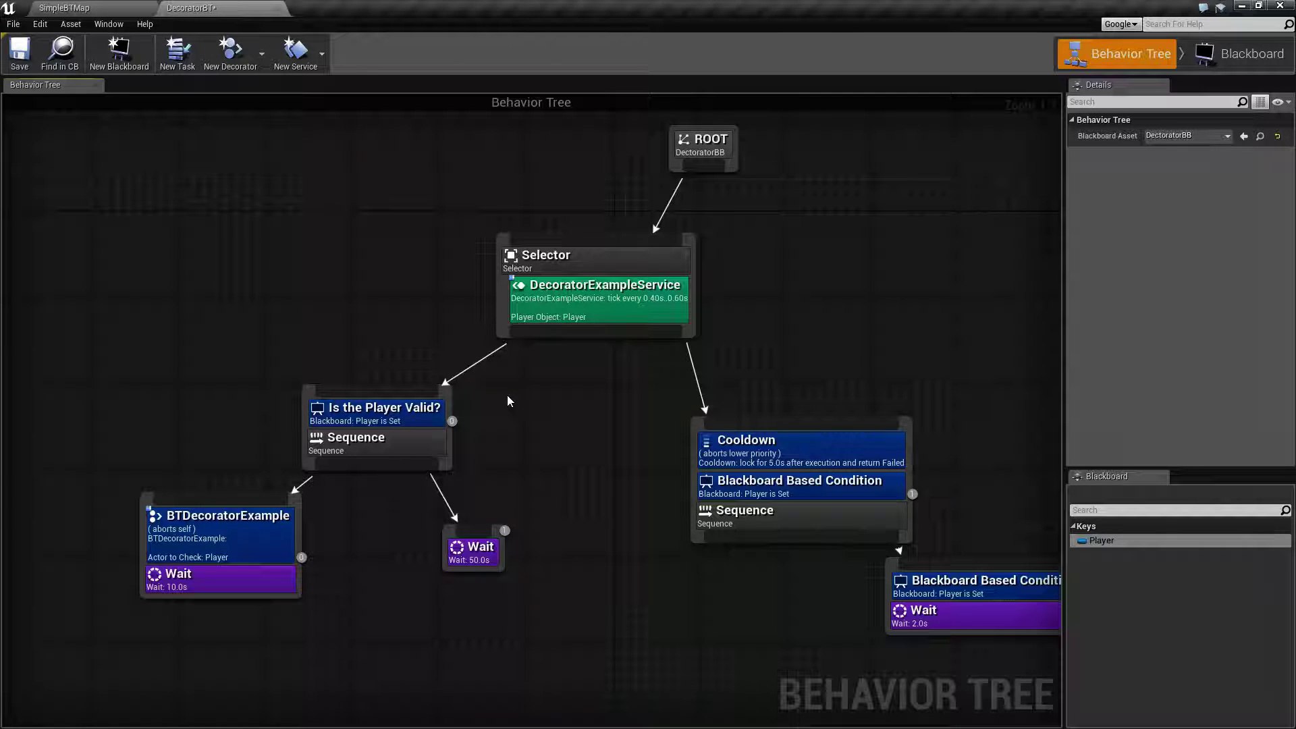
right_click_drag(532, 490, 586, 482)
left_click_drag(179, 135, 1027, 622)
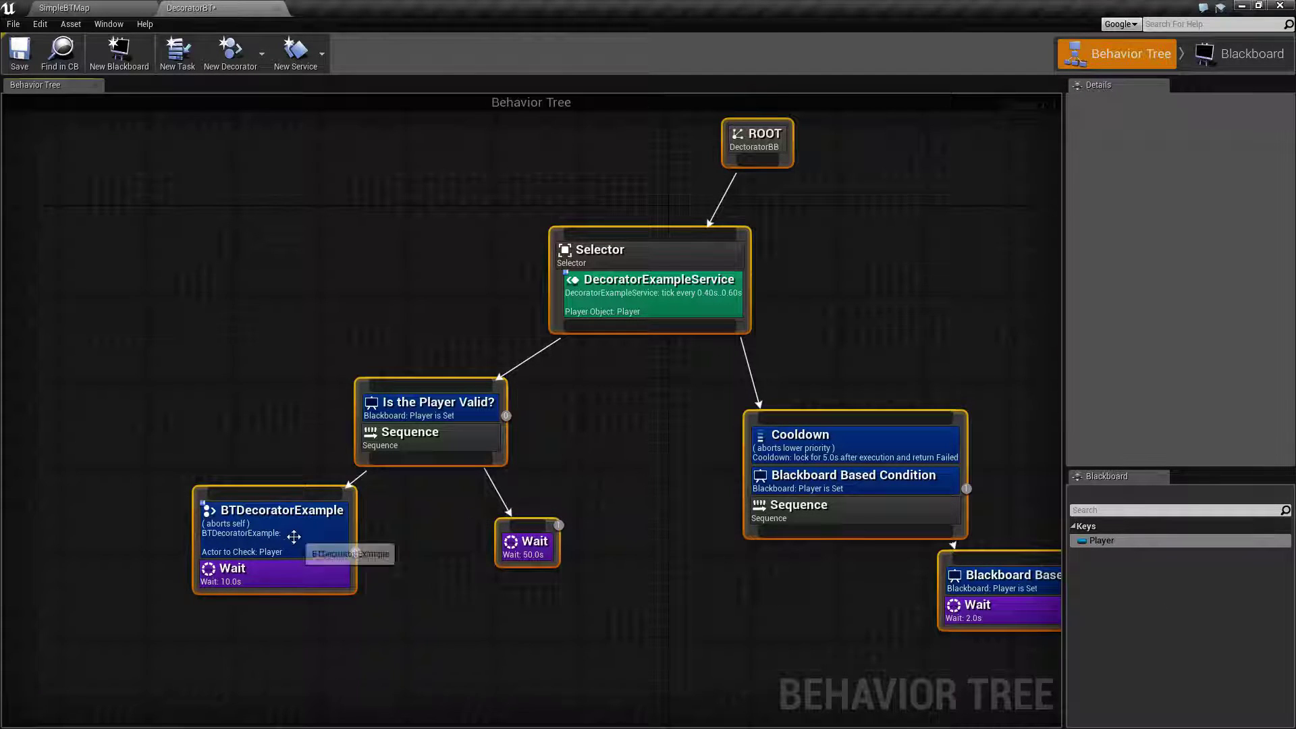
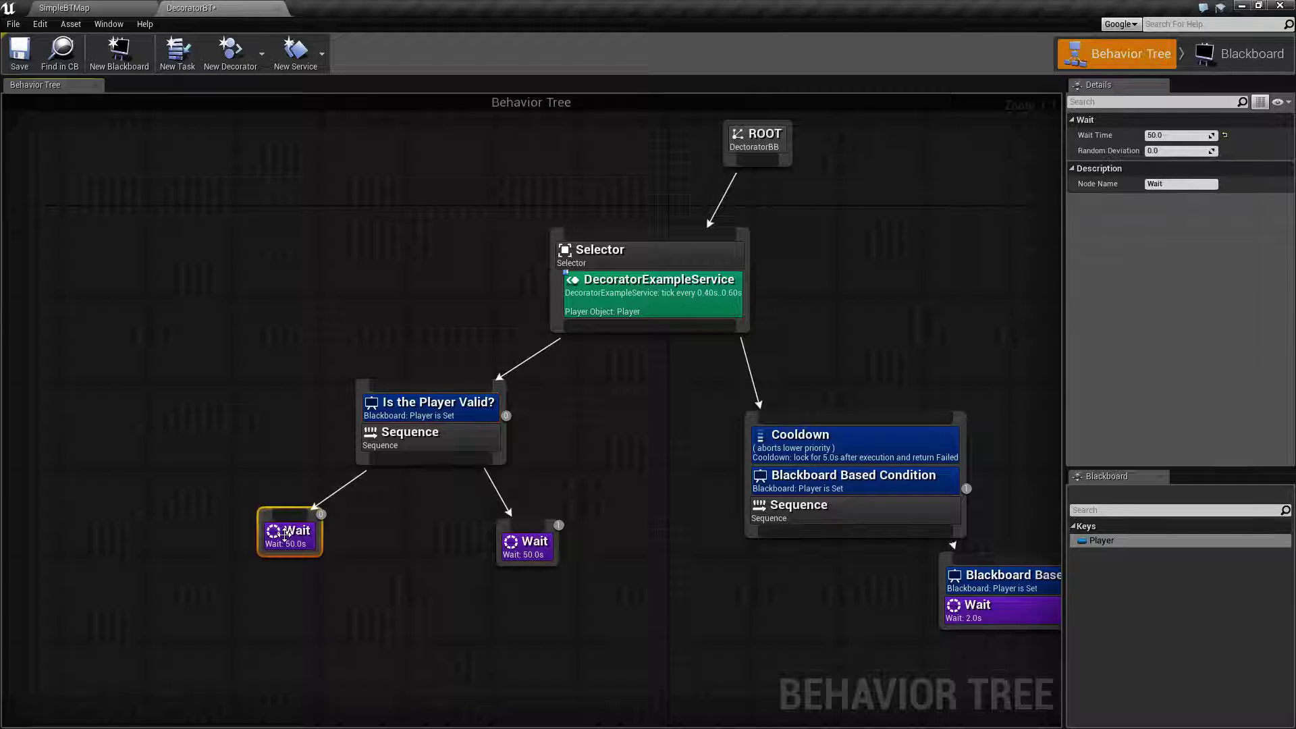
- Play the SimpleBTMap level again and go back to DecoratorBT to follow the execution of the left branch
left_click(439, 403)
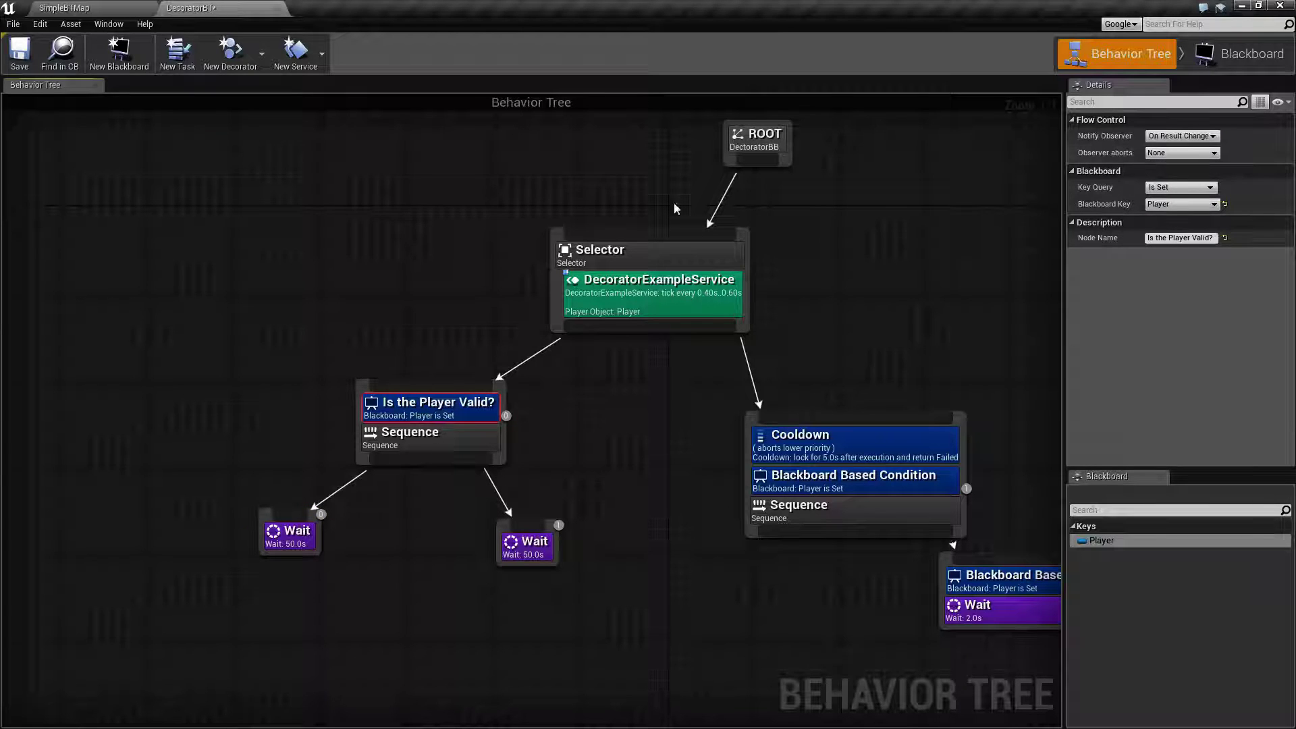
left_click(83, 9)
left_click(656, 51)
left_click(189, 8)
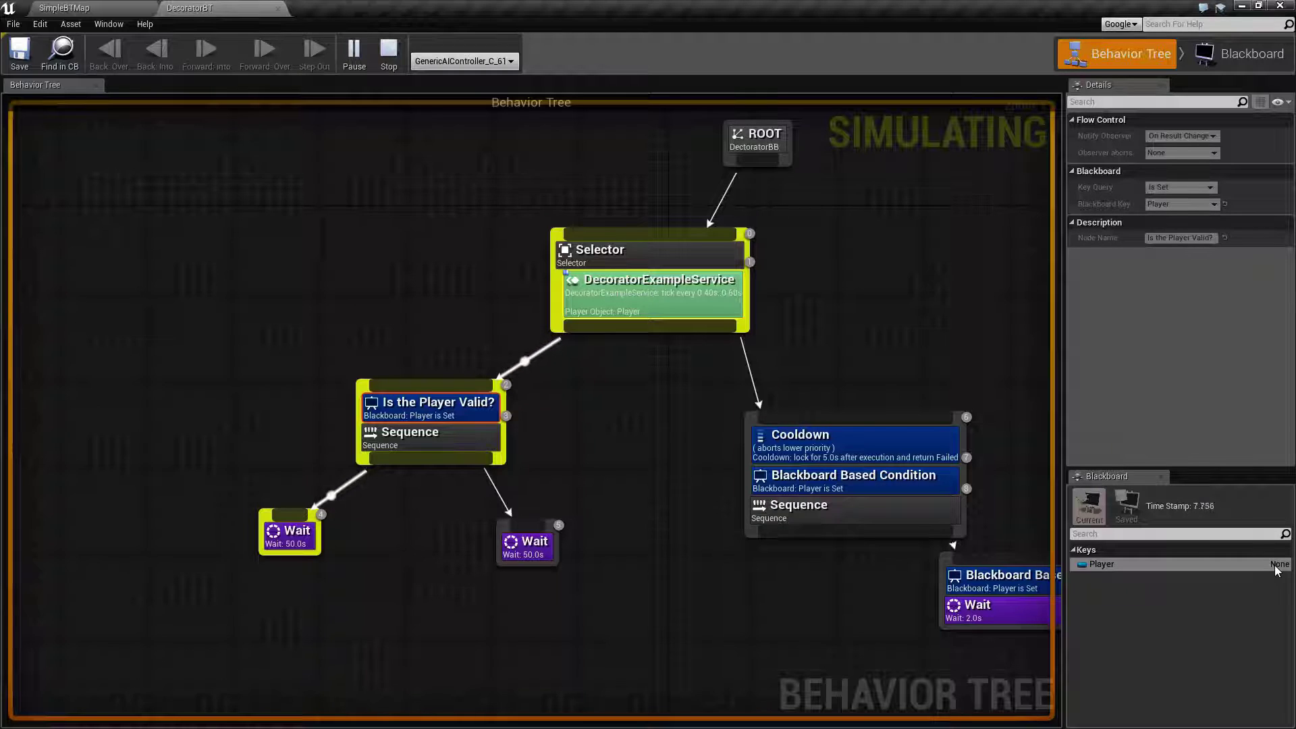
- Examine the Is the Player Valid? decorator and the left Sequence's first Wait task while the tree runs
mouse_move(434, 405)
left_click_drag(305, 463, 246, 496)
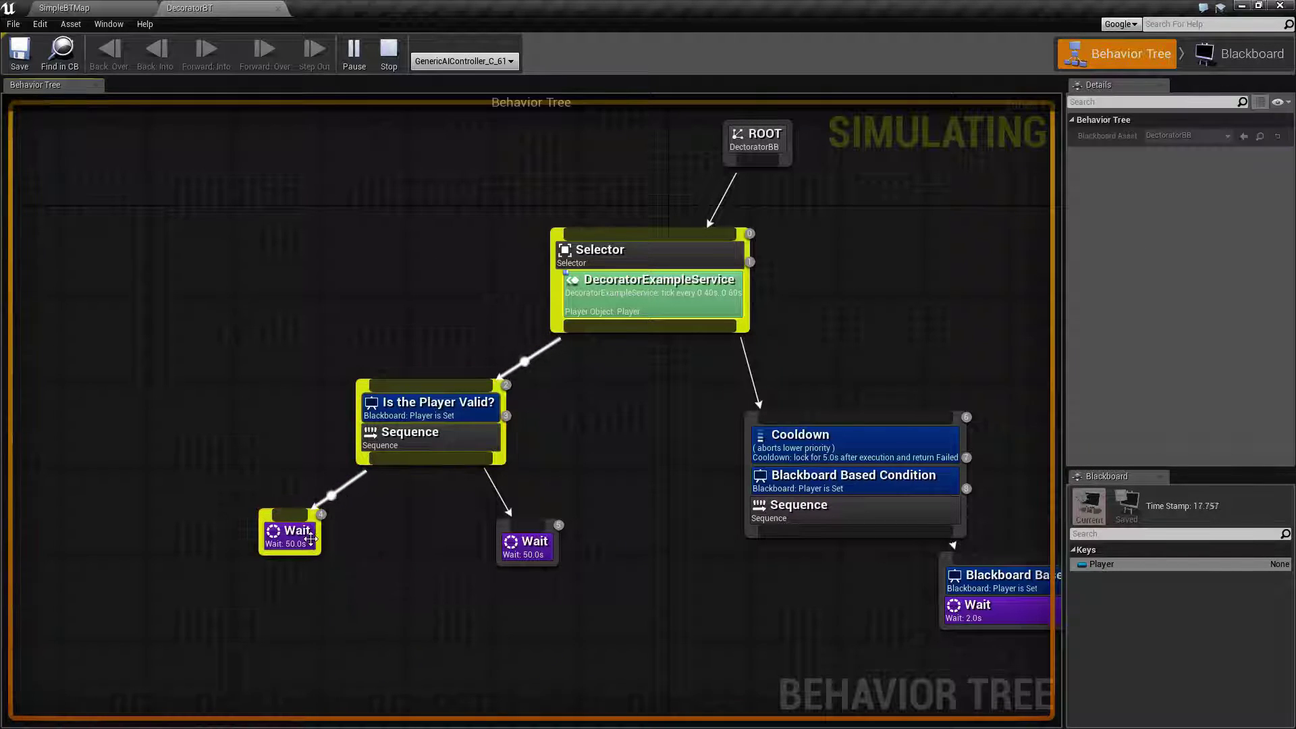
mouse_move(241, 496)
left_mouse_down()
mouse_move(366, 587)
mouse_move(255, 507)
left_mouse_up()
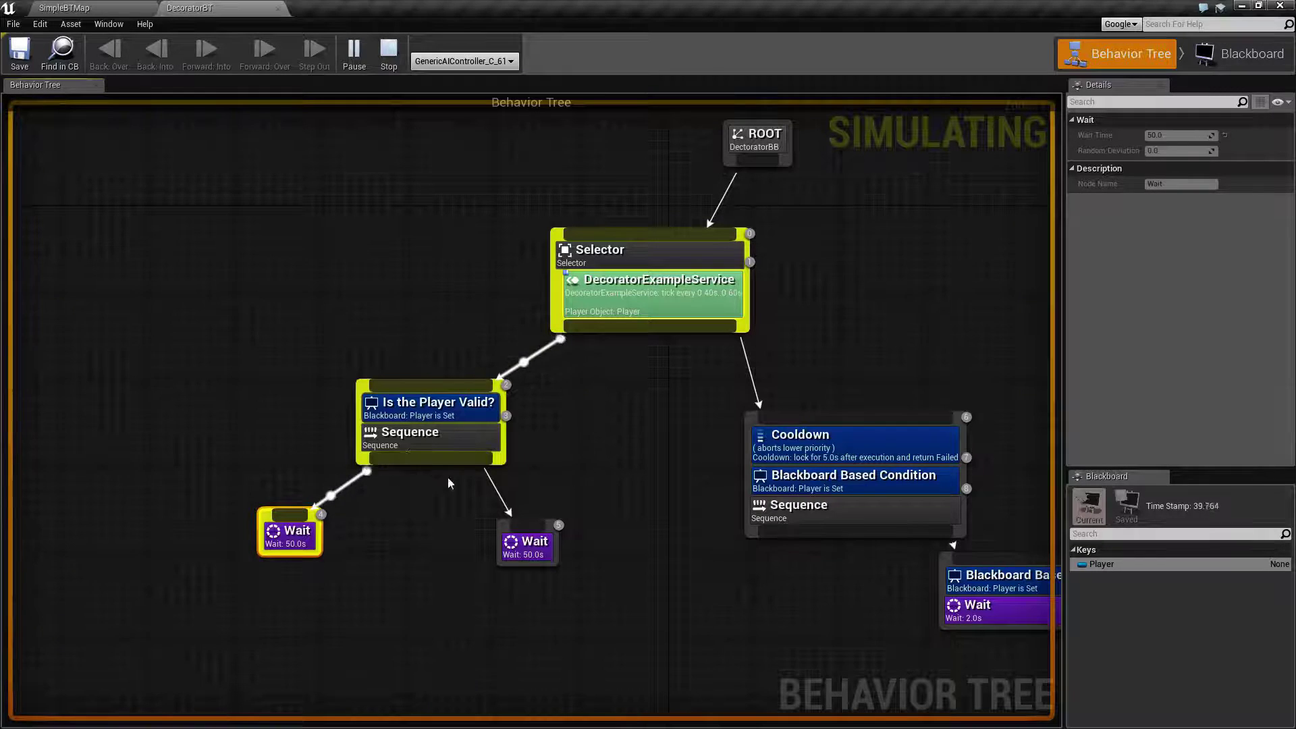
- Stop the simulation and show the settings of the Is the Player Valid? decorator
right_click_drag(660, 487, 742, 492)
left_click(394, 64)
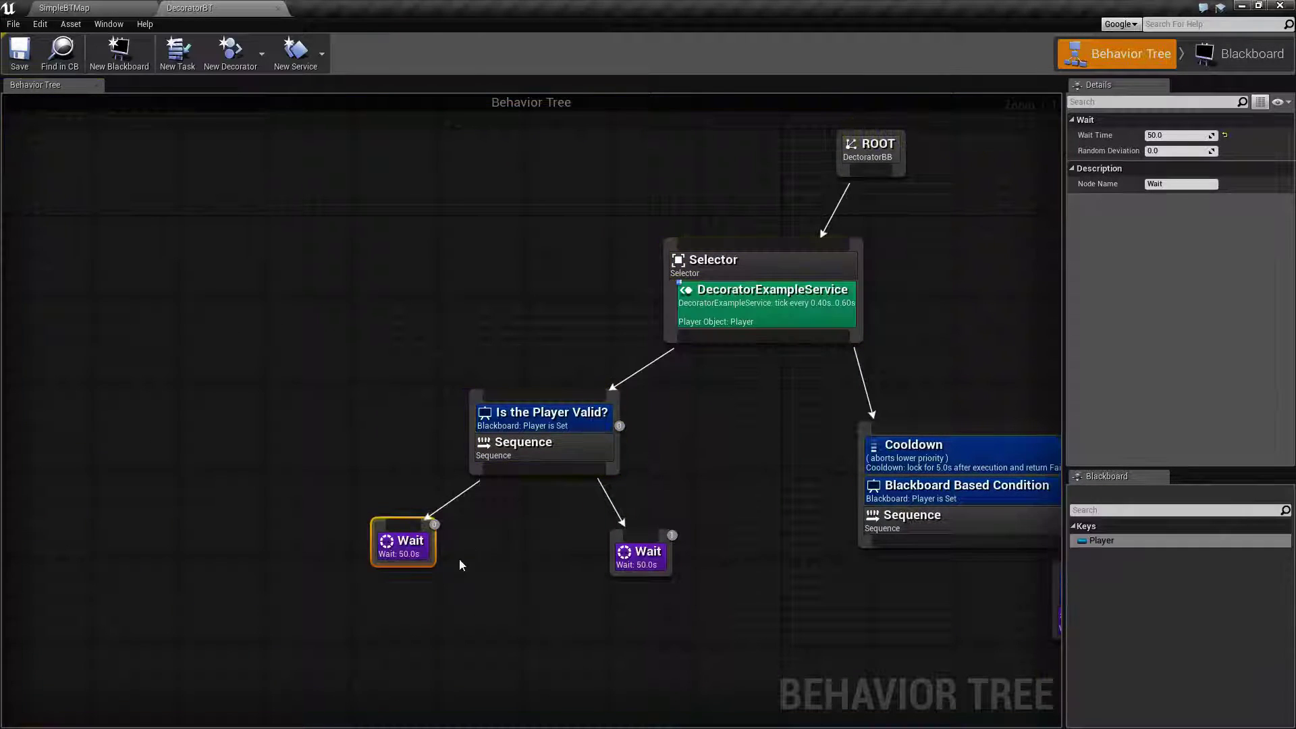
left_click(562, 419)
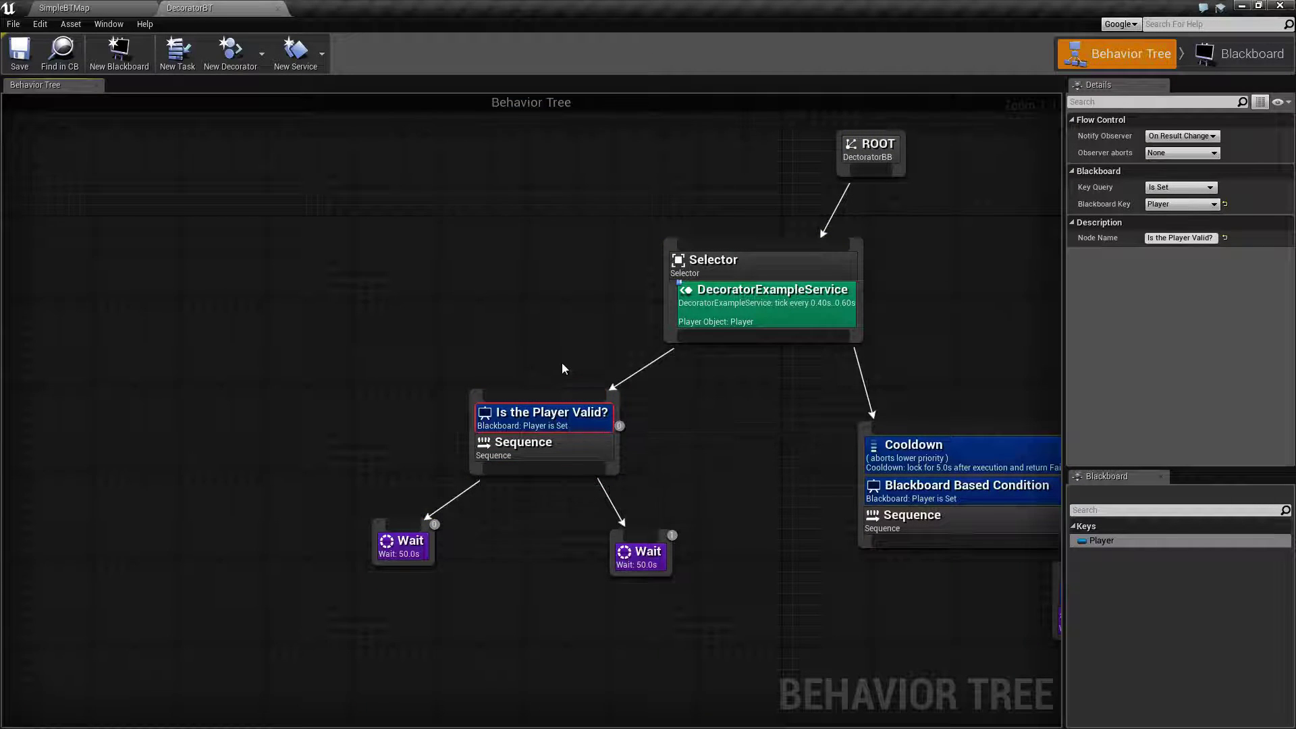
- Set Observer aborts to Self on the Is the Player Valid? decorator of the left Sequence
right_click_drag(578, 430, 544, 437)
left_click_drag(309, 428, 694, 607)
left_click(699, 520)
left_click(521, 419)
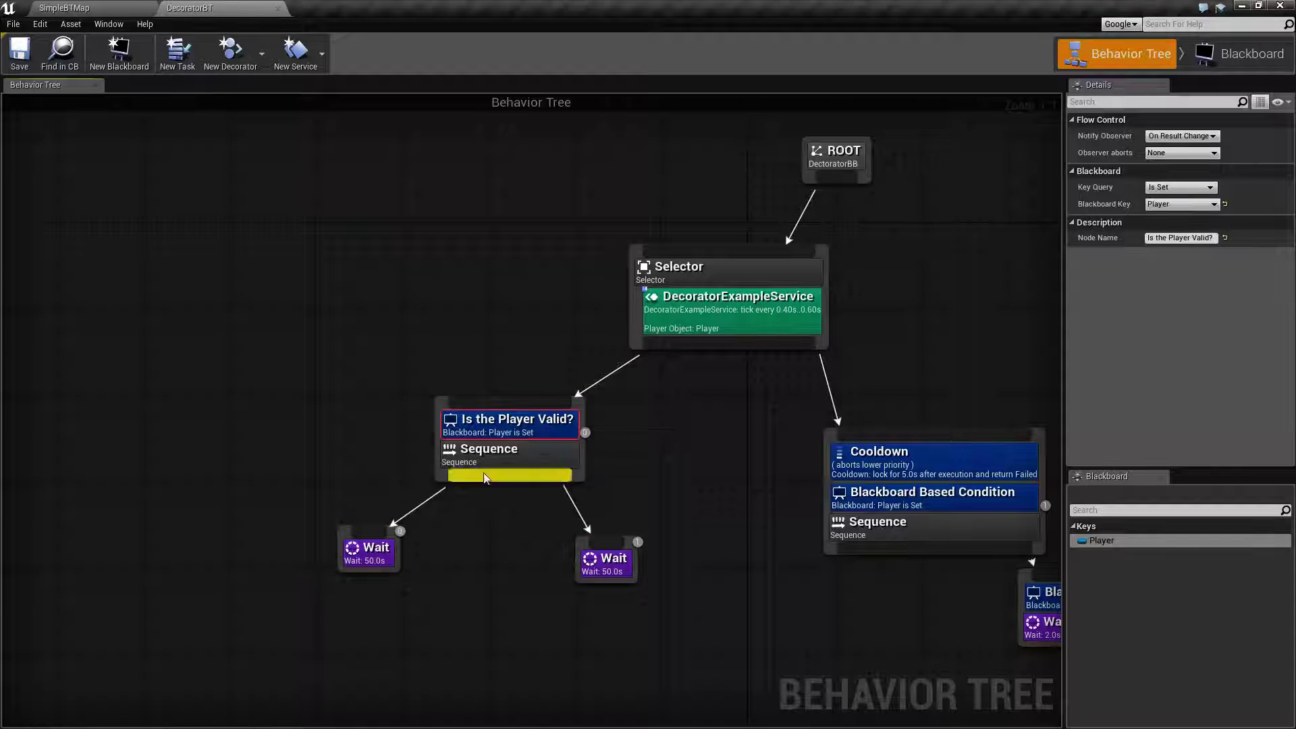
left_click_drag(359, 527, 673, 523)
left_click(674, 524)
left_click(521, 419)
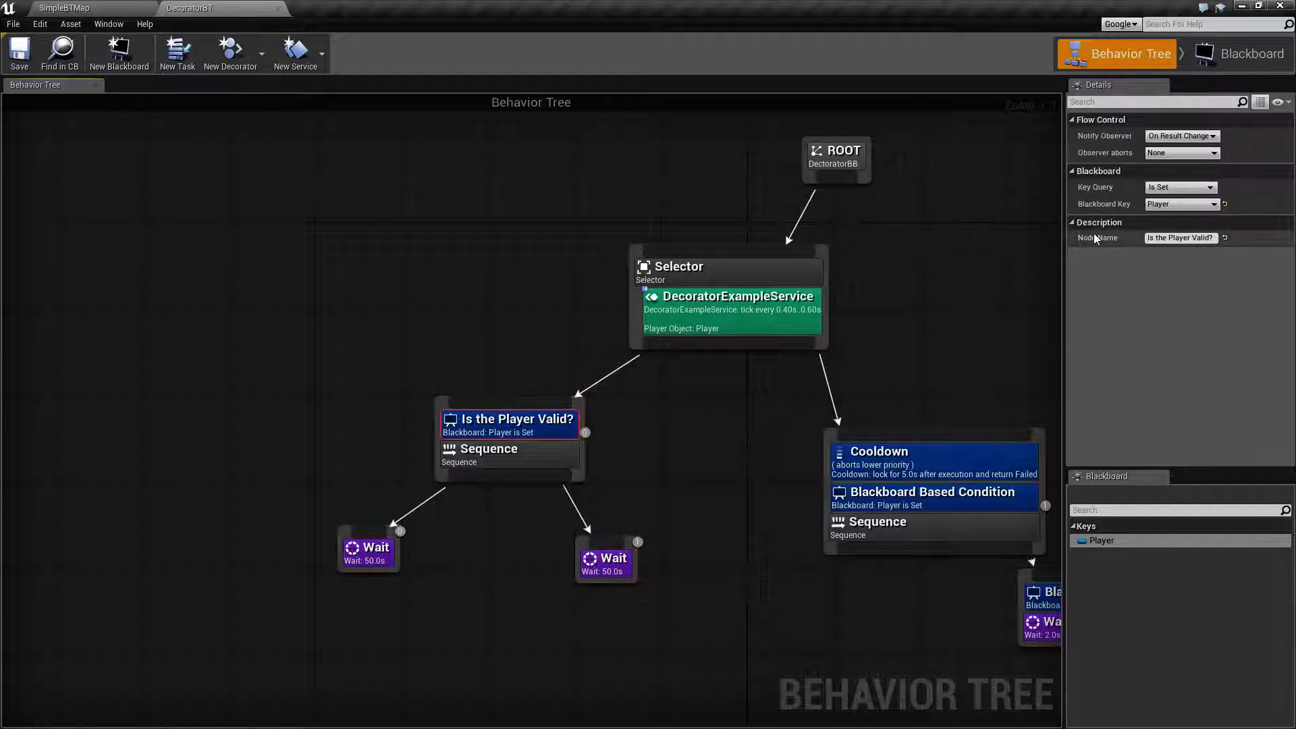
left_click(1171, 154)
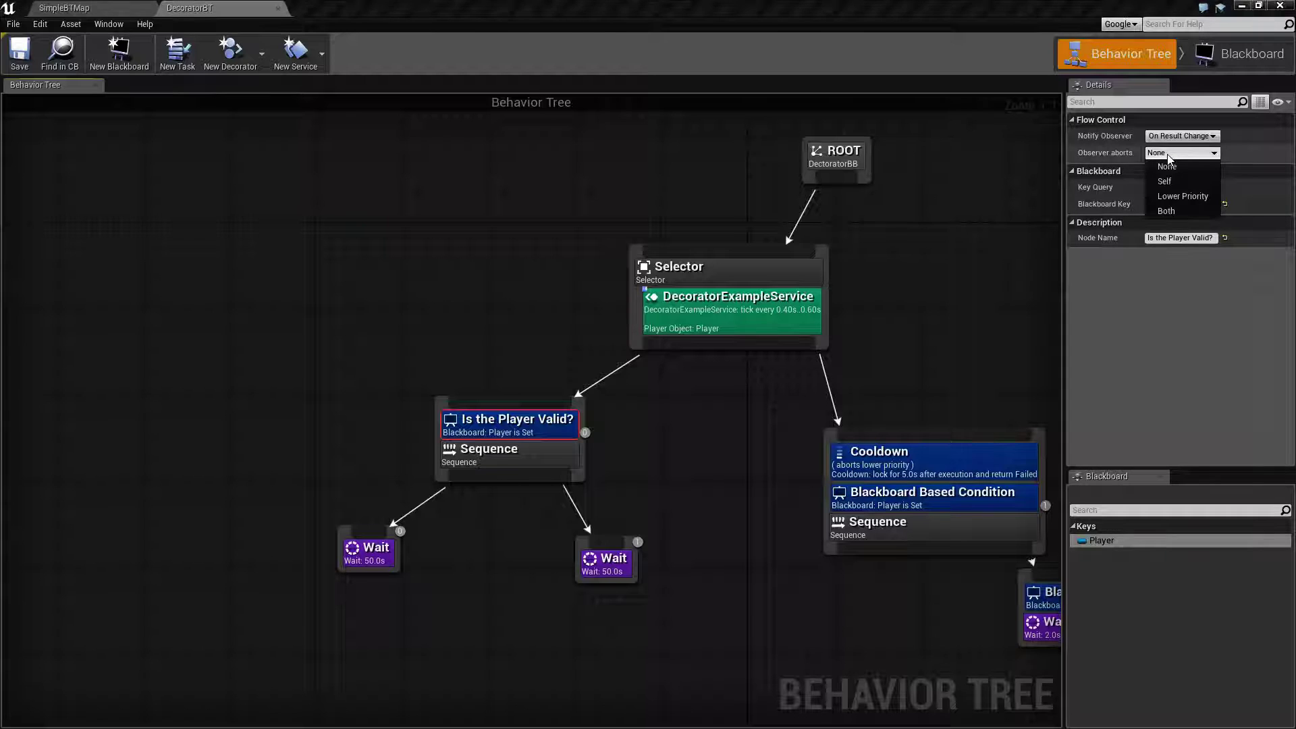
left_click(1177, 183)
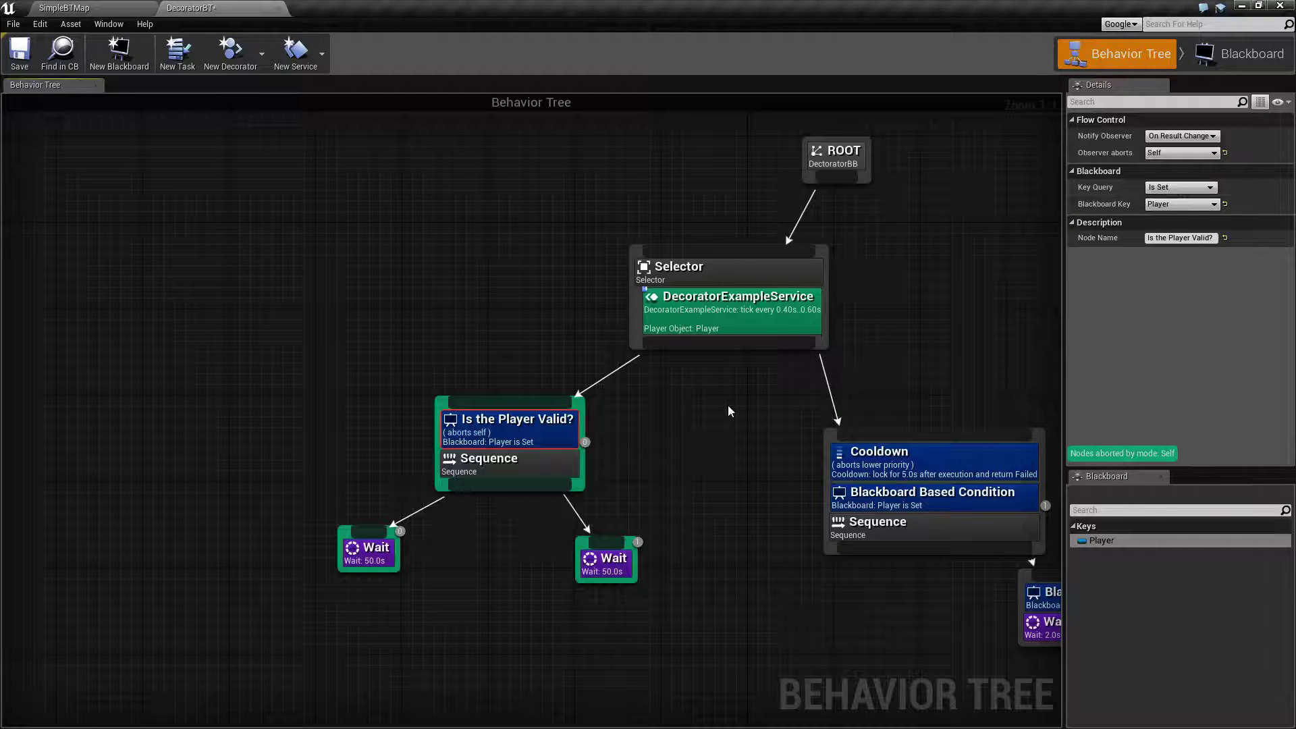
right_click_drag(728, 404, 772, 374)
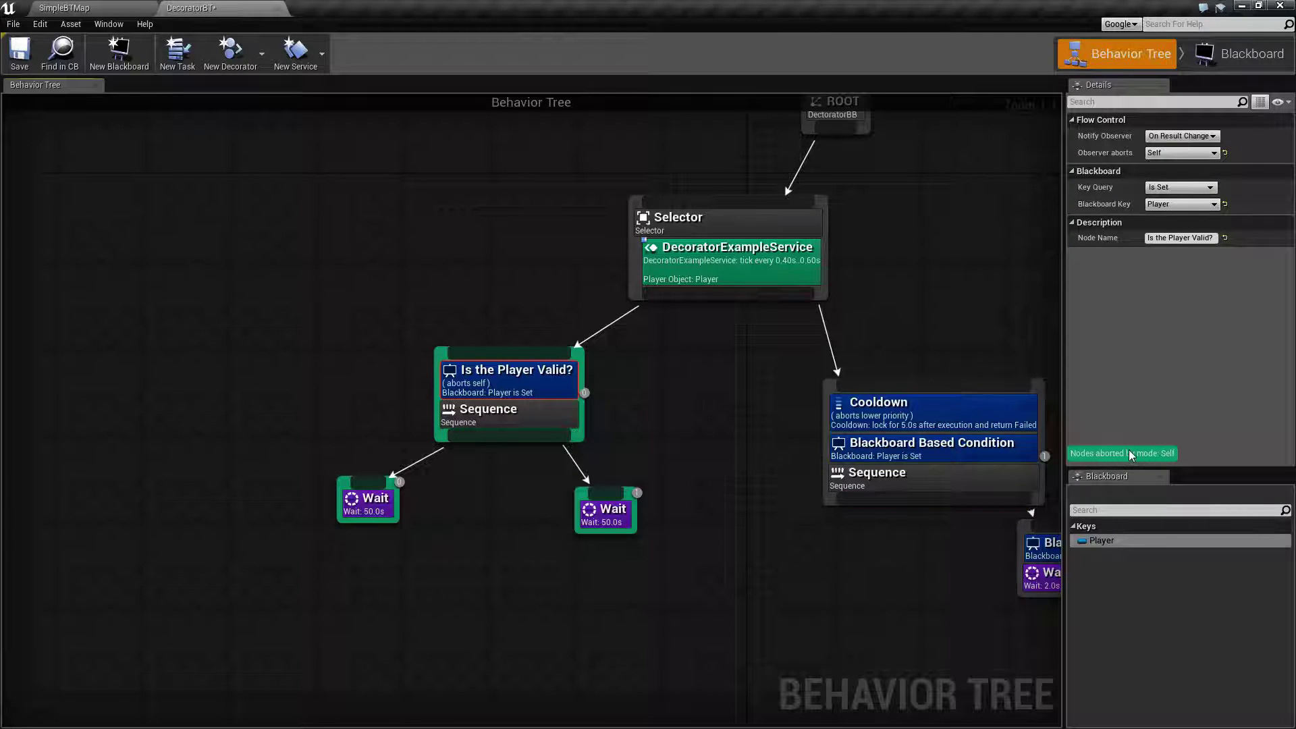
- Switch the Is the Player Valid? decorator's Observer aborts to None and back to Self to compare the highlighted nodes
left_click(1181, 153)
left_click(1158, 164)
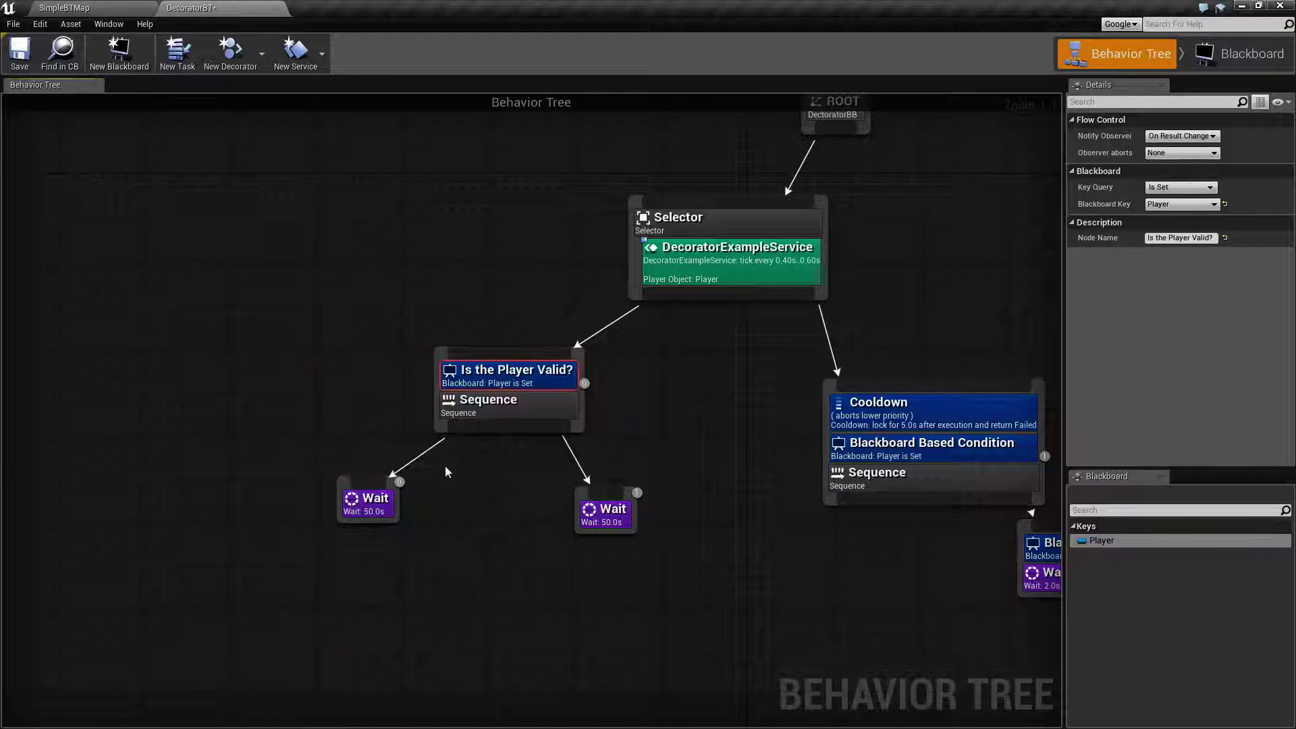
left_click(1181, 153)
left_click(1158, 176)
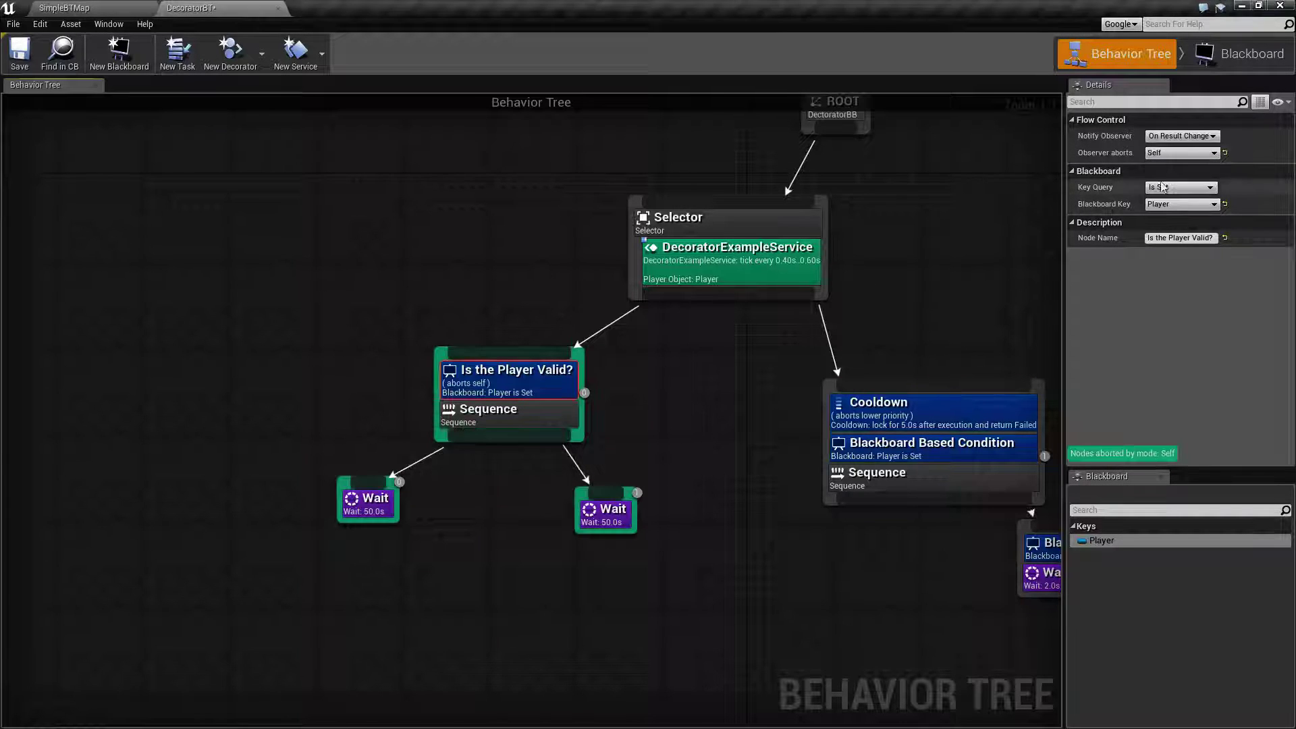
left_click_drag(308, 331, 624, 547)
left_click(715, 563)
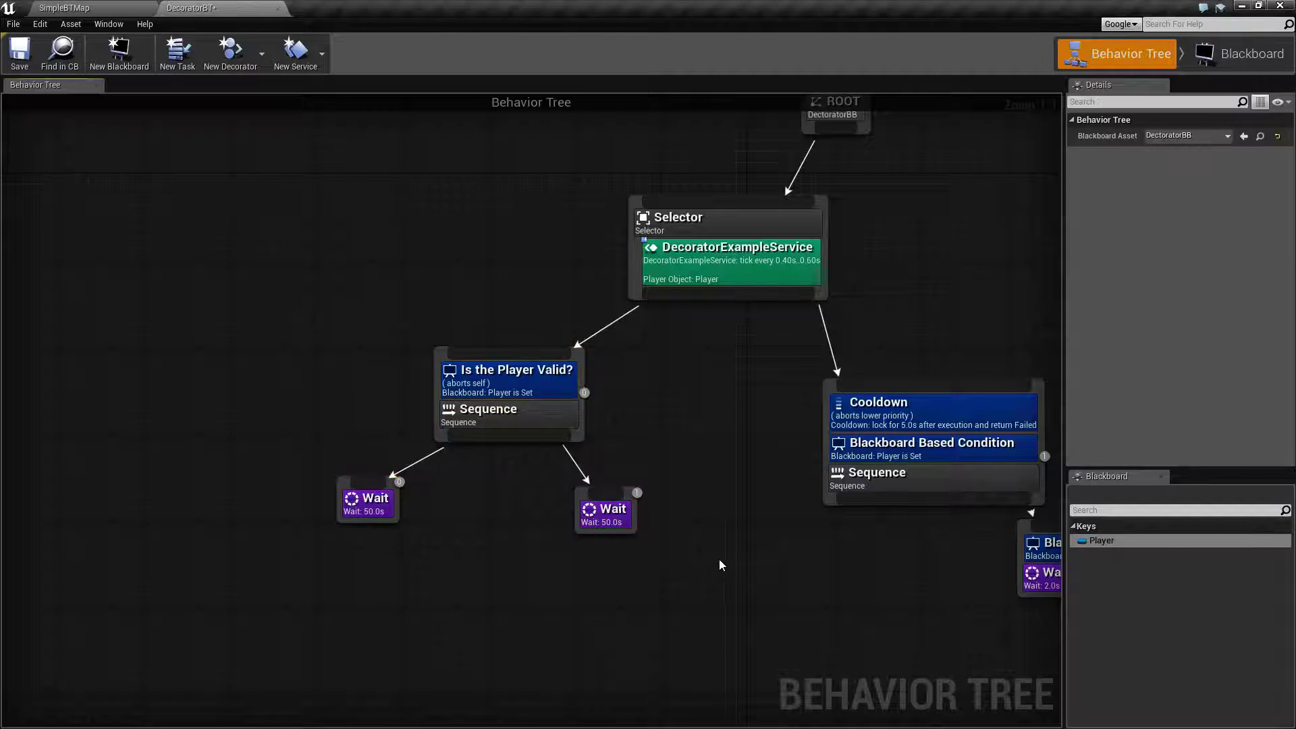
left_click(505, 380)
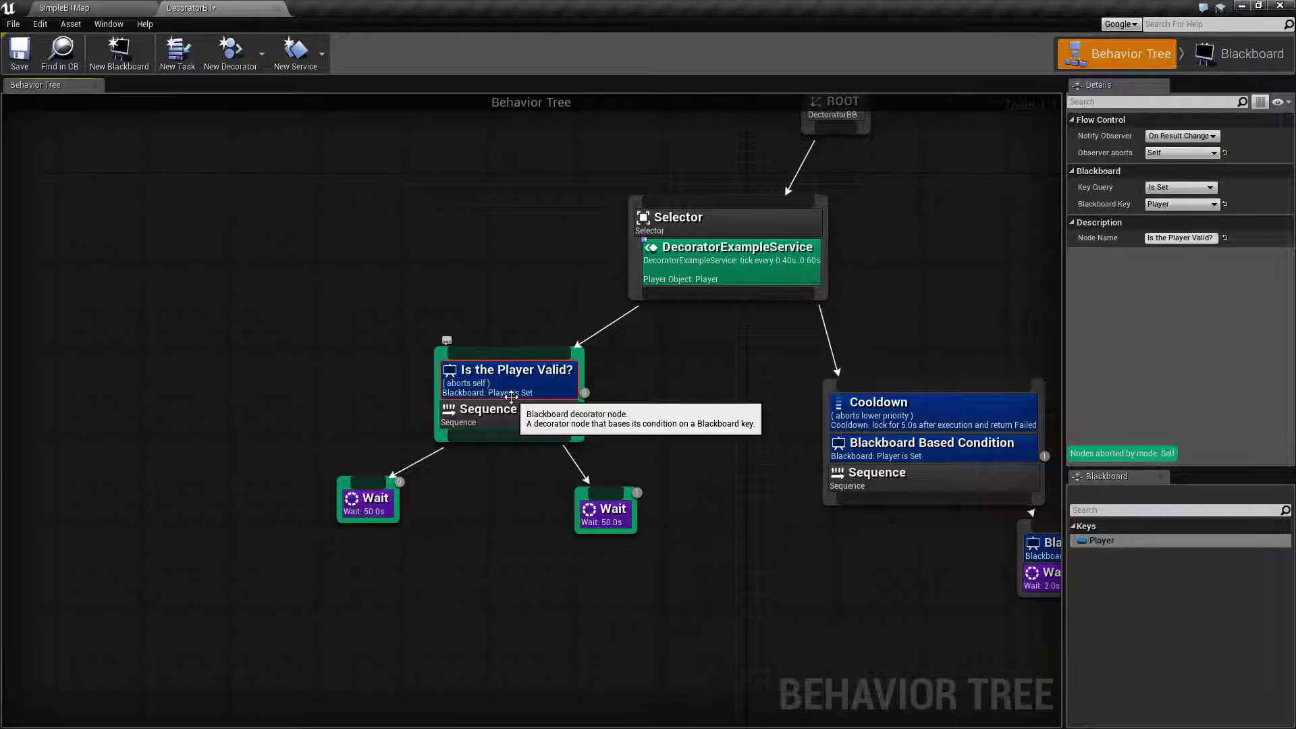
- Save the behavior tree, play the SimpleBTMap level and go back to DecoratorBT to follow the simulation
left_click(20, 52)
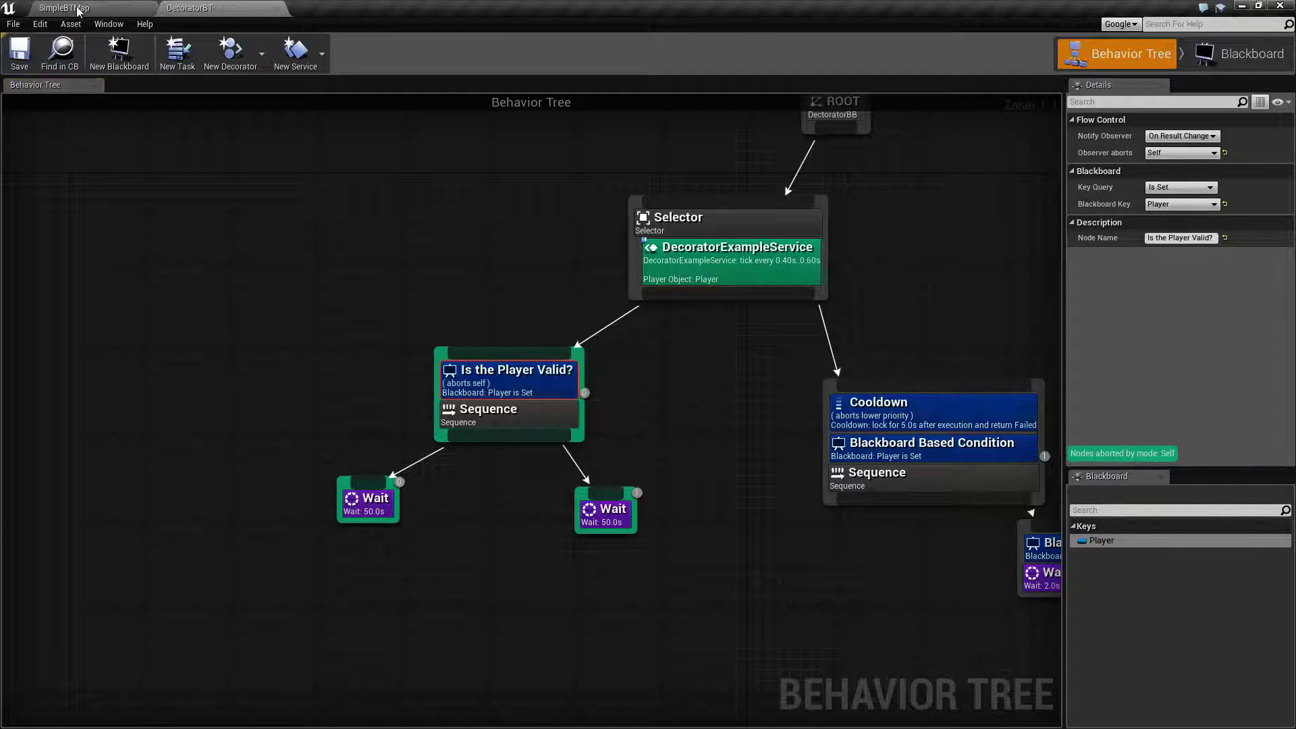
left_click(67, 8)
left_click(631, 54)
left_click(659, 57)
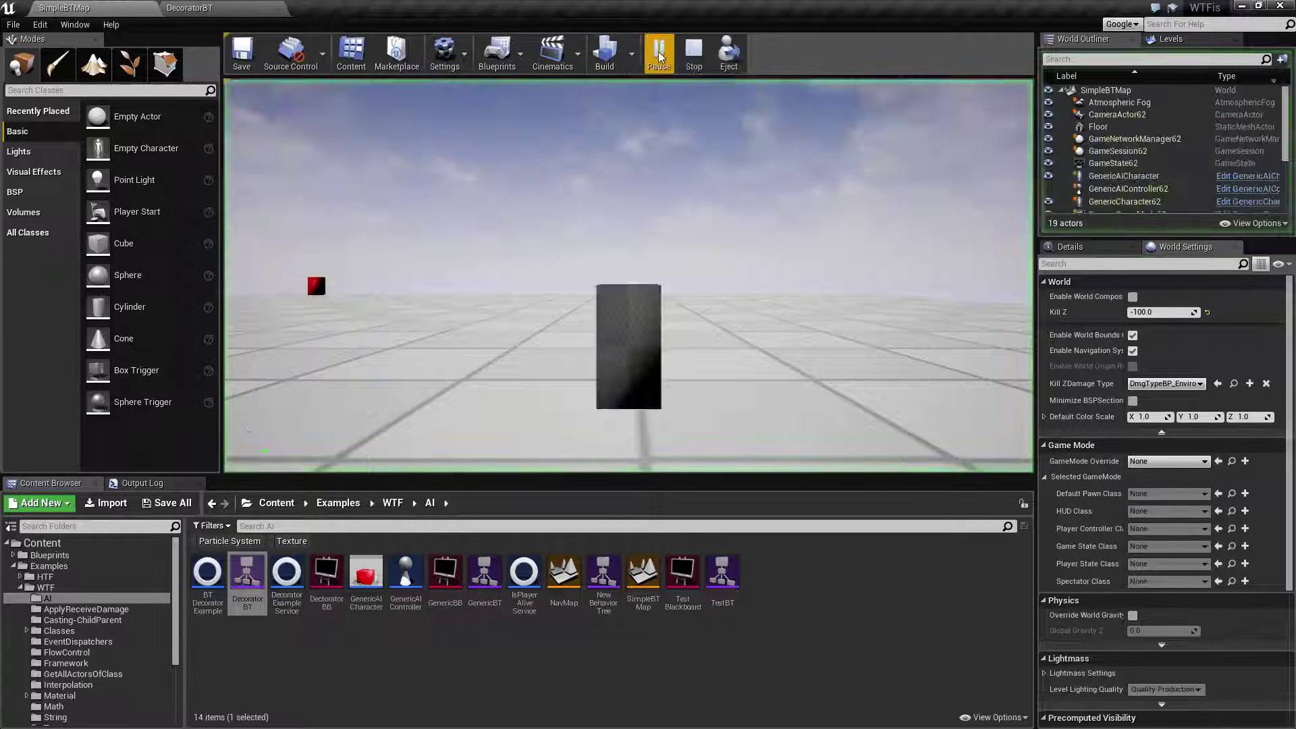
left_click(196, 8)
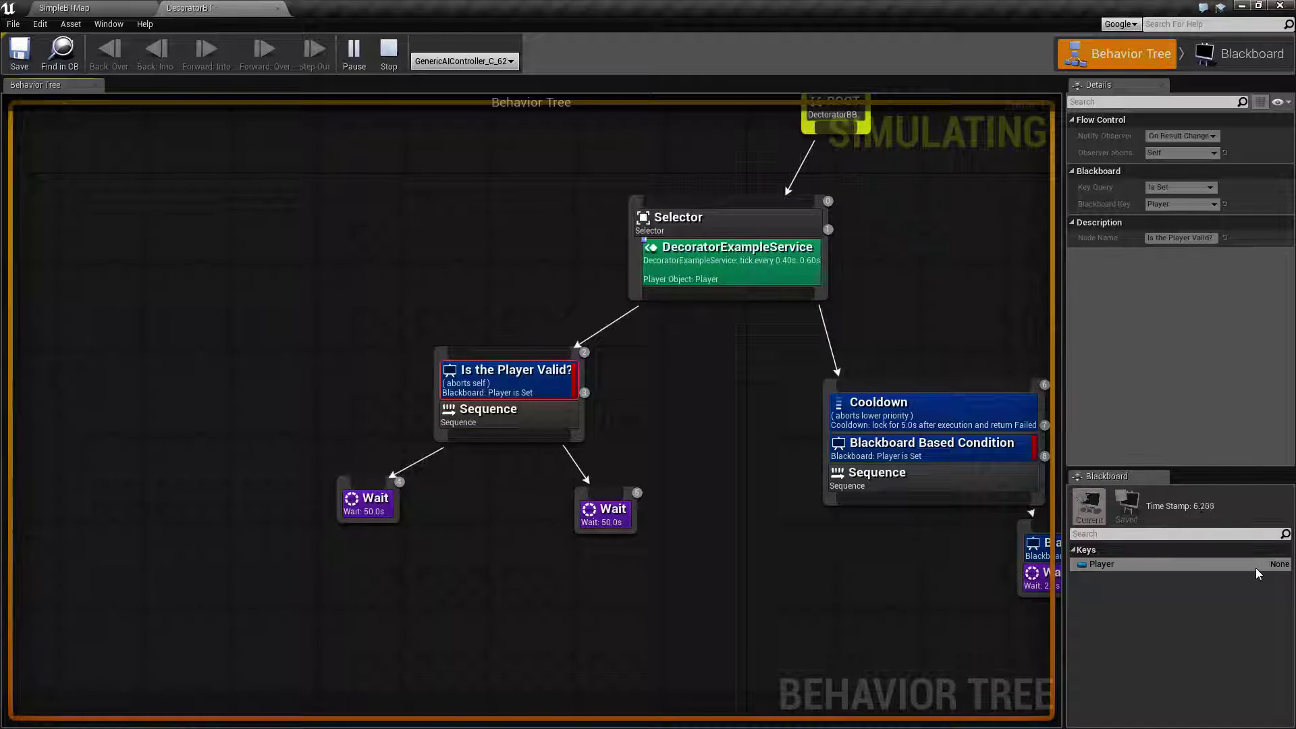
- Examine the Player key's value and the Is the Player Valid? decorator on the left branch while the tree simulates
left_click(1222, 565)
left_click(464, 529)
left_click_drag(246, 406, 635, 589)
right_click_drag(636, 590, 503, 671)
left_click(468, 507)
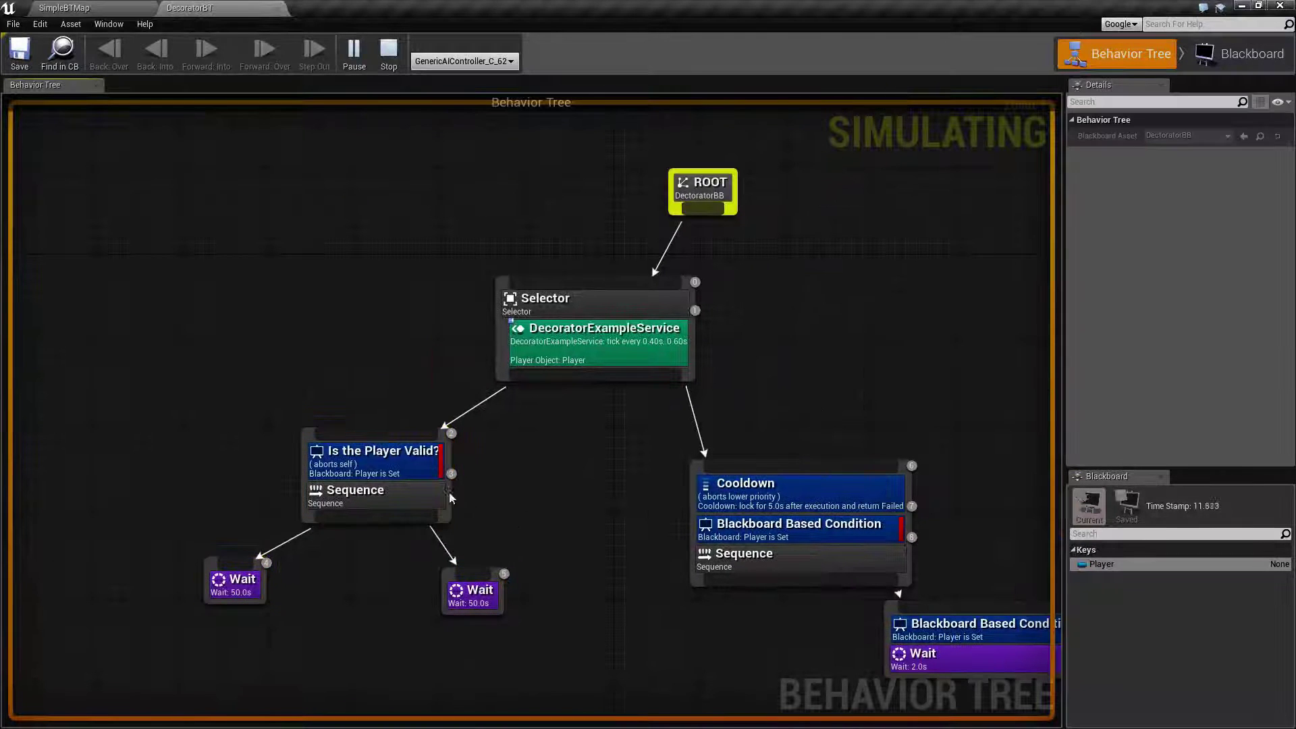
left_click(439, 459)
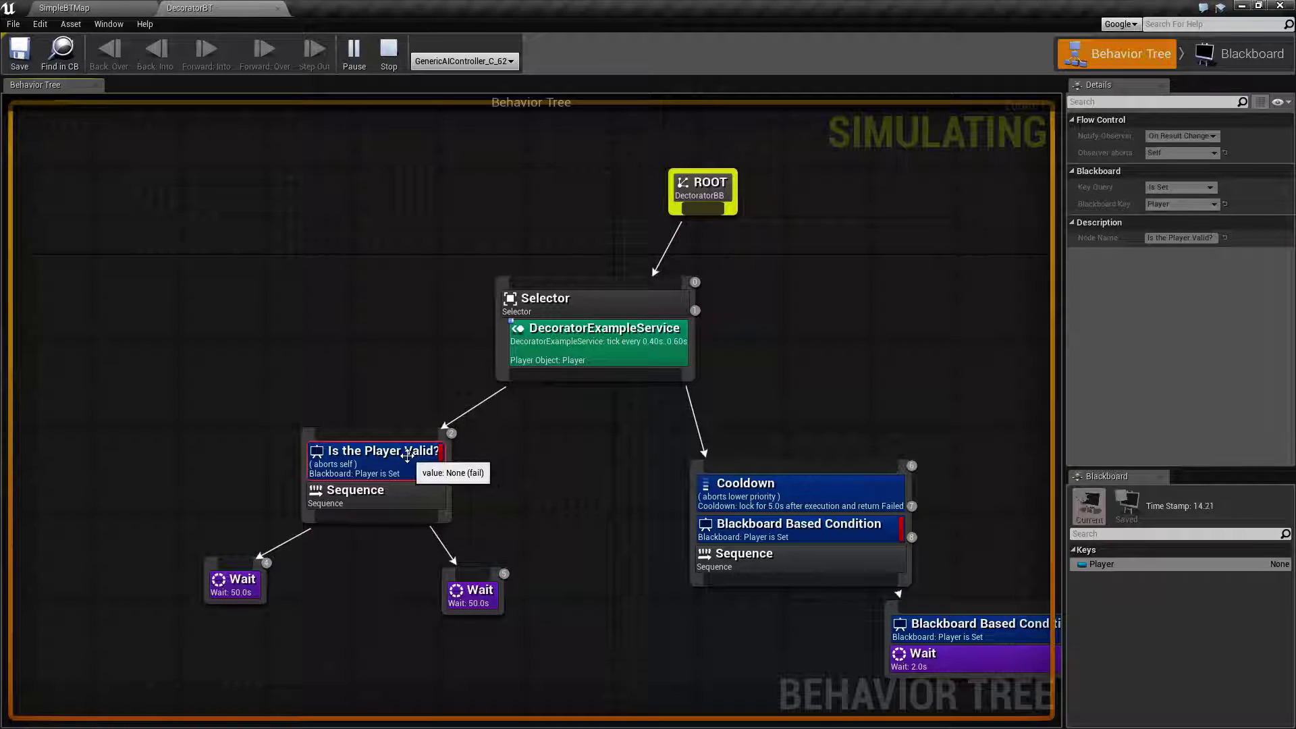
right_click_drag(609, 460, 566, 503)
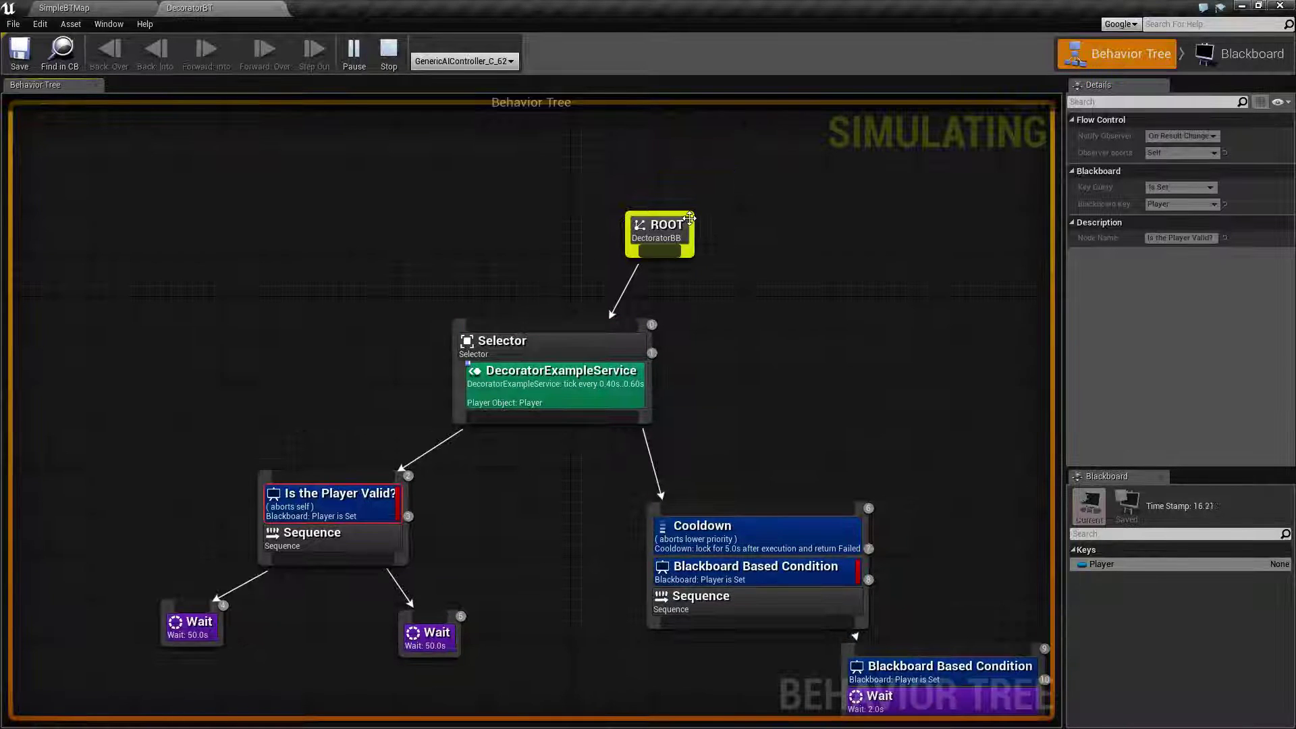
right_click_drag(552, 499, 561, 426)
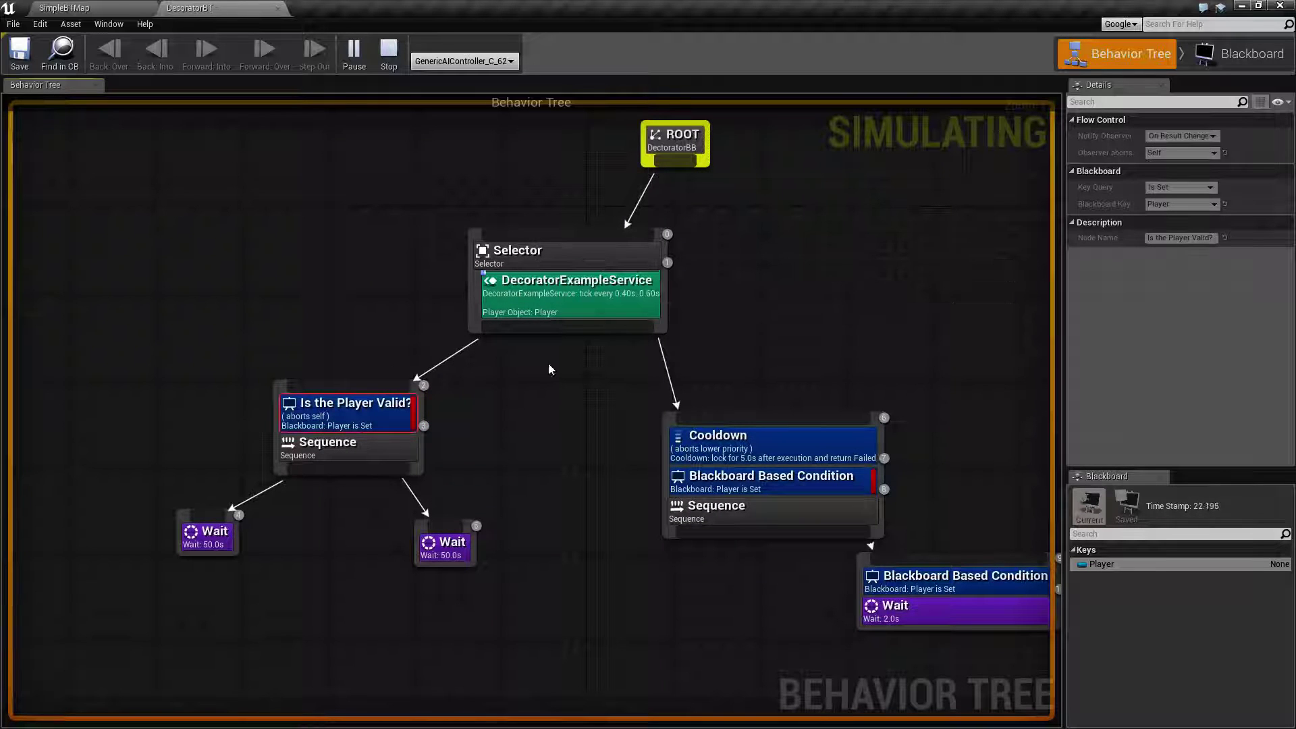
left_click_drag(147, 378, 492, 560)
left_click(579, 432)
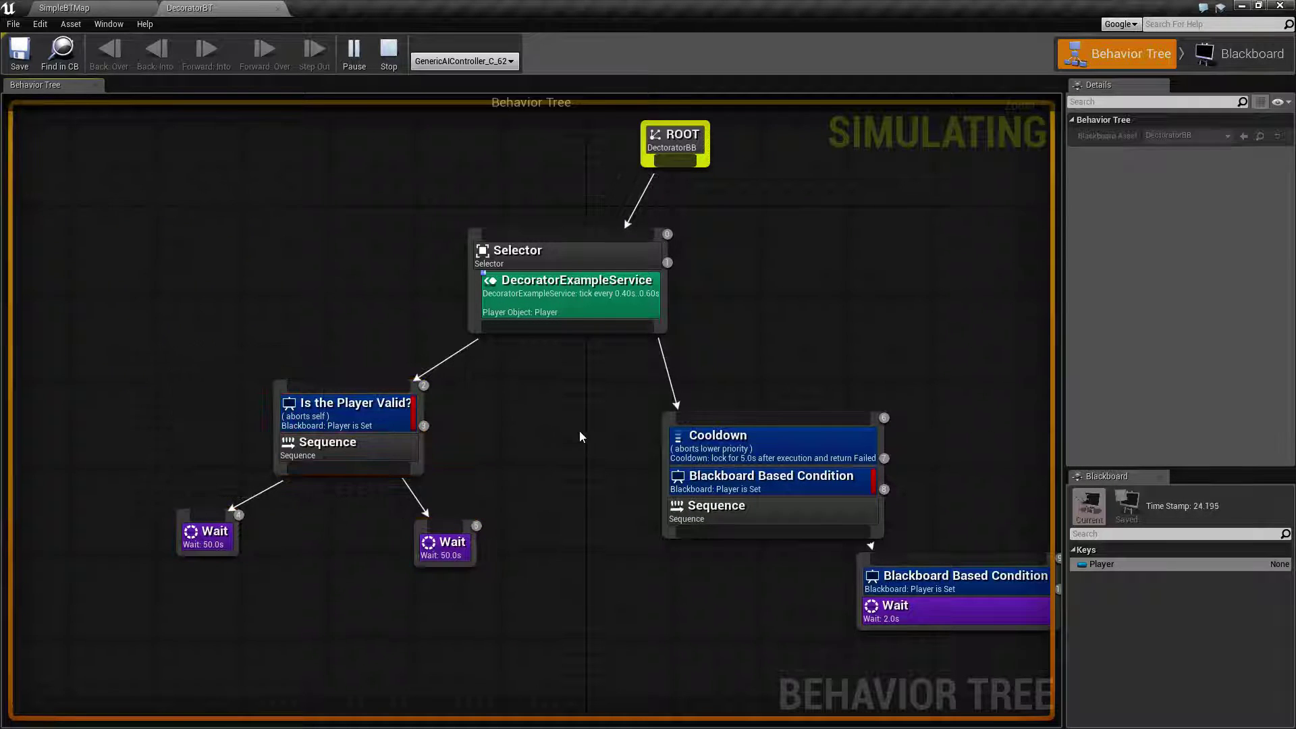
- Examine the Blackboard Based Condition on the Cooldown Sequence and look over the whole tree during the simulation
right_click_drag(579, 431, 471, 379)
left_click_drag(464, 341, 651, 561)
right_click_drag(652, 560, 573, 565)
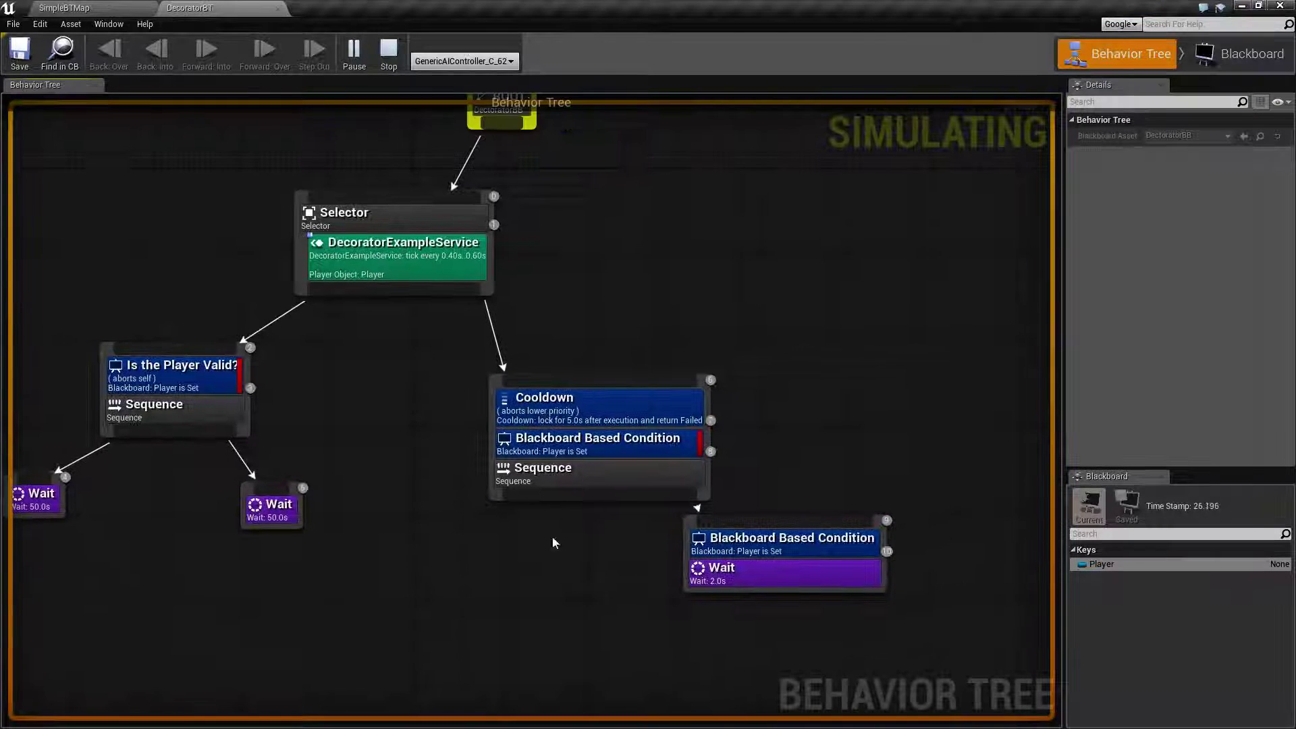
left_click(582, 450)
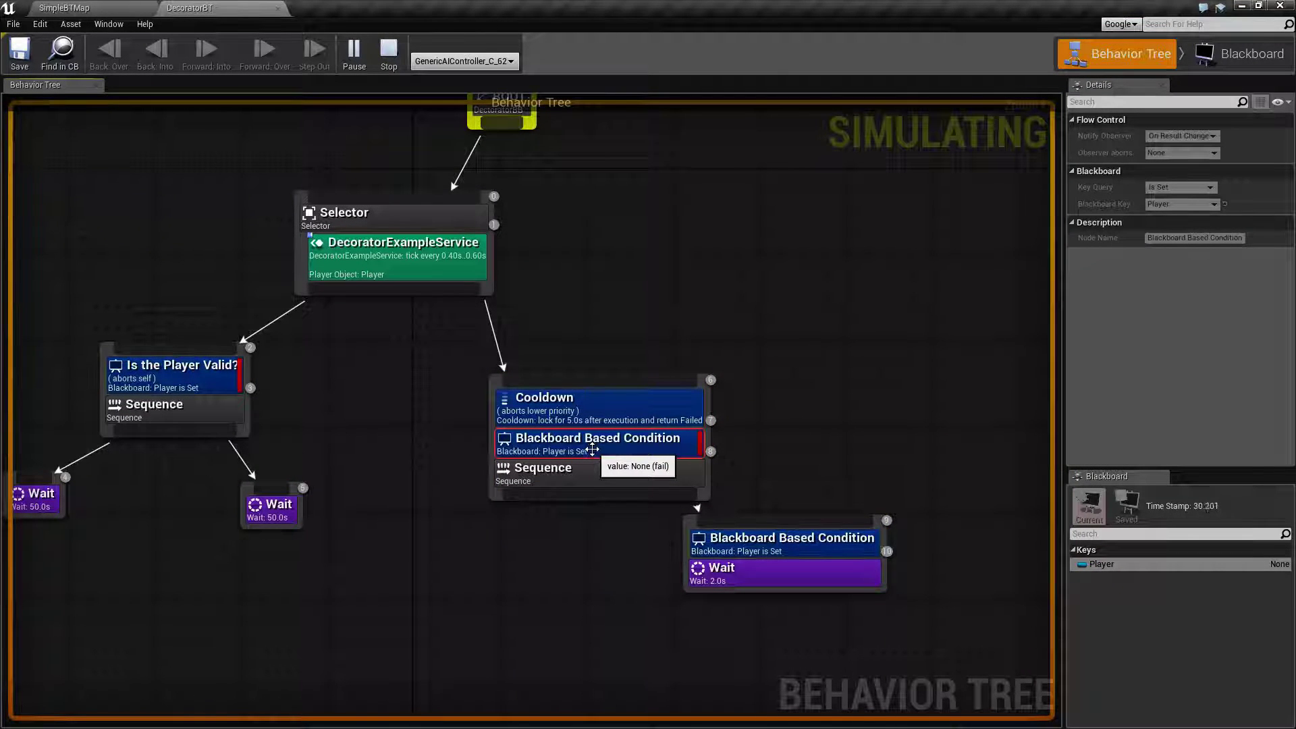
right_click_drag(696, 557, 751, 622)
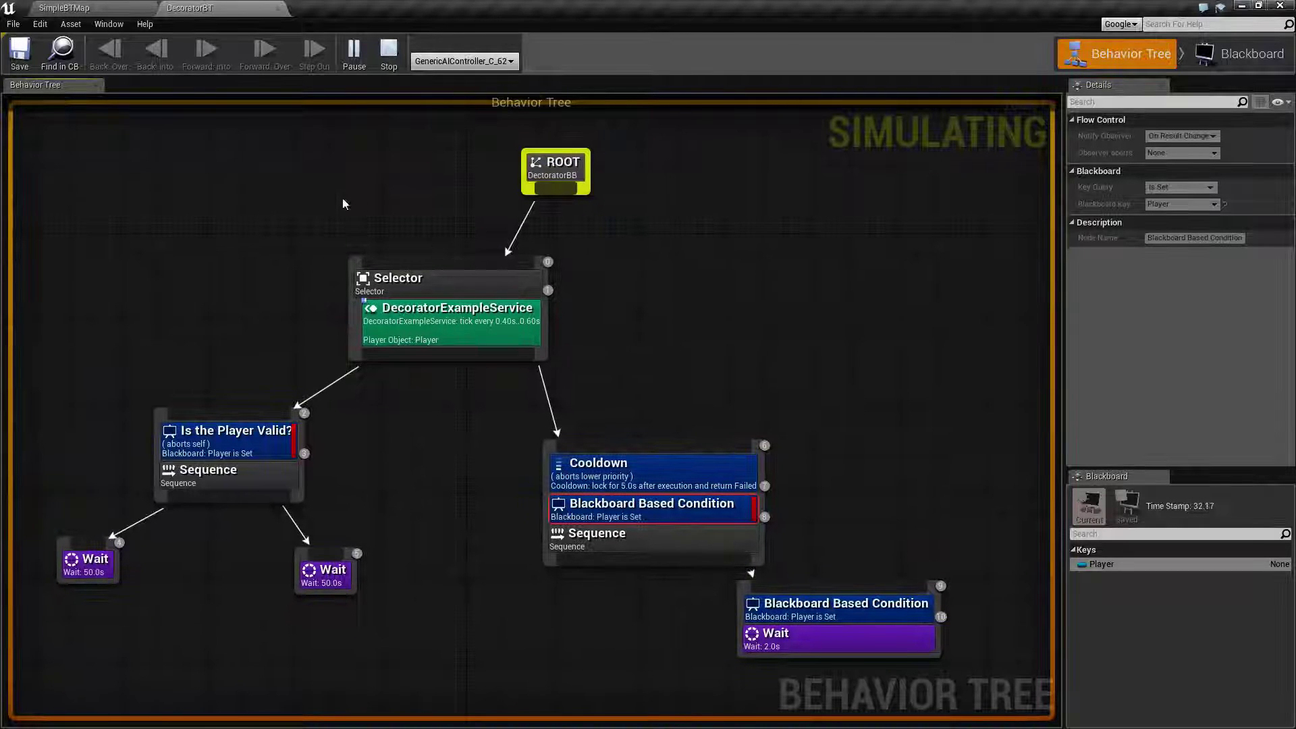
left_click_drag(145, 254, 783, 611)
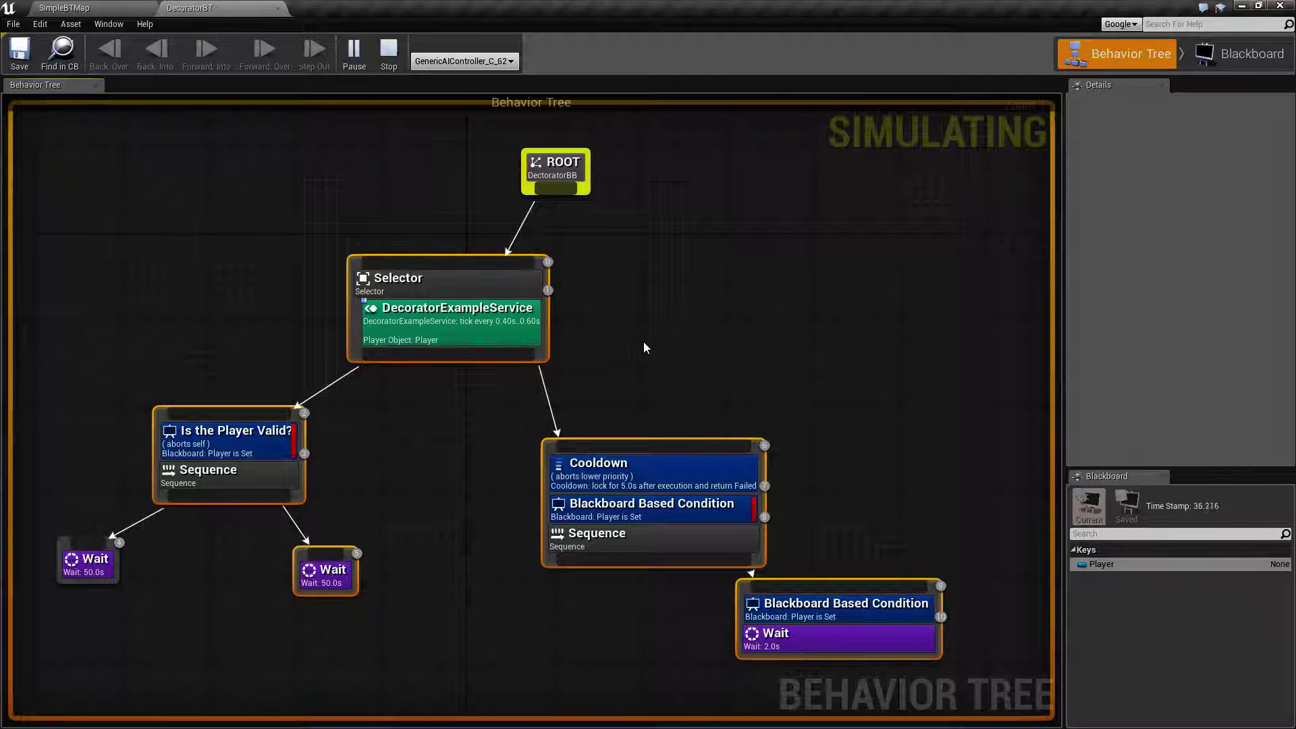
- Stop the simulation and check which nodes the Is the Player Valid? decorator aborts in Self mode
left_click(390, 58)
right_click_drag(435, 479, 596, 466)
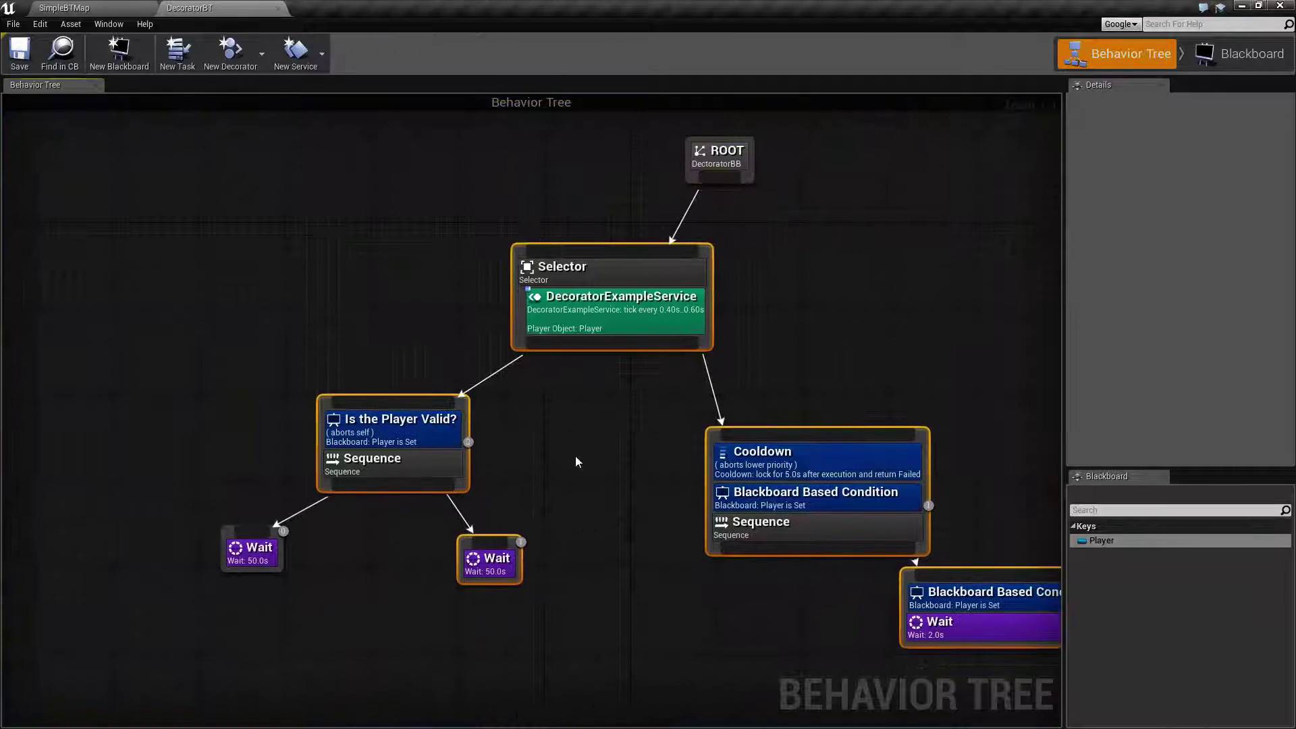
left_click(400, 425)
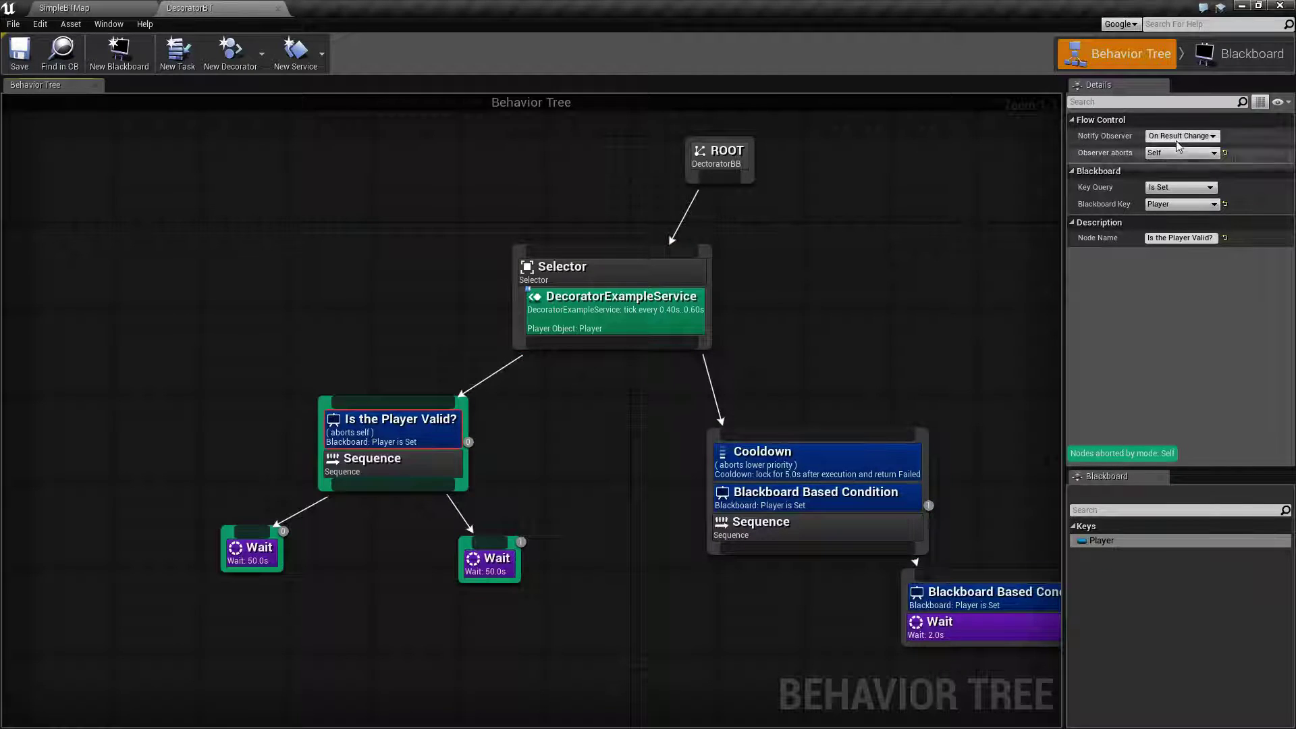
left_click_drag(222, 373, 524, 601)
- Set Observer aborts to Lower Priority on the Is the Player Valid? decorator
left_click(412, 425)
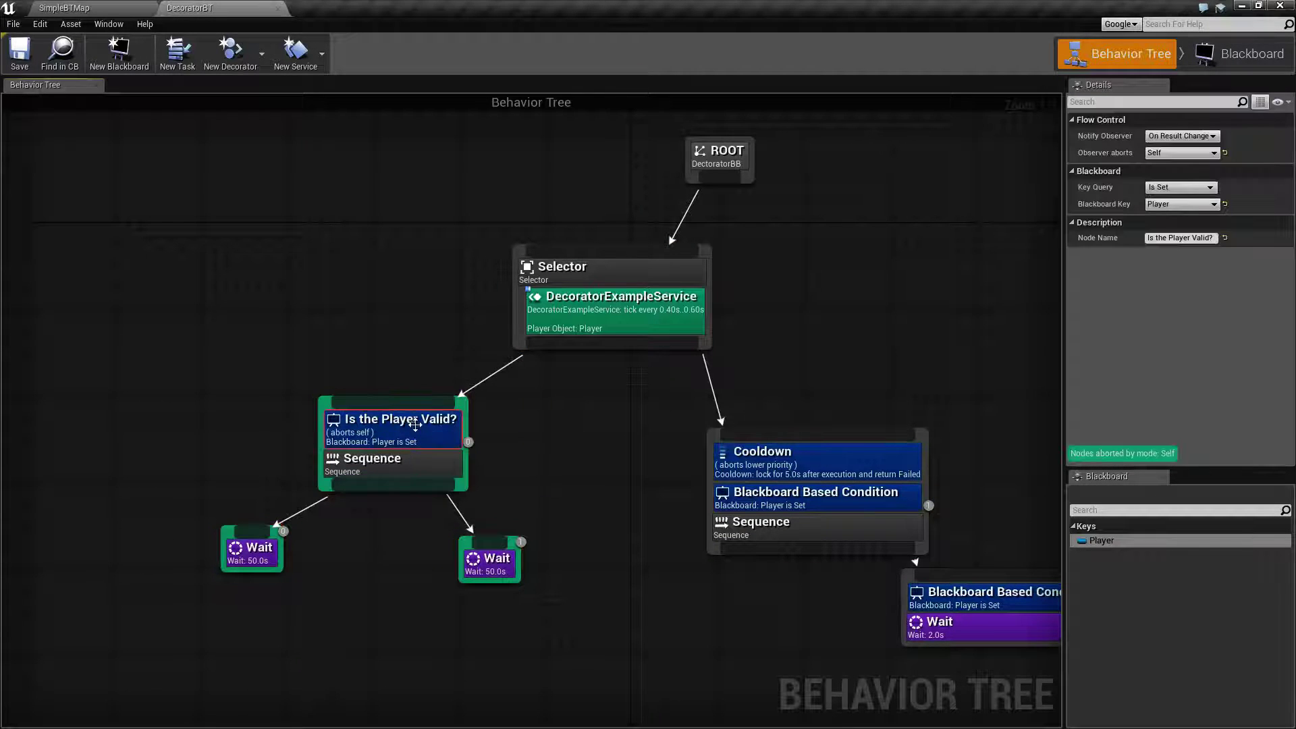
left_click(1181, 152)
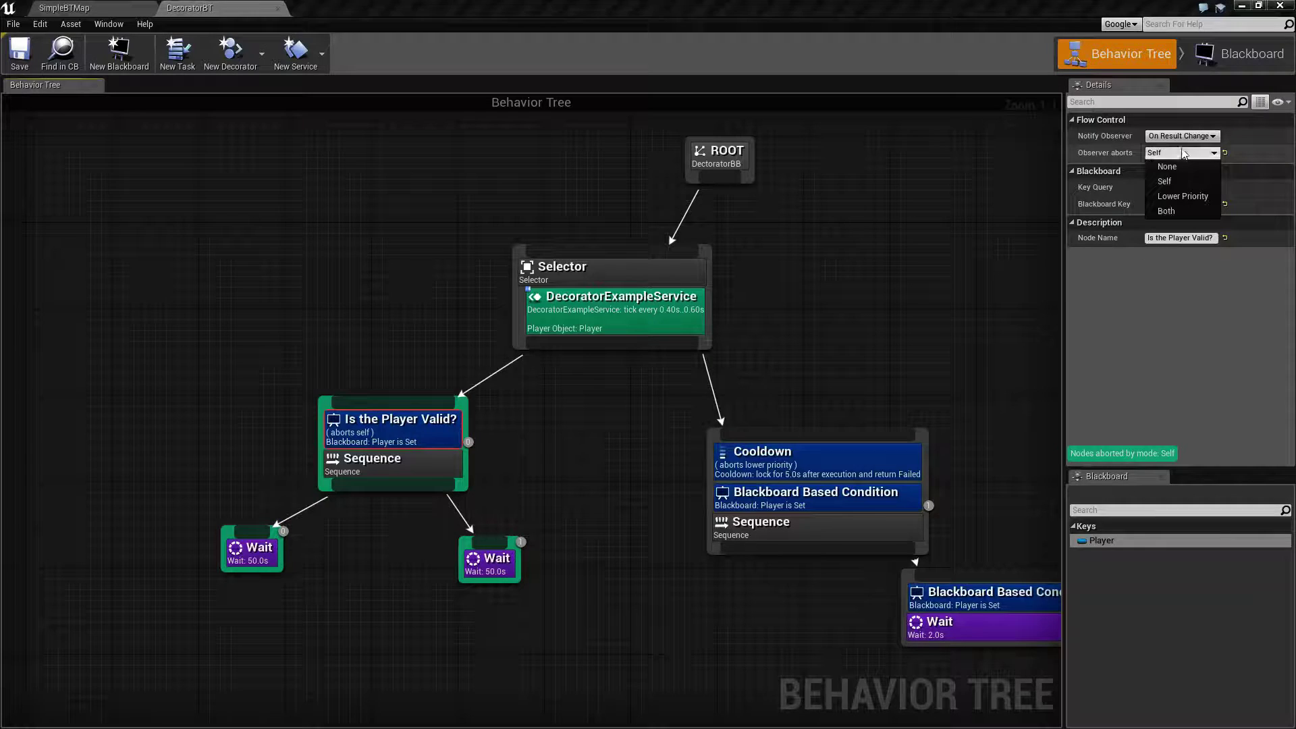
left_click(1170, 195)
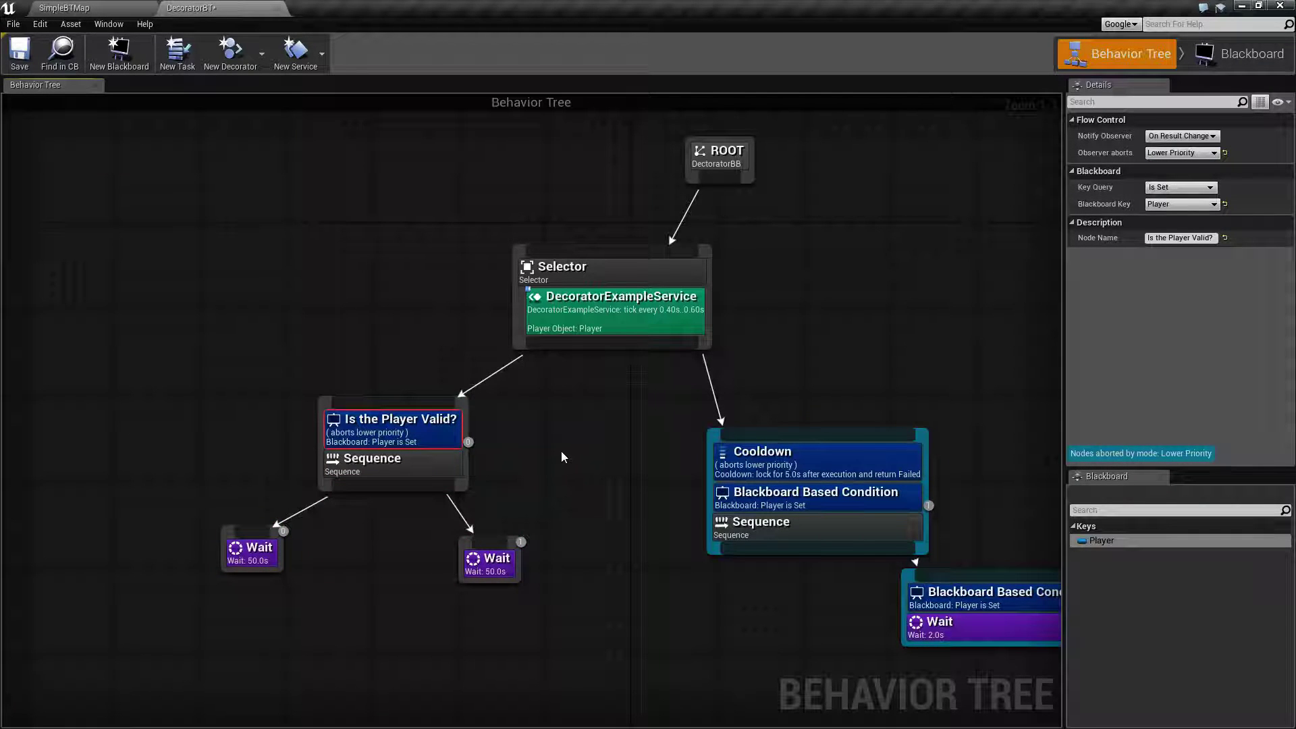
right_click_drag(1010, 499, 999, 442)
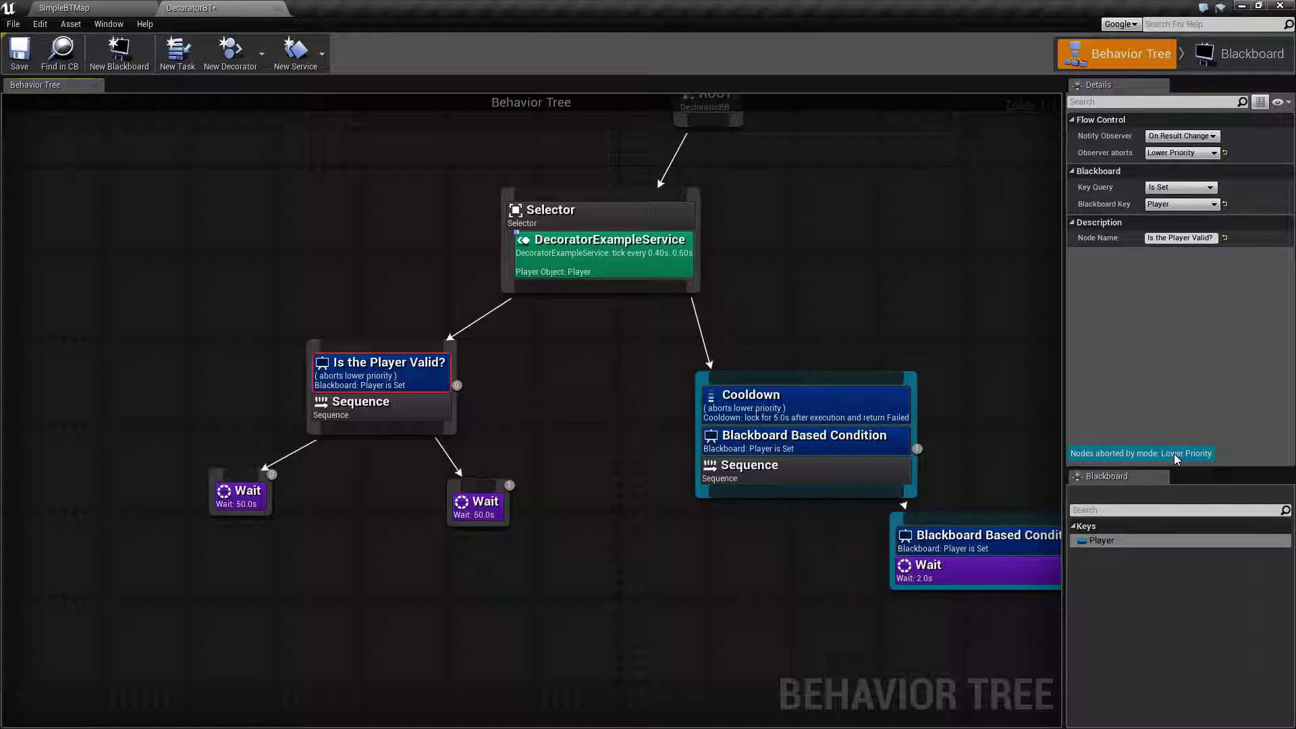
- Compare the left Sequence's branch with the Cooldown Sequence's branch to explain which nodes have lower priority
left_click_drag(466, 540, 174, 334)
left_click(382, 367)
right_click_drag(622, 387, 509, 350)
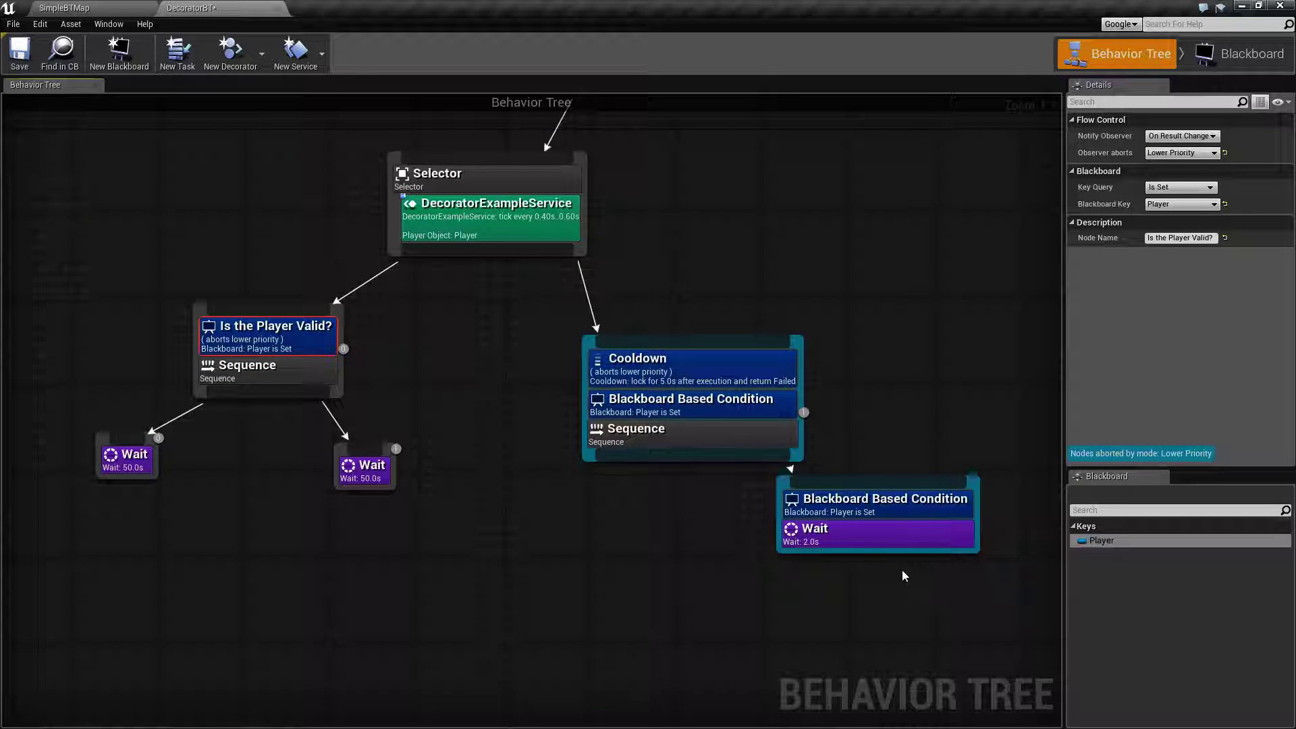
right_click_drag(492, 497, 660, 523)
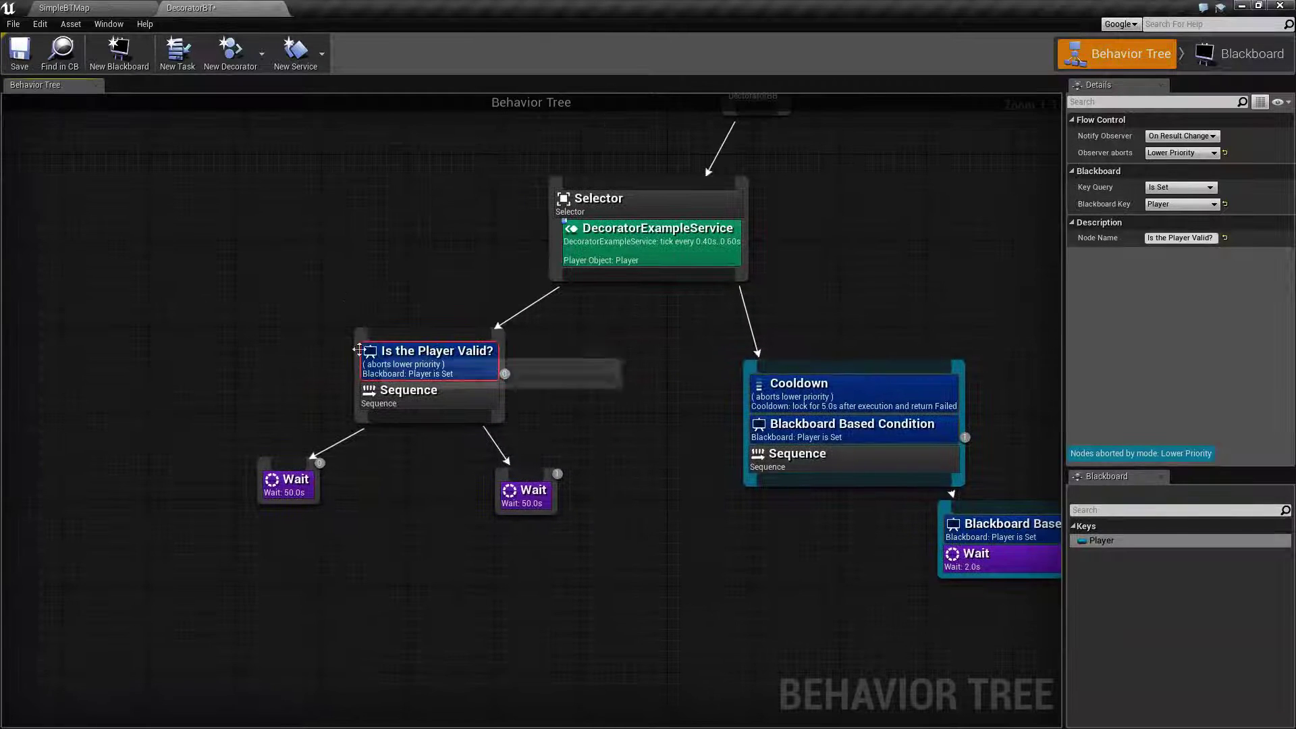
left_click_drag(233, 287, 509, 506)
right_click_drag(642, 454, 578, 473)
left_click_drag(150, 297, 504, 533)
right_click_drag(633, 492, 441, 404)
left_click_drag(399, 249, 951, 618)
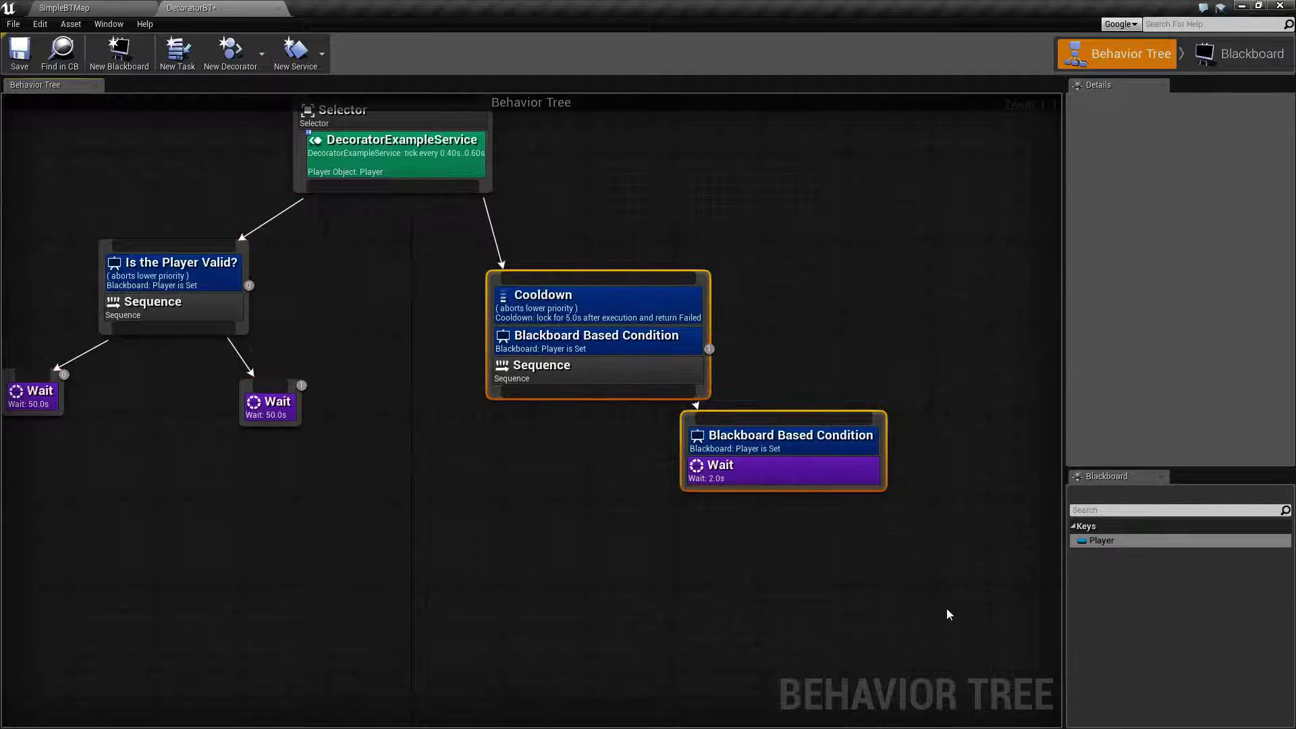
right_click_drag(950, 619, 666, 617)
right_click_drag(512, 610, 680, 694)
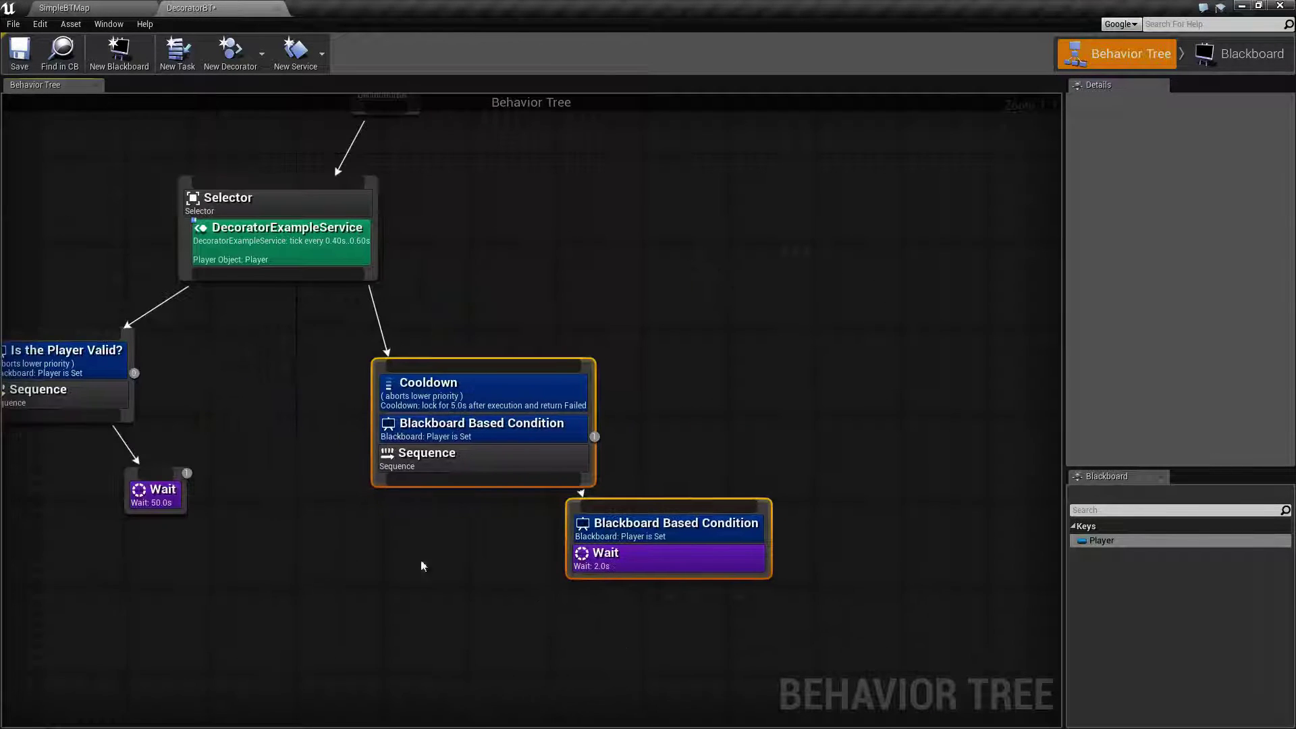
- Move the Cooldown Sequence and its Wait task to the left, beneath the main Selector
left_click_drag(773, 591, 774, 591)
right_click_drag(461, 375, 697, 342)
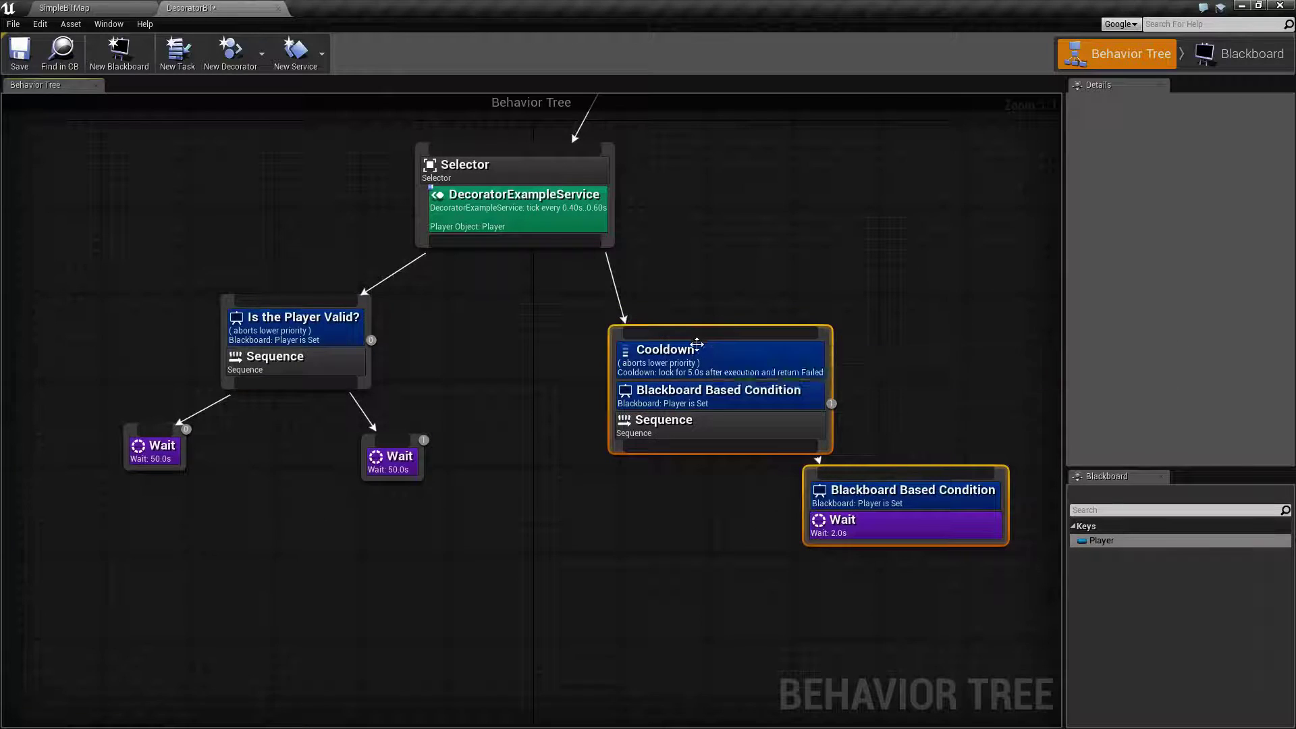
left_click_drag(698, 342, 612, 364)
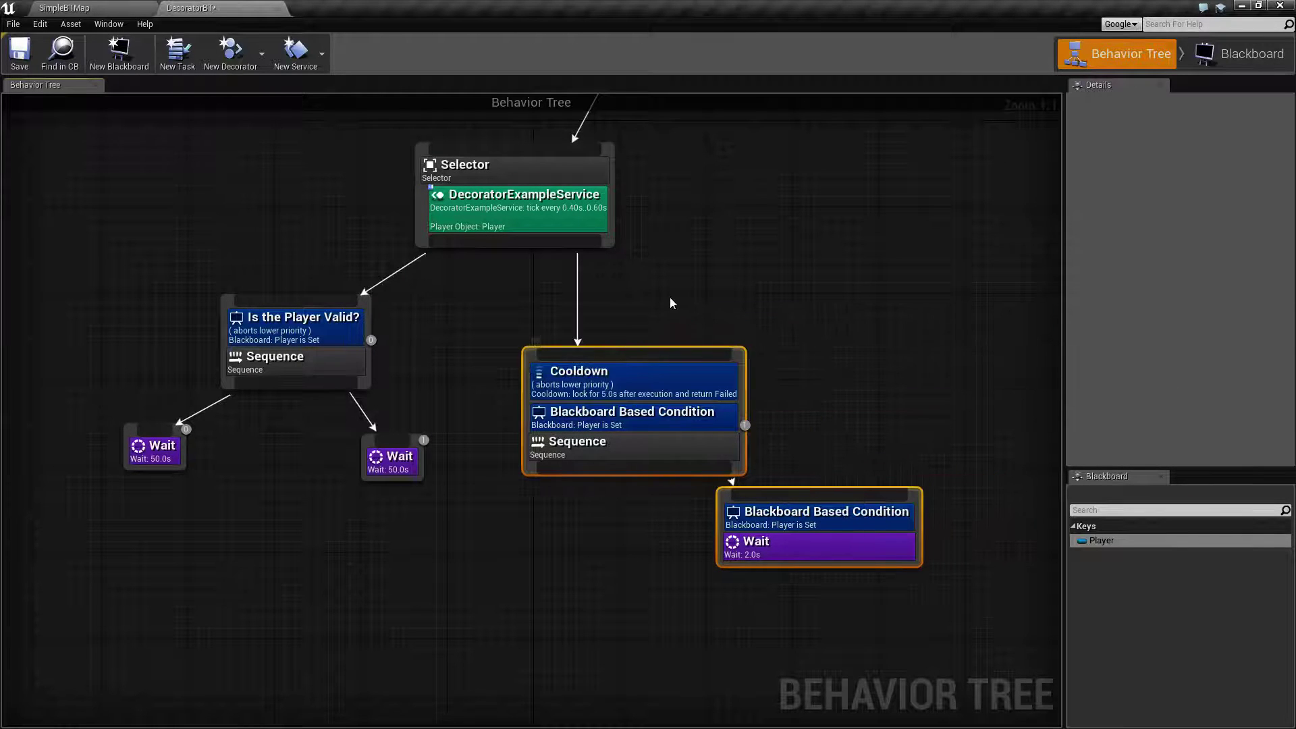
- Add a new Selector composite as the main Selector's third child, to the right of the Cooldown Sequence
left_click(592, 252)
left_click_drag(591, 251, 843, 337)
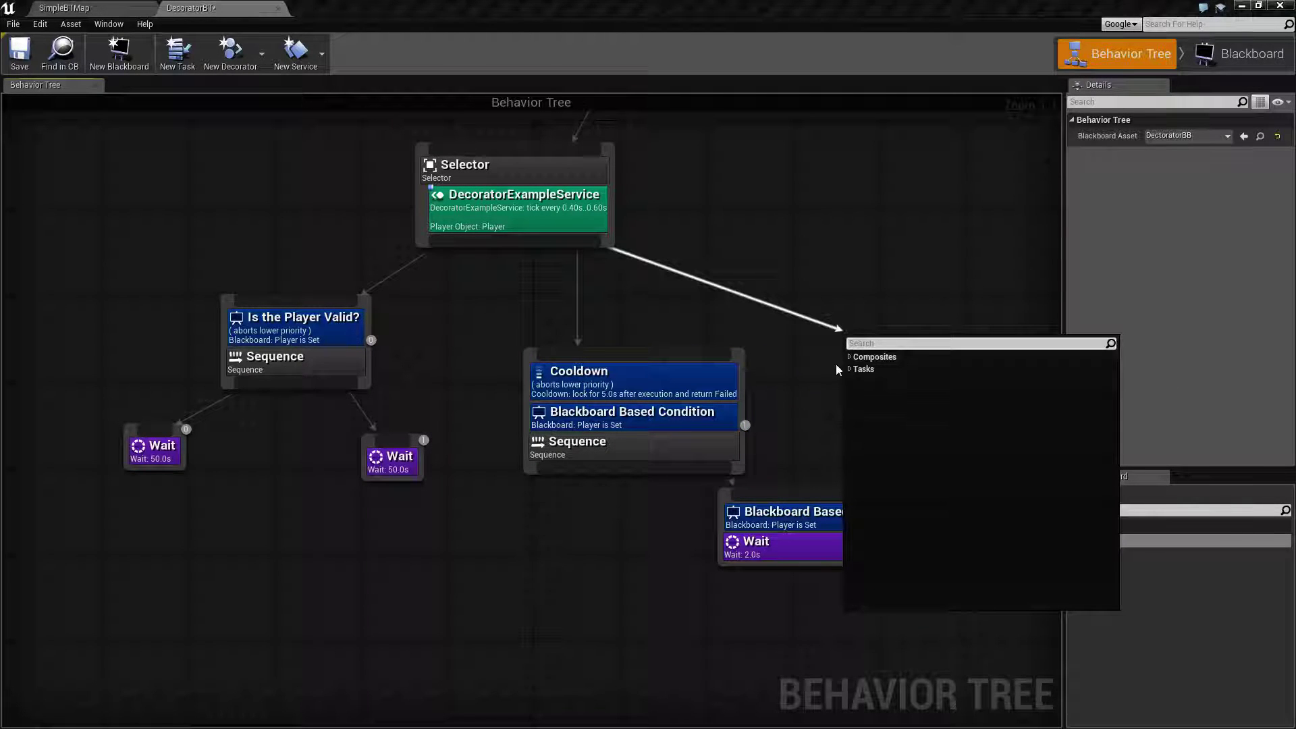
left_click(889, 367)
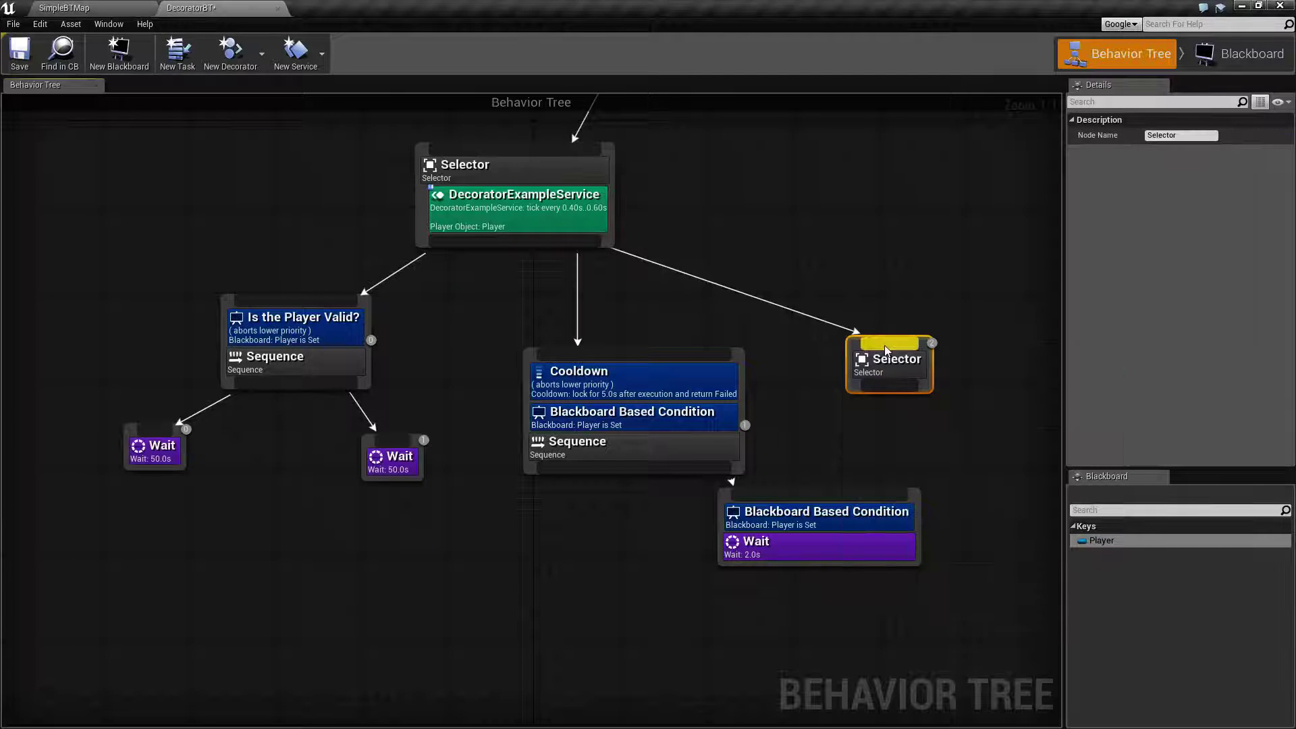
- Examine which nodes the Is the Player Valid? decorator aborts, comparing the left Sequence's branch with the Cooldown Sequence's branch
left_click(312, 324)
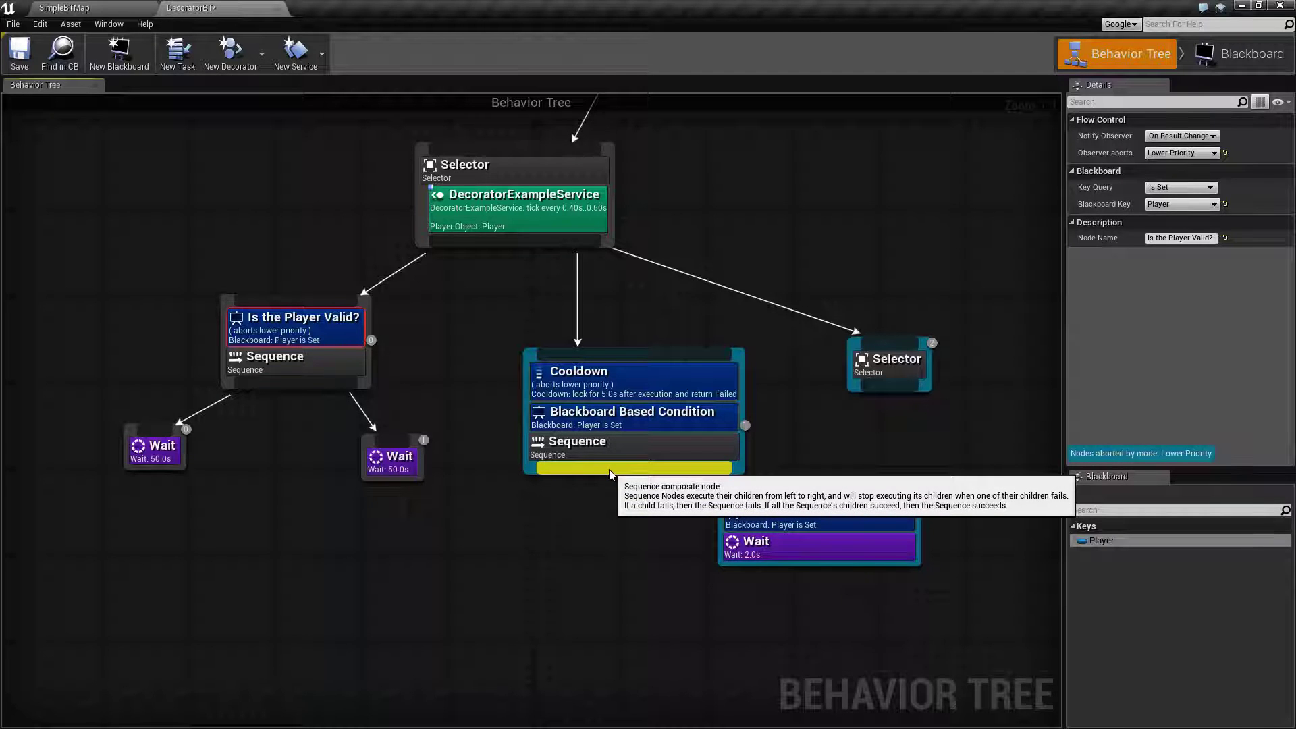
mouse_move(477, 291)
left_mouse_down()
mouse_move(922, 555)
mouse_move(755, 572)
mouse_move(769, 611)
left_mouse_up()
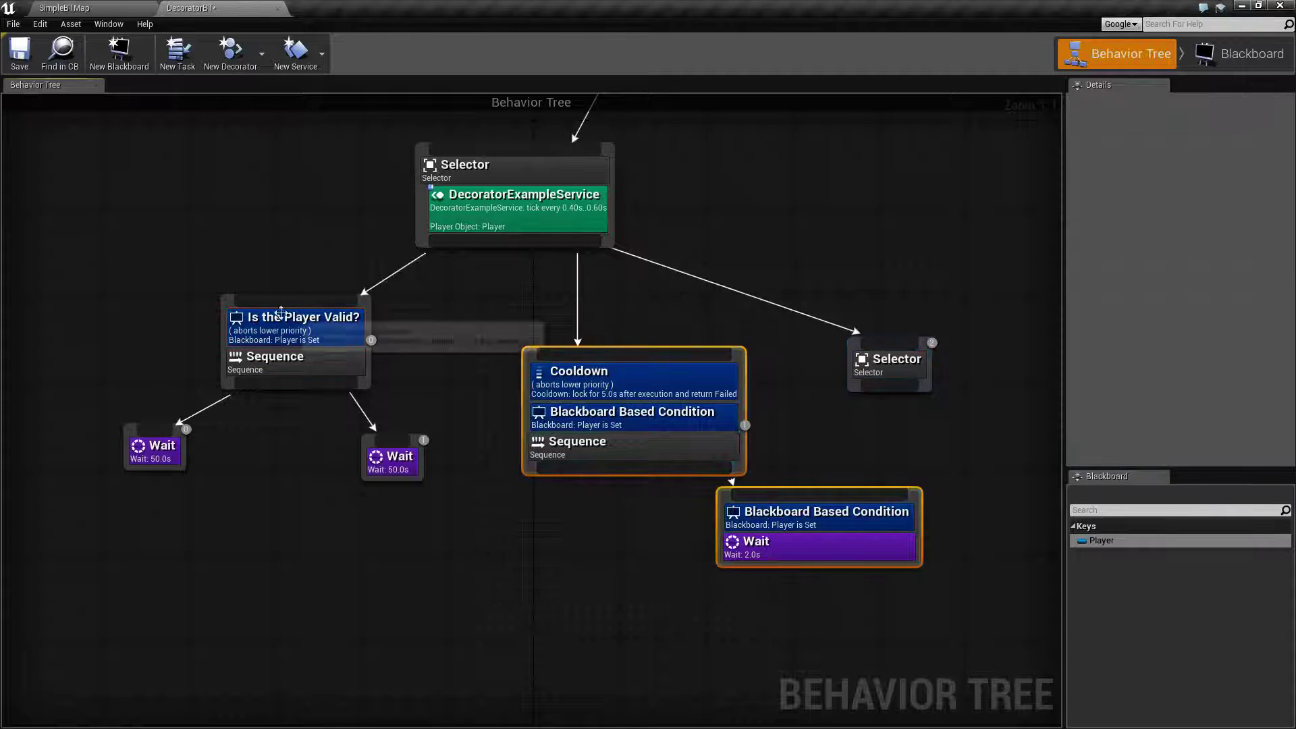
left_click_drag(130, 292, 792, 615)
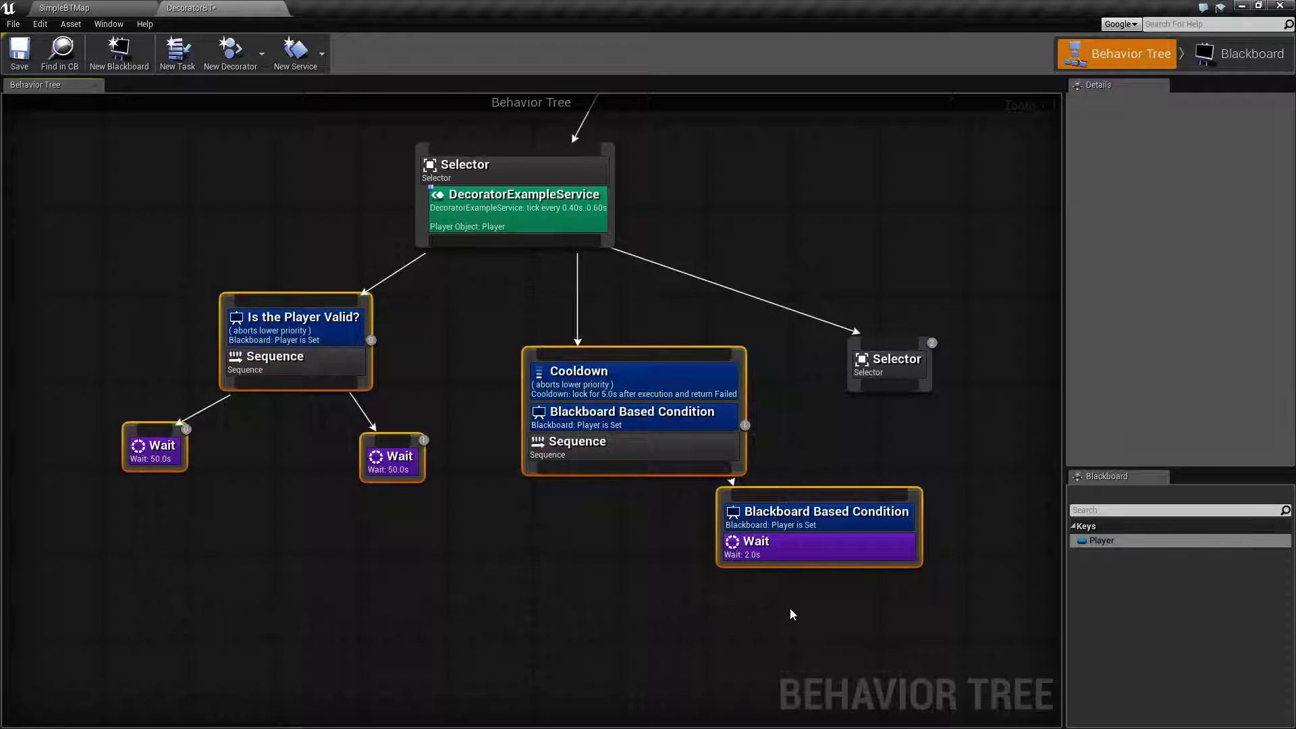
left_click(549, 560)
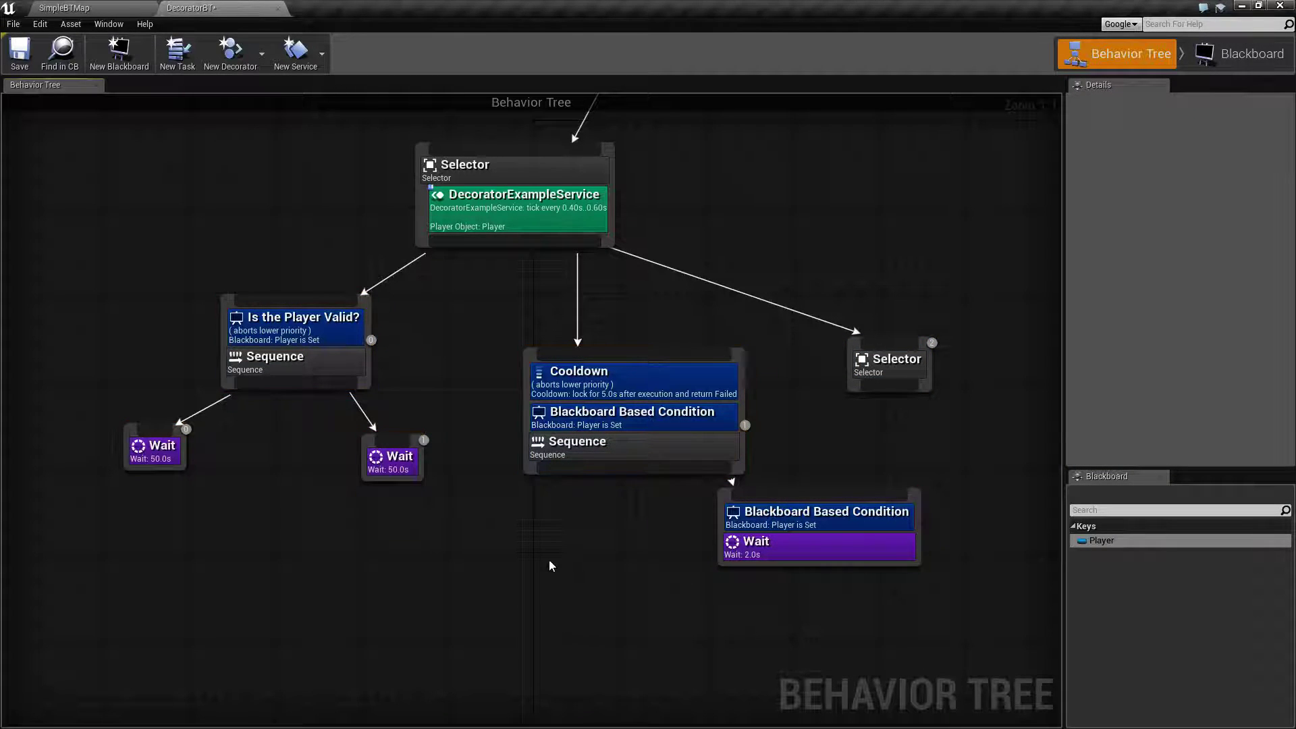
left_click(331, 332)
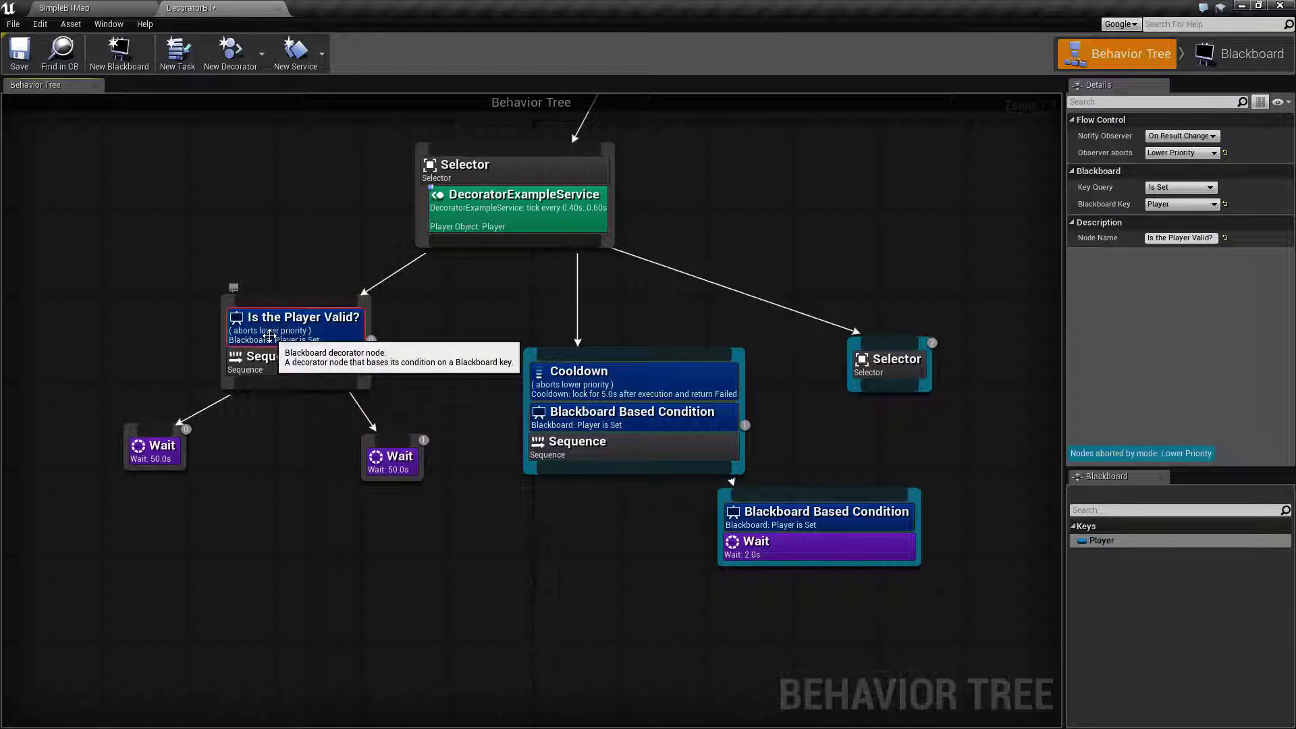
- Save the behavior tree and play the SimpleBTMap level, watching the Is the Player Valid? branch simulate in DecoratorBT
left_click(20, 50)
left_click(67, 8)
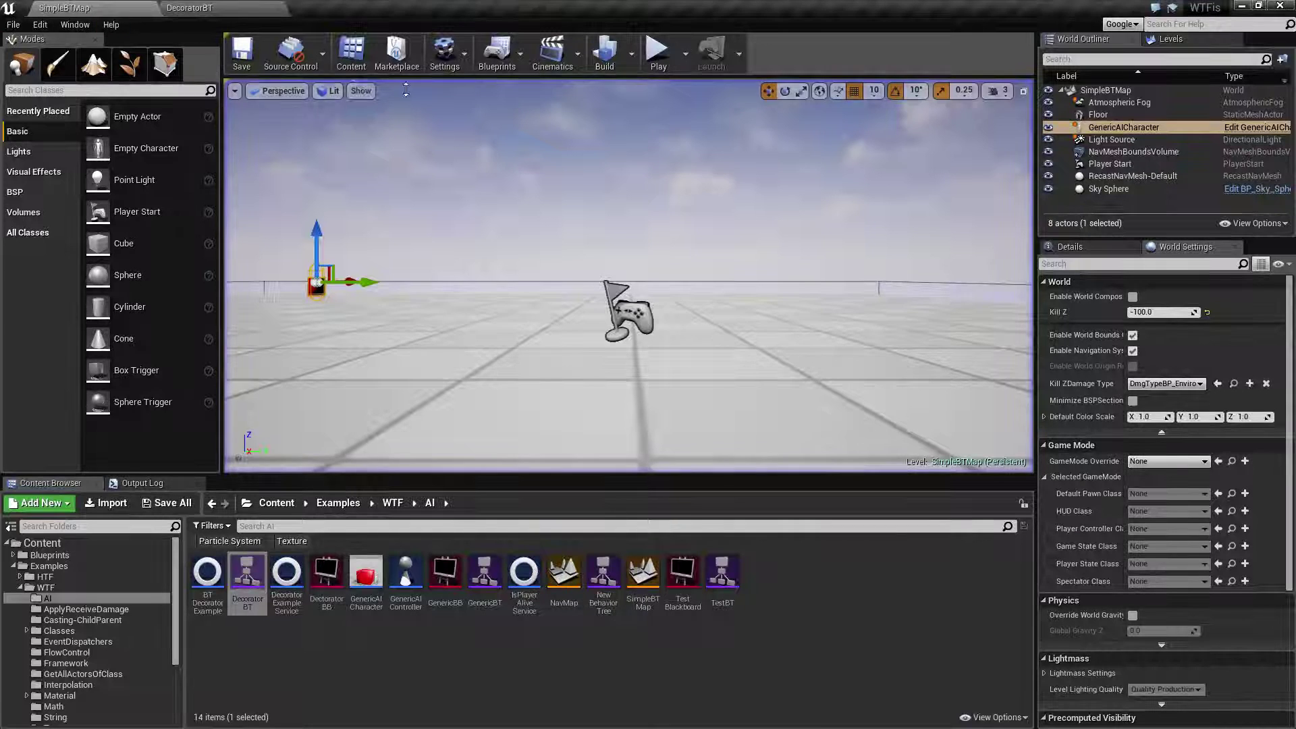
left_click(656, 53)
left_click(189, 7)
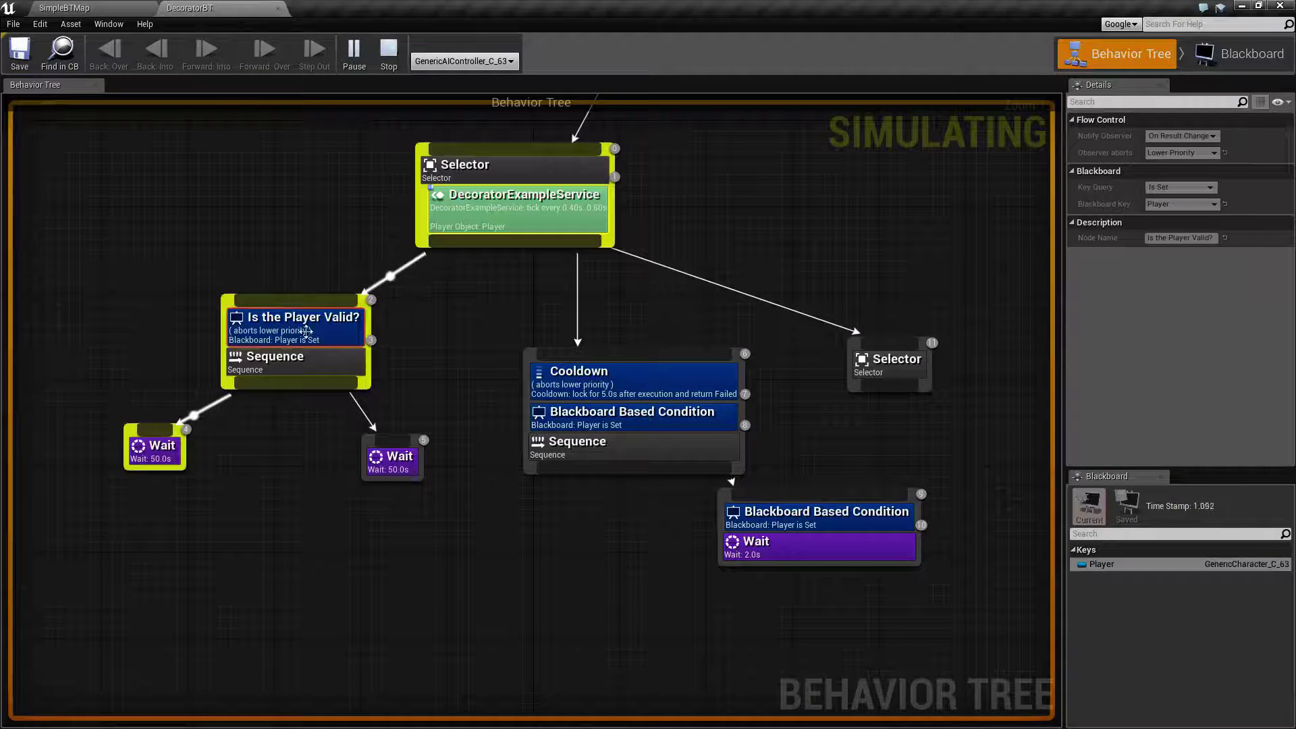
mouse_move(295, 337)
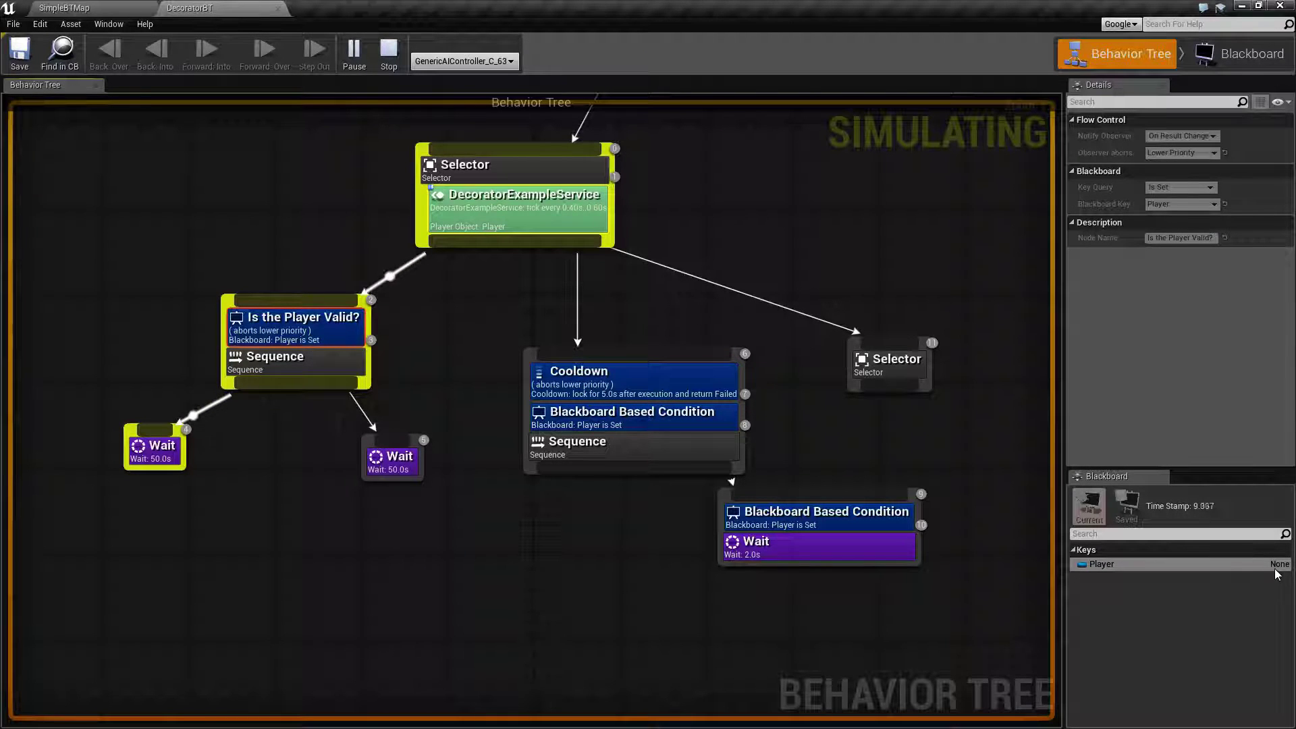
- Inspect the left Sequence's branch and the Is the Player Valid? decorator's abort setting during simulation, and stop the simulation
left_click_drag(72, 275, 293, 513)
left_click(295, 510)
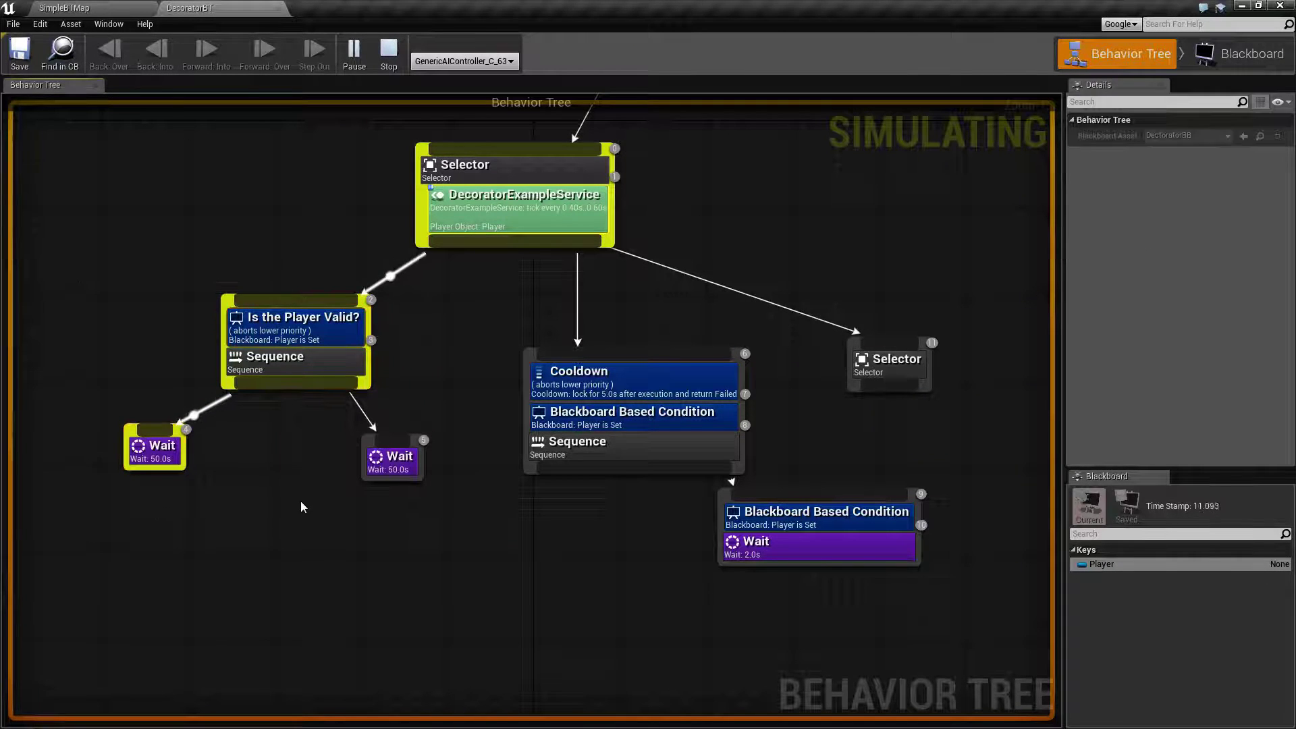
left_click(297, 327)
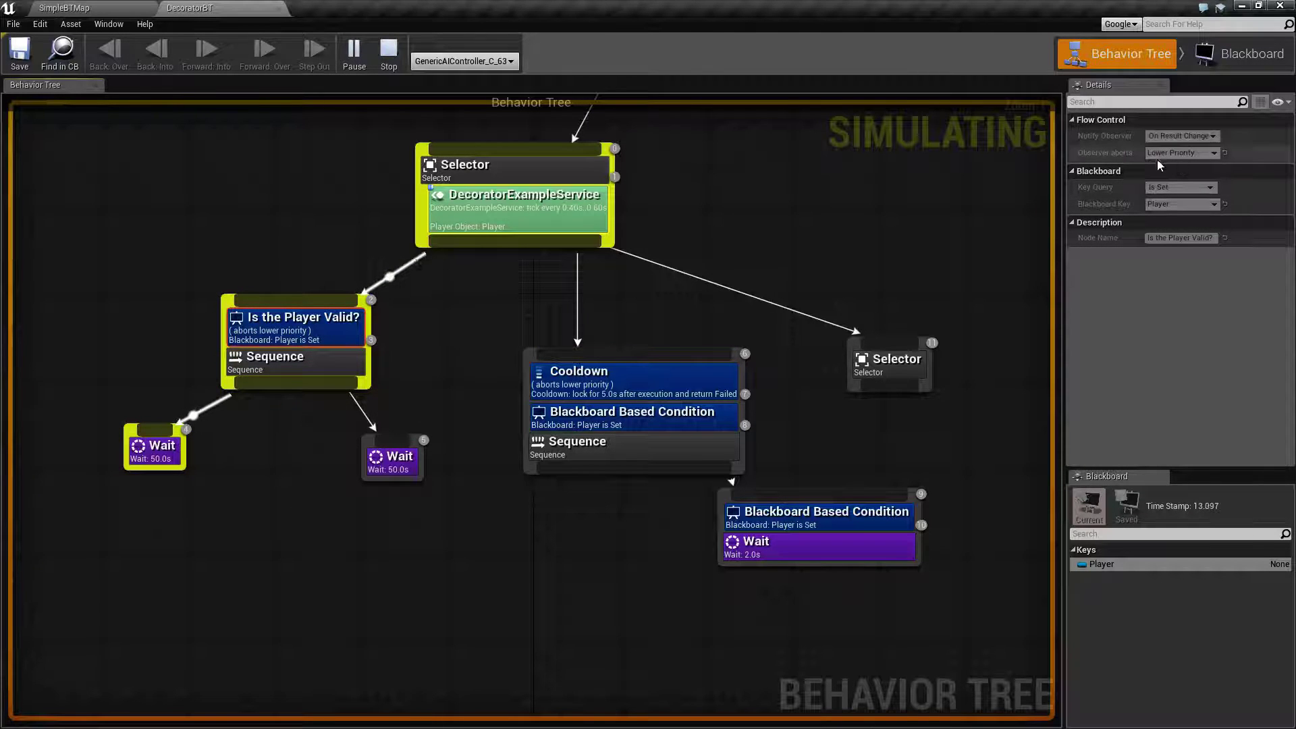
left_click(389, 54)
- Set Observer aborts to Both on the Is the Player Valid? decorator
left_click_drag(500, 326, 969, 605)
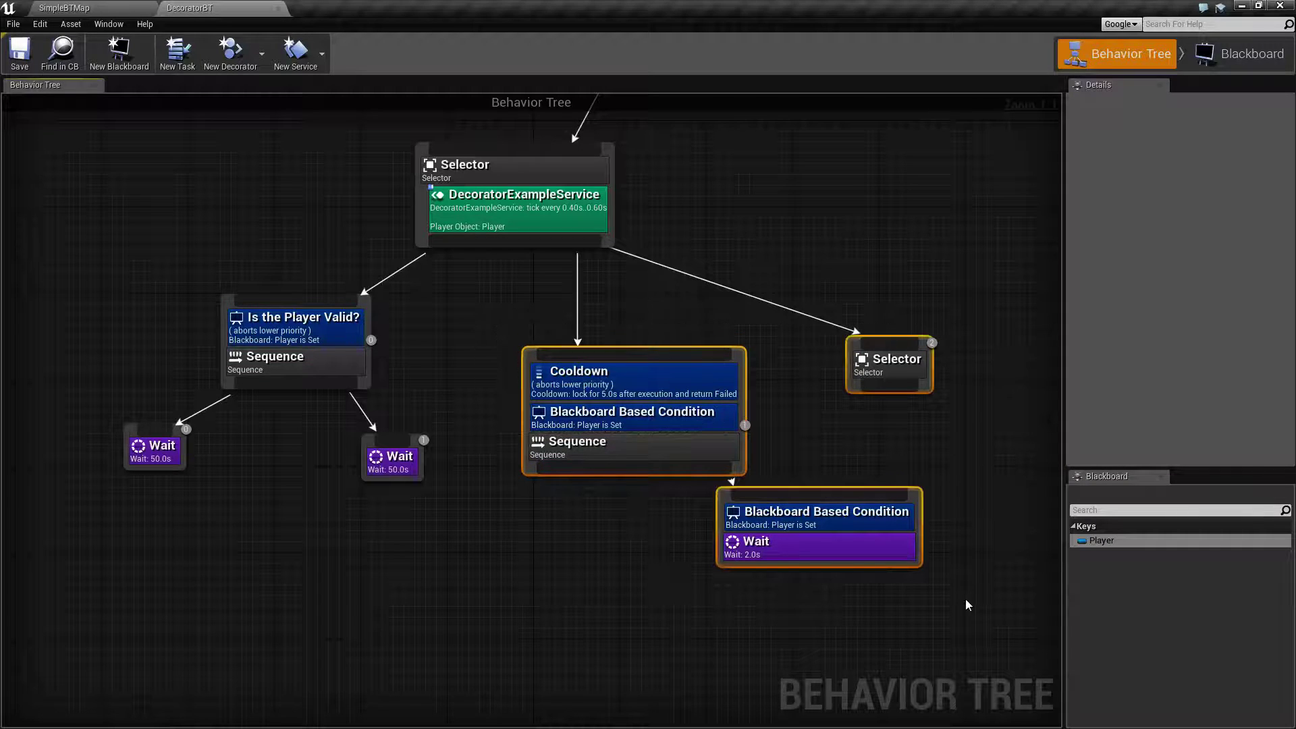
left_click(303, 318)
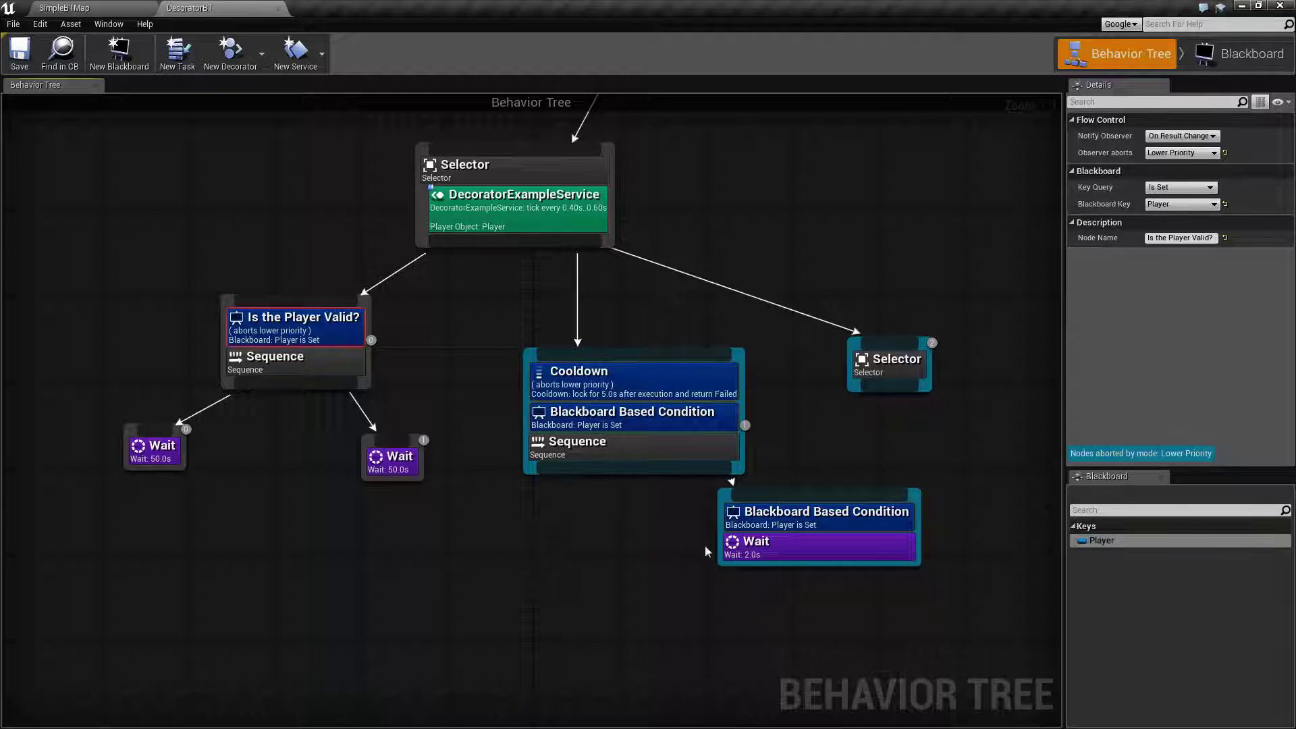
left_click(1178, 152)
left_click(1164, 210)
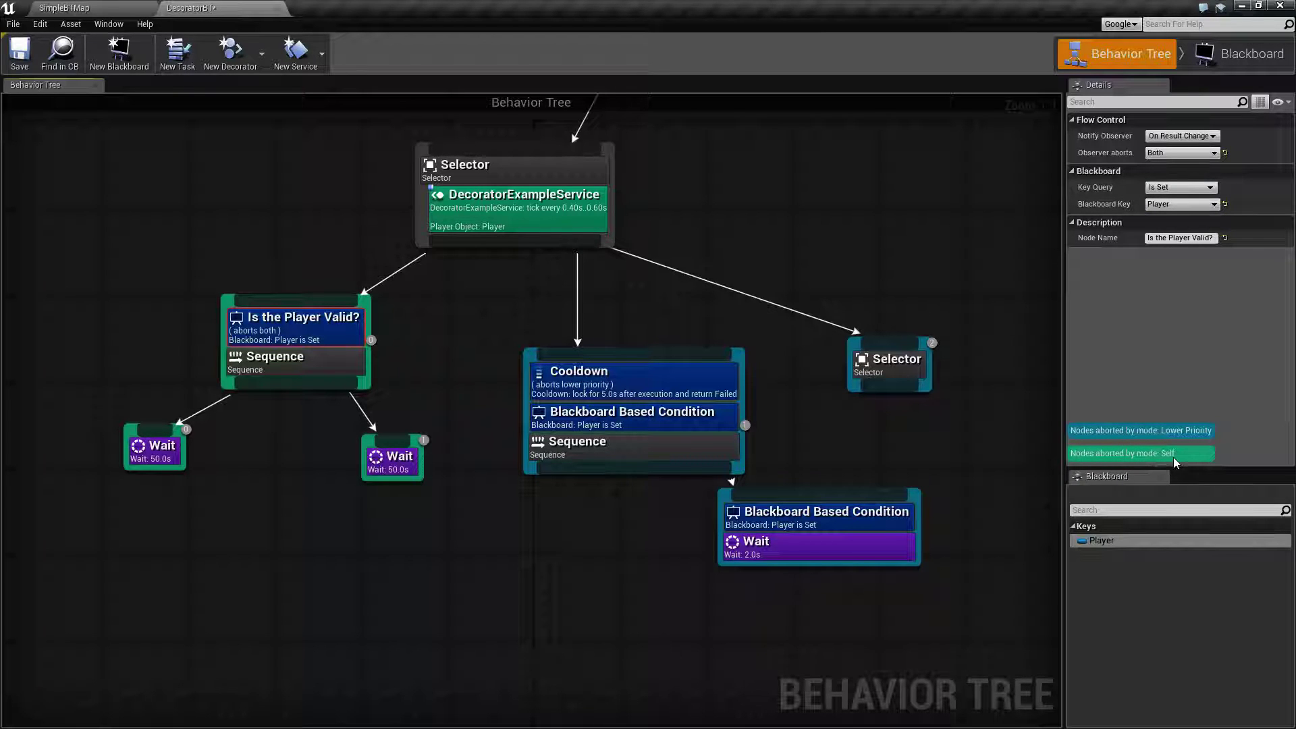
left_click_drag(116, 276, 790, 580)
left_click(305, 322)
- Play the SimpleBTMap level to watch the tree simulate with the Both observer aborts, and stop the simulation
left_click(64, 8)
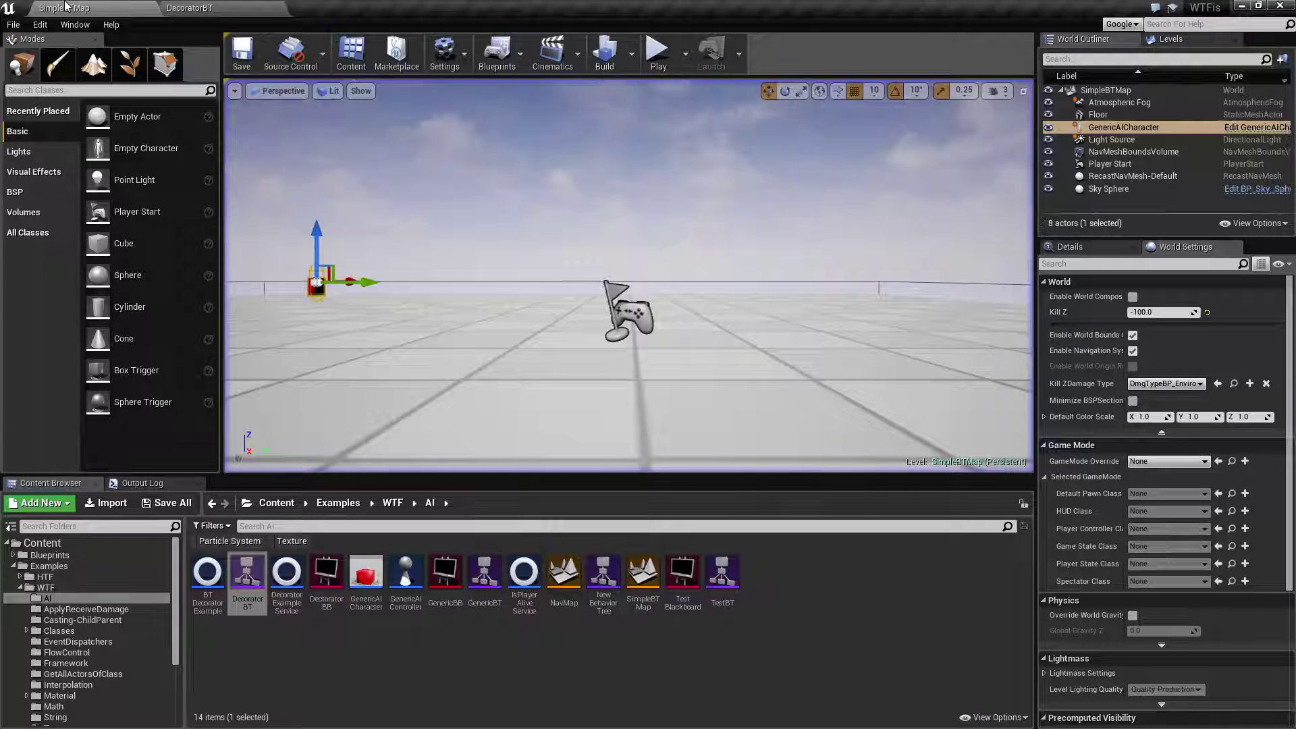
left_click(651, 57)
left_click(189, 7)
mouse_move(282, 328)
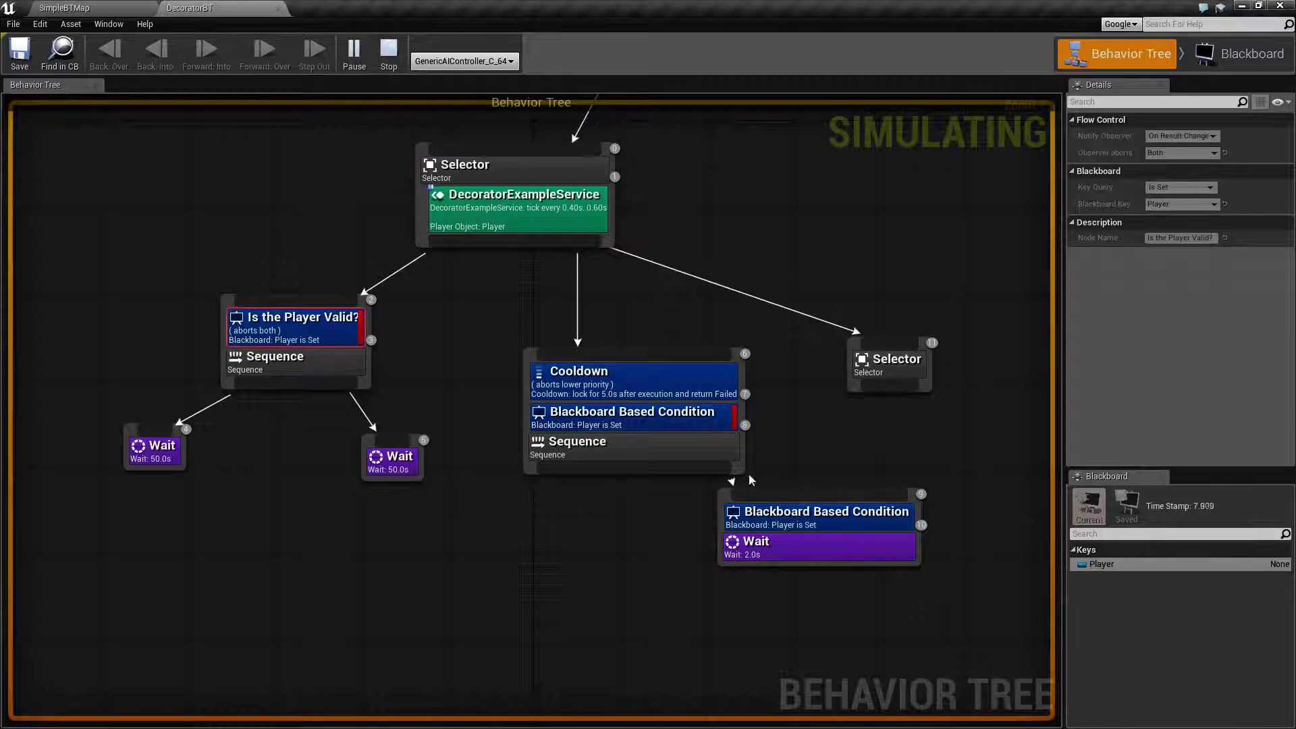
left_click(389, 53)
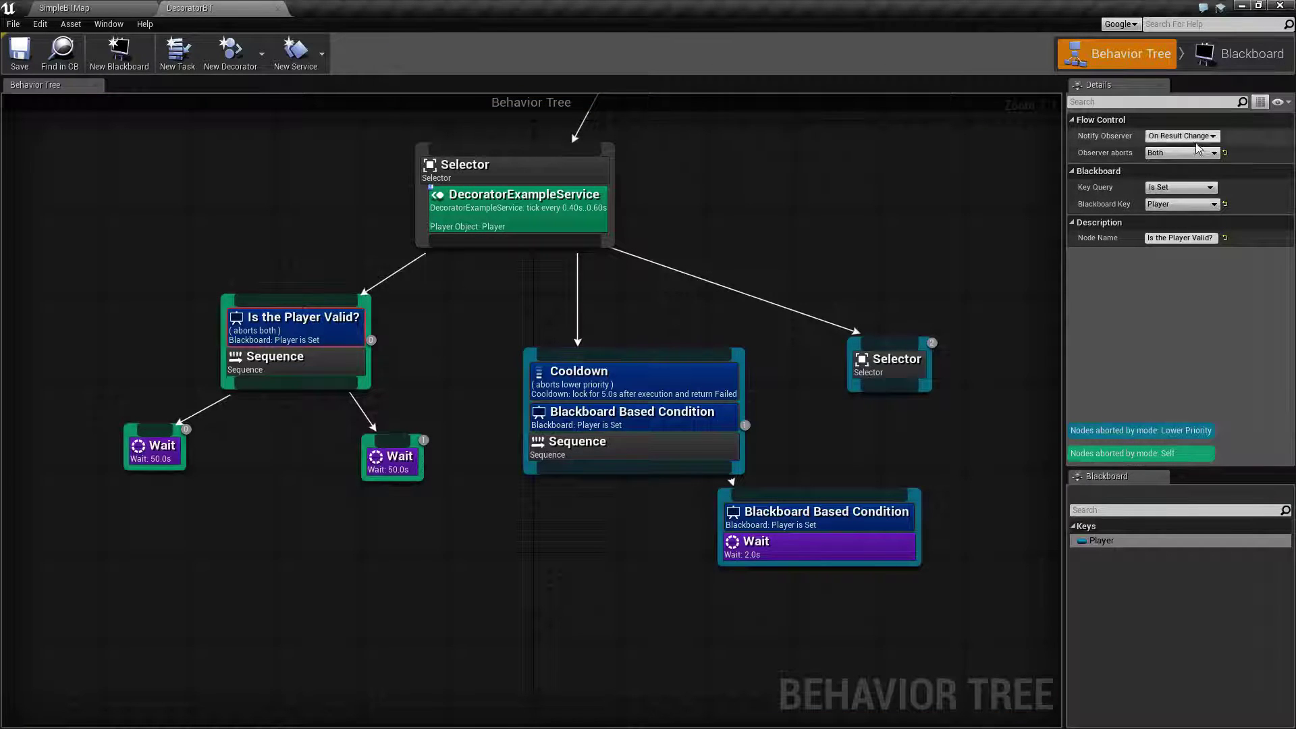
- Review the Observer aborts settings of the decorators on the Cooldown Sequence and its Wait task against the left Sequence's branch
left_click(1162, 154)
left_click(1165, 211)
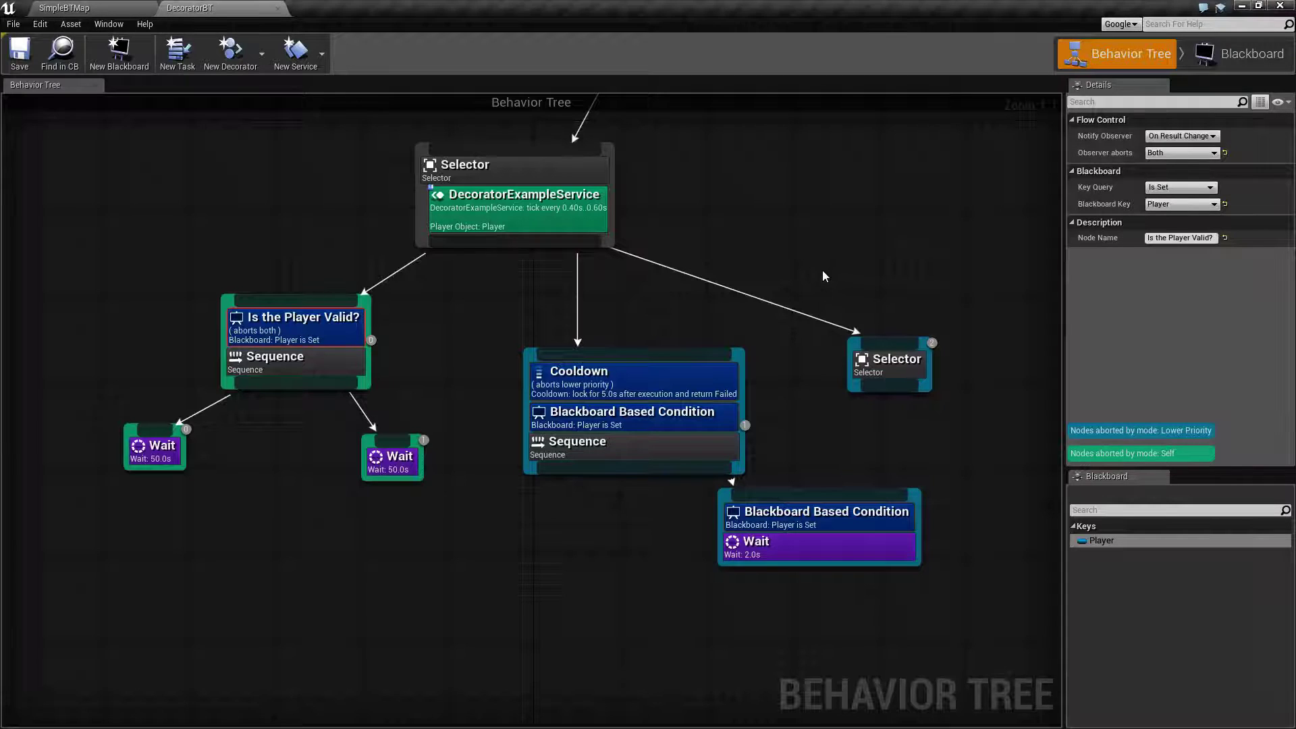
left_click(652, 383)
left_click(630, 414)
left_click(783, 511)
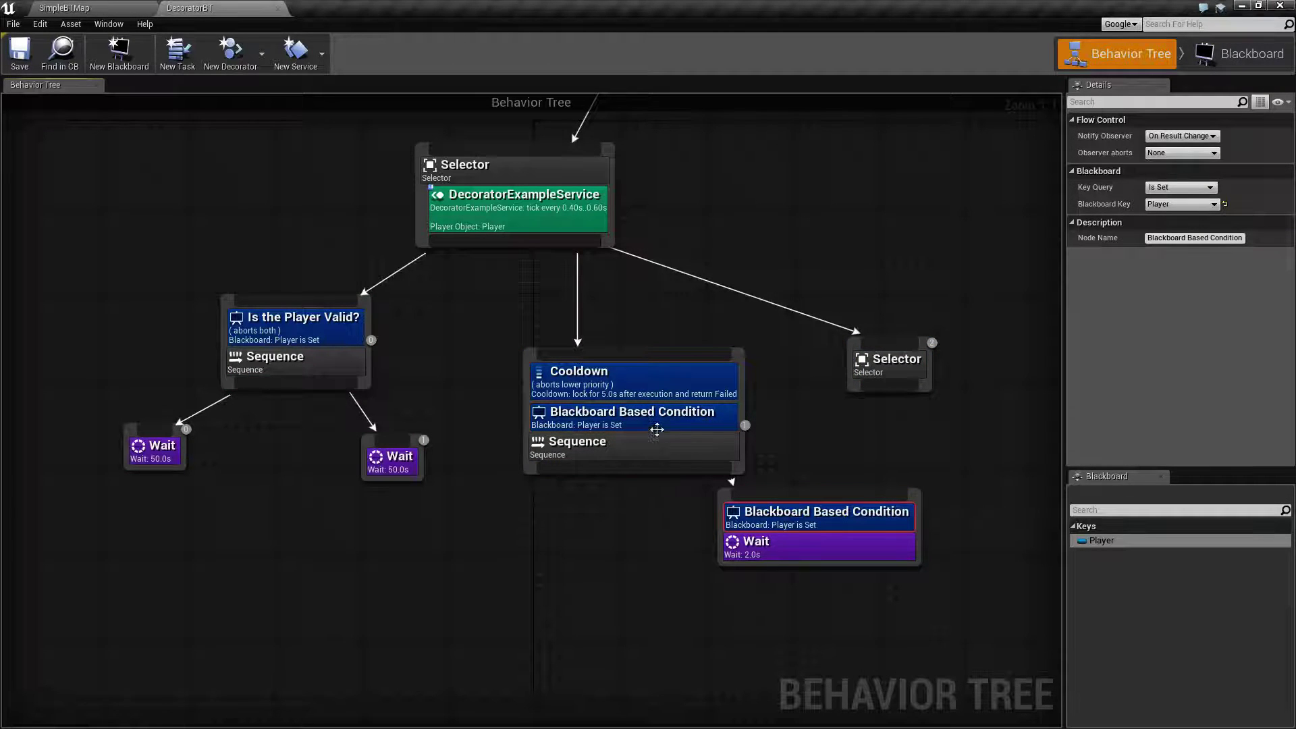
left_click(659, 297)
left_click(635, 424)
right_click_drag(668, 321, 692, 384)
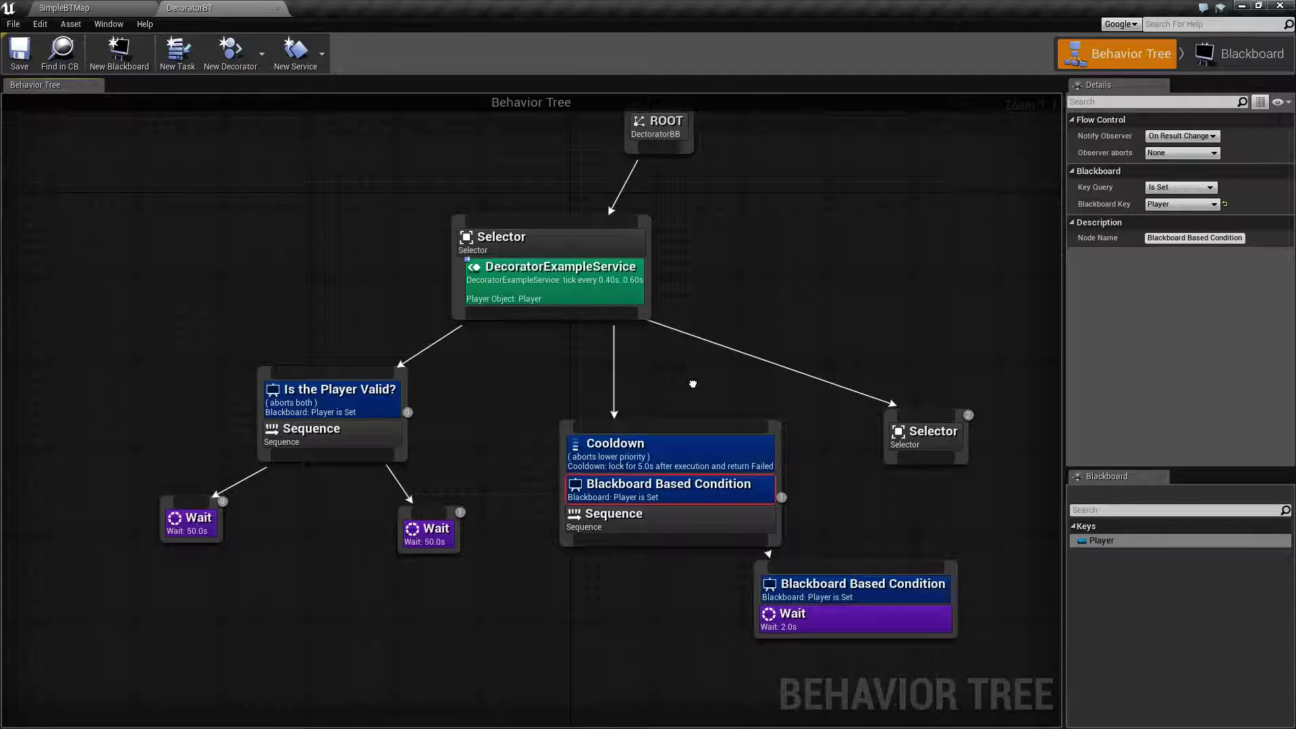
left_click(1183, 153)
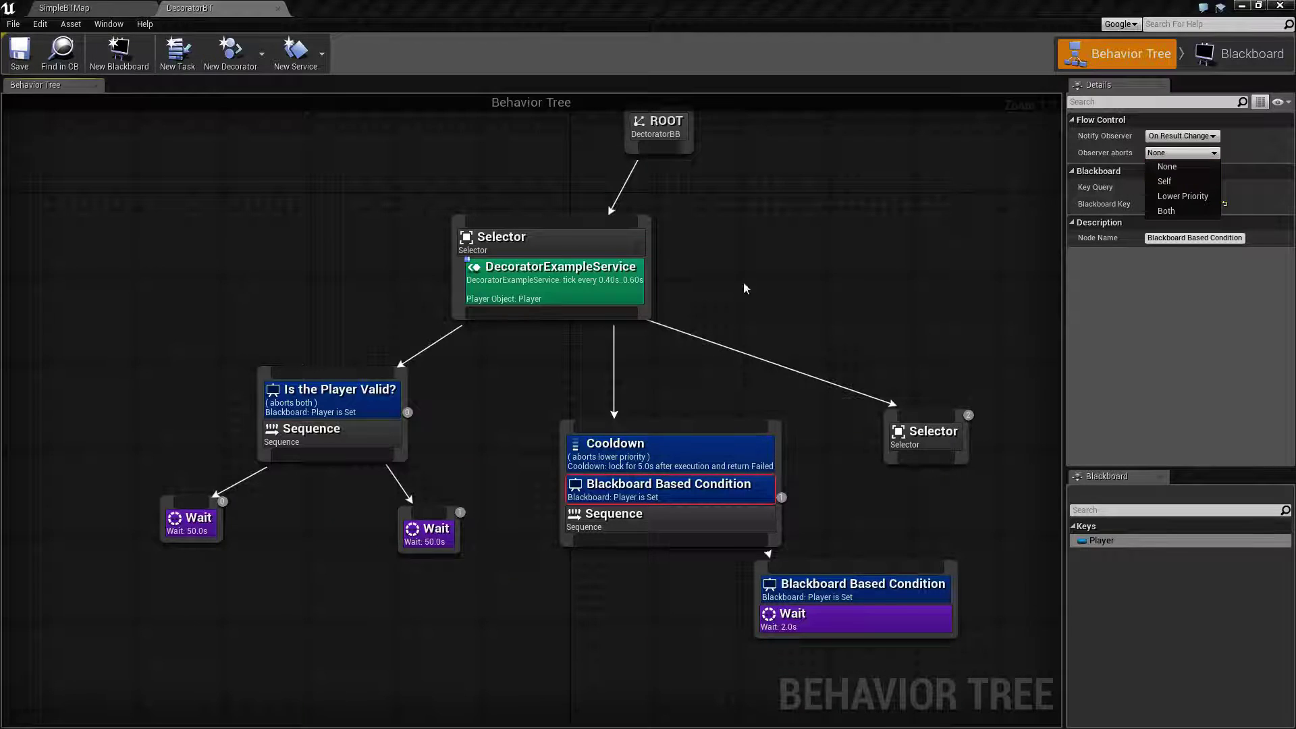
left_click_drag(156, 359, 422, 604)
left_click_drag(520, 593, 493, 598)
left_click(493, 598)
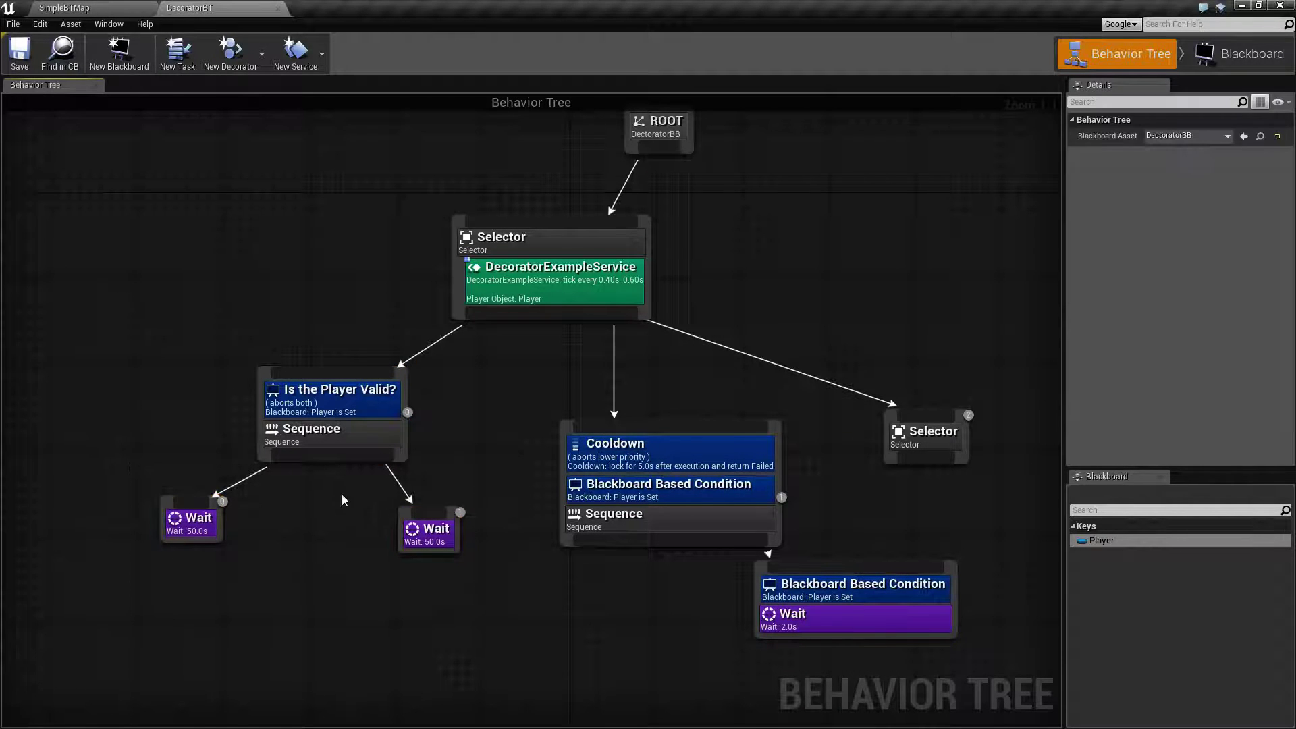
- Try the Self and Lower Priority observer aborts on the Is the Player Valid? decorator to compare the affected nodes
left_click(340, 398)
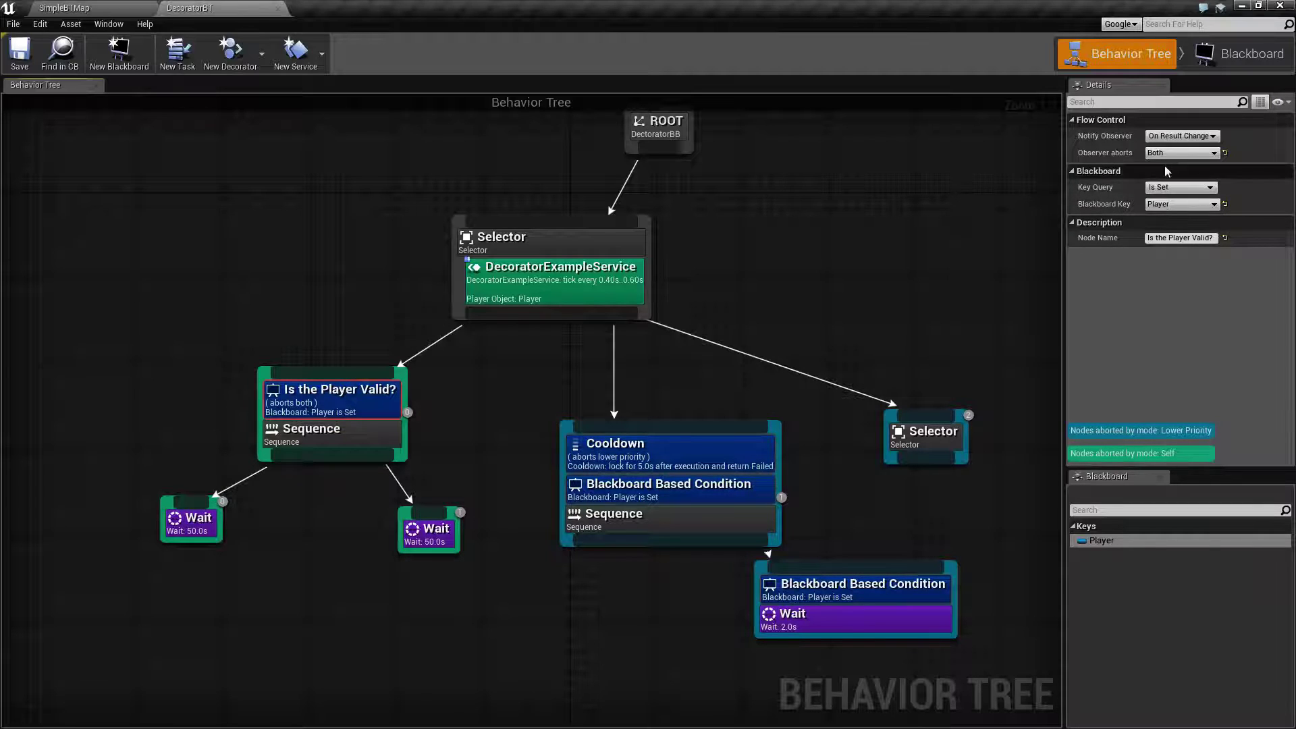
left_click(1181, 152)
left_click(1163, 182)
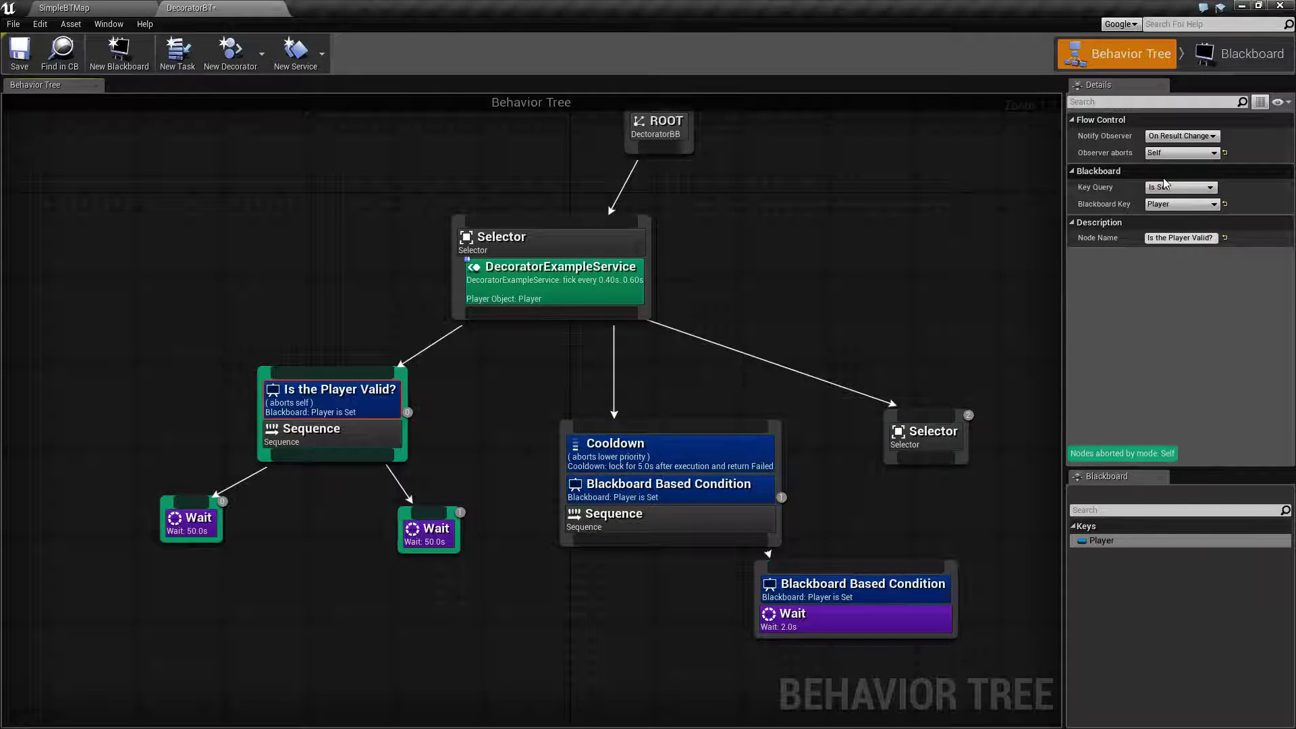
left_click(1170, 152)
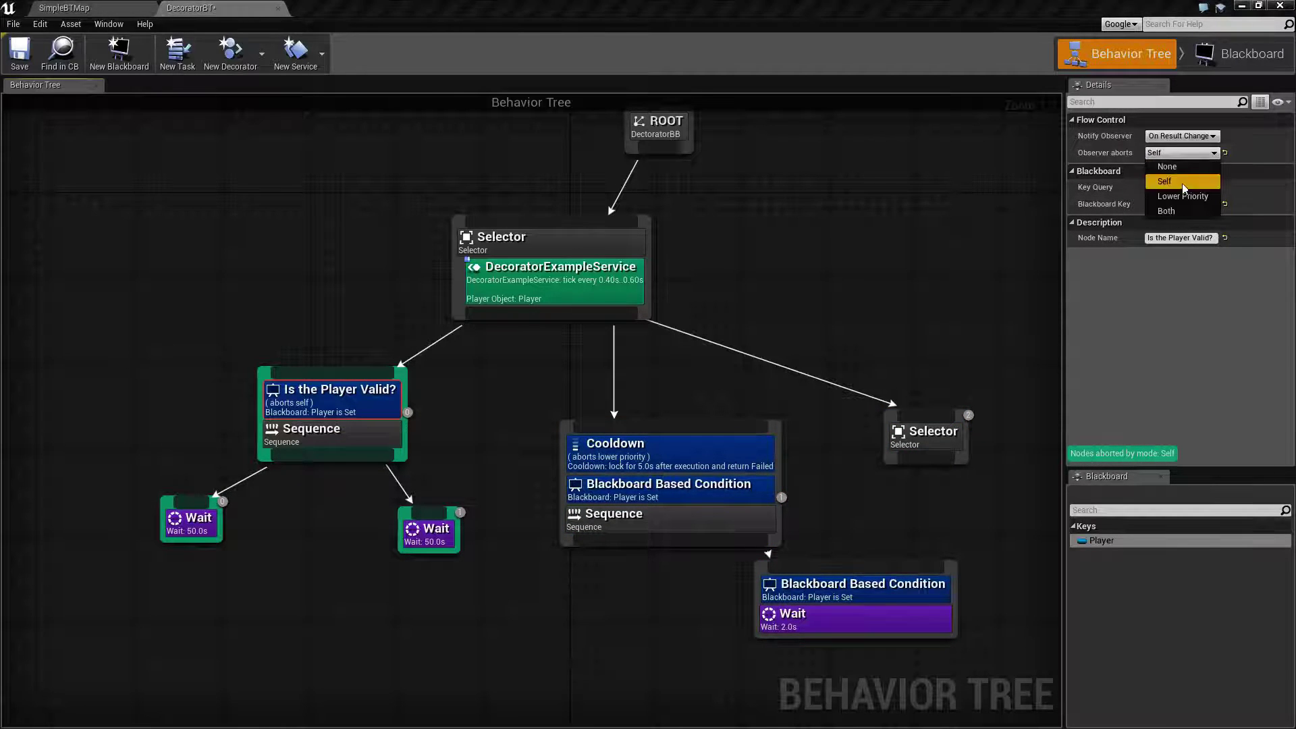
left_click(1178, 198)
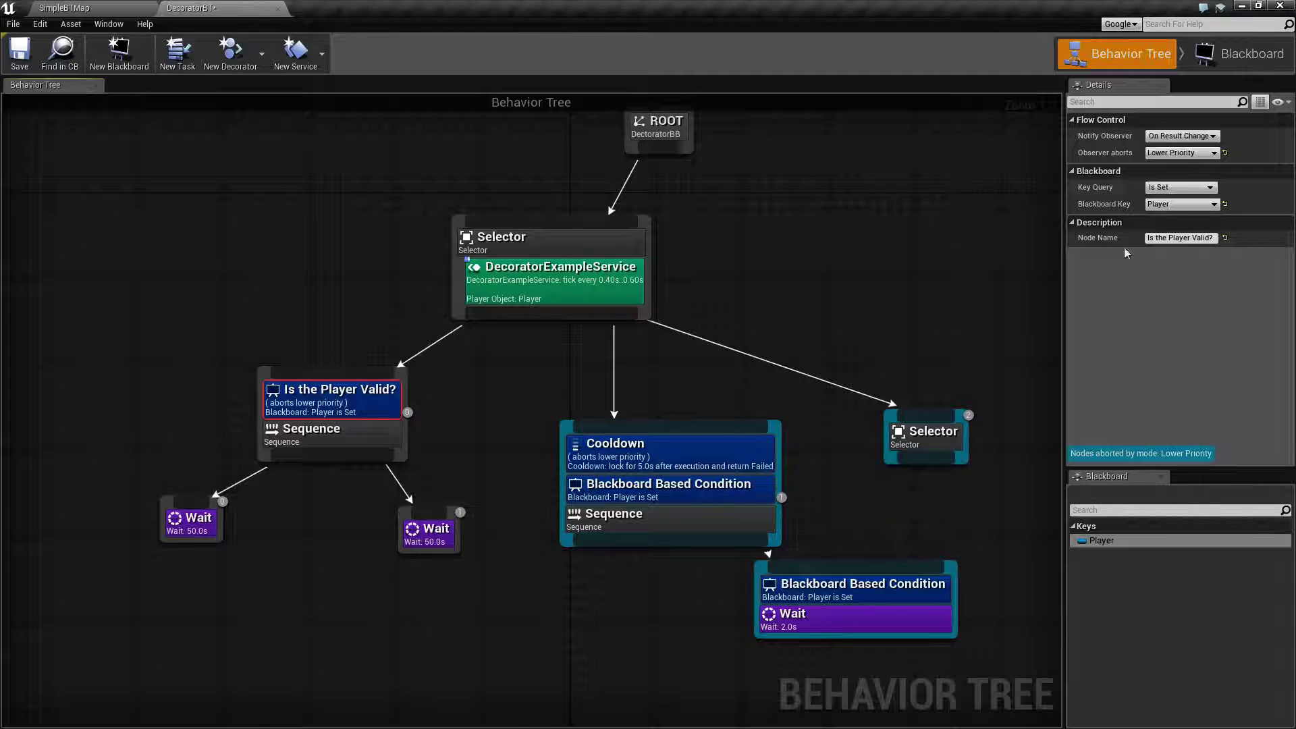
- Set Observer aborts to Both on the Is the Player Valid? decorator and compare the branches it affects
left_click(1181, 152)
left_click(1178, 212)
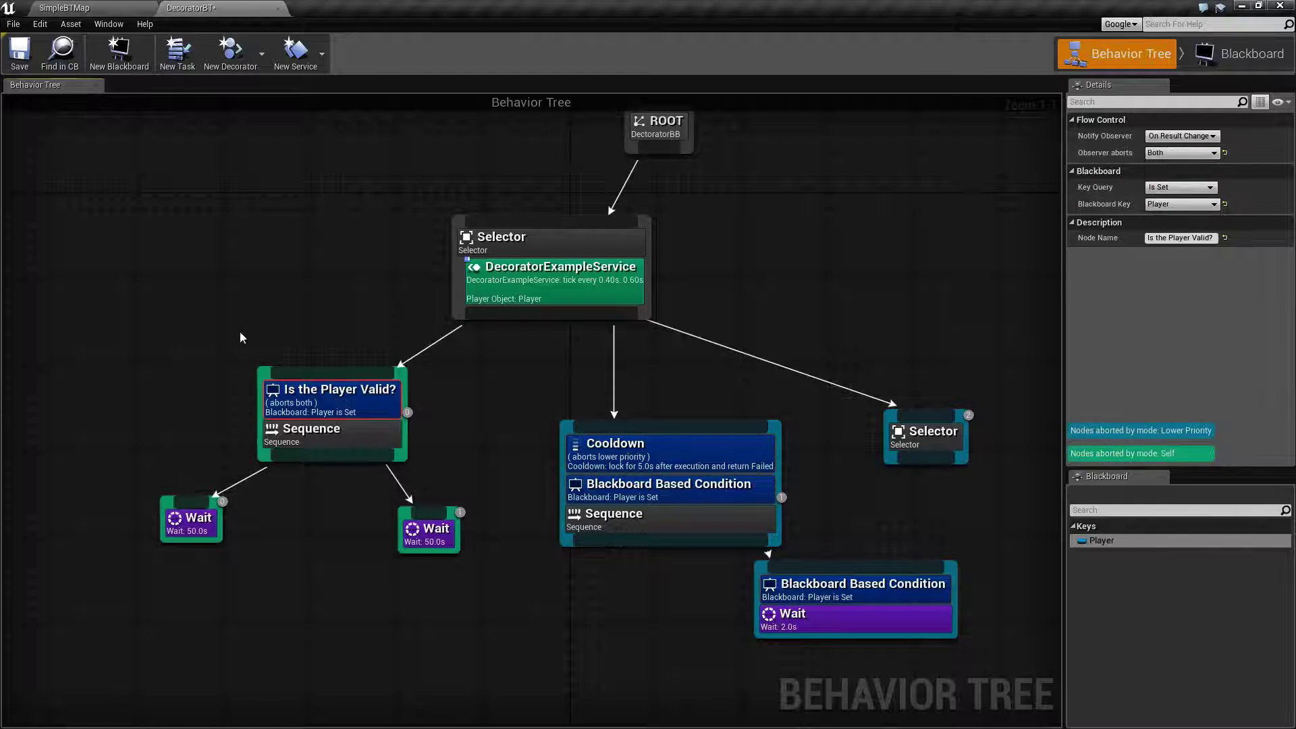
left_click_drag(160, 340, 452, 557)
left_click_drag(978, 611, 514, 435)
left_click(503, 420)
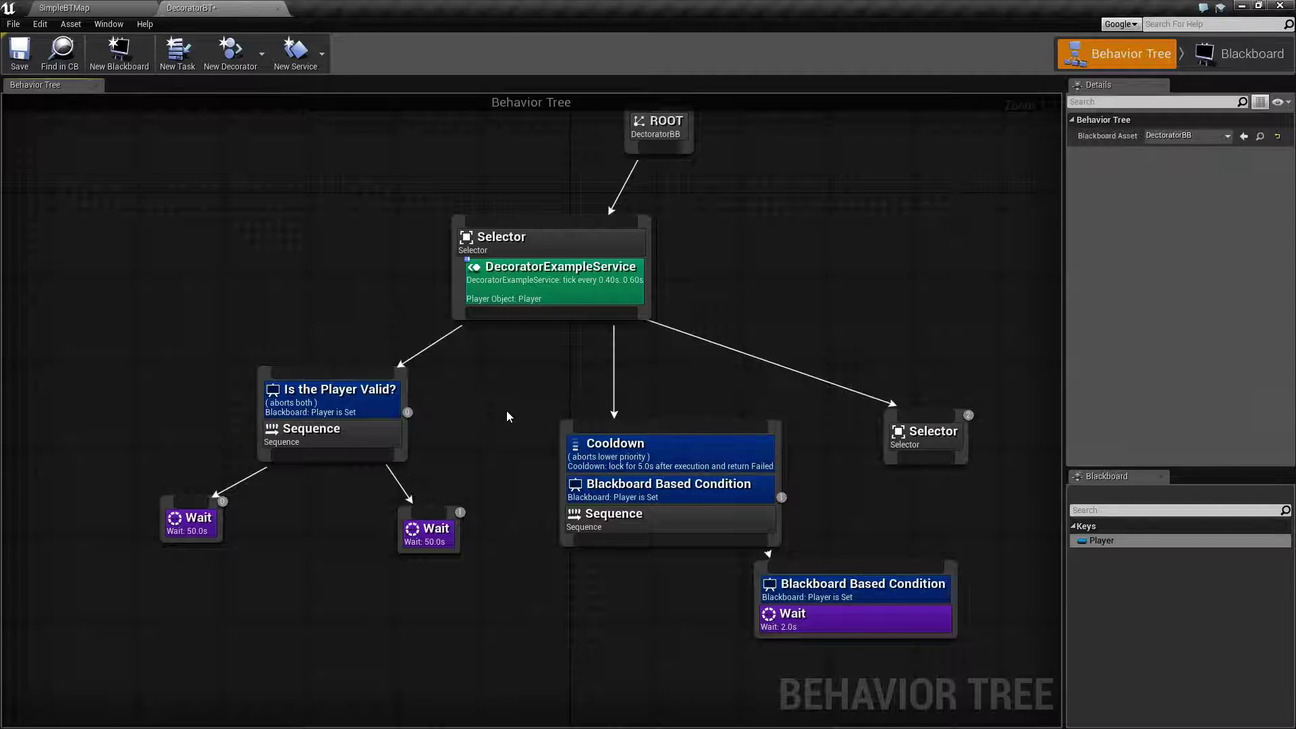
right_click_drag(508, 407, 599, 404)
left_click(357, 387)
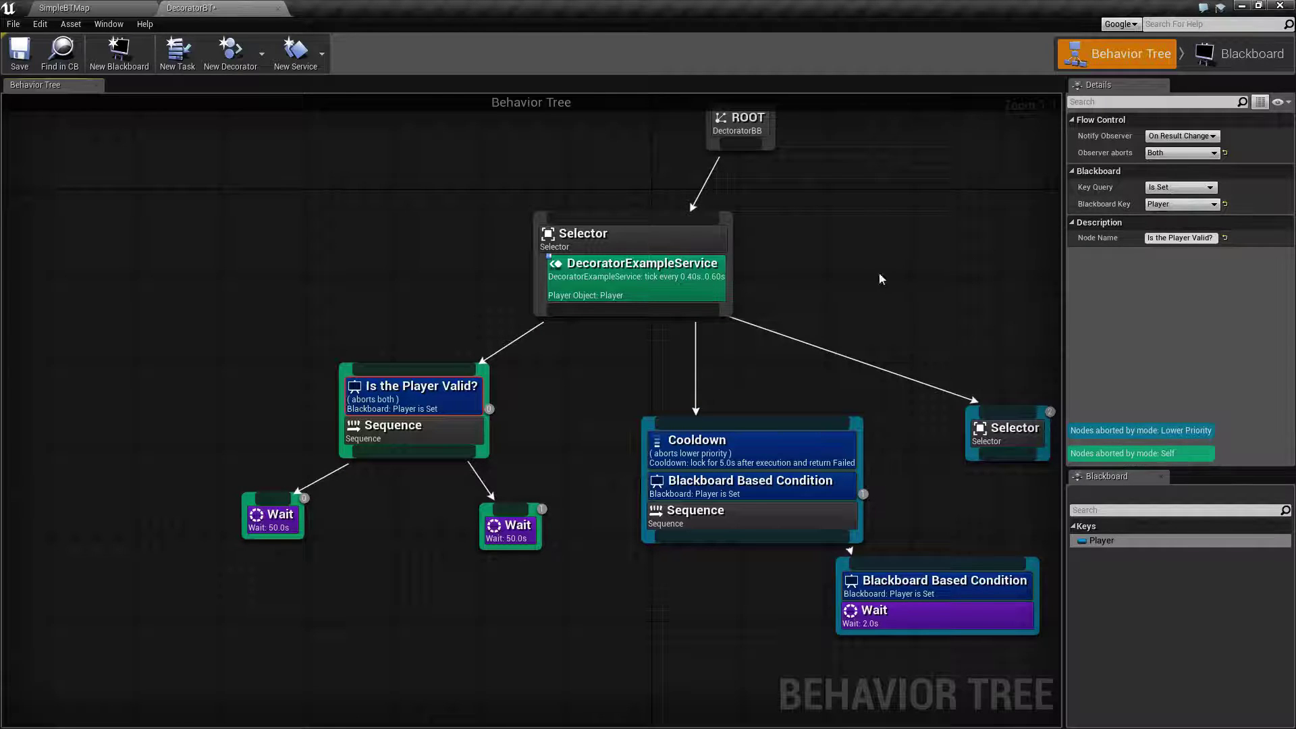
- Inspect the settings of the Cooldown decorator and the two Blackboard Based Condition decorators in the middle branch
left_click(1226, 59)
left_click(1132, 55)
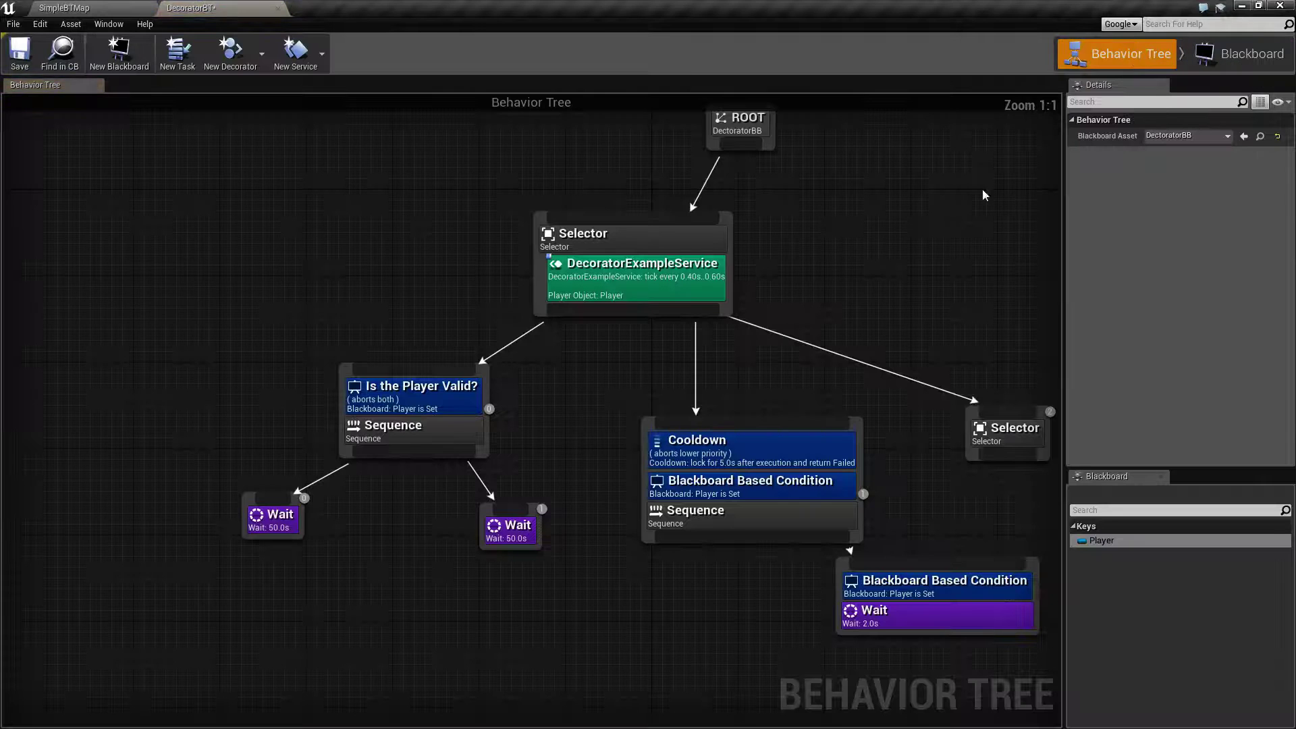
left_click(699, 442)
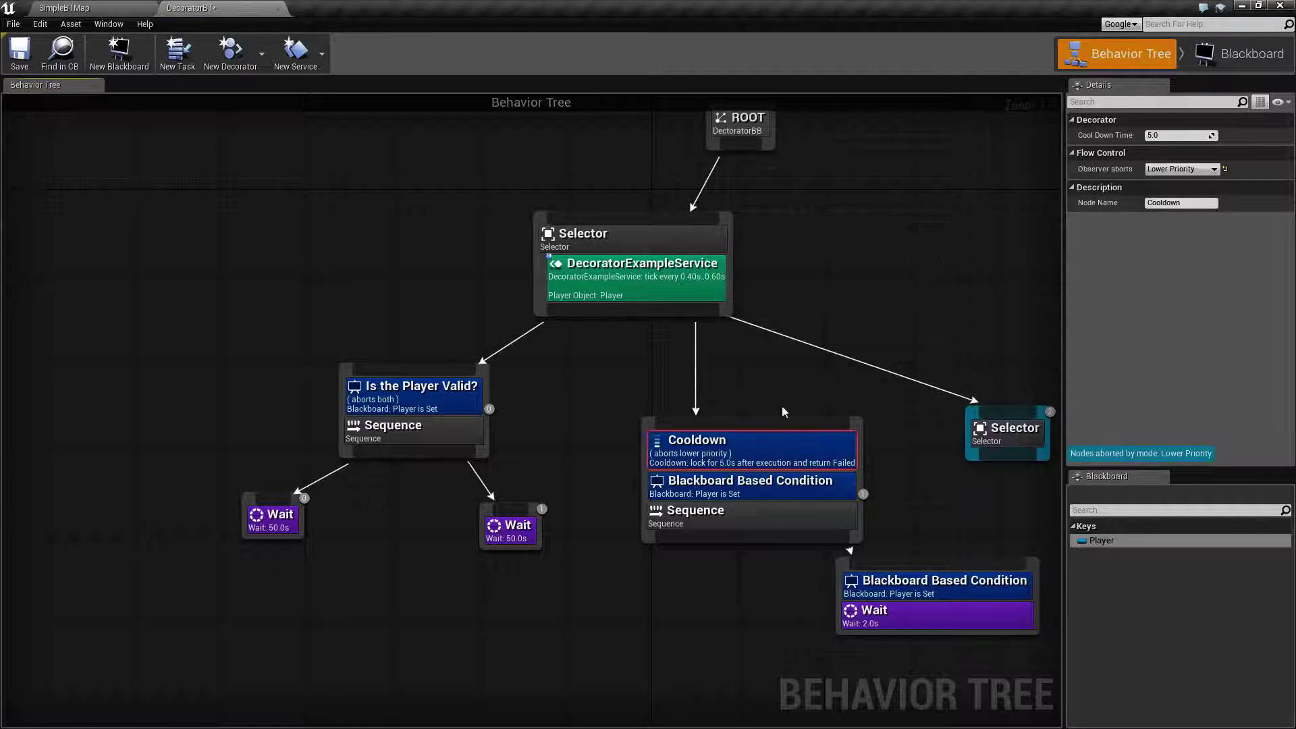
right_click_drag(798, 437, 739, 391)
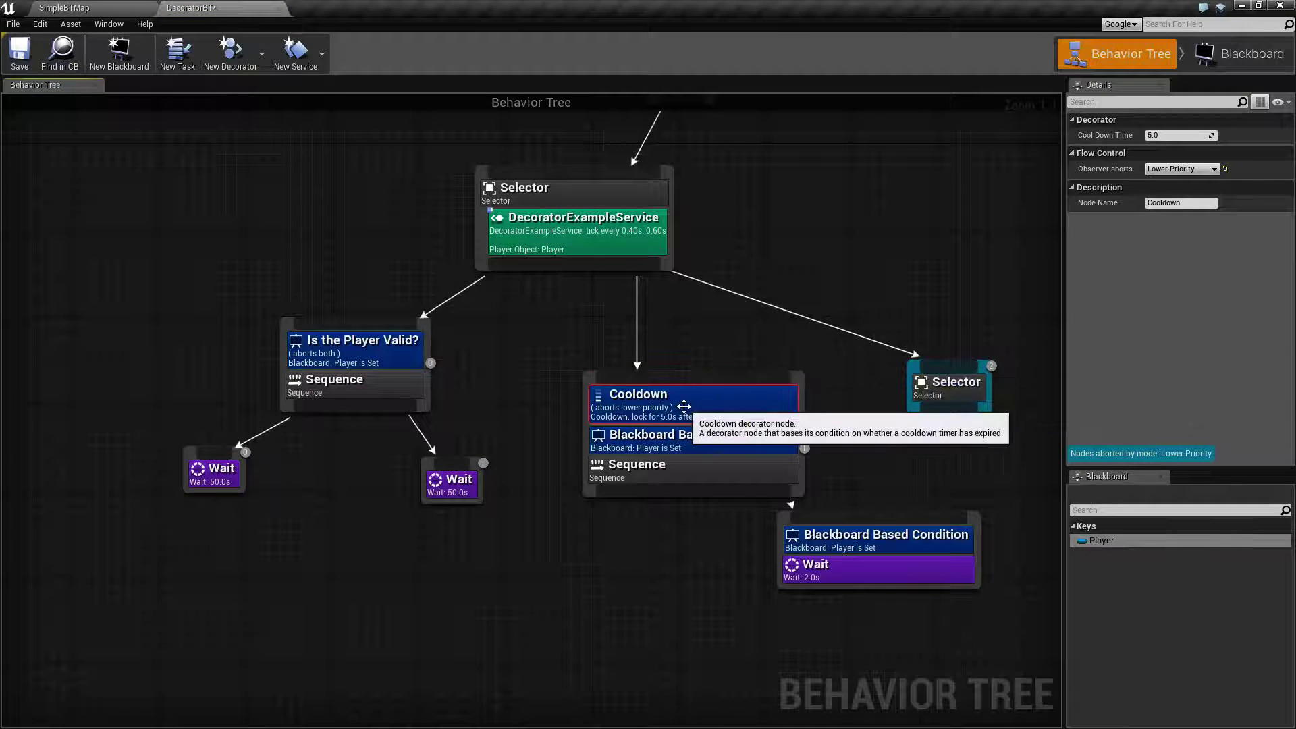
left_click(665, 447)
left_click(840, 537)
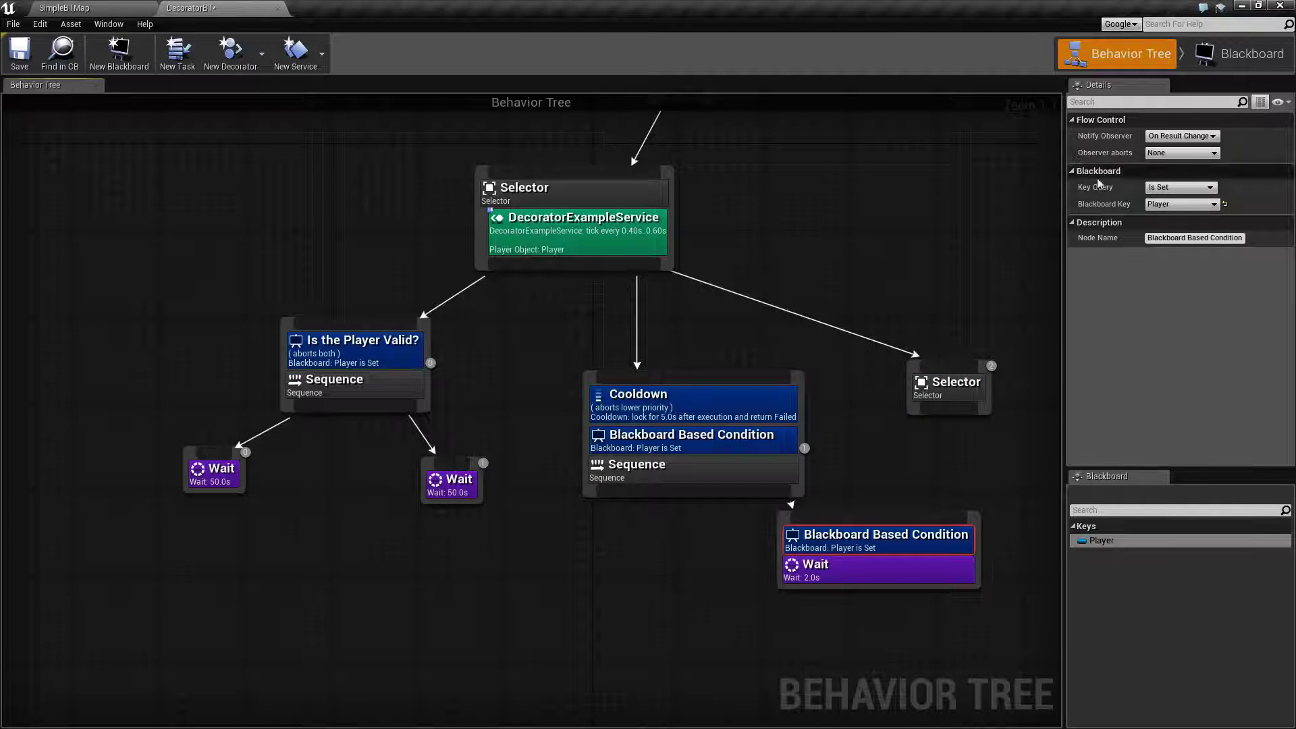
- View the decorator types available for the left Sequence without adding one
right_click_drag(526, 550, 777, 475)
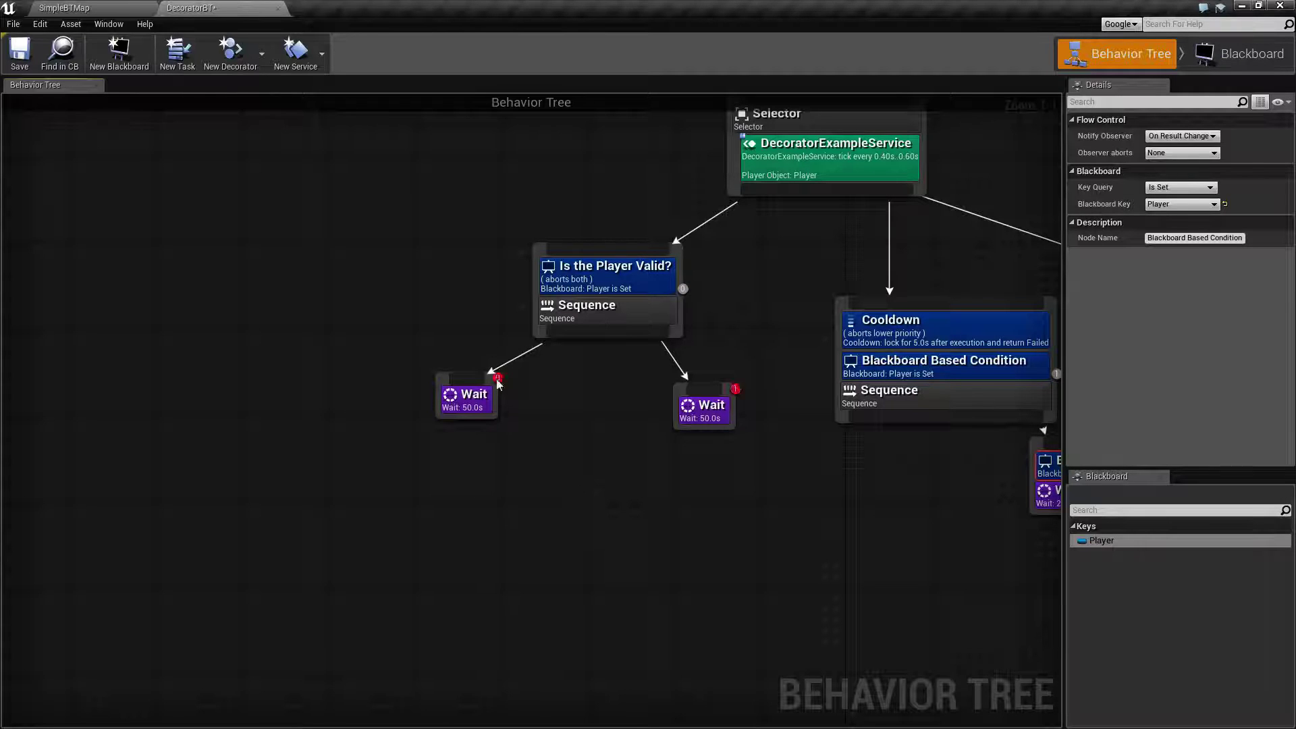
left_click(604, 314)
right_click(608, 307)
mouse_move(665, 444)
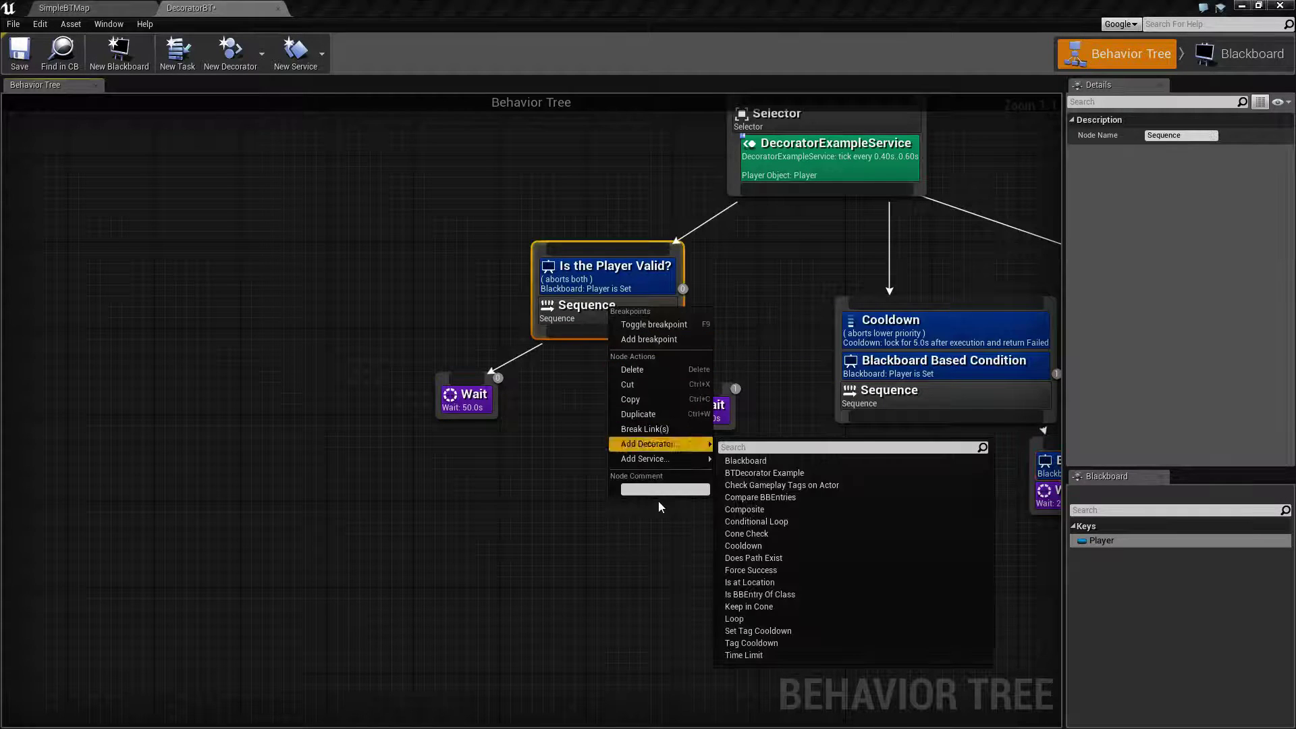
left_click(496, 492)
left_click(495, 491)
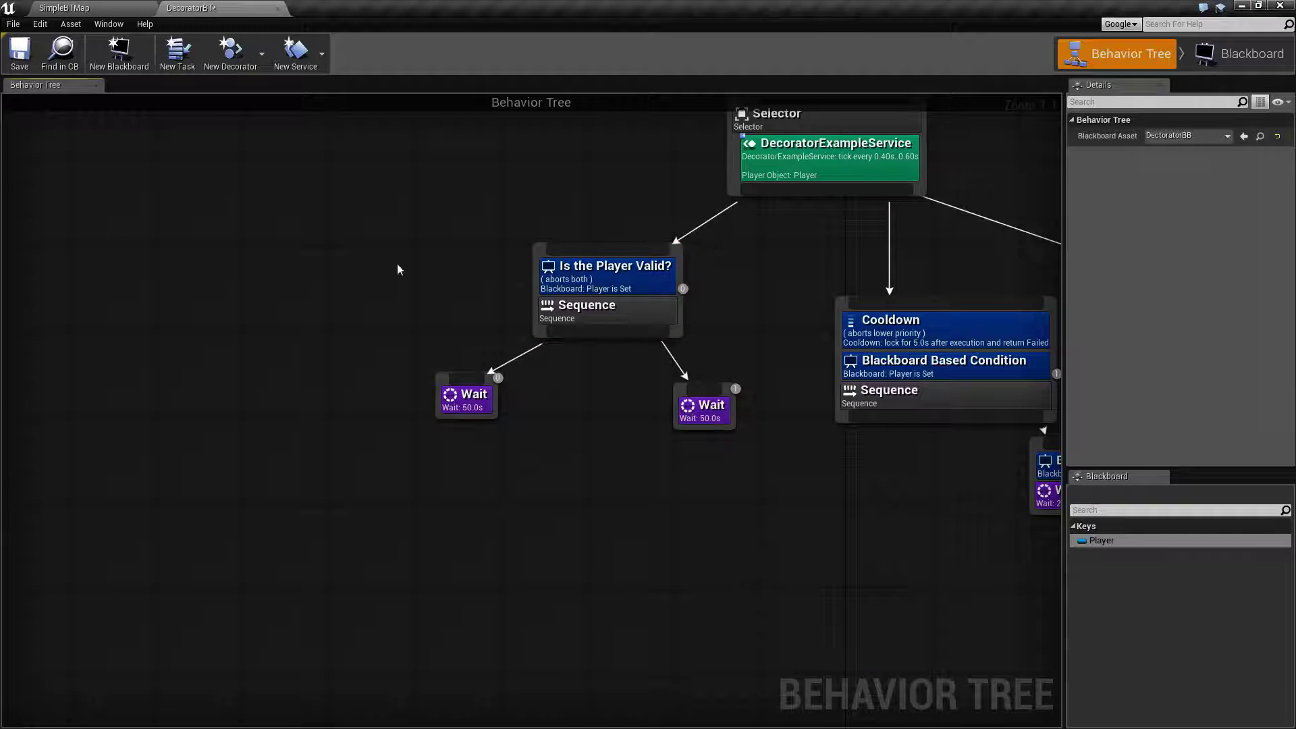
- View the parent classes offered for a new custom decorator without creating one
left_click(261, 52)
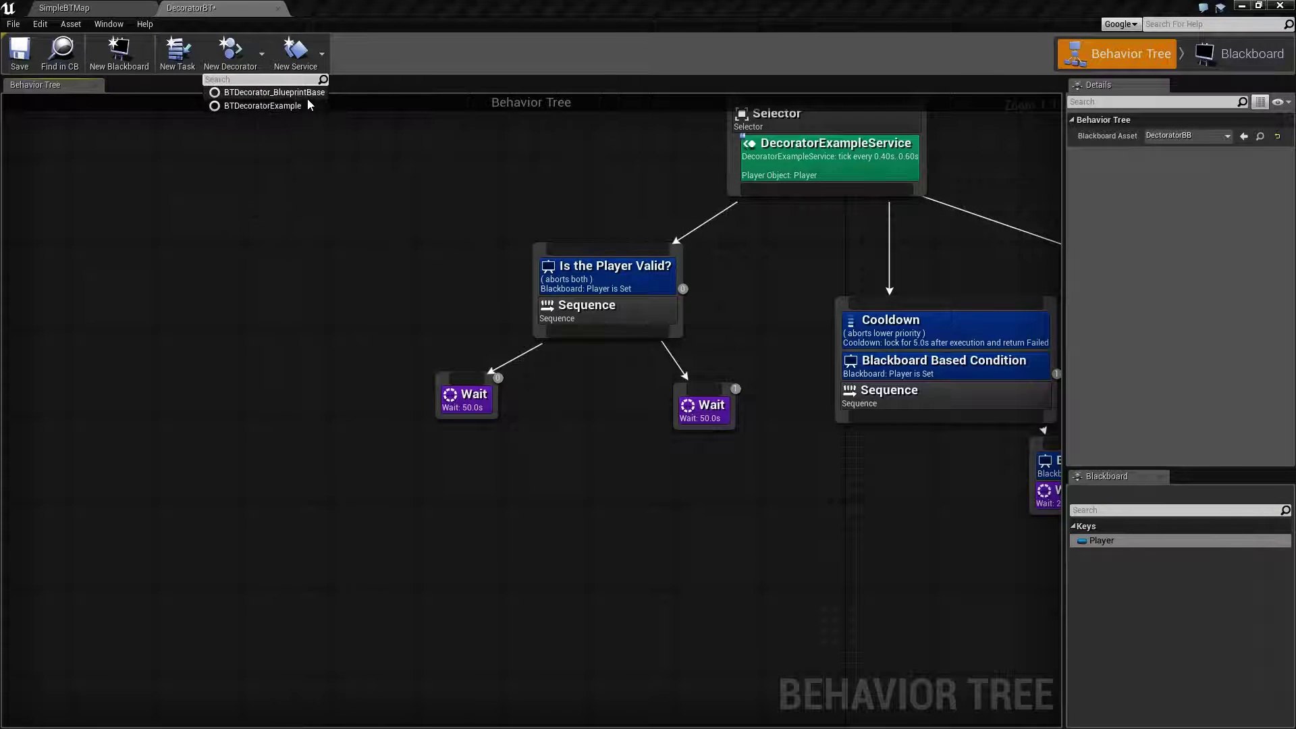
left_click(270, 164)
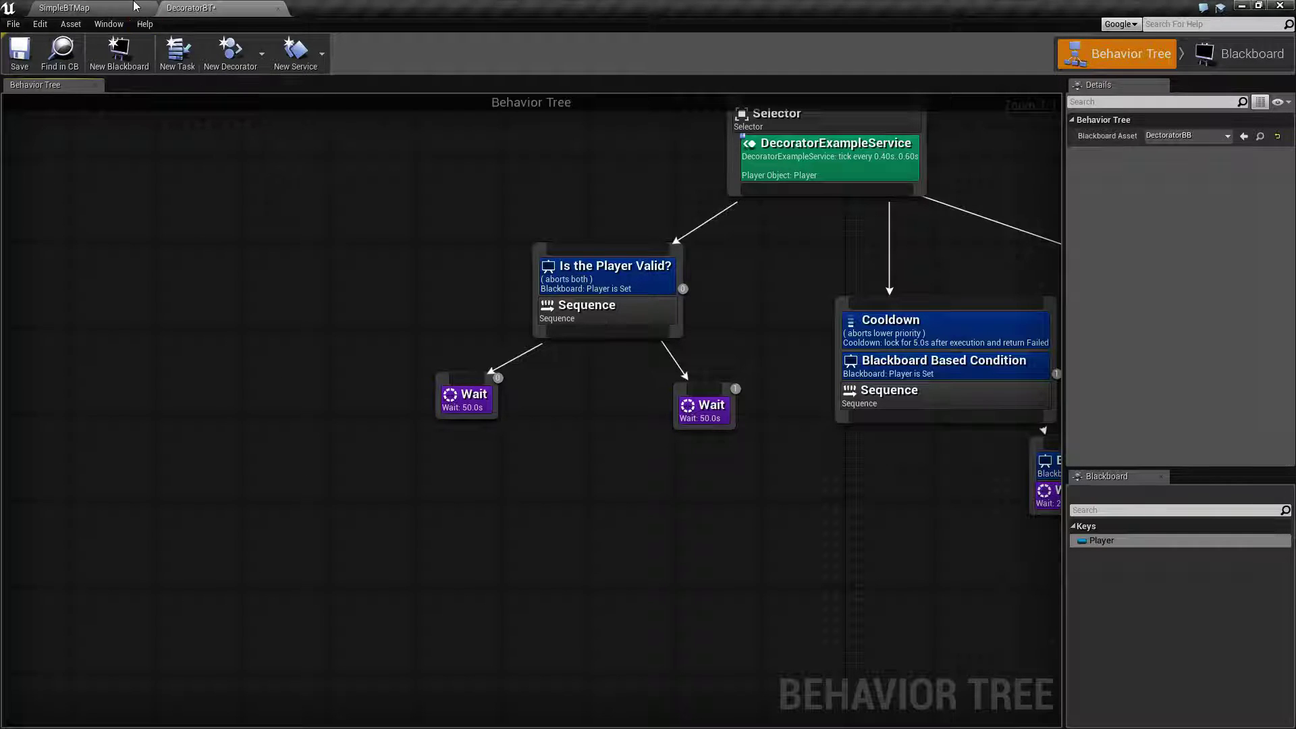
left_click(71, 7)
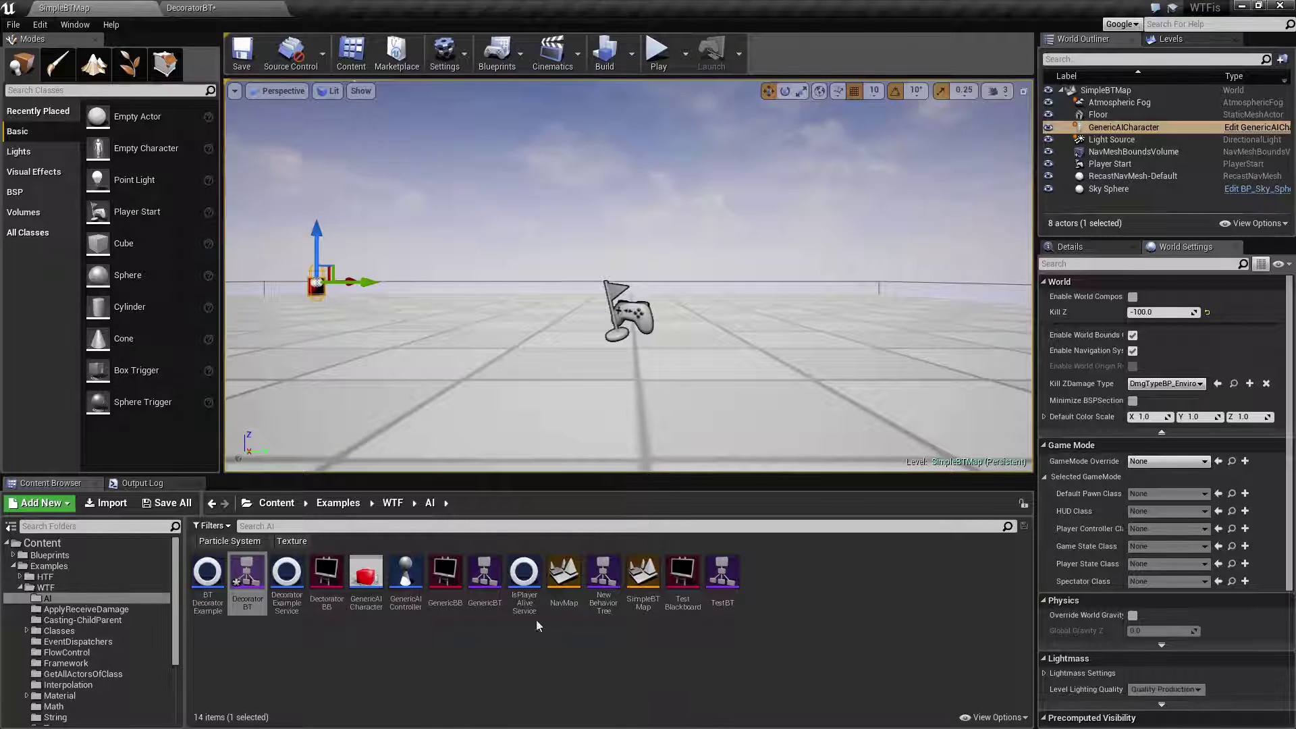
left_click(216, 8)
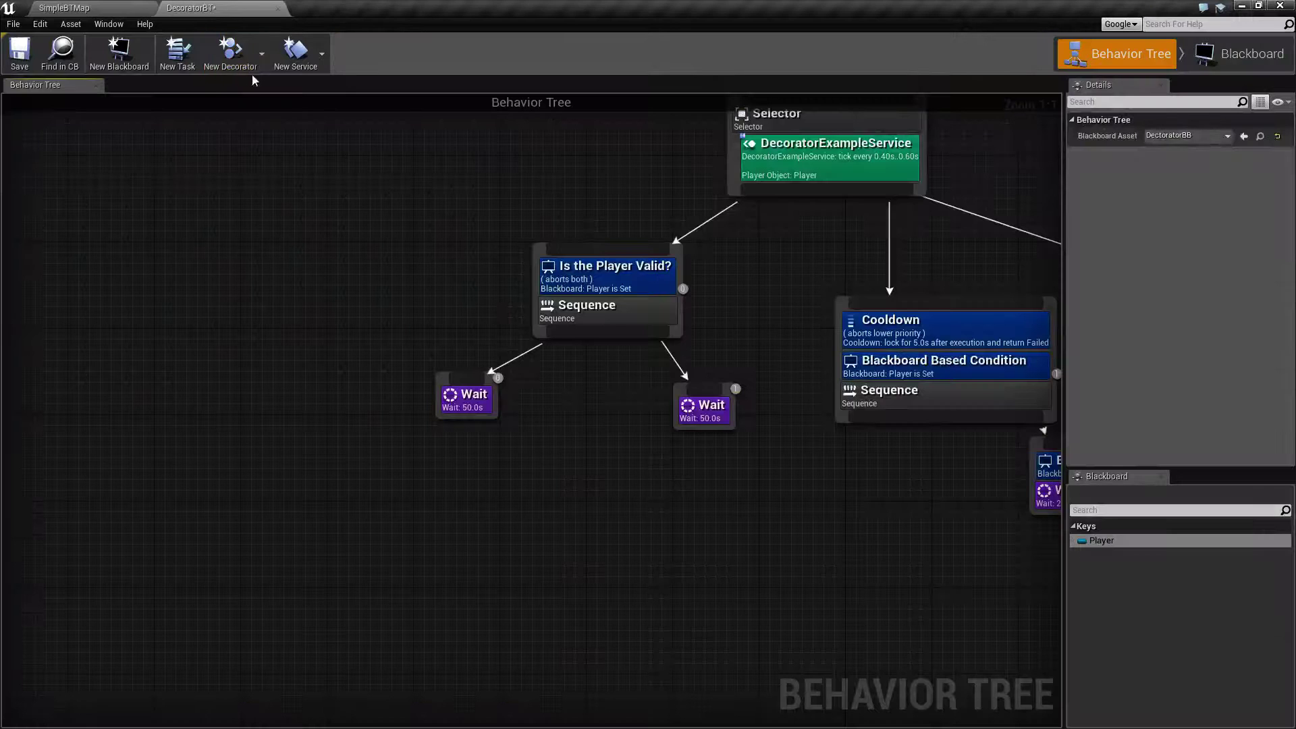
left_click(230, 54)
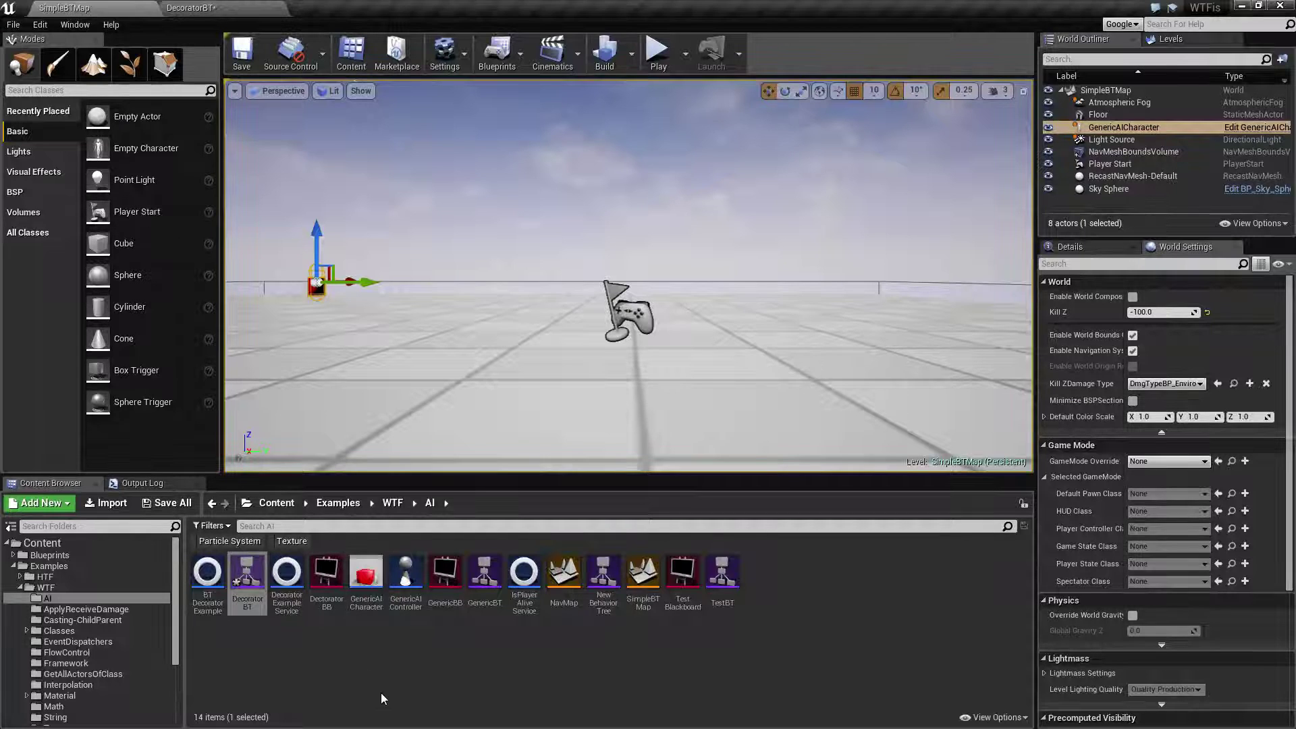
- Open the BTDecoratorExample blueprint and examine the nodes of its PerformConditionCheck function
double_click(208, 574)
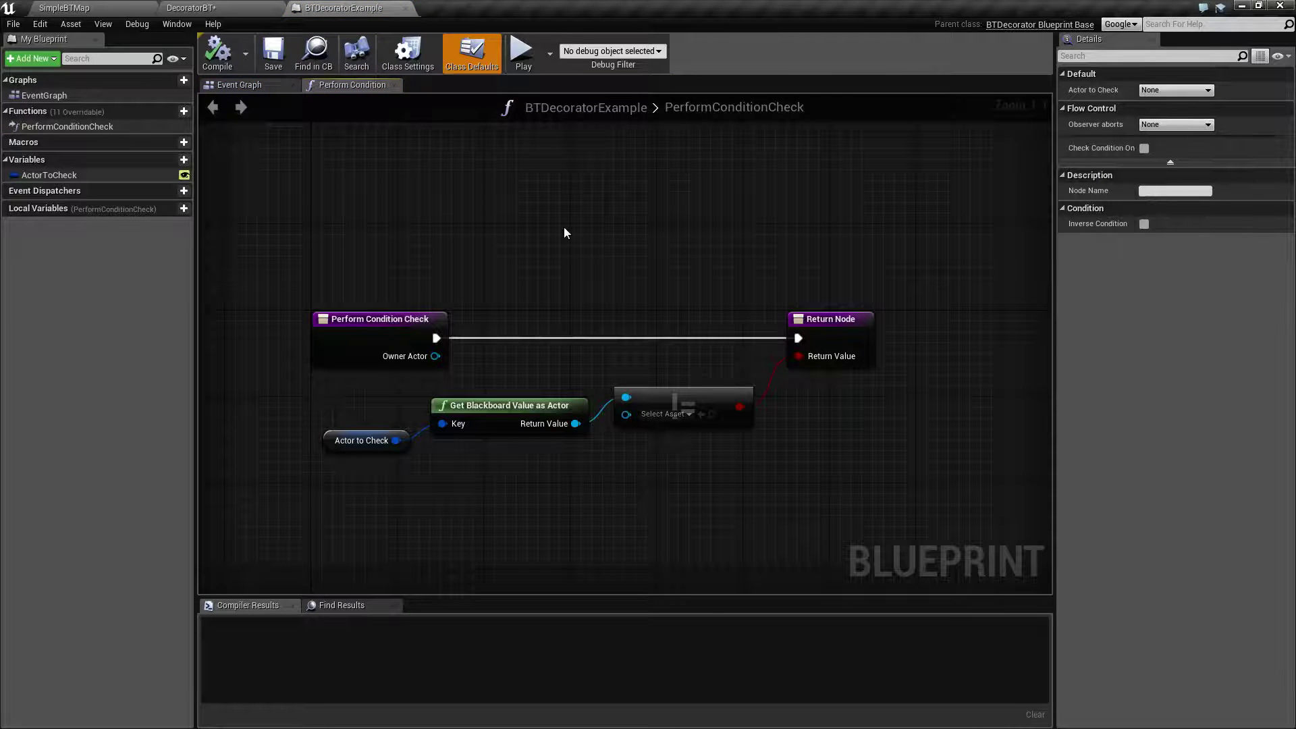
right_click_drag(555, 249, 594, 244)
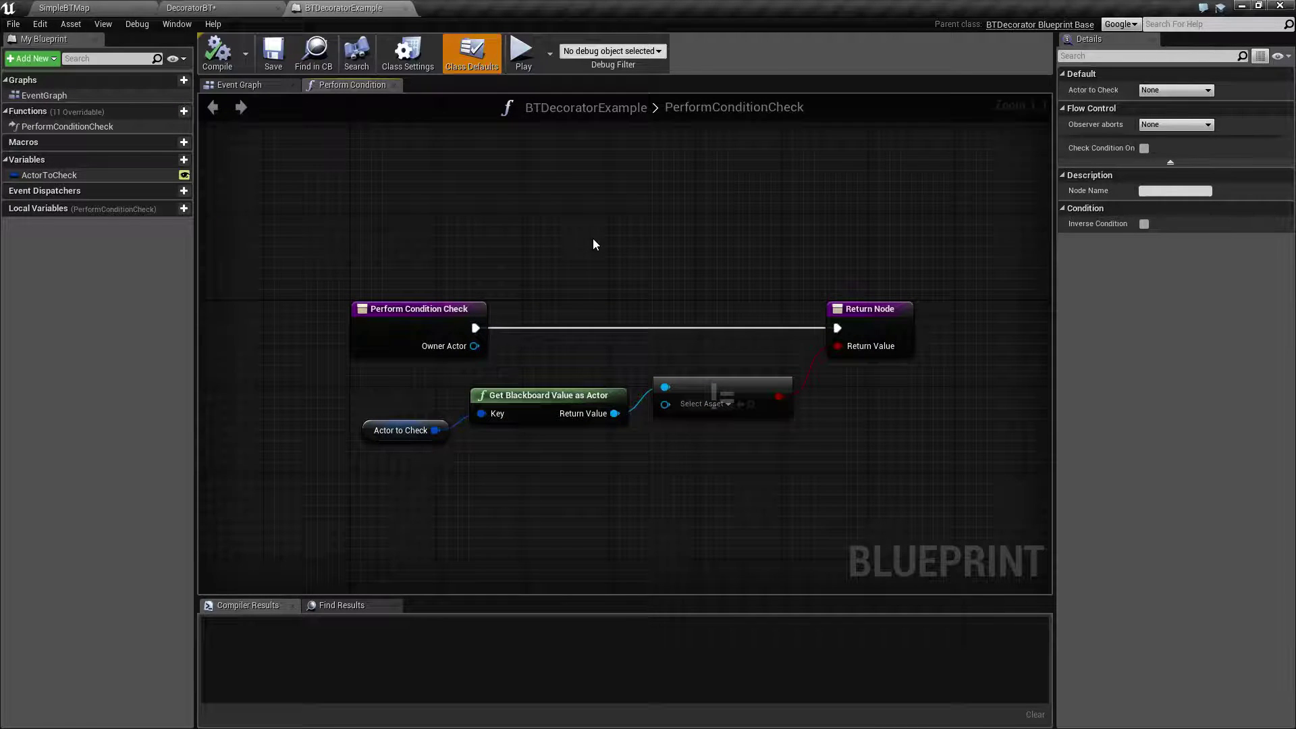
left_click_drag(362, 281, 961, 491)
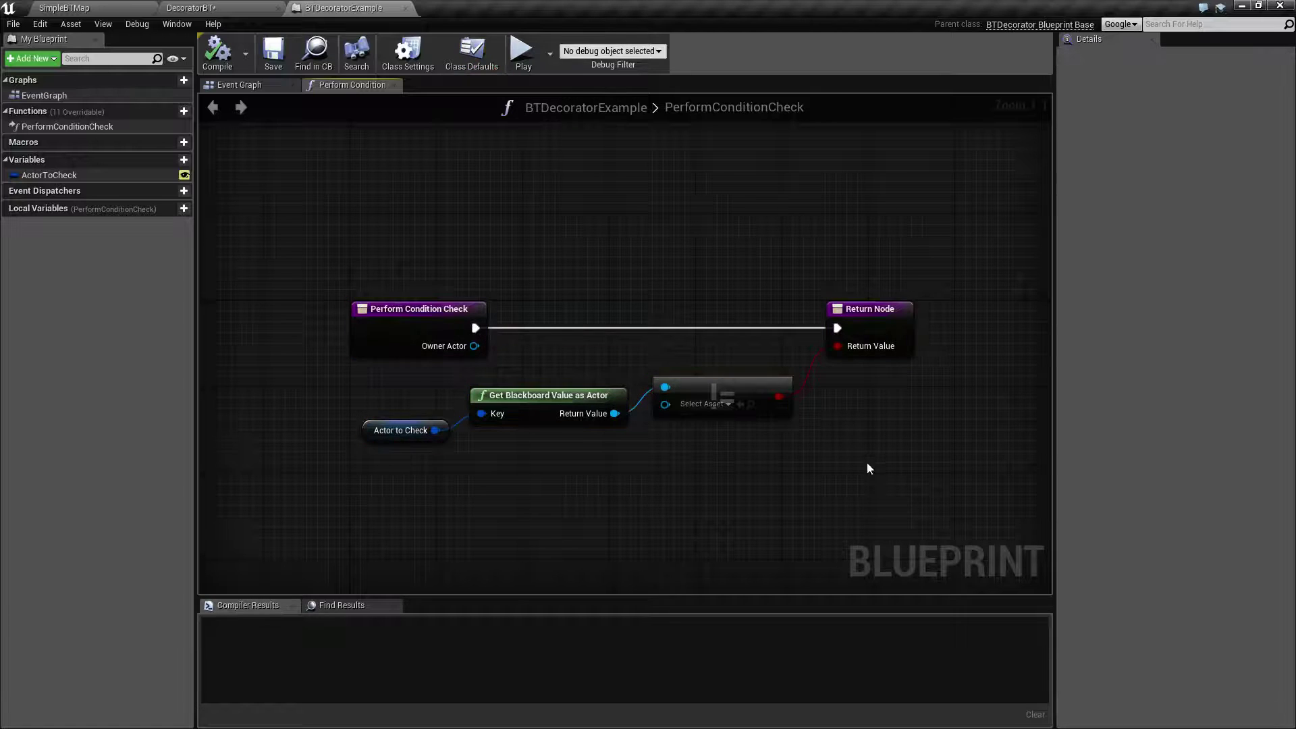
- Add the BTDecoratorExample decorator to the left Wait task under the Is the Player Valid? sequence and select it
left_click(203, 8)
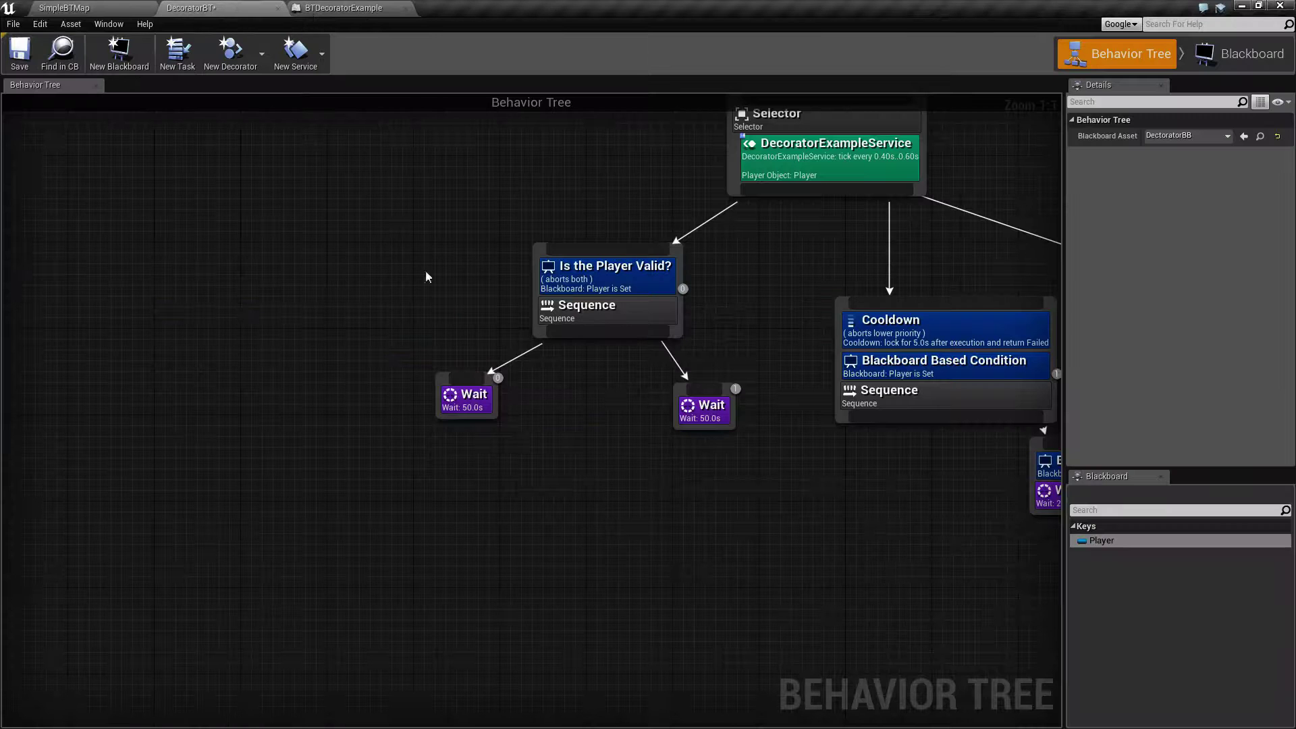
left_click(624, 277)
right_click_drag(631, 418, 531, 482)
left_click(466, 464)
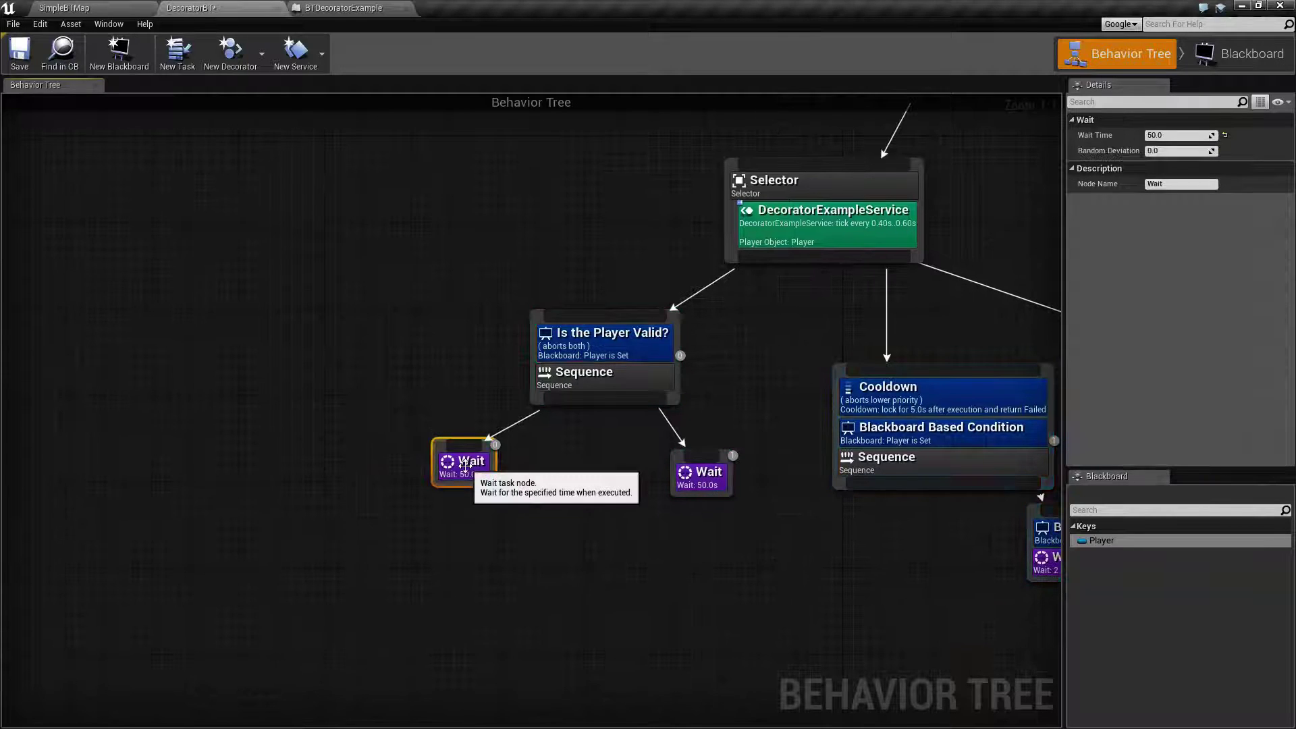
right_click(468, 465)
mouse_move(529, 599)
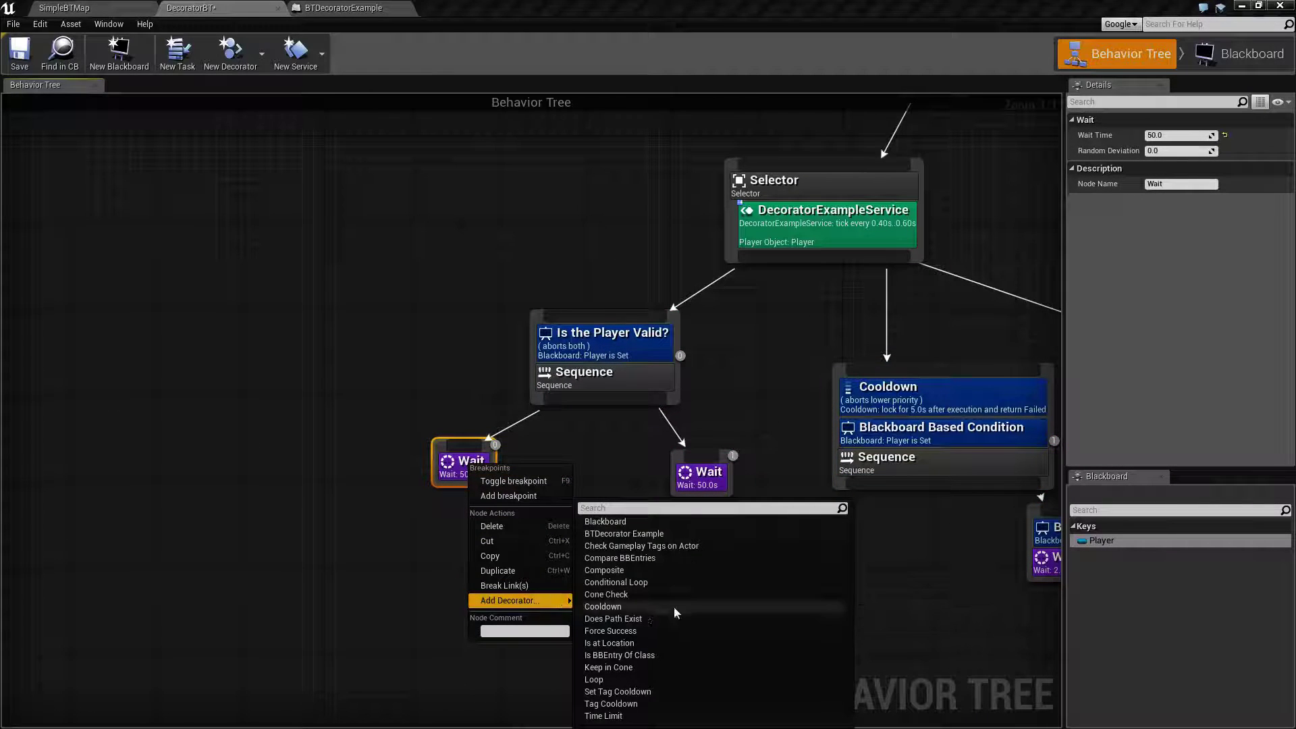
left_click(654, 535)
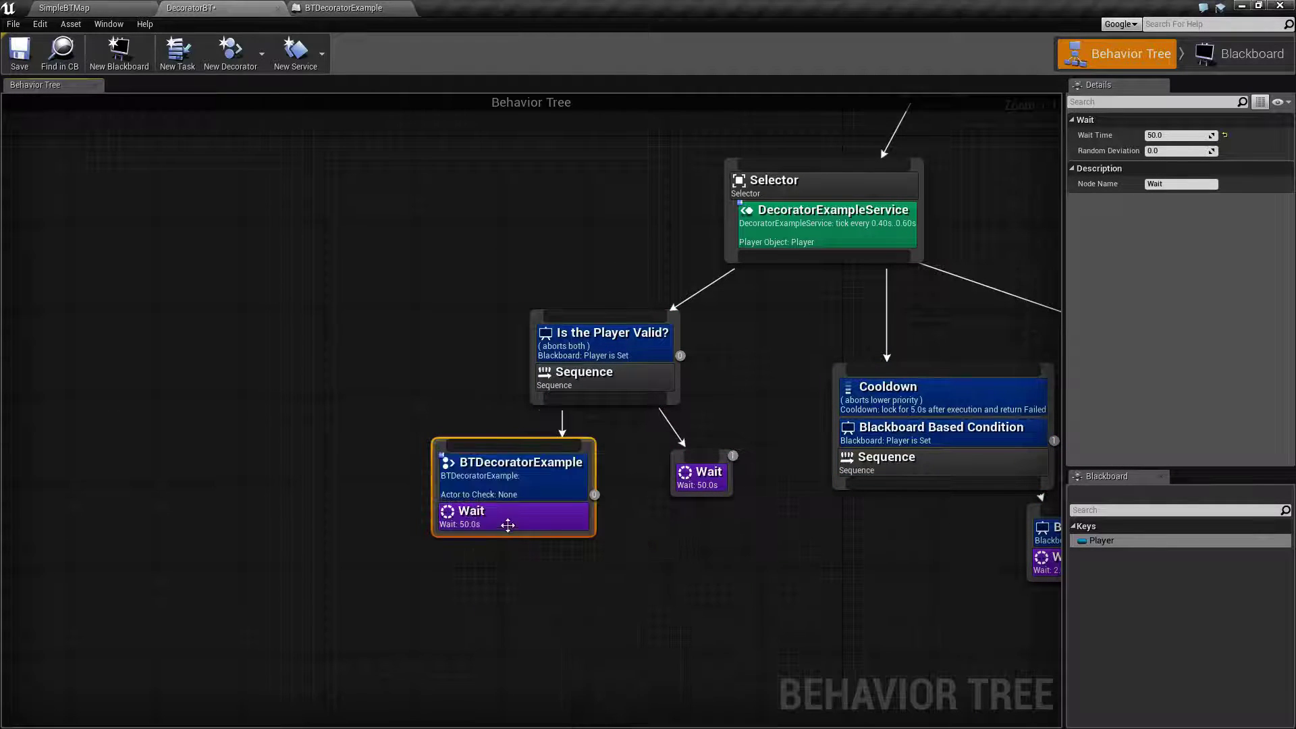
left_click(508, 487)
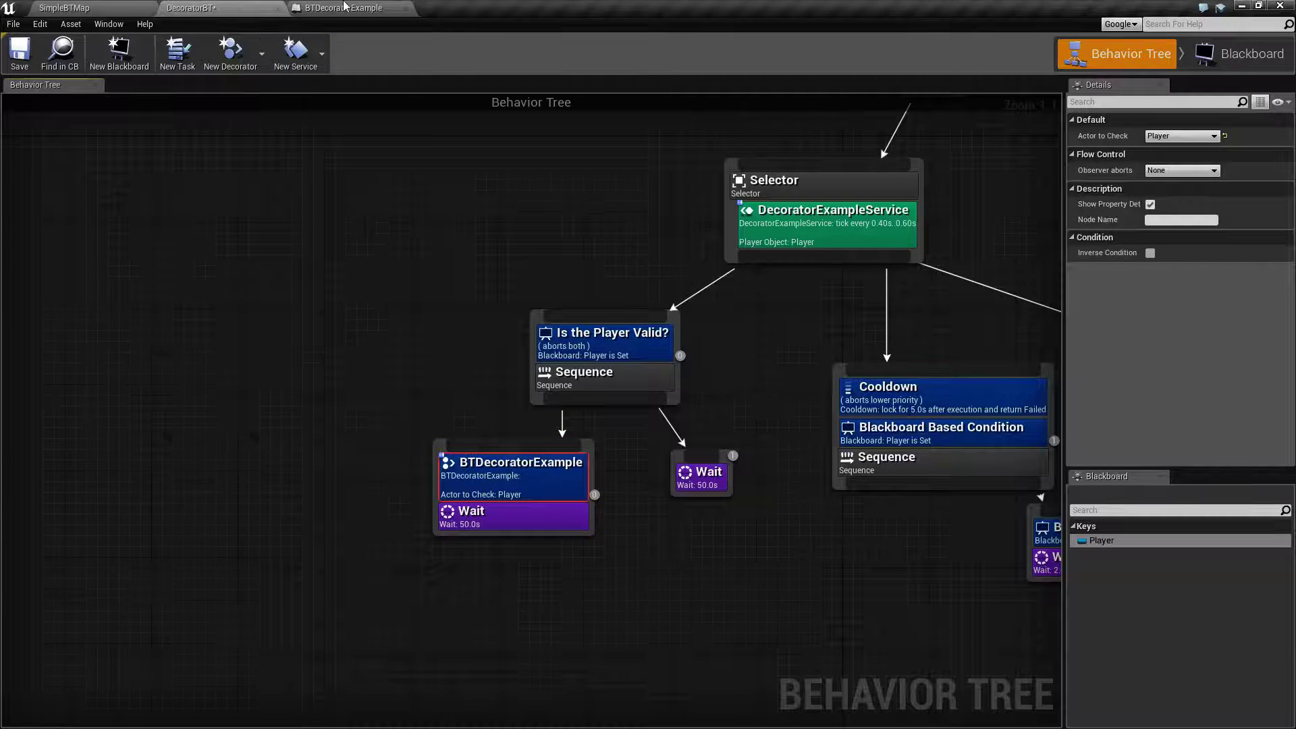
- Review the functions BTDecoratorExample can override, and check the abort highlighting of the Is the Player Valid? decorator
left_click(340, 7)
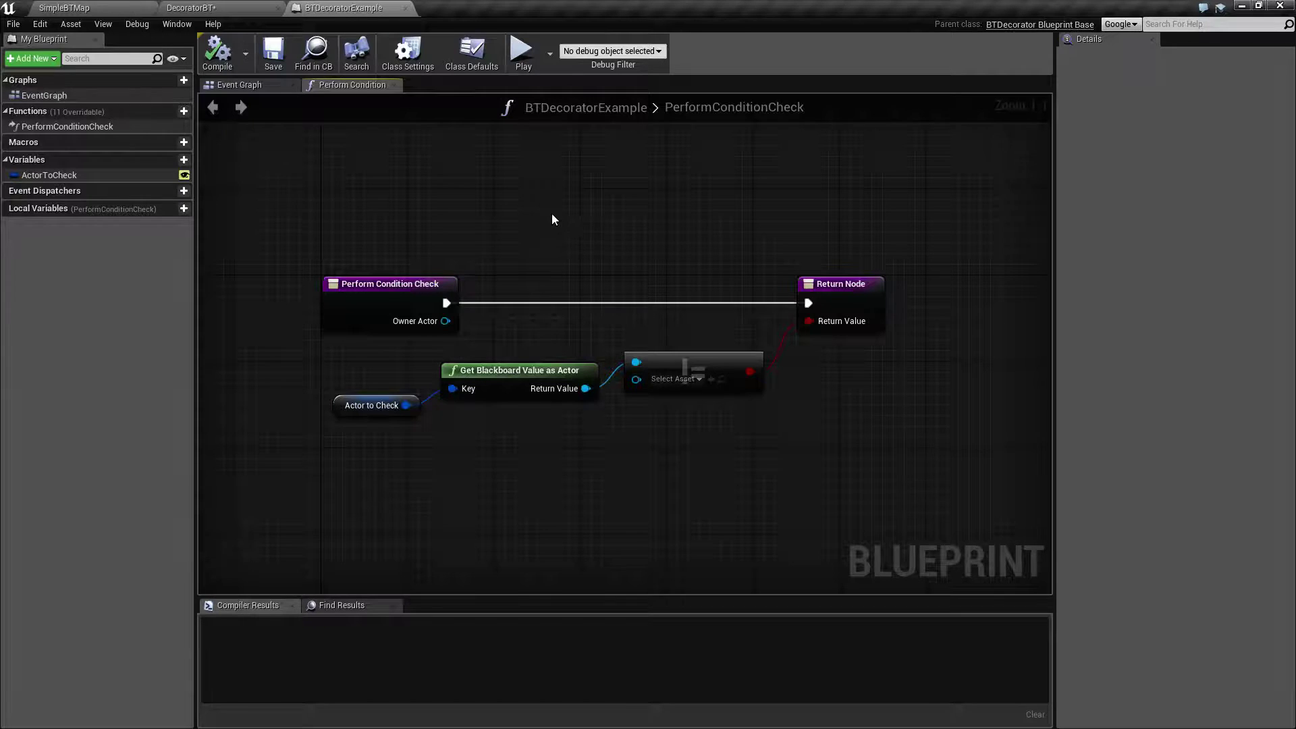
left_click(257, 87)
left_click(355, 86)
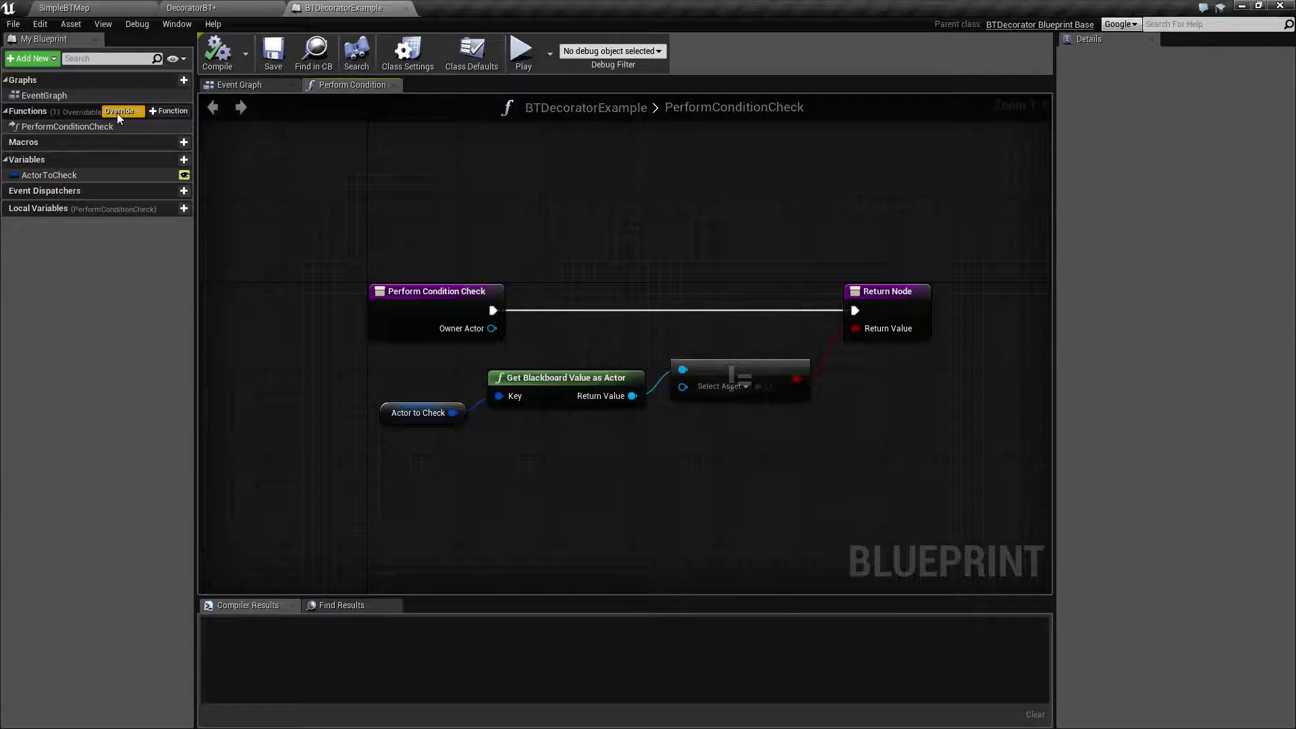
left_click(119, 112)
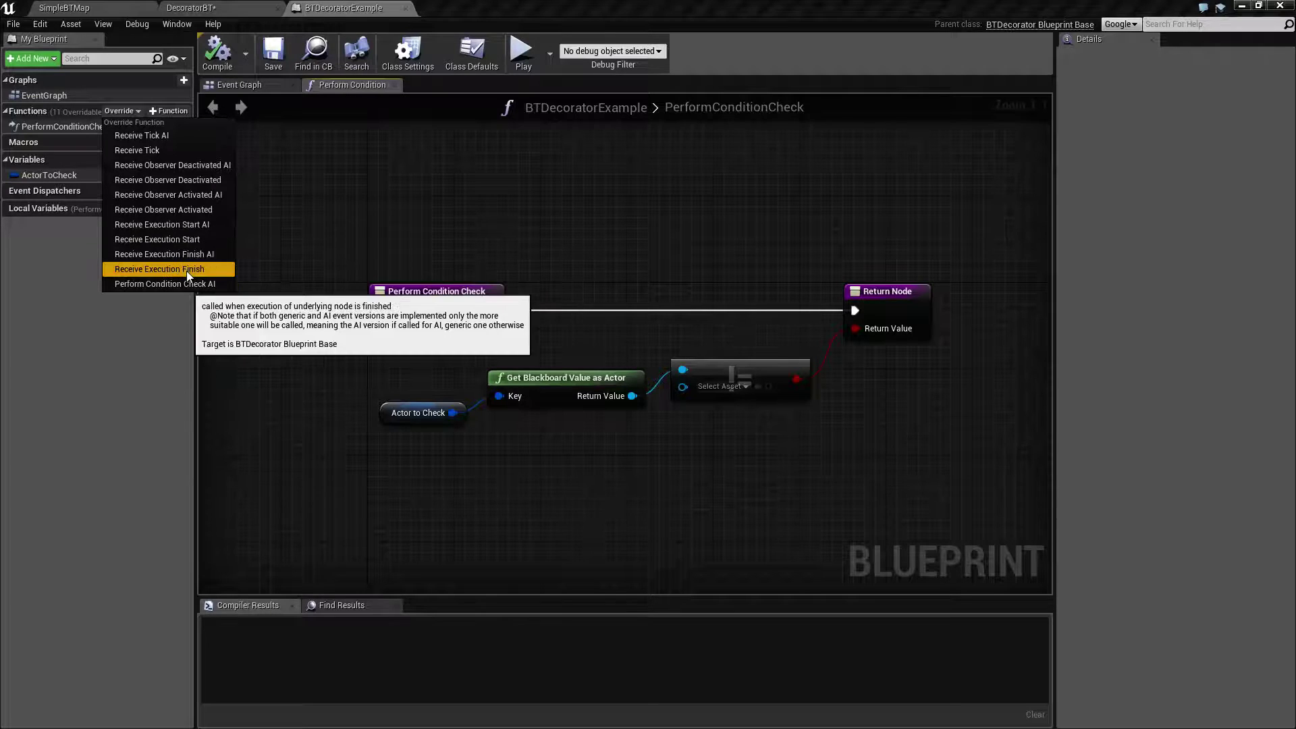
left_click(229, 8)
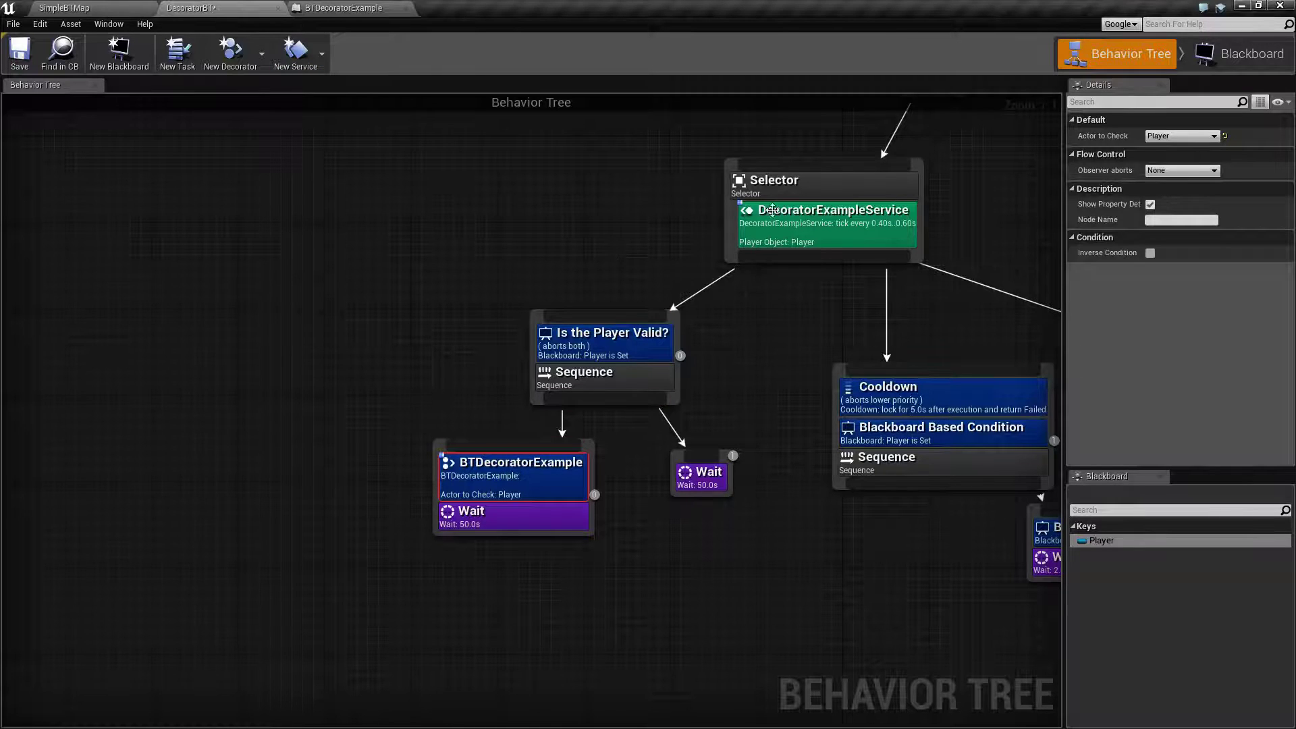
left_click(591, 353)
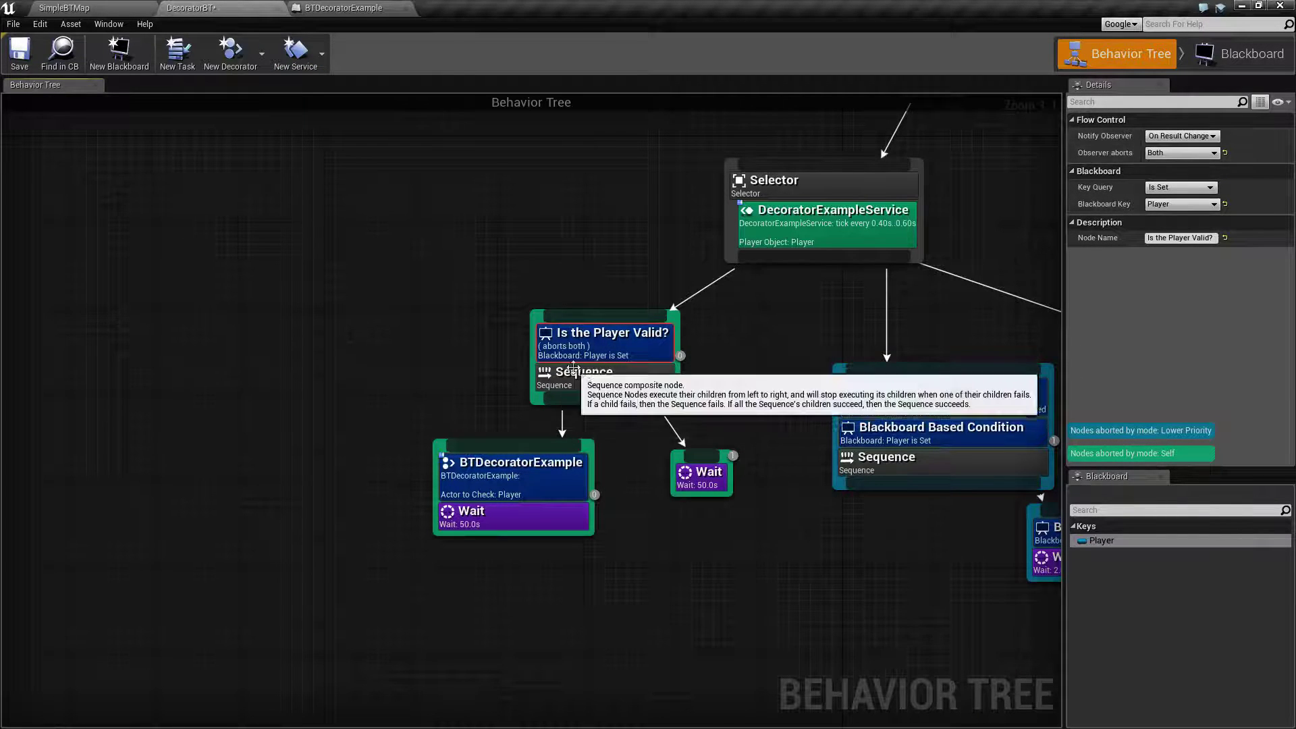
left_click(345, 8)
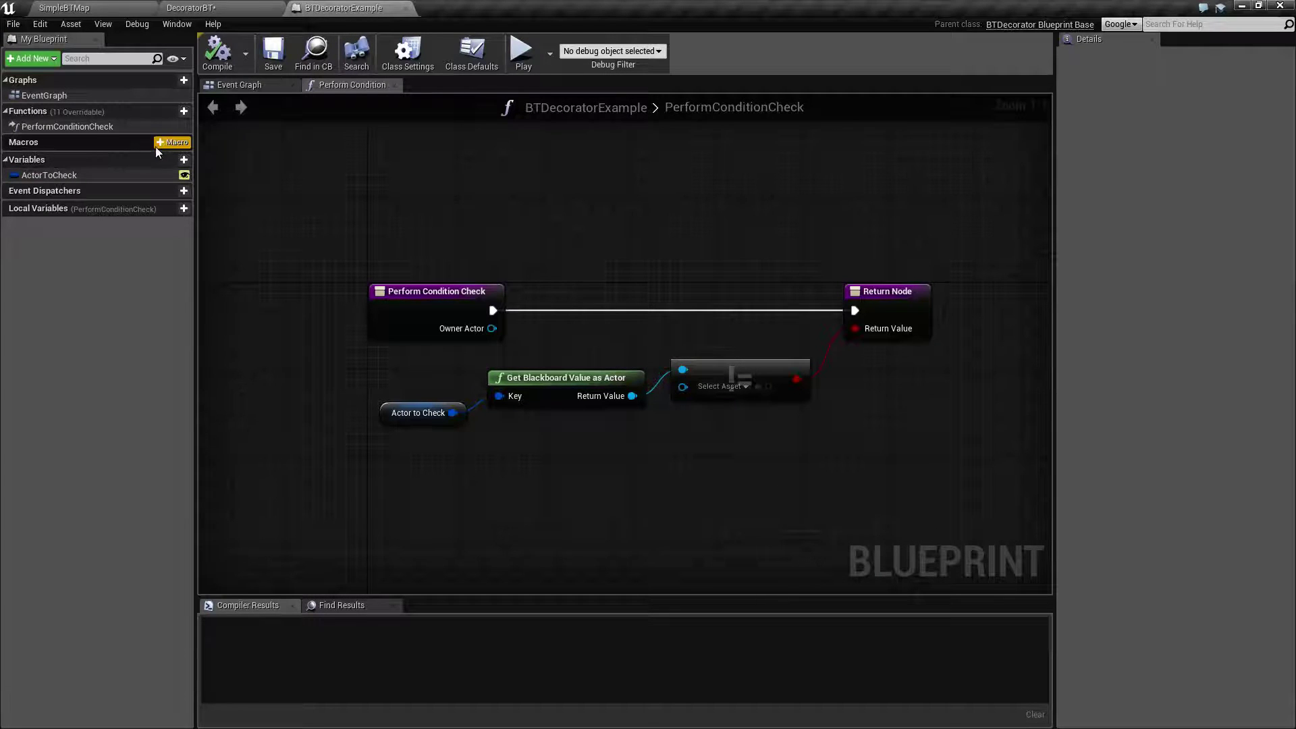
left_click(131, 111)
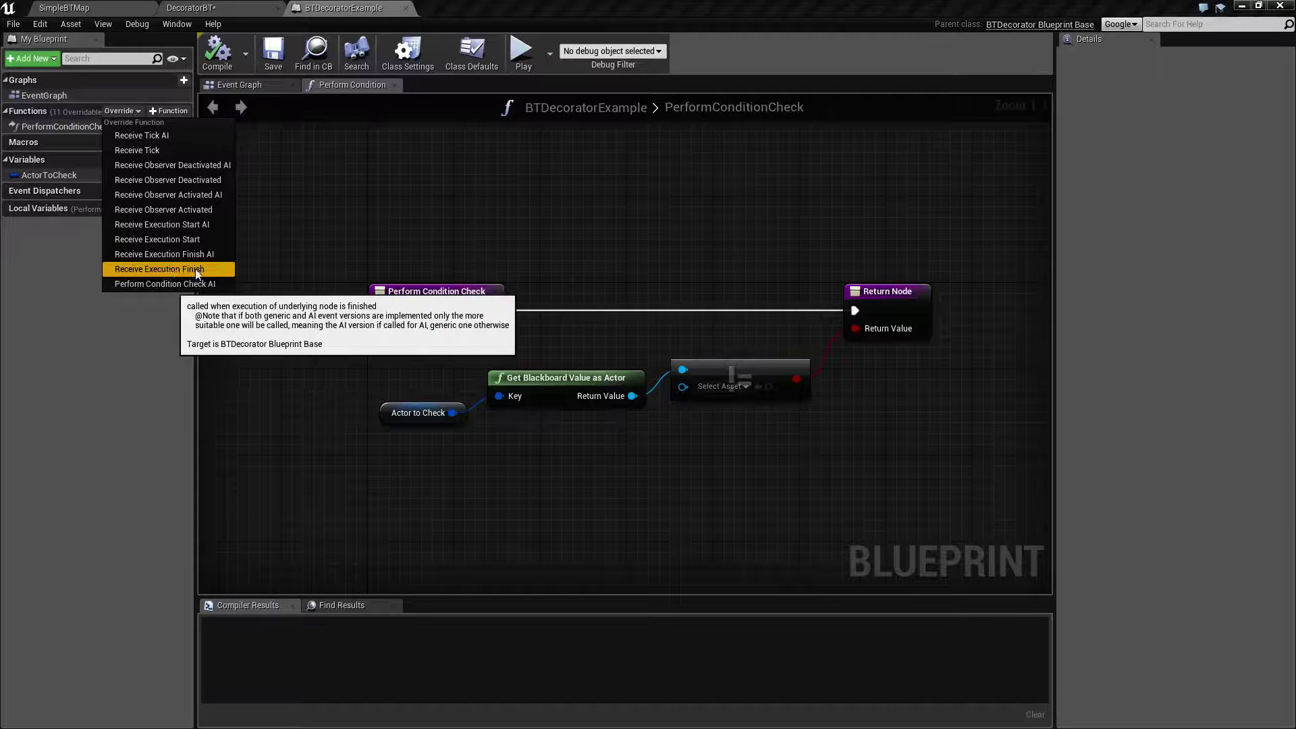
left_click(395, 250)
- Inspect the Actor to Check variable node and its properties in PerformConditionCheck
mouse_move(396, 250)
right_mouse_down()
mouse_move(356, 249)
mouse_move(386, 272)
right_mouse_up()
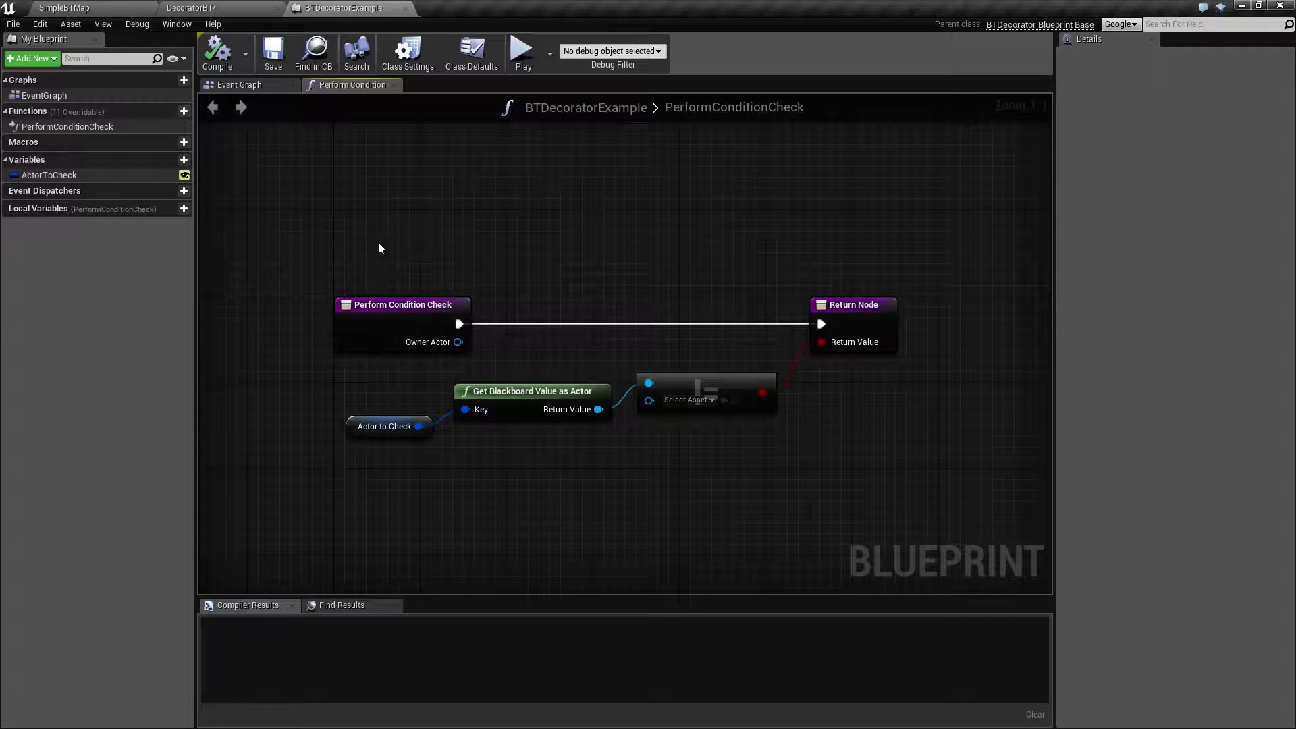
right_click_drag(533, 264, 554, 229)
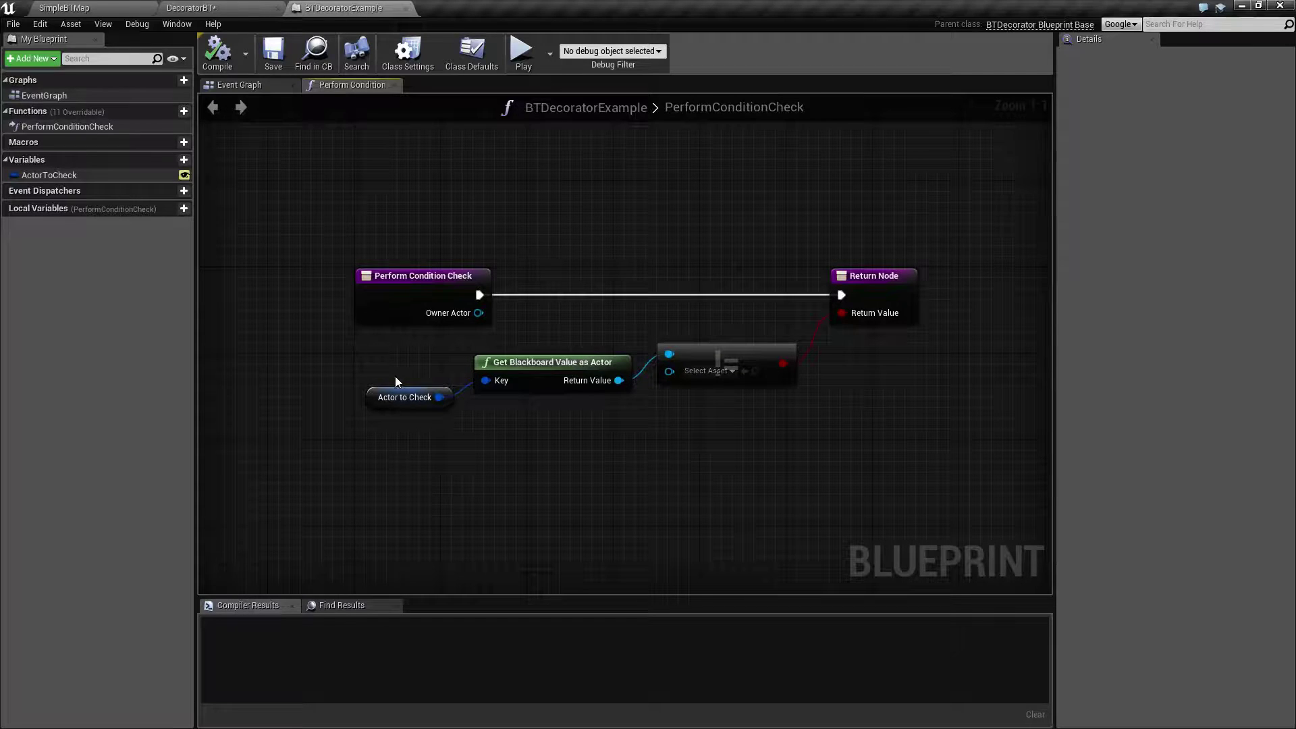
left_click_drag(358, 342, 427, 424)
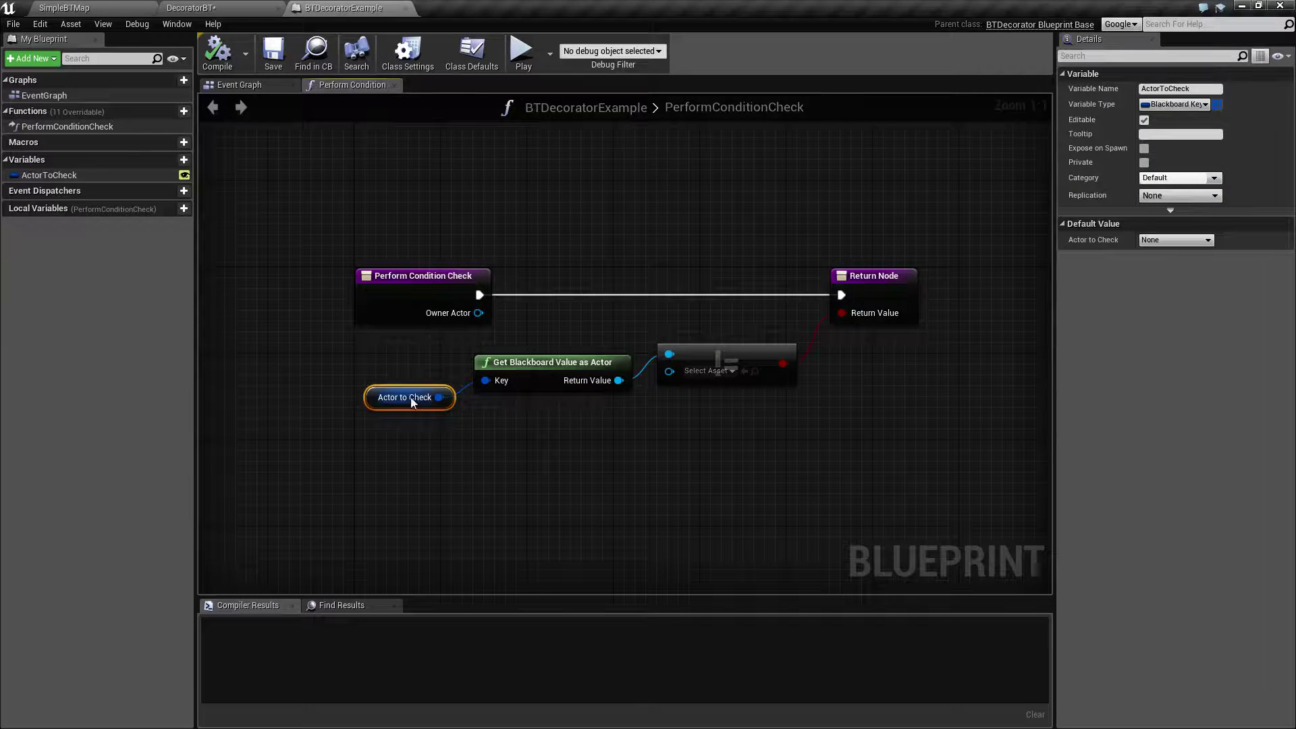
left_click(403, 383)
left_click(405, 391)
- Compare the Player key in the behavior tree's blackboard with the ActorToCheck variable in BTDecoratorExample
left_click(196, 8)
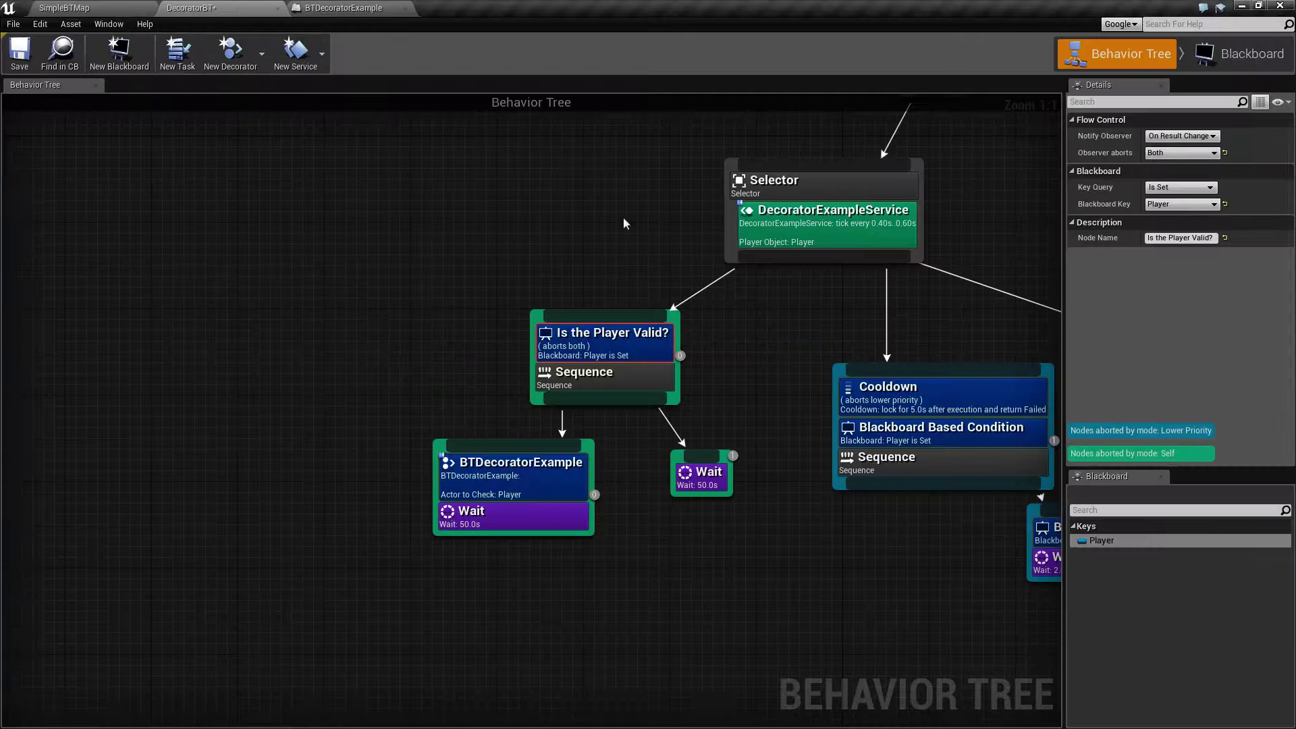
left_click(1239, 54)
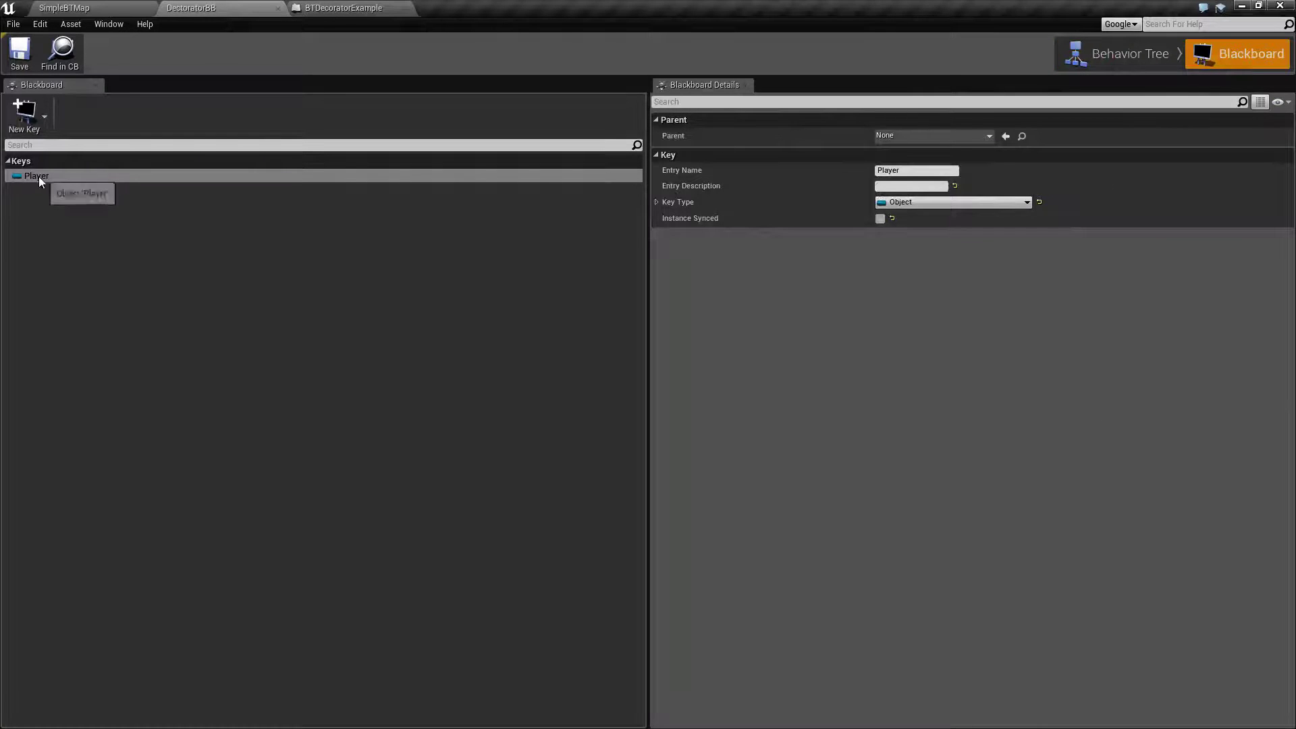
left_click(344, 10)
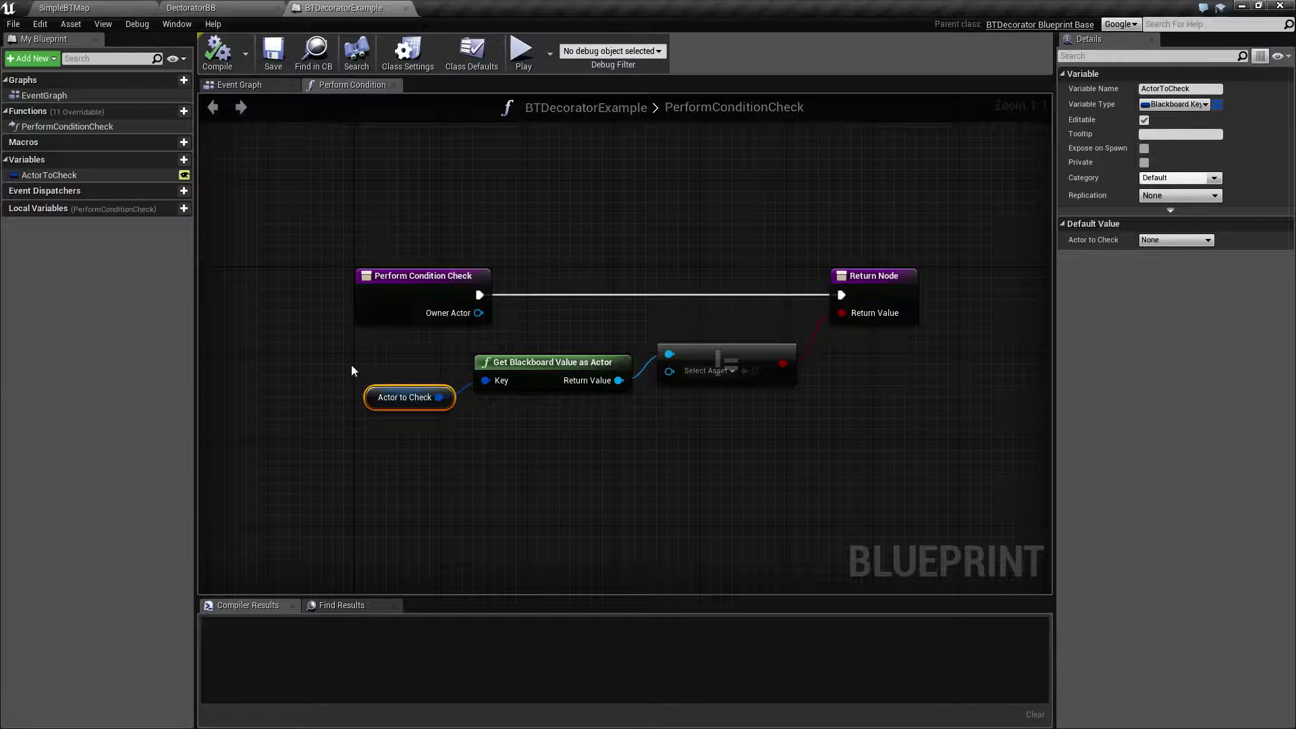
left_click(45, 175)
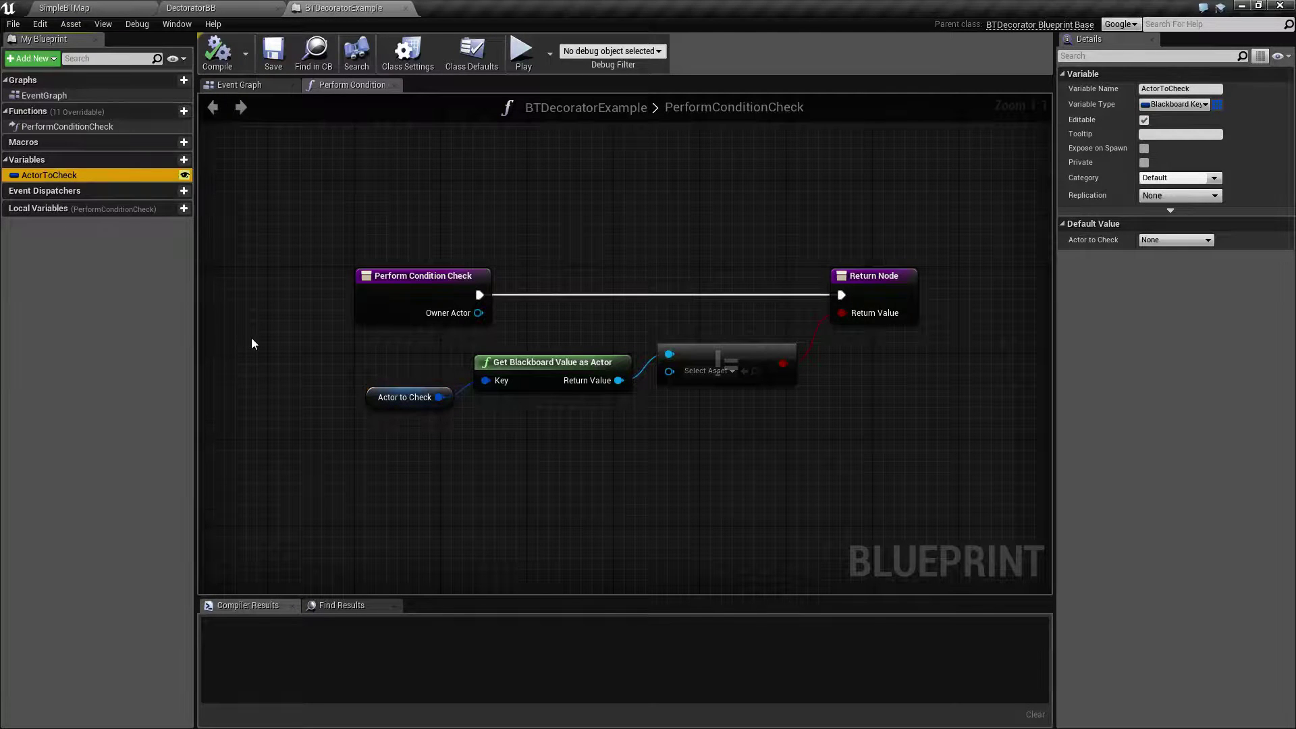
right_click_drag(408, 351, 373, 343)
left_click_drag(300, 343, 405, 432)
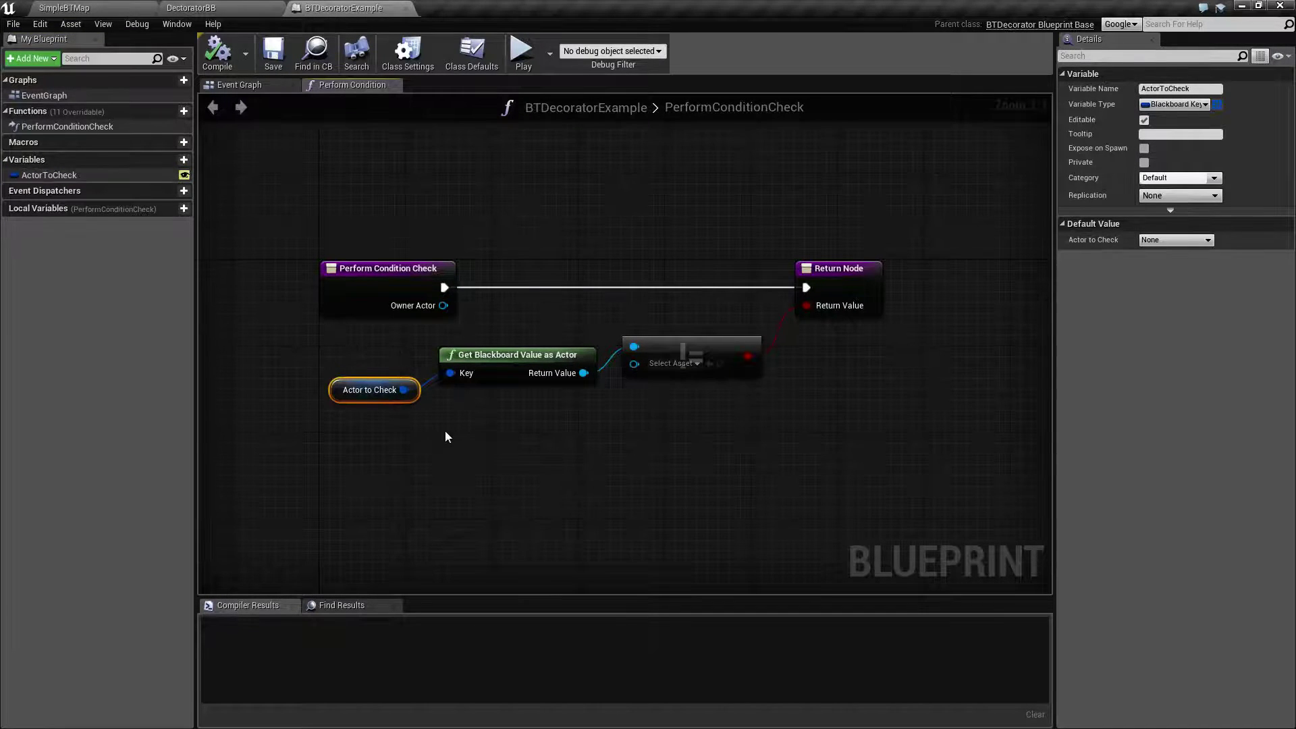
- Examine the Get Blackboard Value as Actor node and the not-equal comparison that feeds the Return Node
right_click_drag(476, 449, 456, 443)
left_click(494, 359)
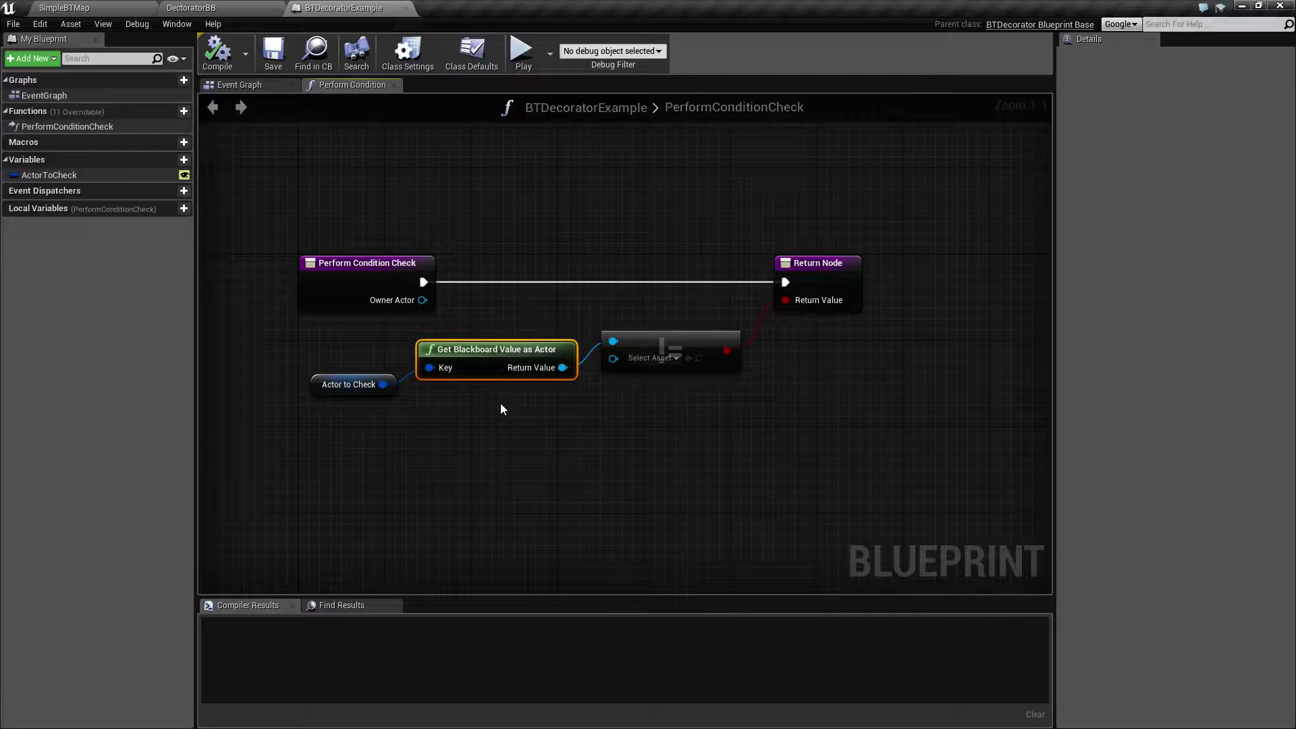
right_click_drag(507, 403, 439, 428)
left_click_drag(460, 334, 571, 419)
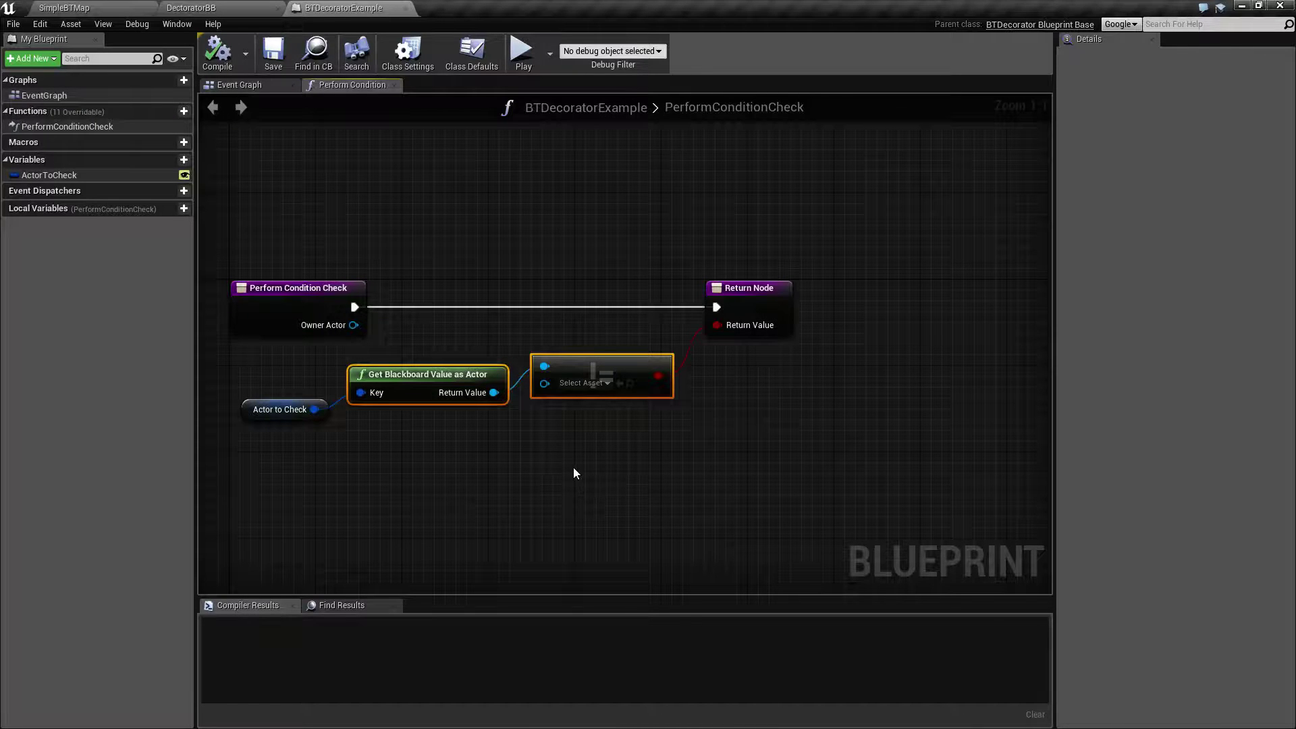
right_click_drag(575, 472, 636, 463)
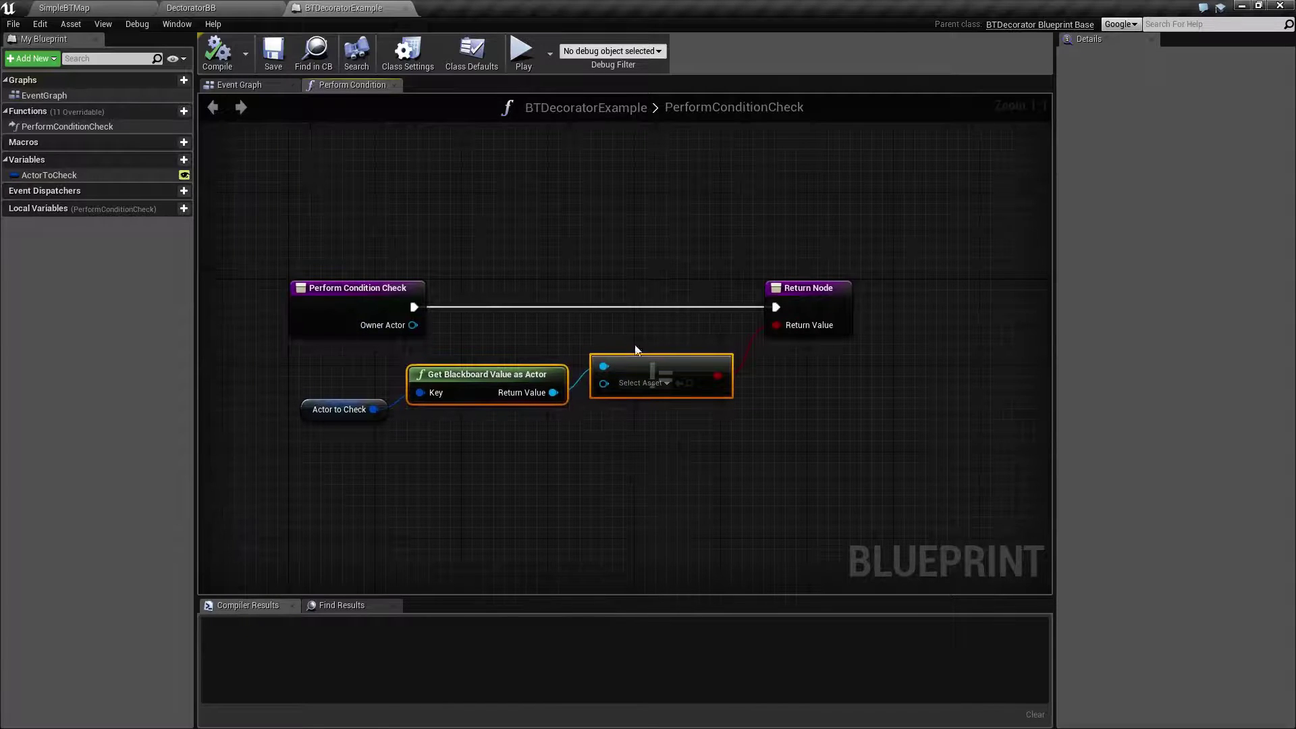
- Clear the Actor to Check key on BTDecoratorExample in the behavior tree and reassign it to Player
left_click(269, 8)
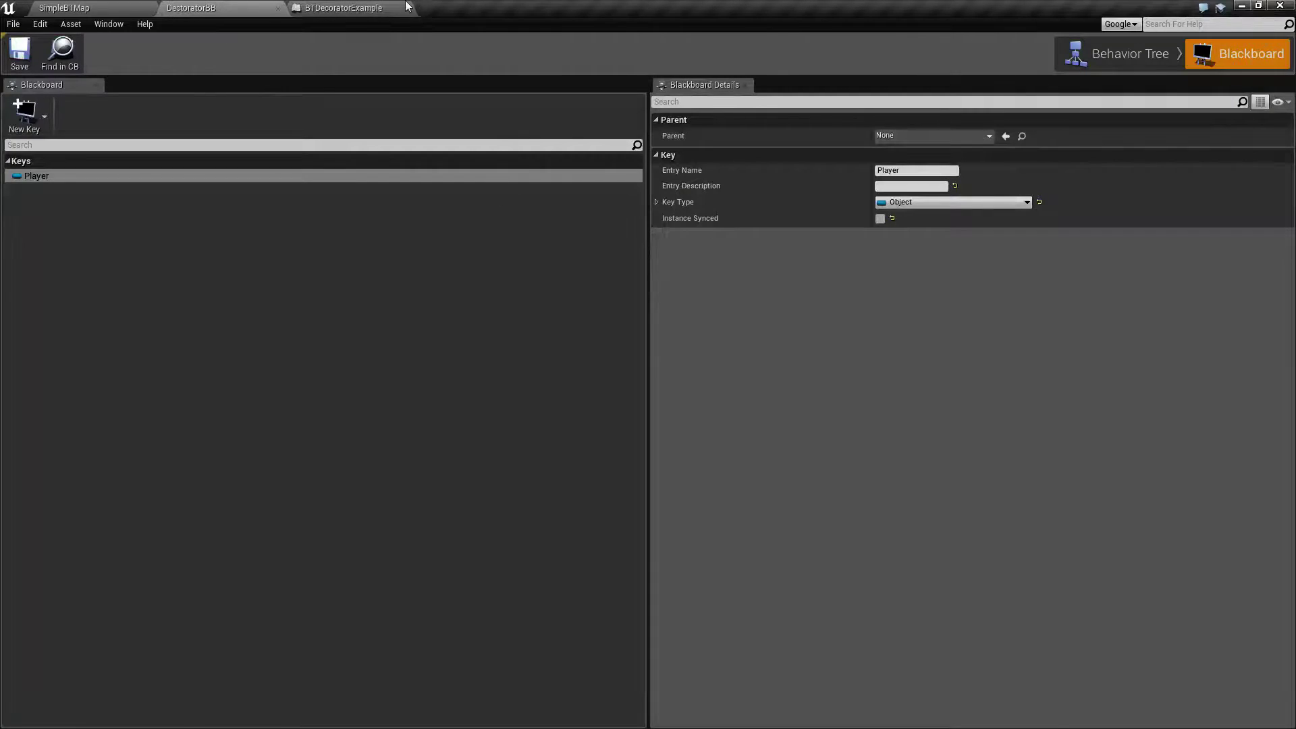
left_click(377, 8)
left_click(202, 8)
left_click(1103, 59)
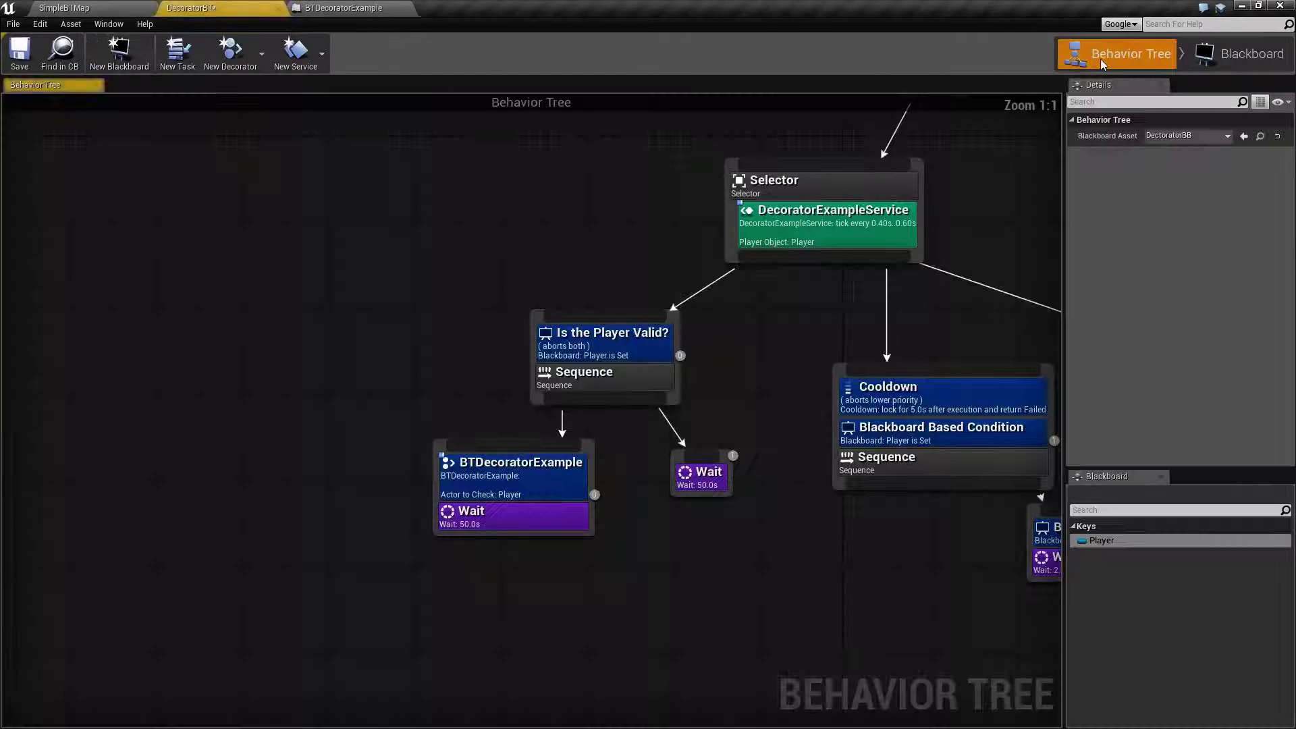
left_click(547, 489)
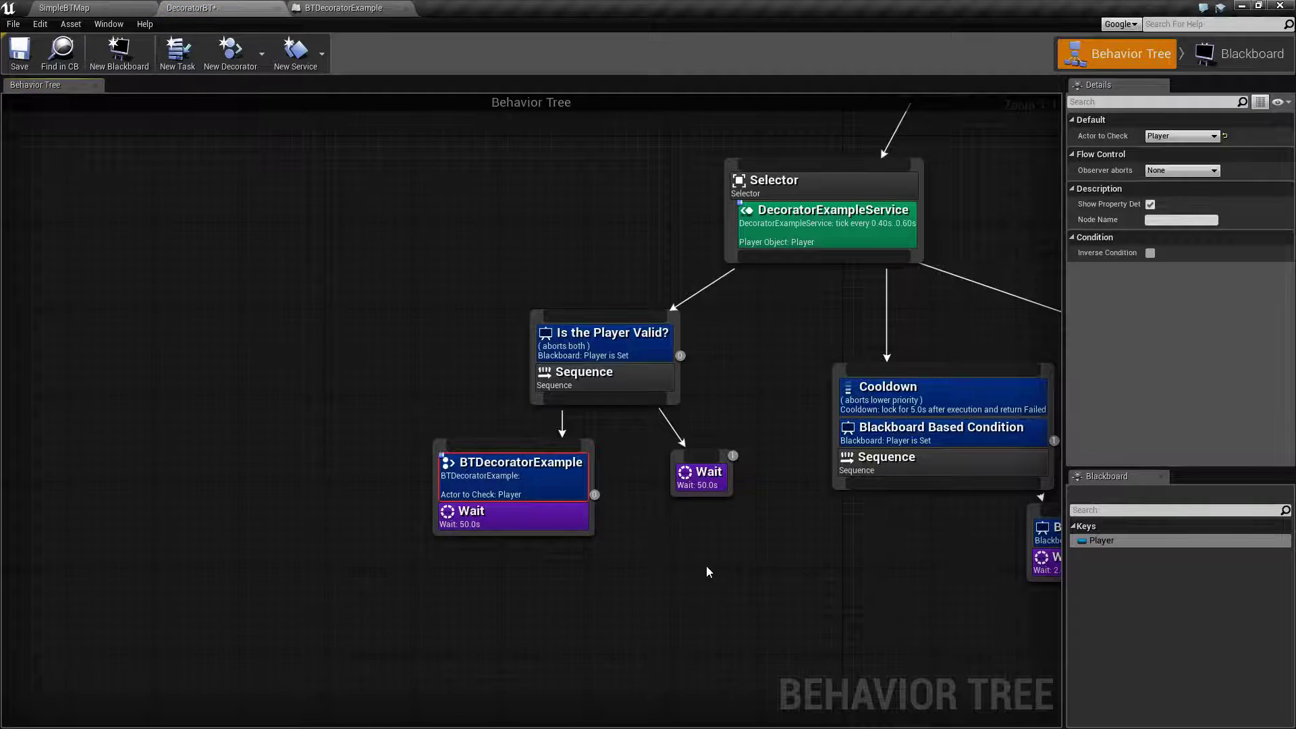
left_click(1183, 135)
left_click(1168, 147)
left_click(1185, 137)
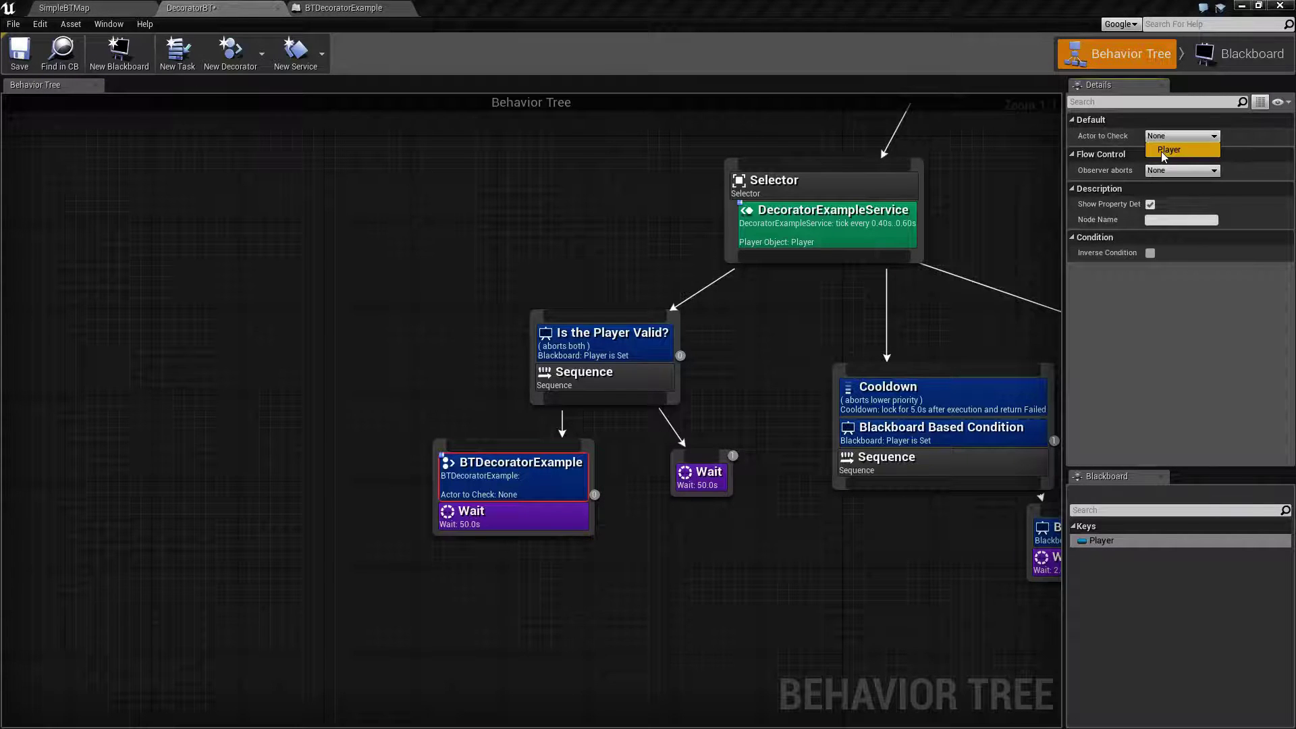
left_click(1167, 157)
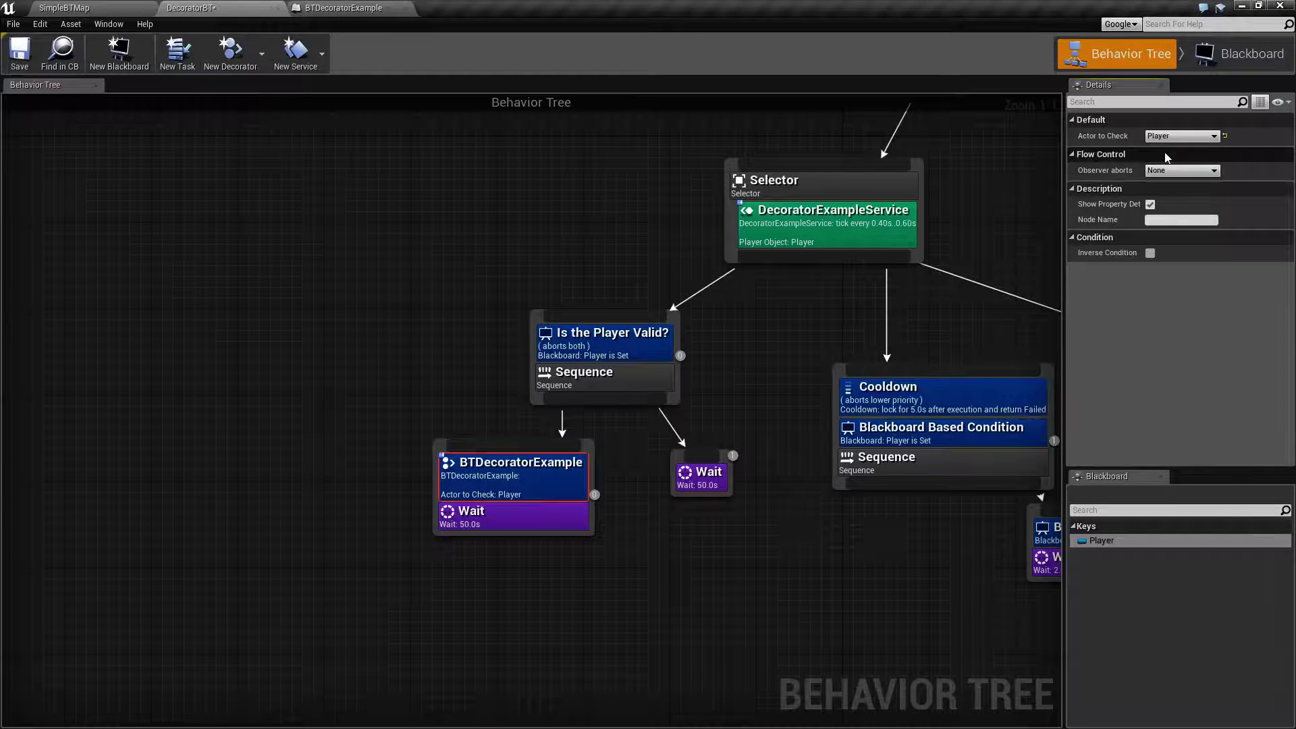
- Set the observer aborts of BTDecoratorExample to Self and save the behavior tree
left_click(1224, 56)
left_click(1094, 60)
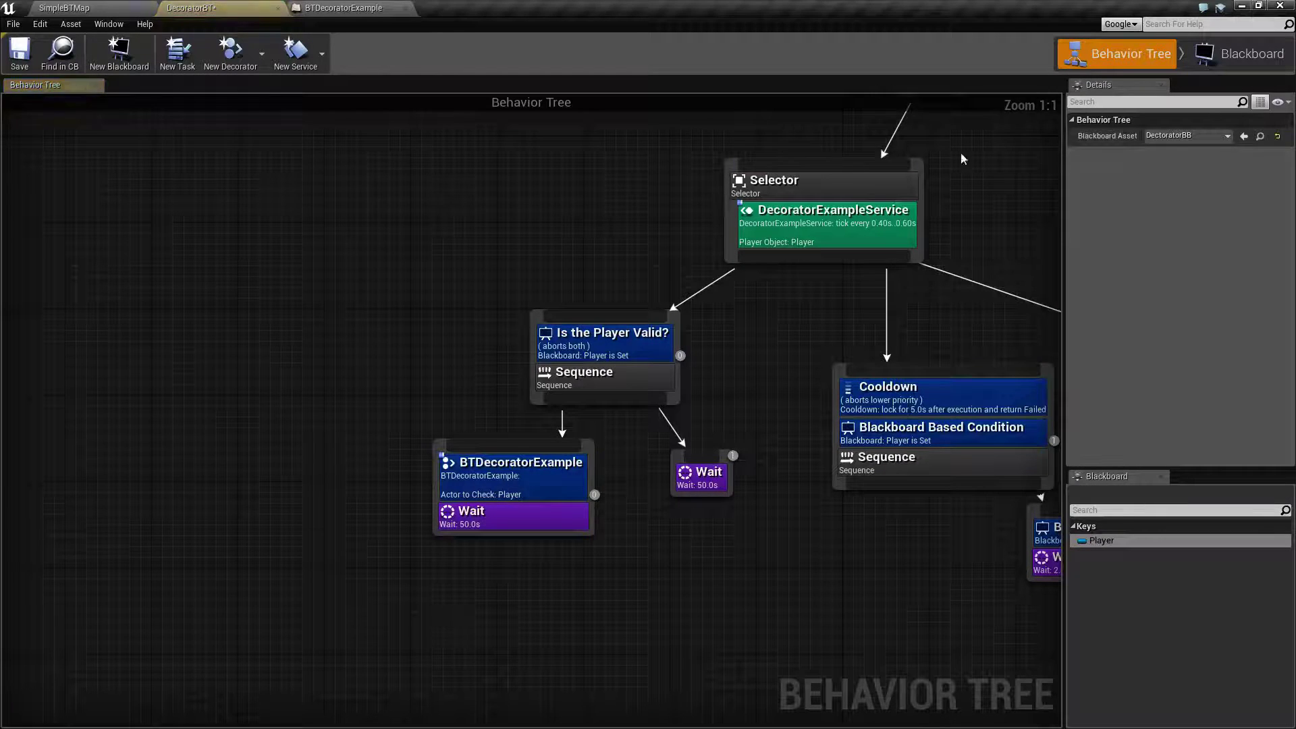
left_click(516, 493)
left_click(1169, 172)
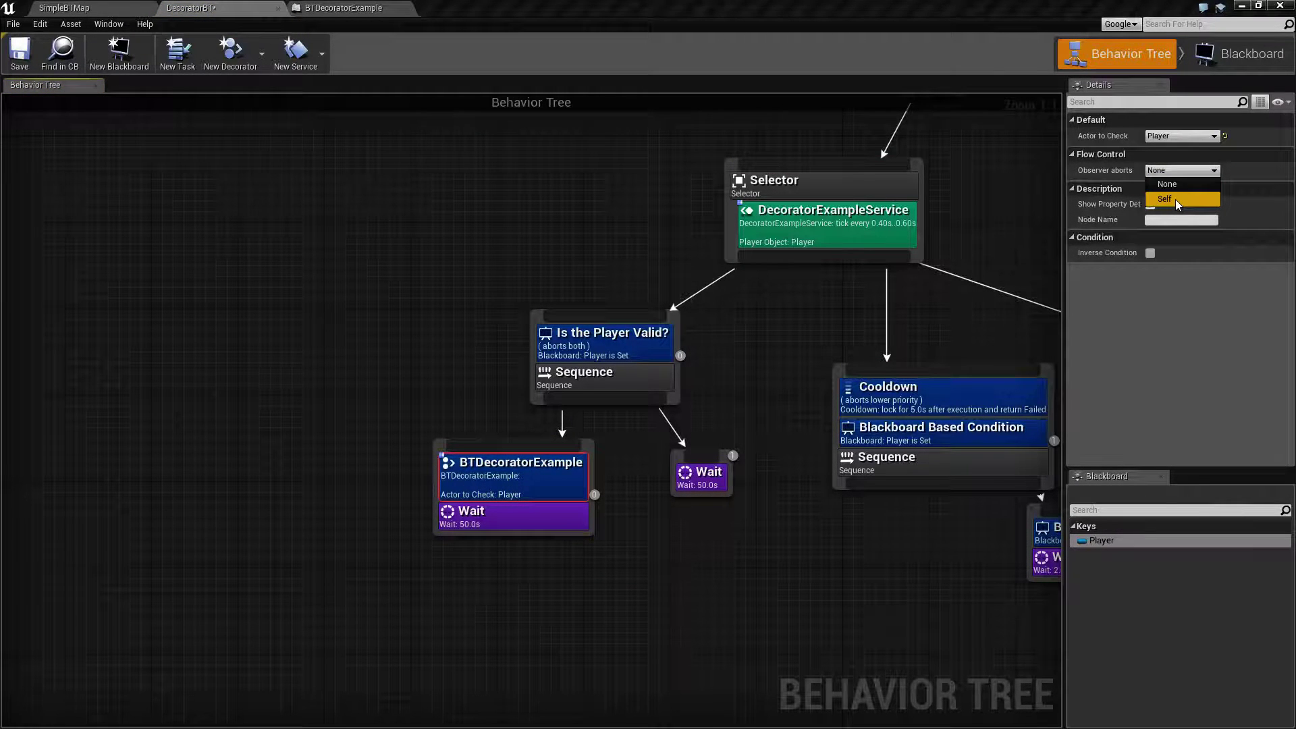
left_click(1175, 199)
right_click_drag(683, 608, 568, 599)
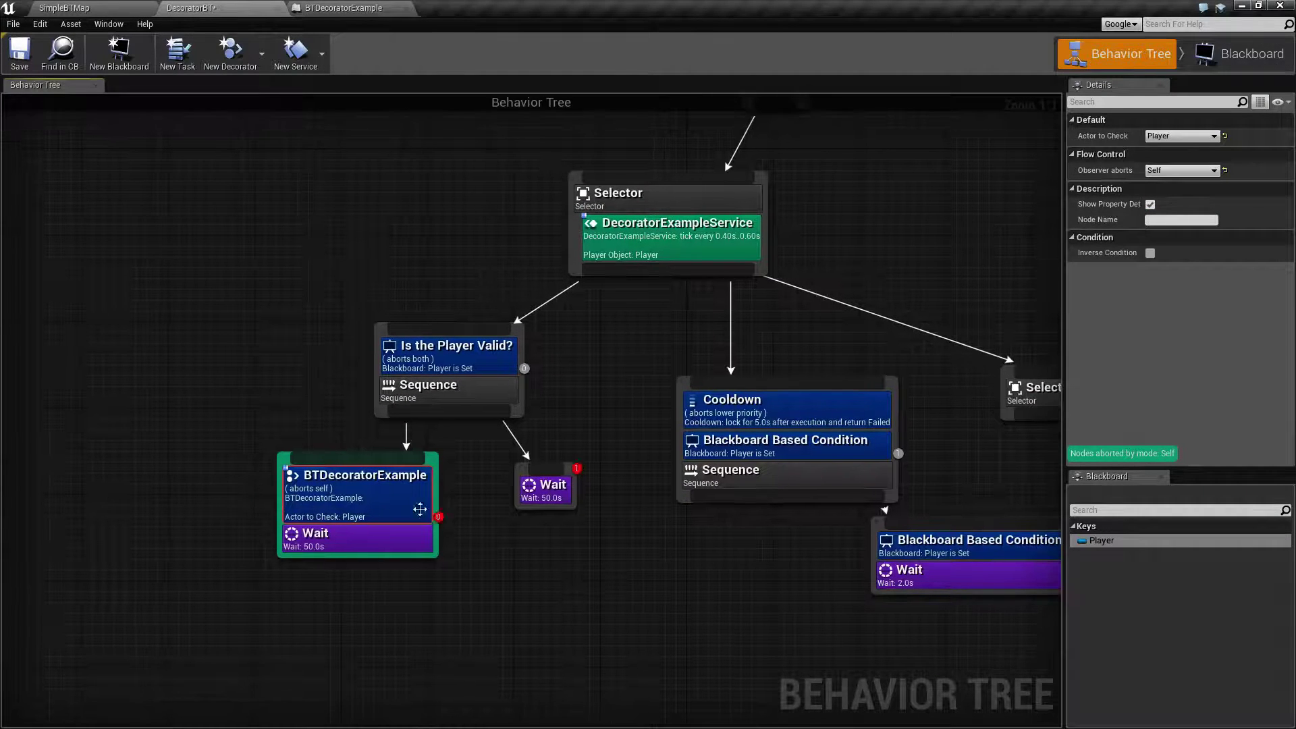
left_click(19, 54)
- Delete the Is the Player Valid? decorator from the Sequence node
left_click(459, 356)
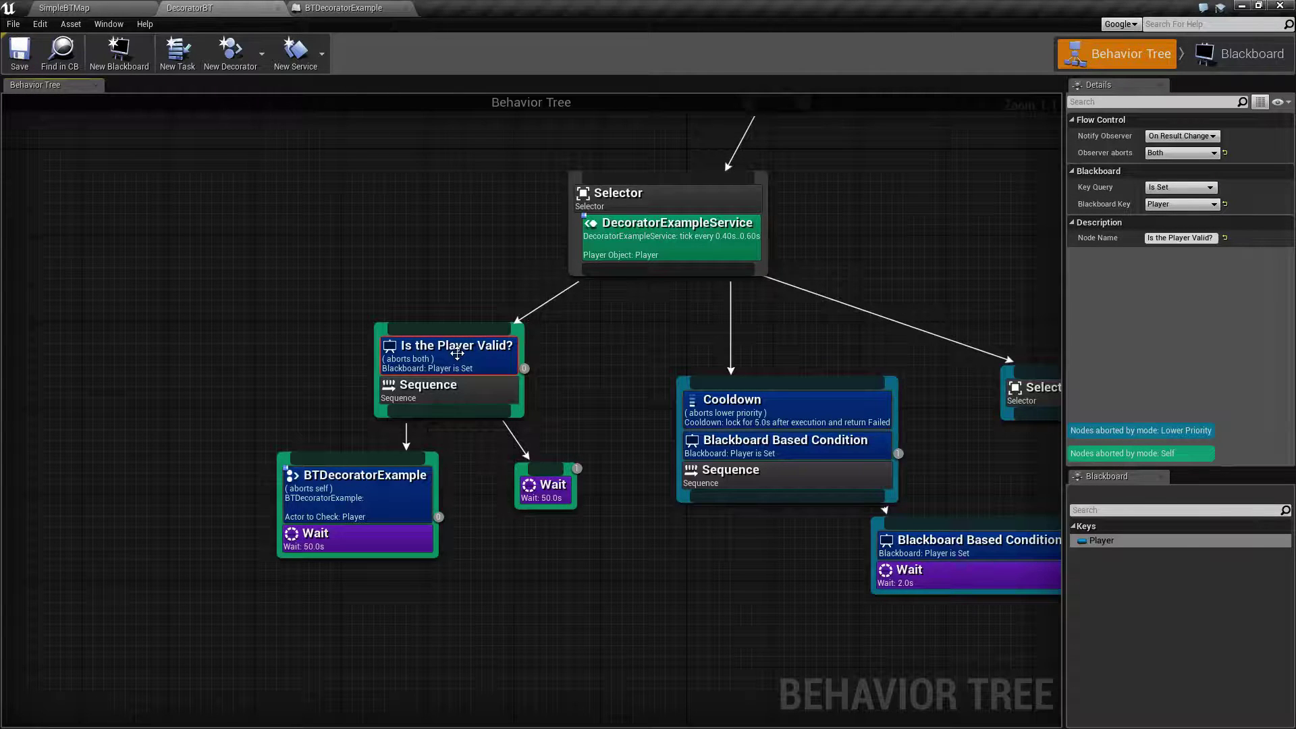
left_click(506, 342, "ctrl")
left_click(481, 347)
key("Delete")
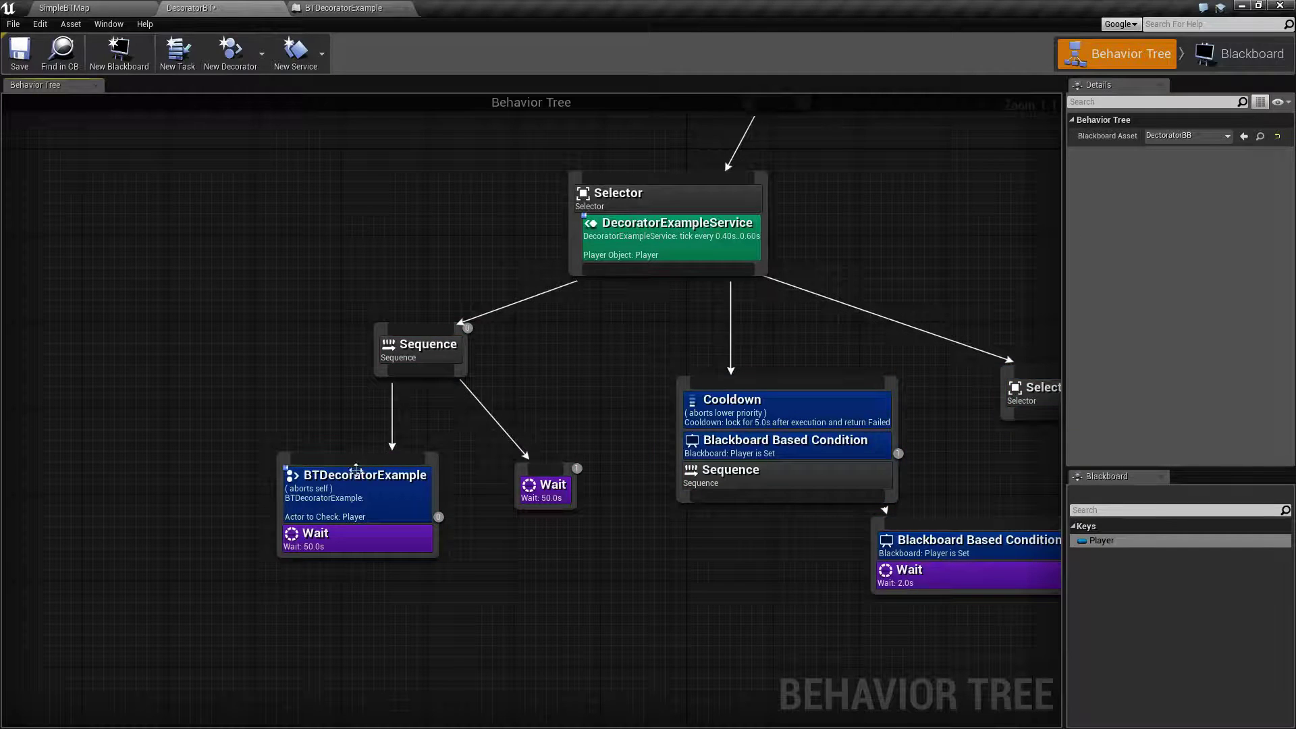
- Reposition the Wait node carrying BTDecoratorExample below the Sequence and save the behavior tree
left_click_drag(436, 471, 403, 448)
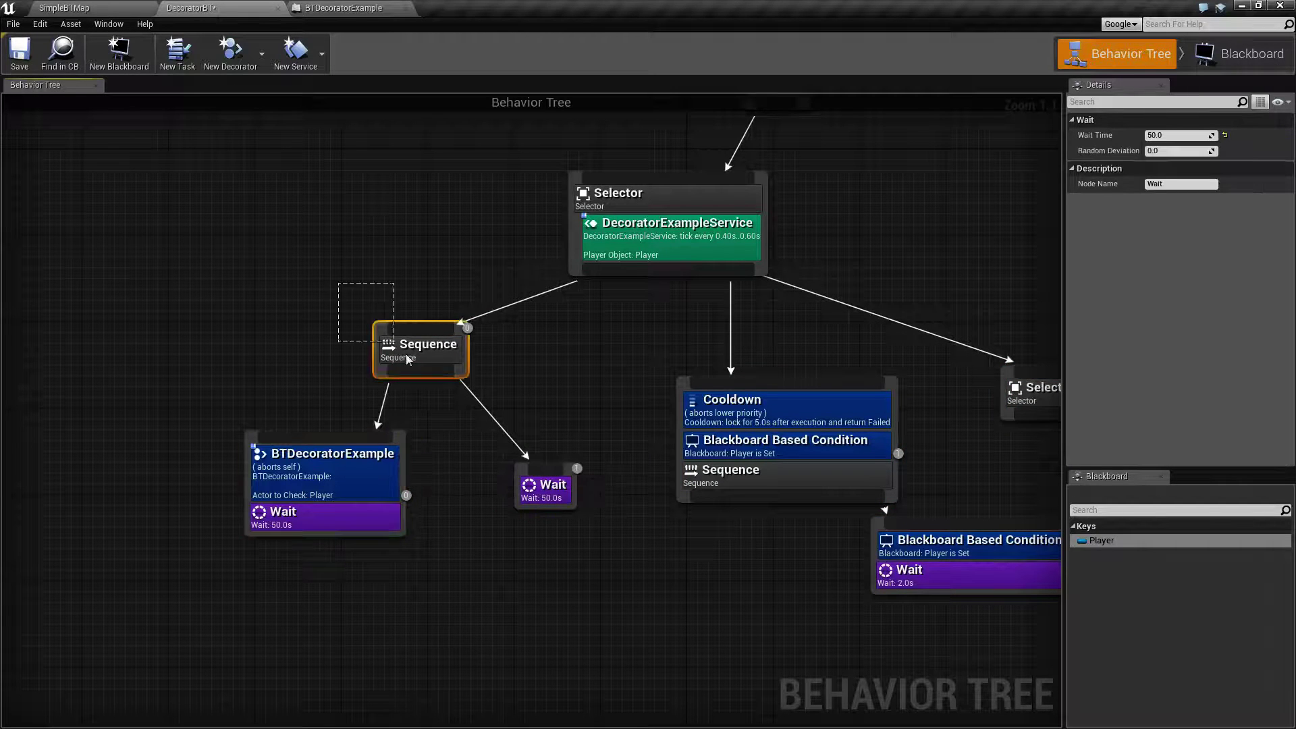
left_click_drag(361, 306, 541, 392)
left_click(539, 391)
left_click(19, 53)
- Play SimpleBTMap and watch how BTDecoratorExample behaves in the running behavior tree
left_click(87, 8)
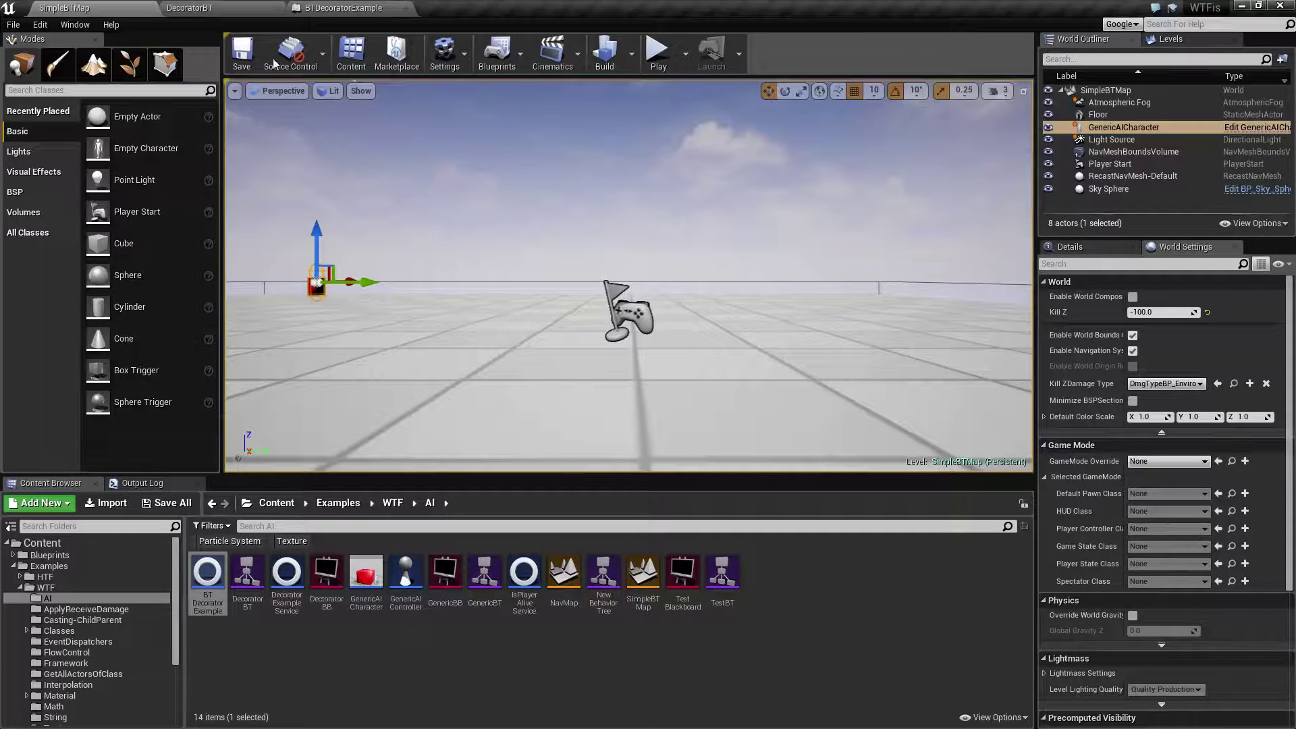
left_click(656, 52)
left_click(202, 8)
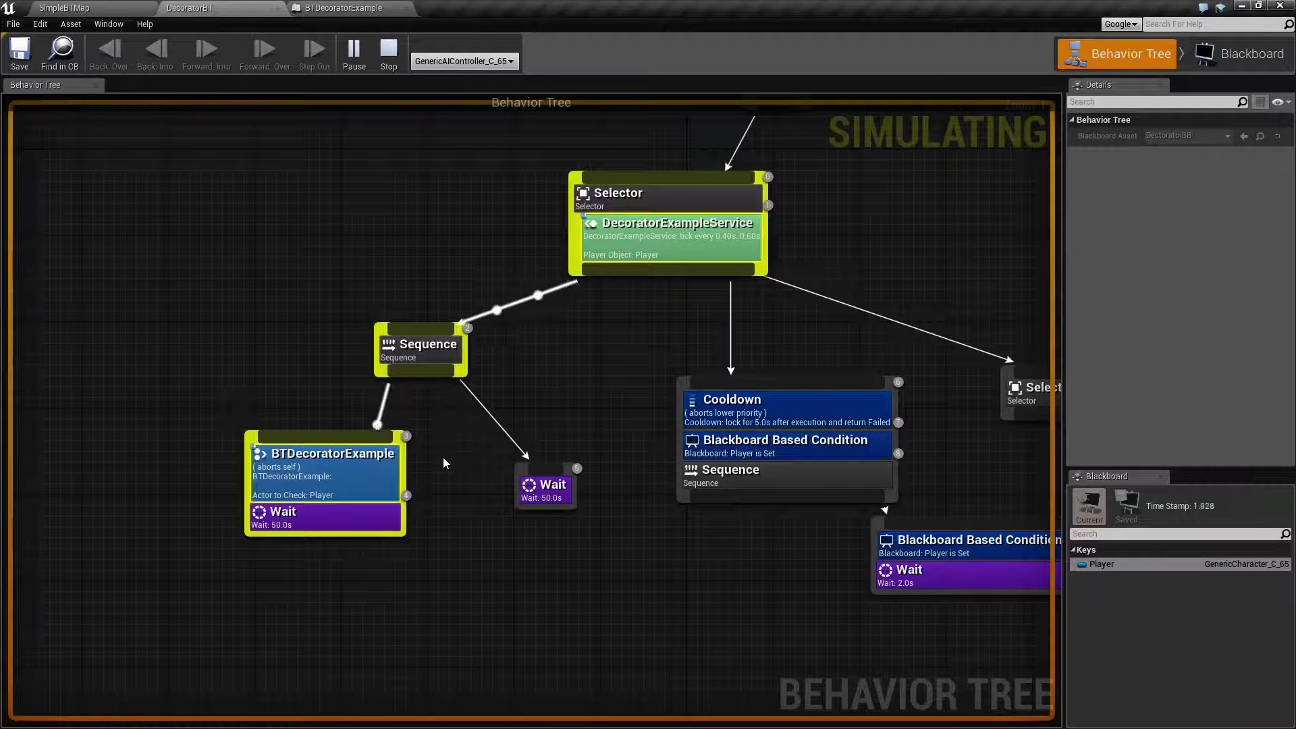
left_click(332, 465)
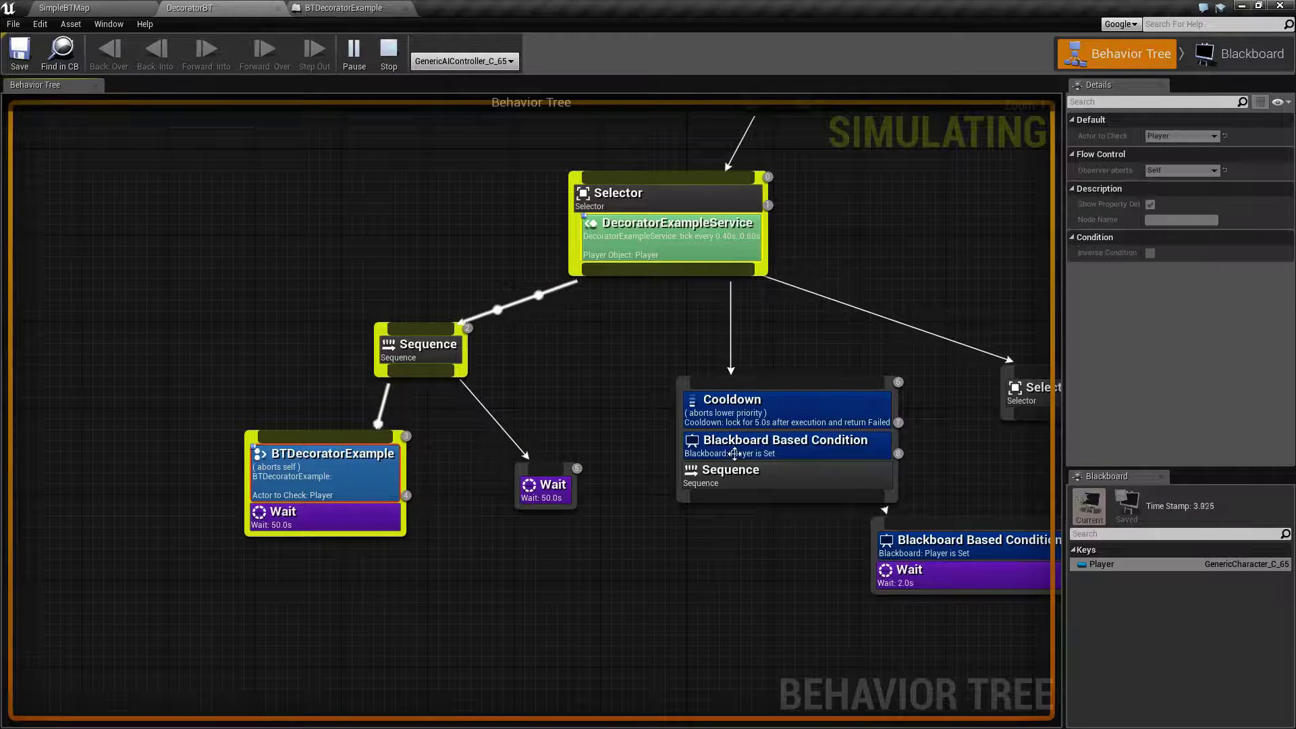
mouse_move(739, 444)
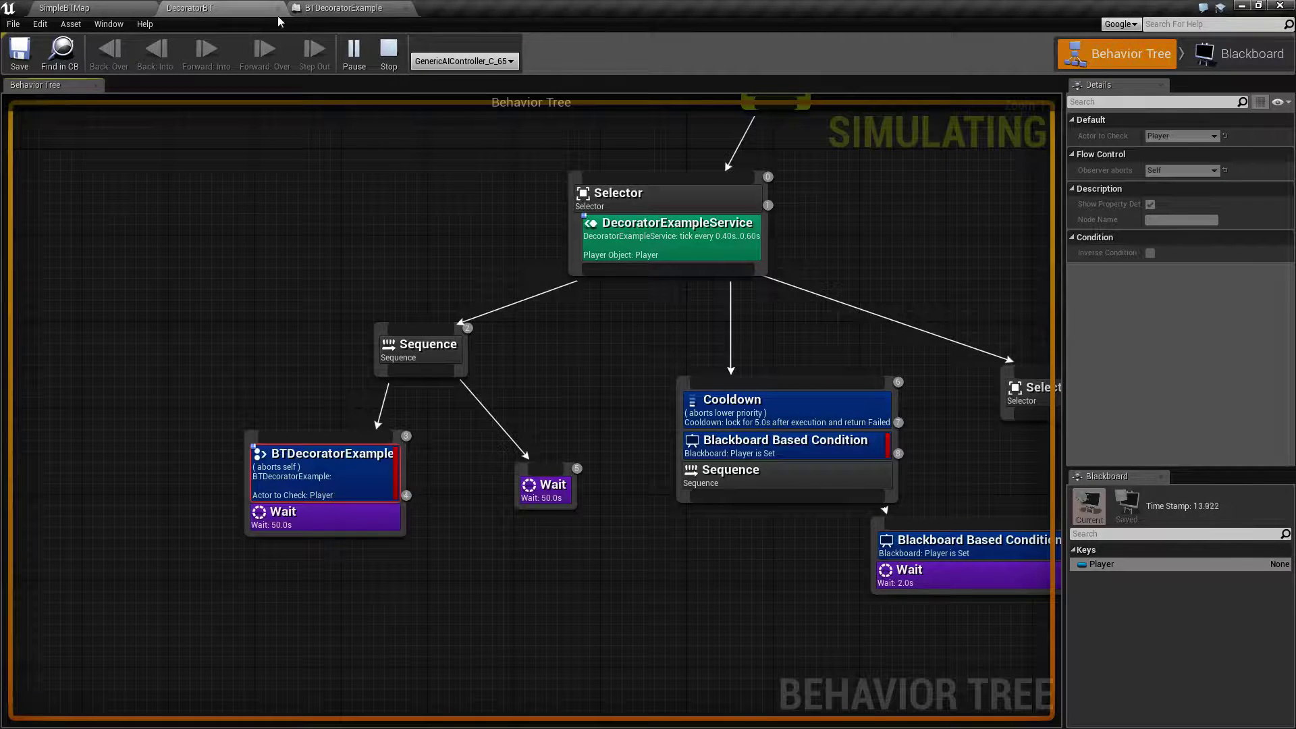
- Inspect the condition nodes in BTDecoratorExample's PerformConditionCheck while the simulation runs
left_click(361, 9)
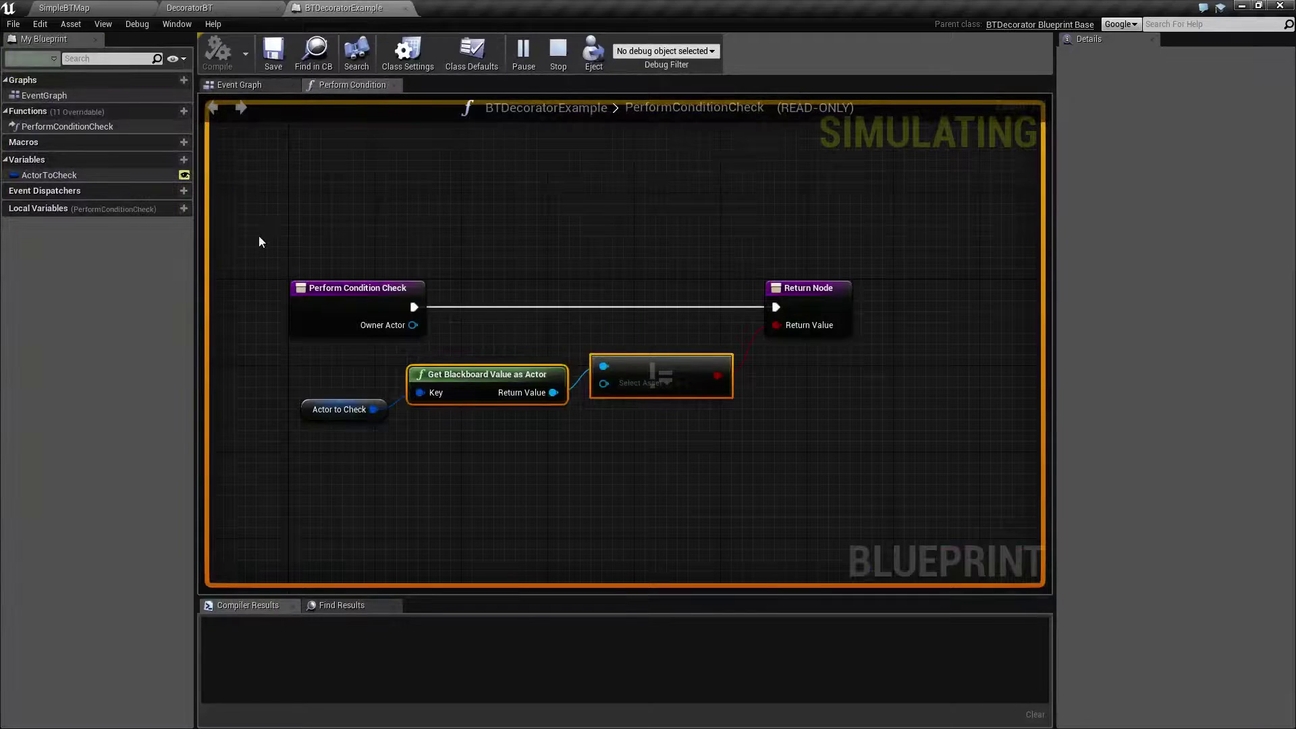
left_click_drag(331, 354, 706, 467)
left_click(709, 467)
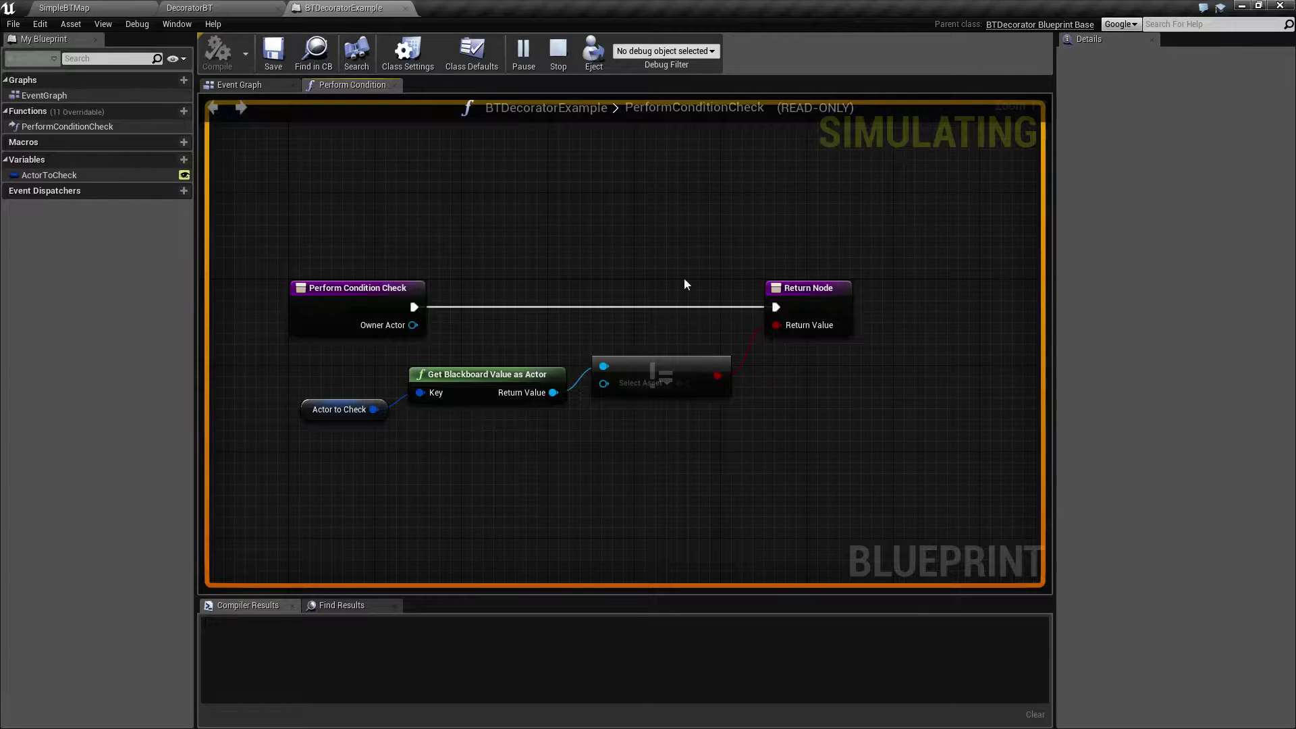
- Enable Inverse Condition on BTDecoratorExample and play SimpleBTMap
left_click(230, 8)
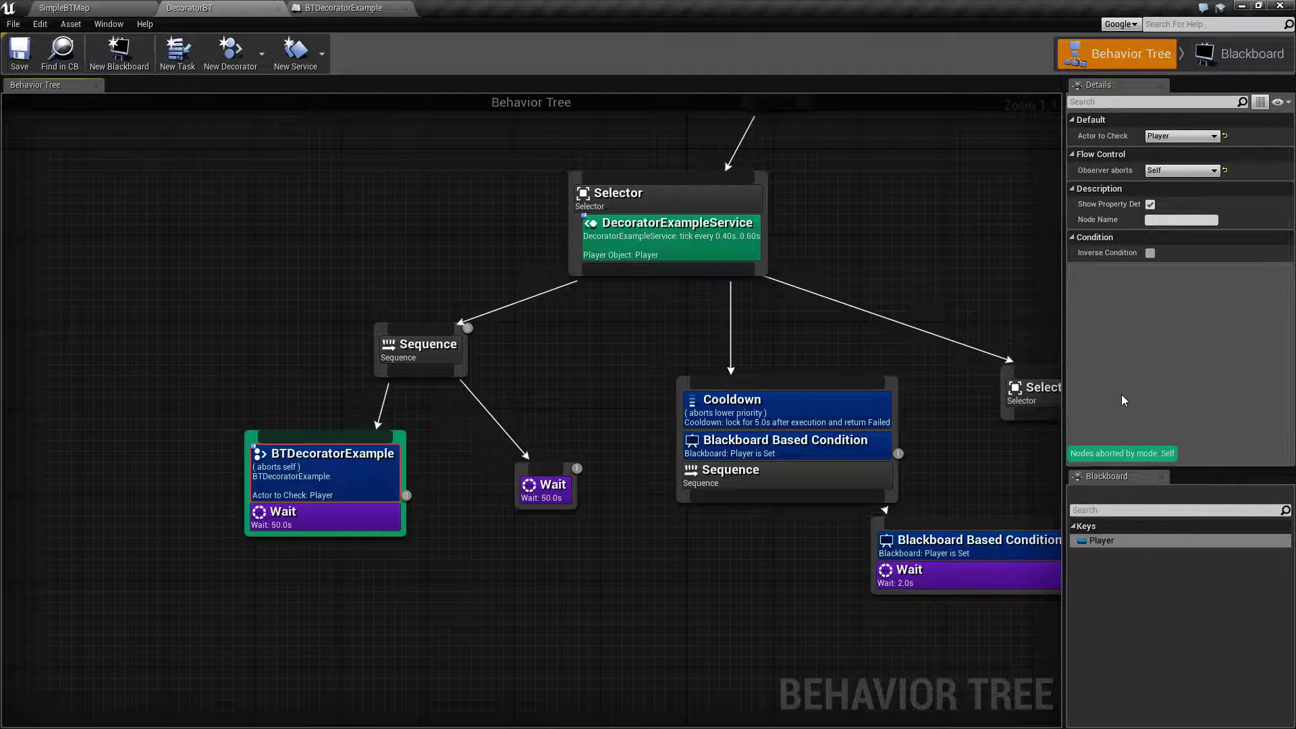
left_click(1149, 252)
left_click(72, 7)
left_click(658, 50)
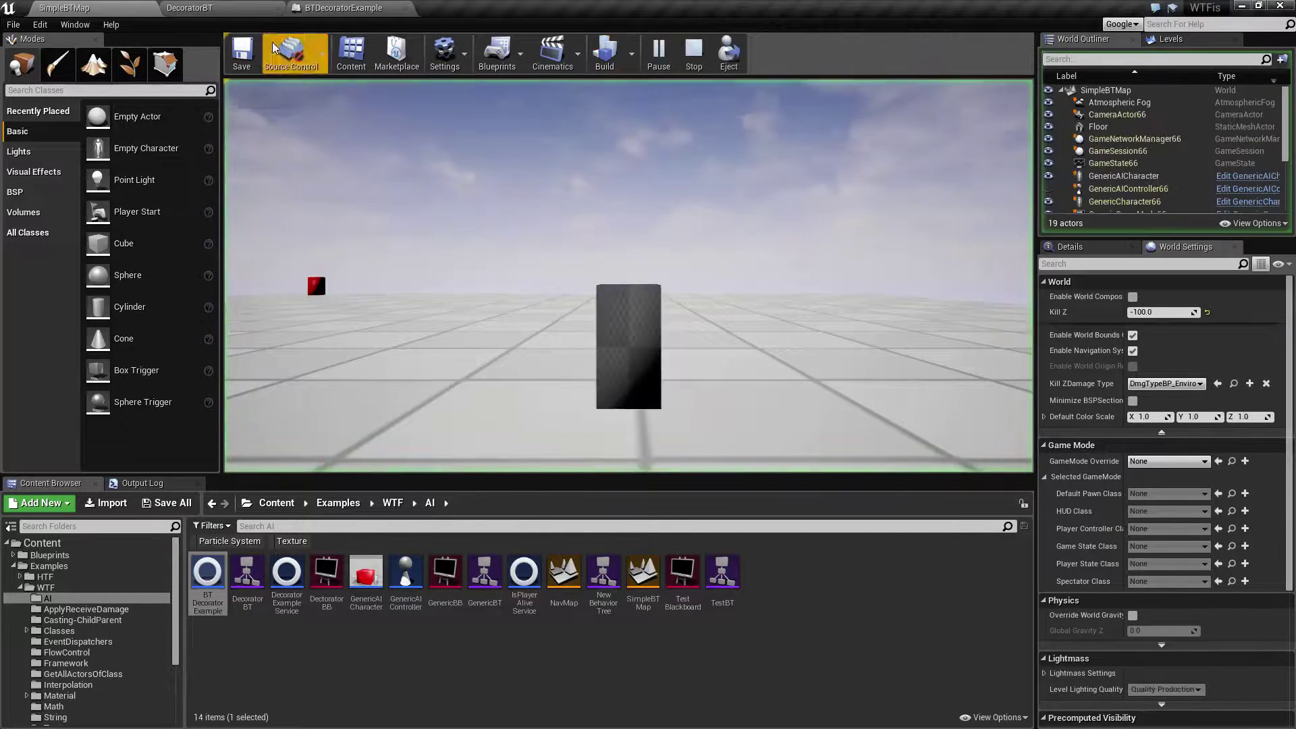
- Observe the branch execution under the inverted BTDecoratorExample in the running behavior tree, and stop the simulation
left_click(189, 7)
left_click_drag(180, 384, 409, 539)
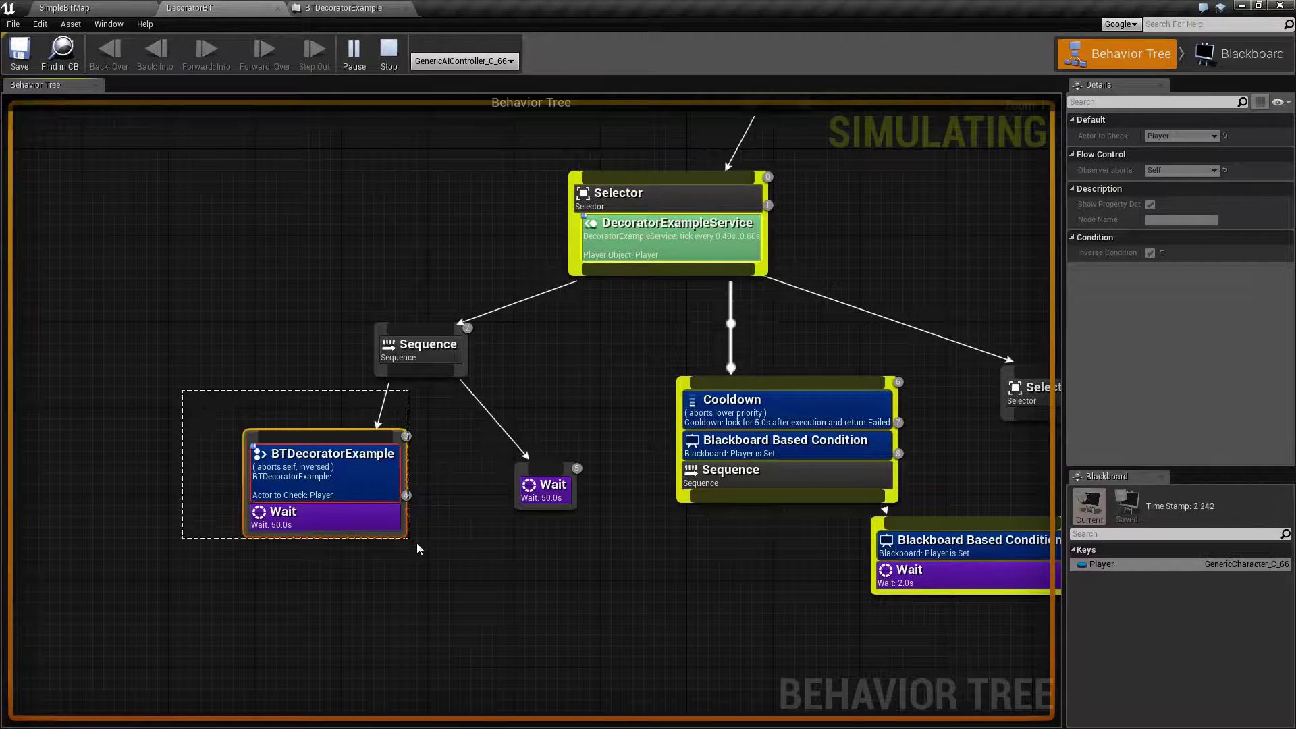
right_click_drag(462, 571, 425, 540)
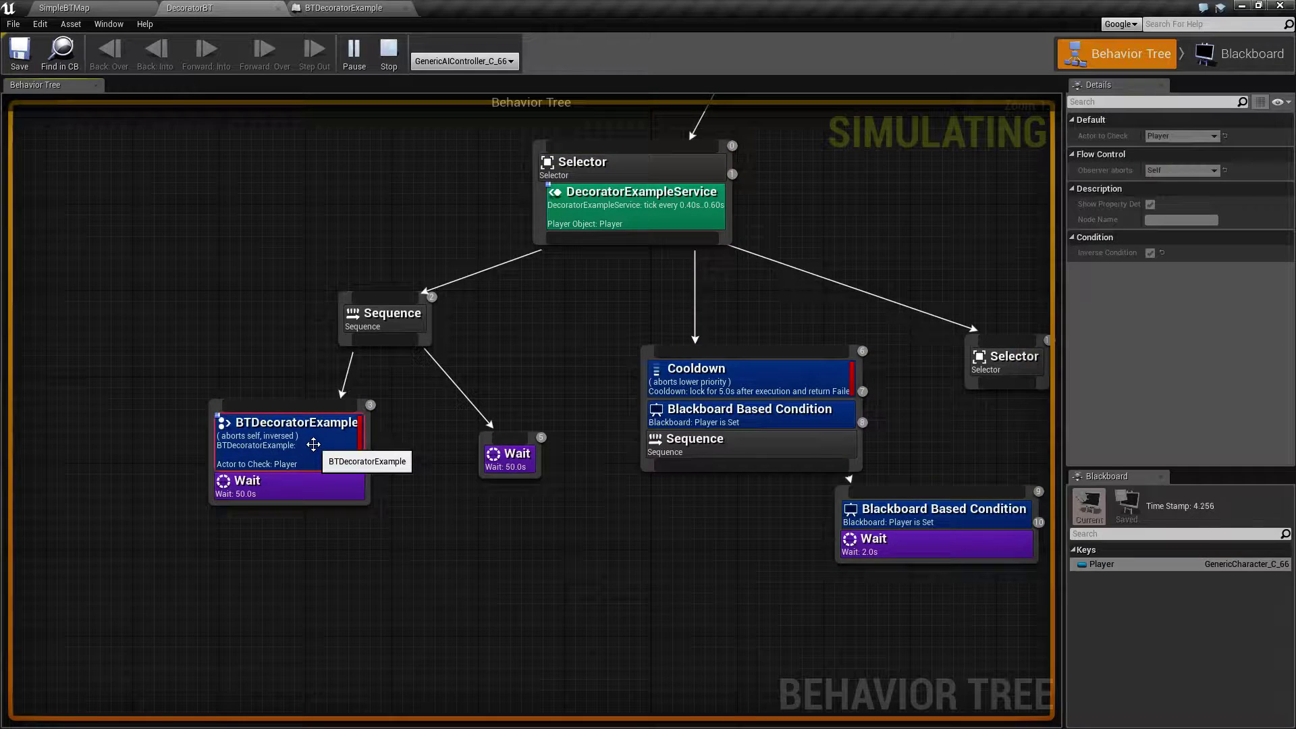
right_click_drag(430, 484, 435, 514)
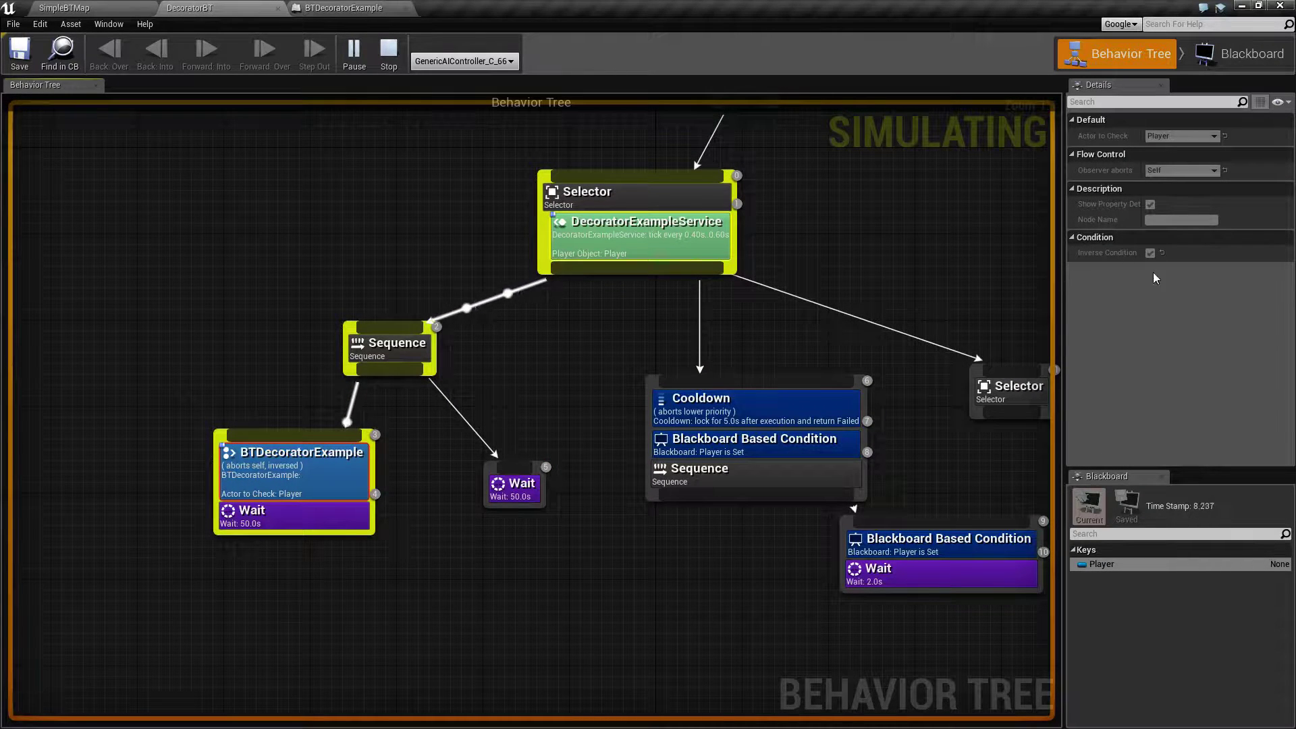
left_click(389, 54)
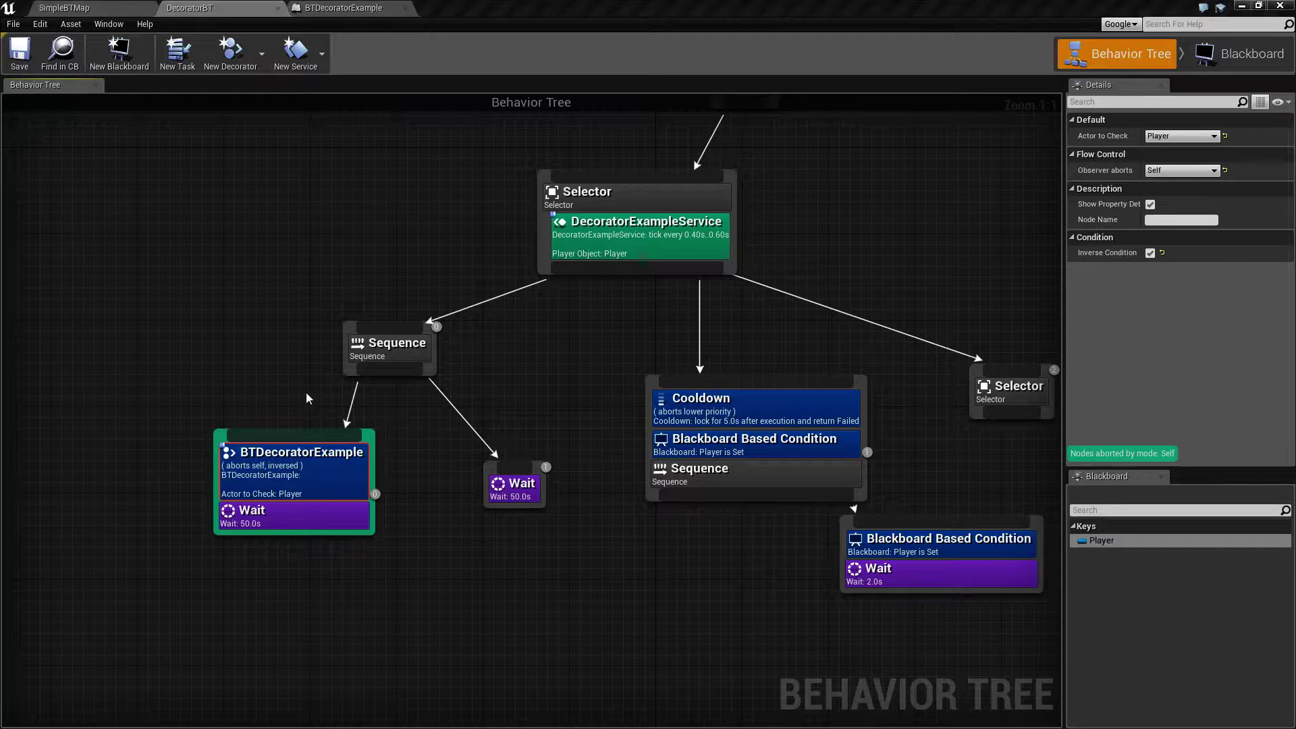
- Review the Selector with DecoratorExampleService, the Sequence and Cooldown branches, and the BTDecoratorExample properties
left_click(499, 378)
left_click_drag(365, 312, 709, 627)
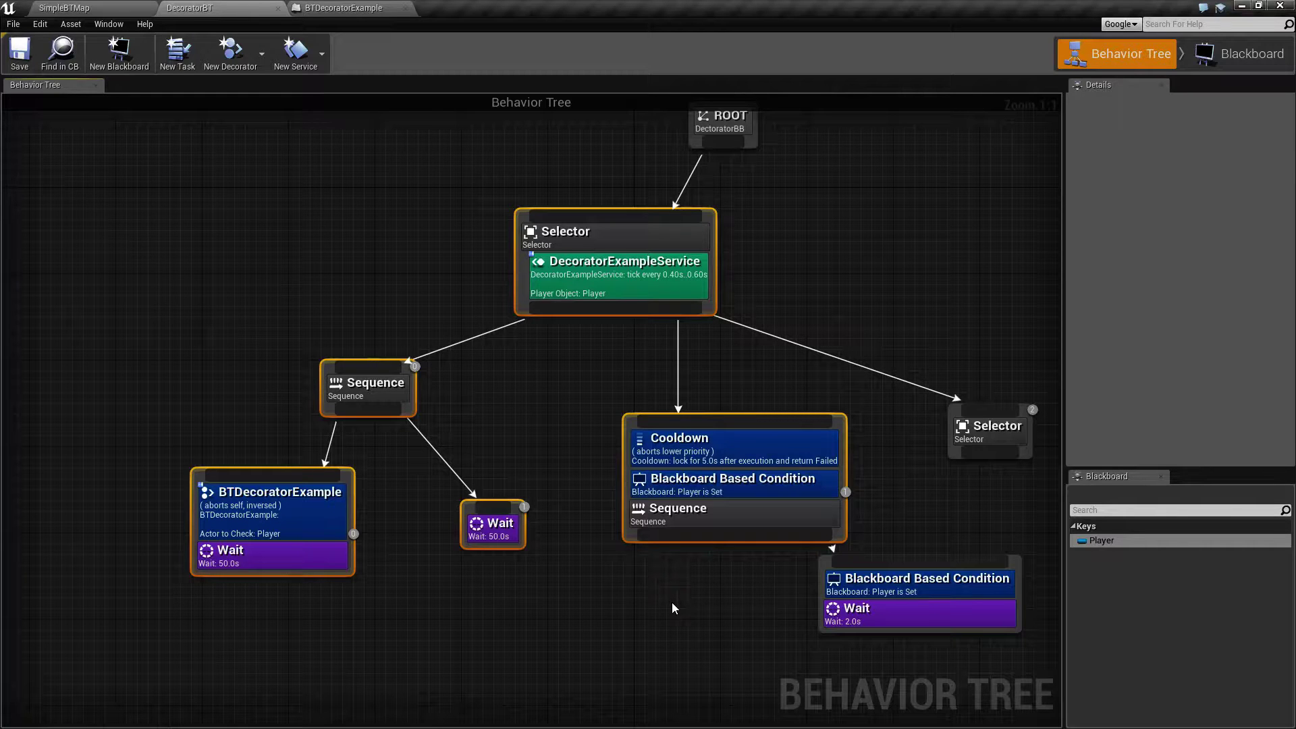
left_click(602, 286)
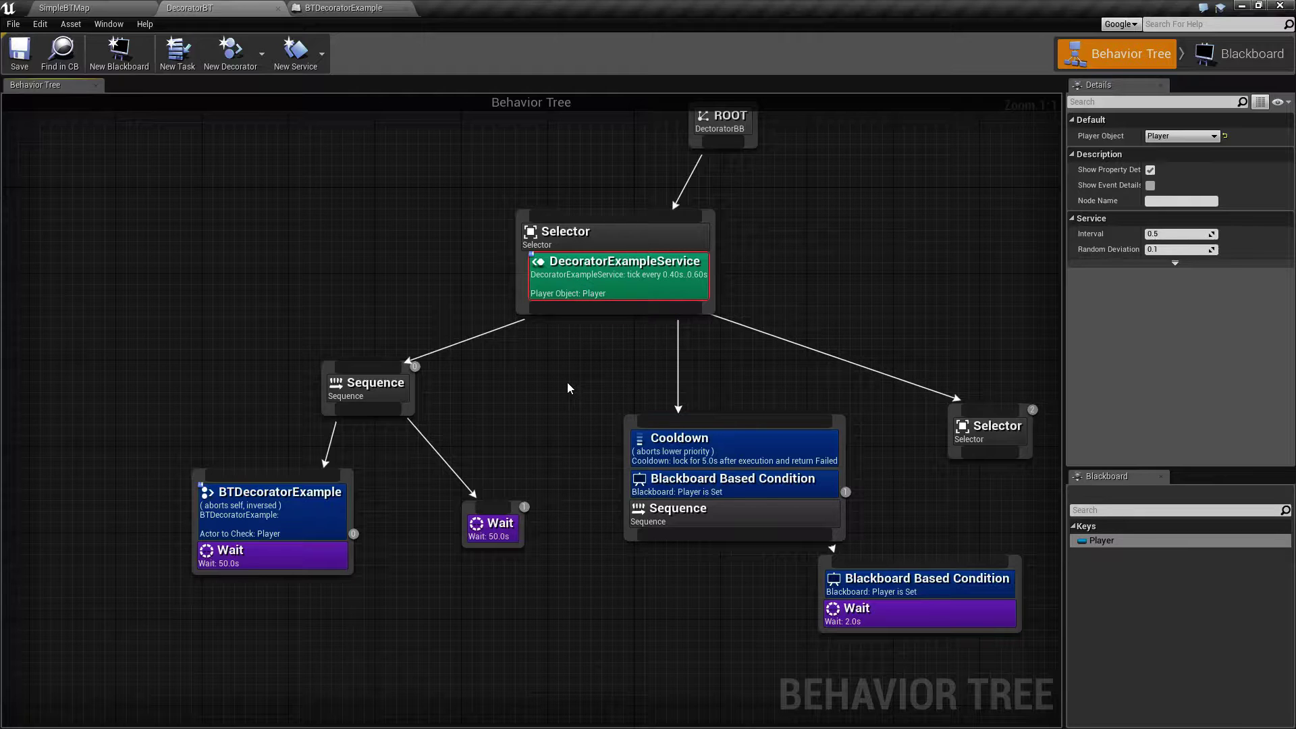
right_click_drag(544, 387, 608, 361)
left_click_drag(199, 428, 446, 591)
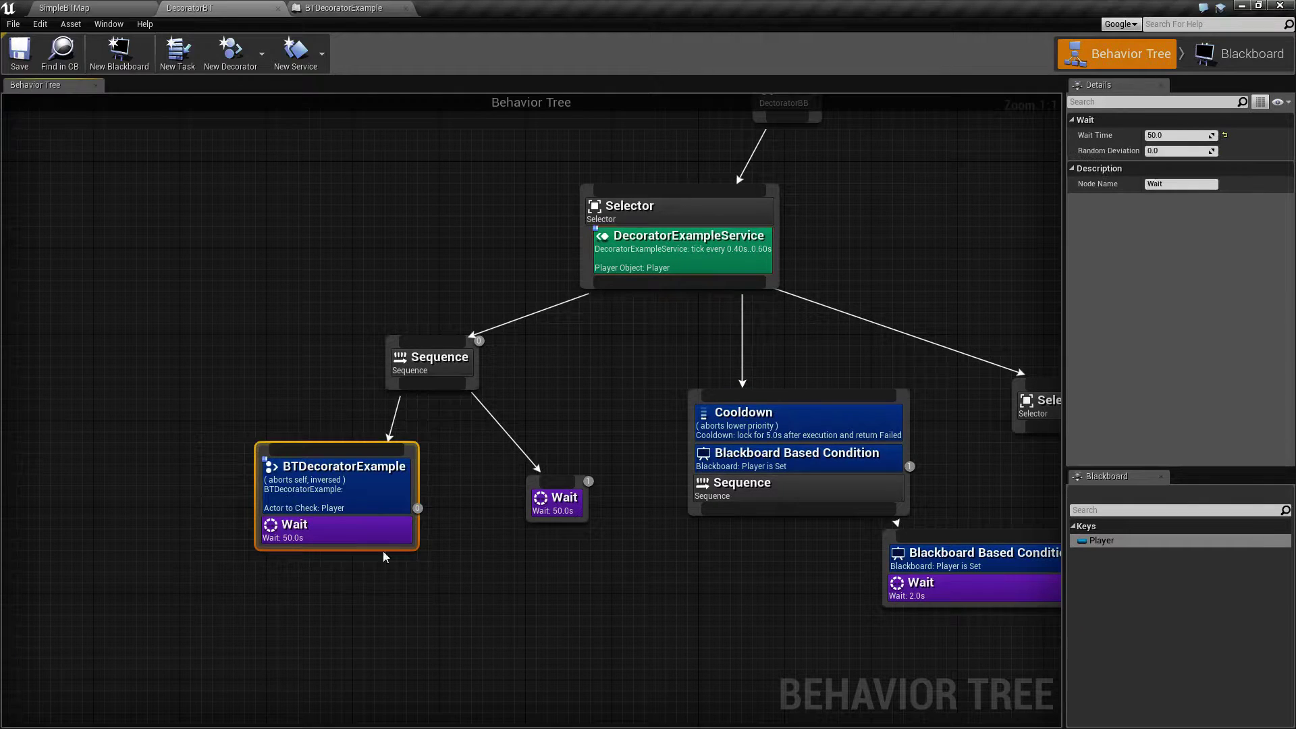
left_click(330, 484)
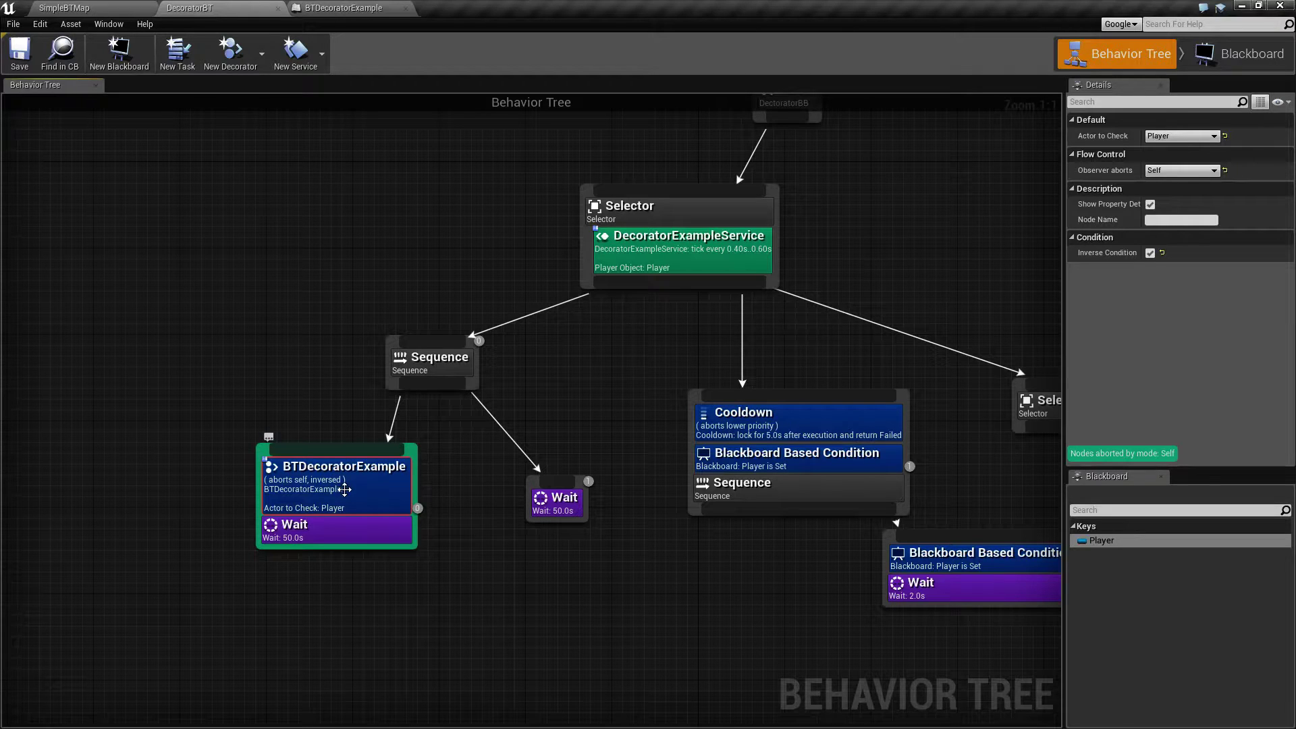
left_click(434, 601)
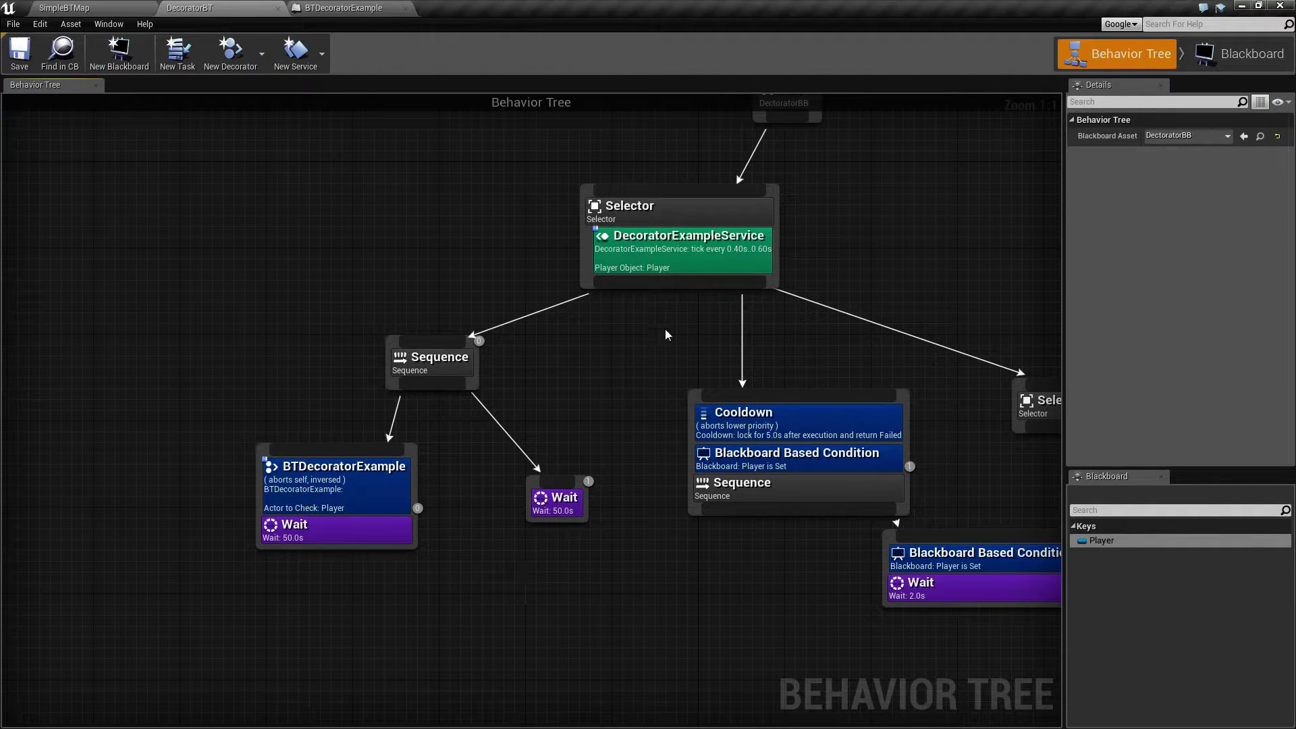
left_click_drag(246, 214, 628, 563)
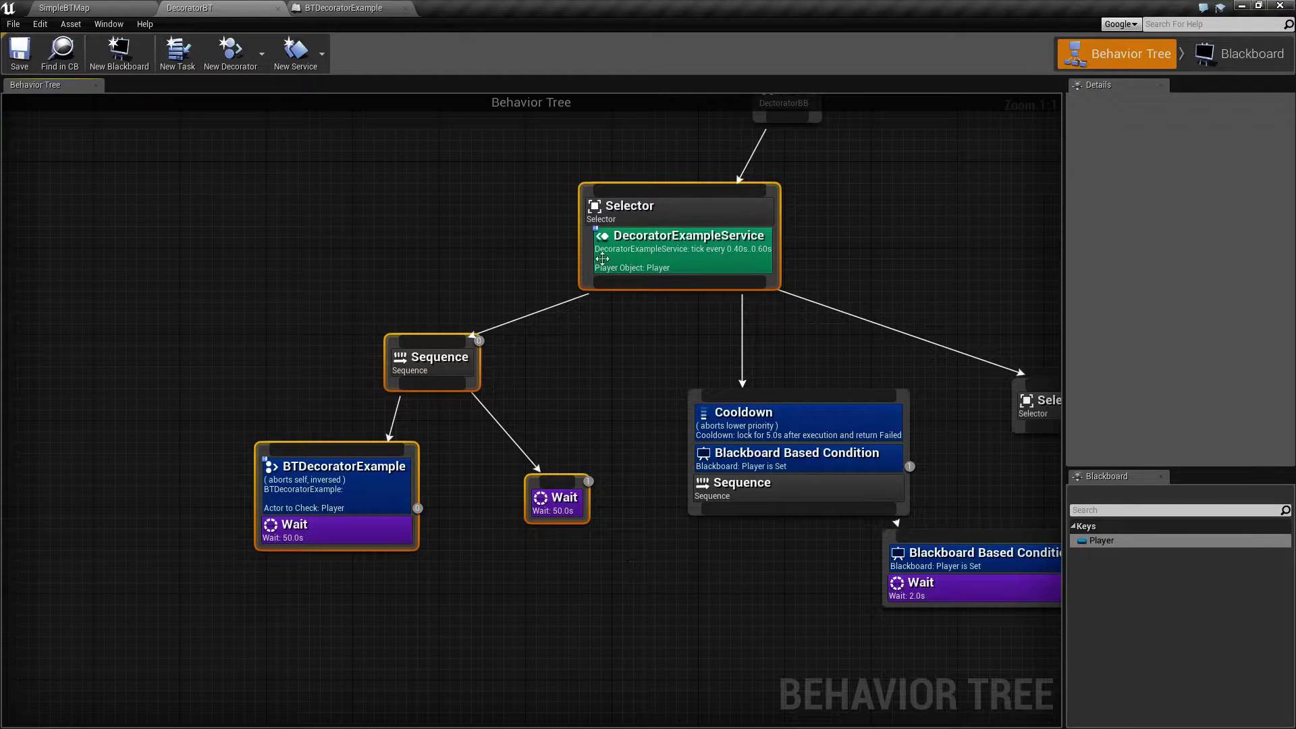
left_click(577, 359)
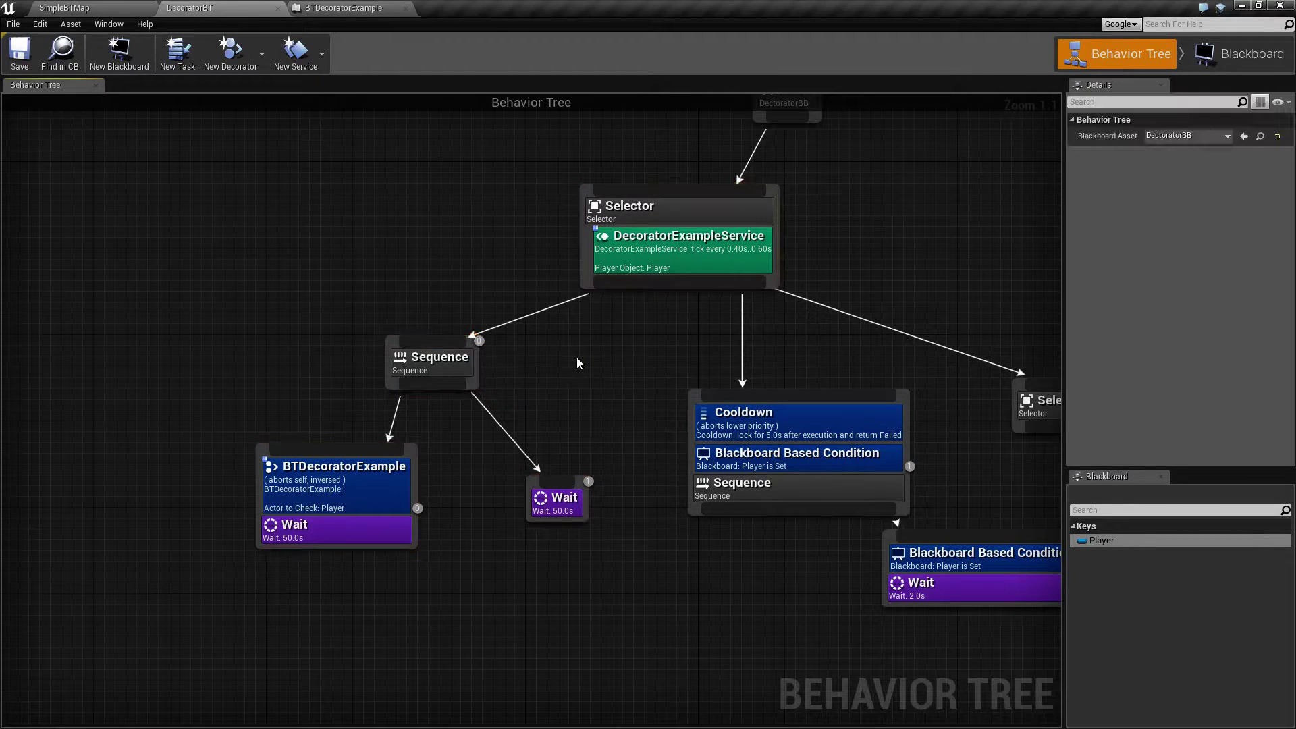
- Compare the properties of the Wait task under the Sequence with those of its BTDecoratorExample decorator
left_click(581, 199)
left_click(695, 326)
left_click(324, 530)
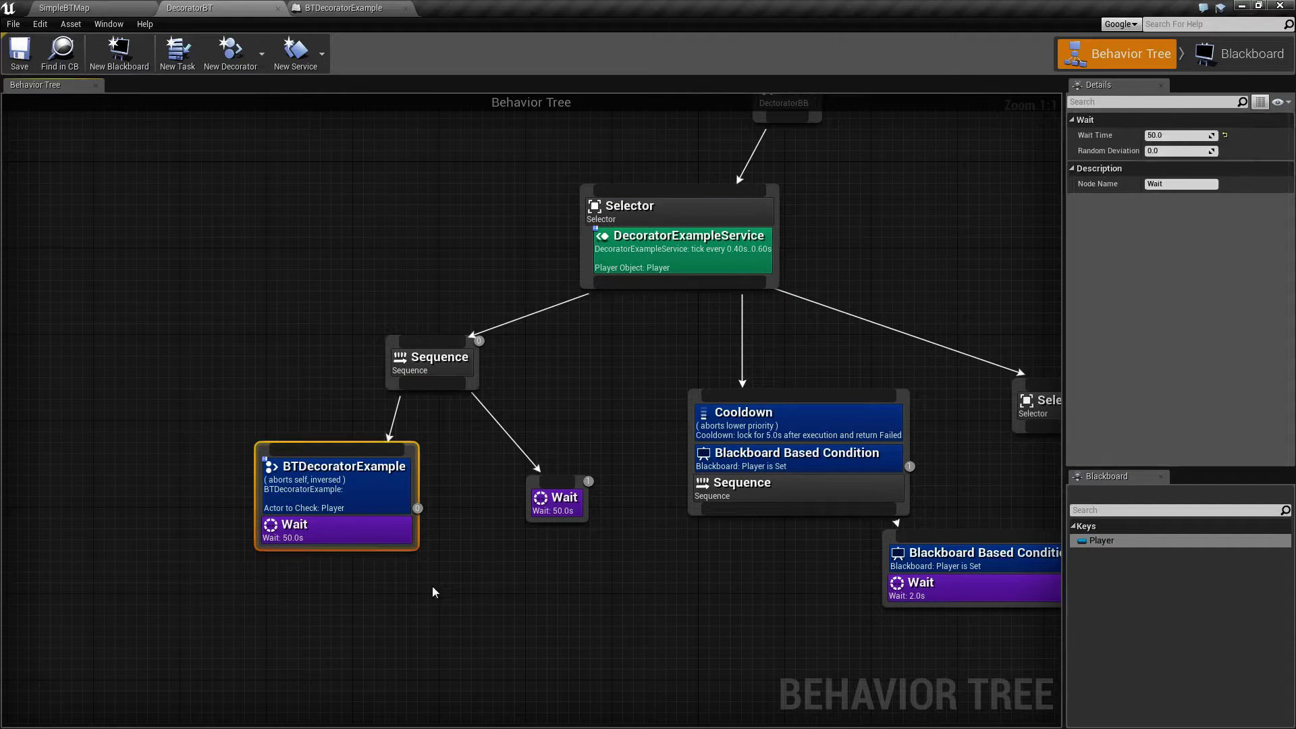
left_click(327, 475)
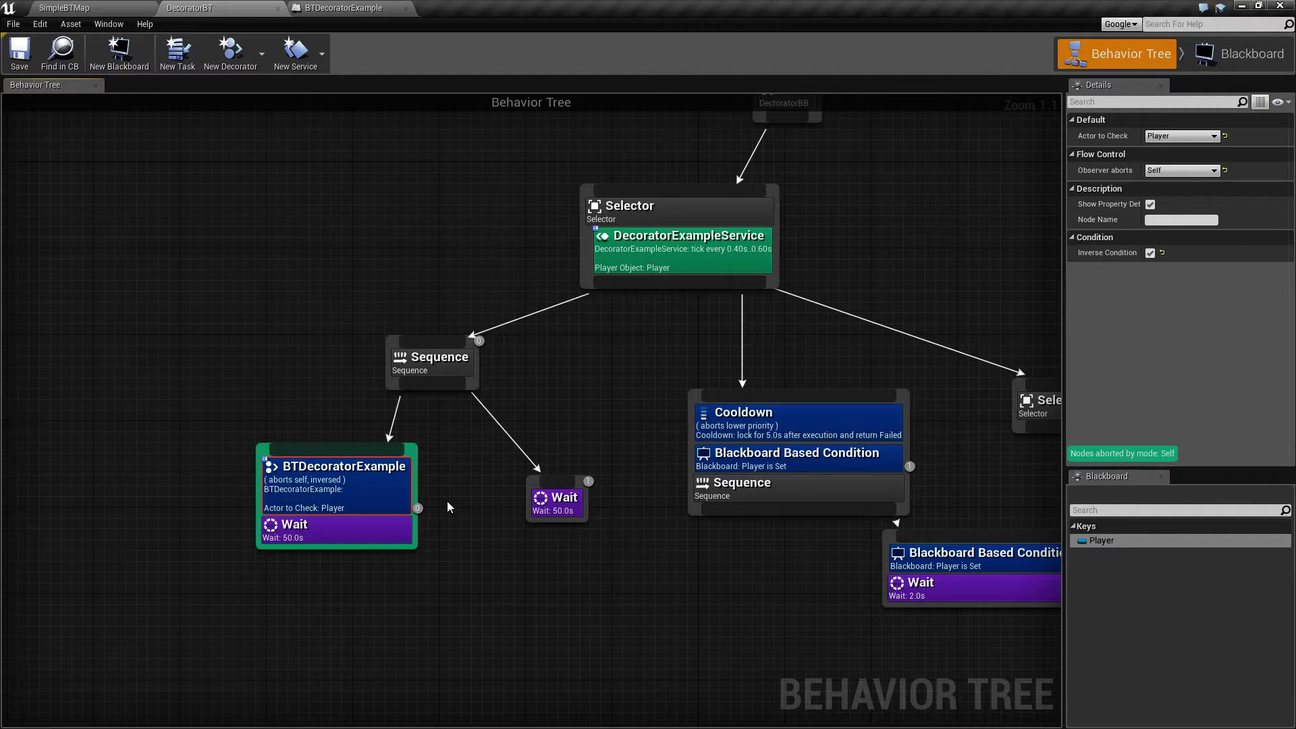
left_click_drag(151, 475, 255, 535)
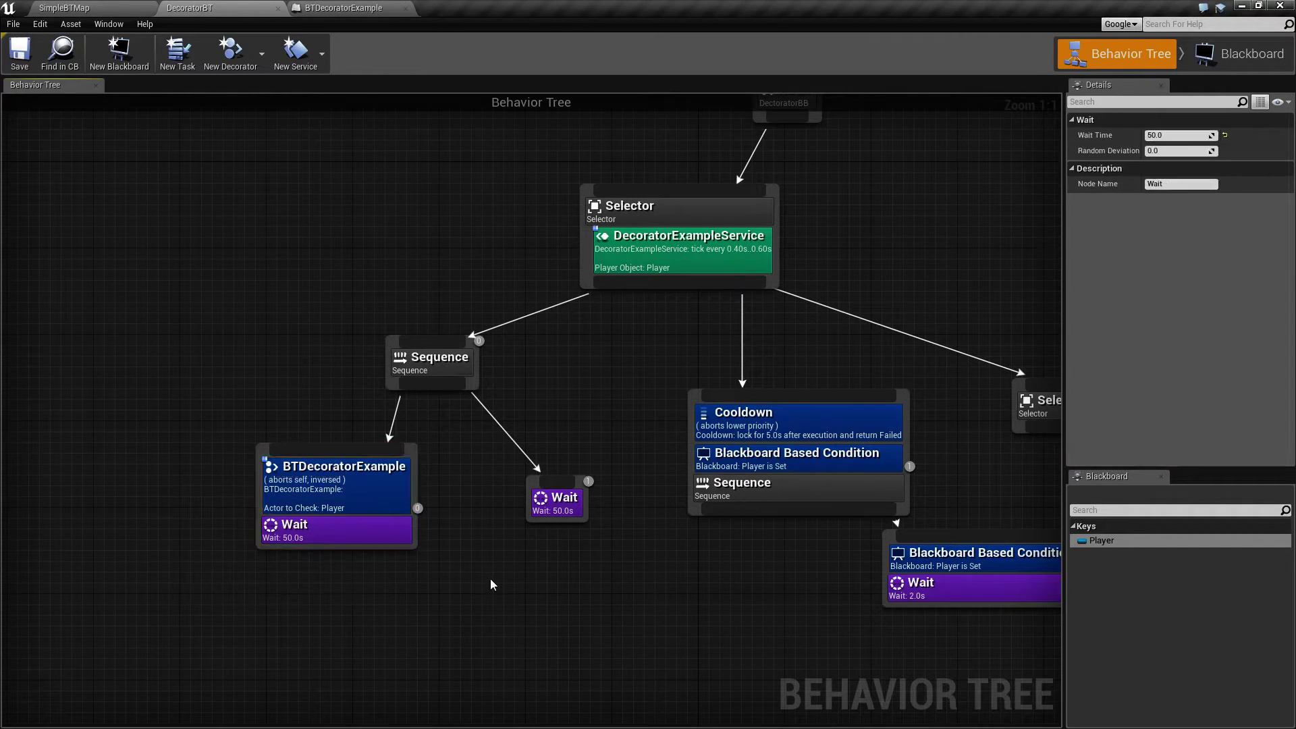
right_click_drag(468, 506, 473, 527)
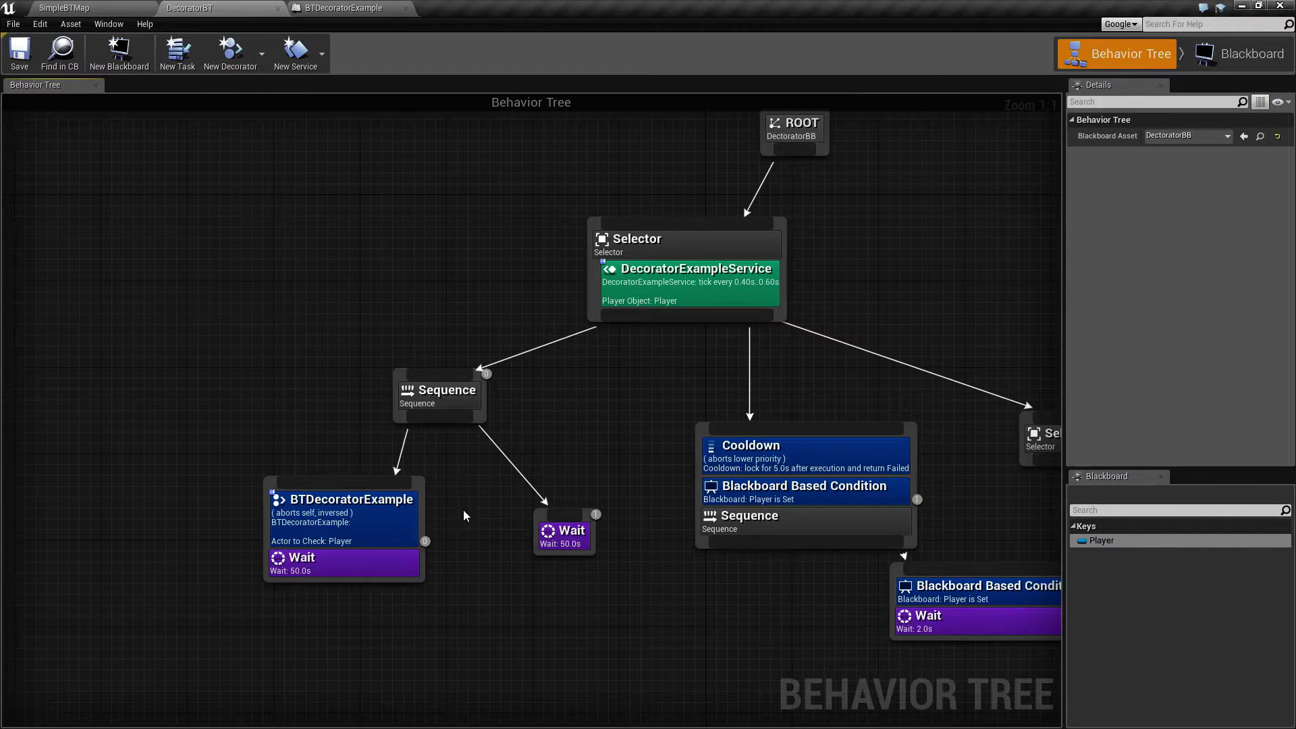
left_click(357, 508)
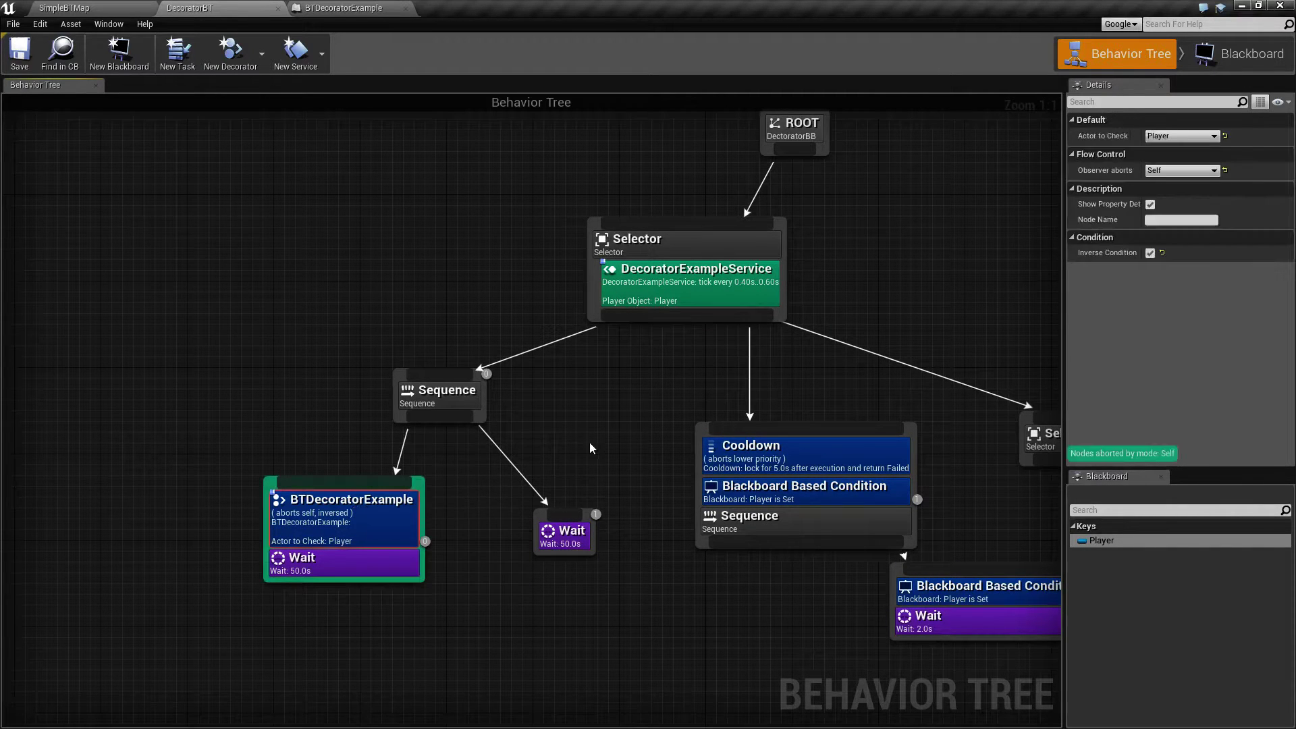
- View the list of decorators that can be added to the Sequence with the Cooldown, without adding one
right_click_drag(588, 441, 485, 390)
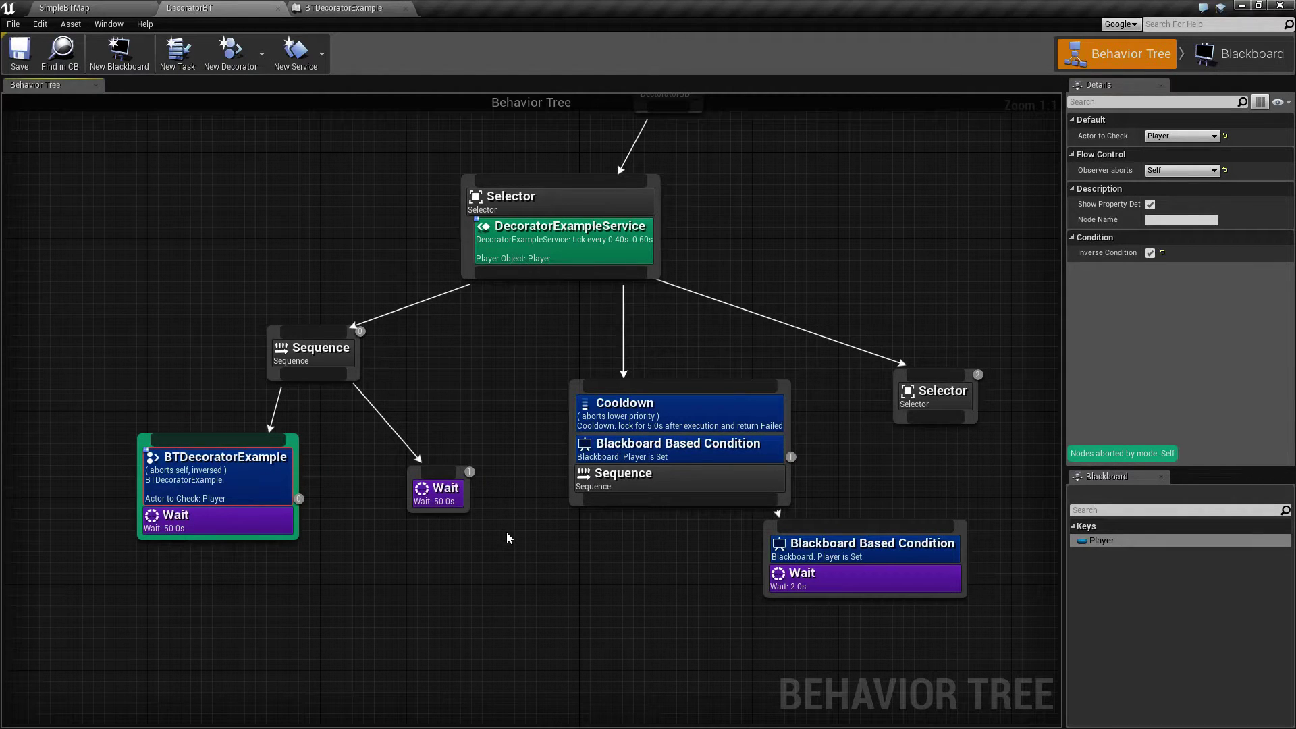
right_click_drag(507, 538, 575, 594)
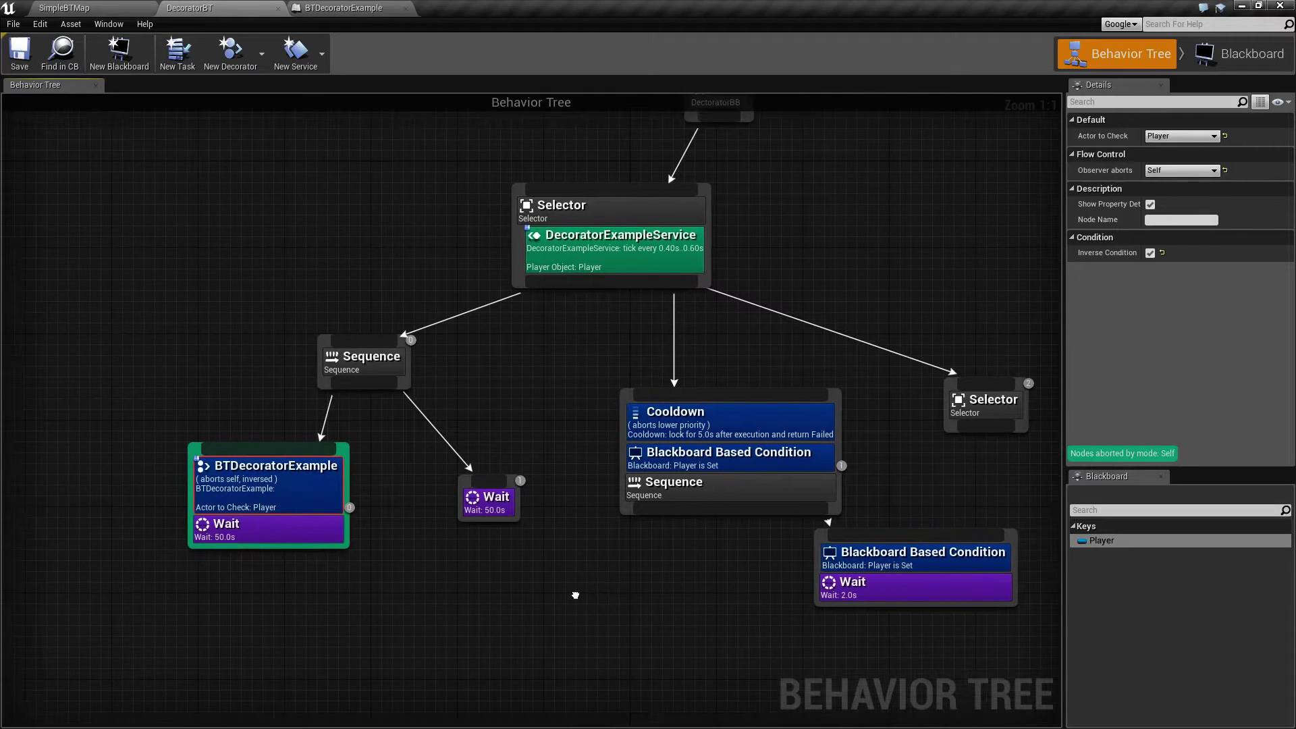
right_click(675, 492)
mouse_move(716, 628)
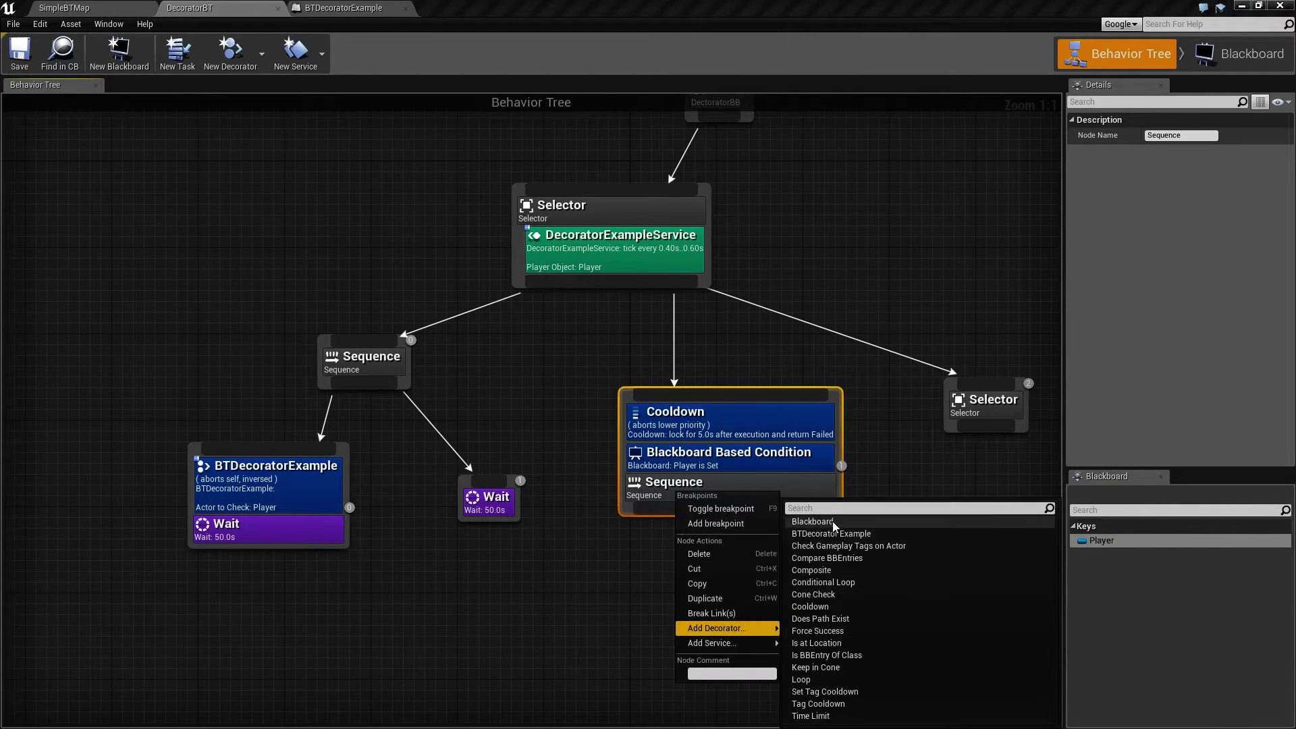
left_click(533, 582)
left_click(533, 581)
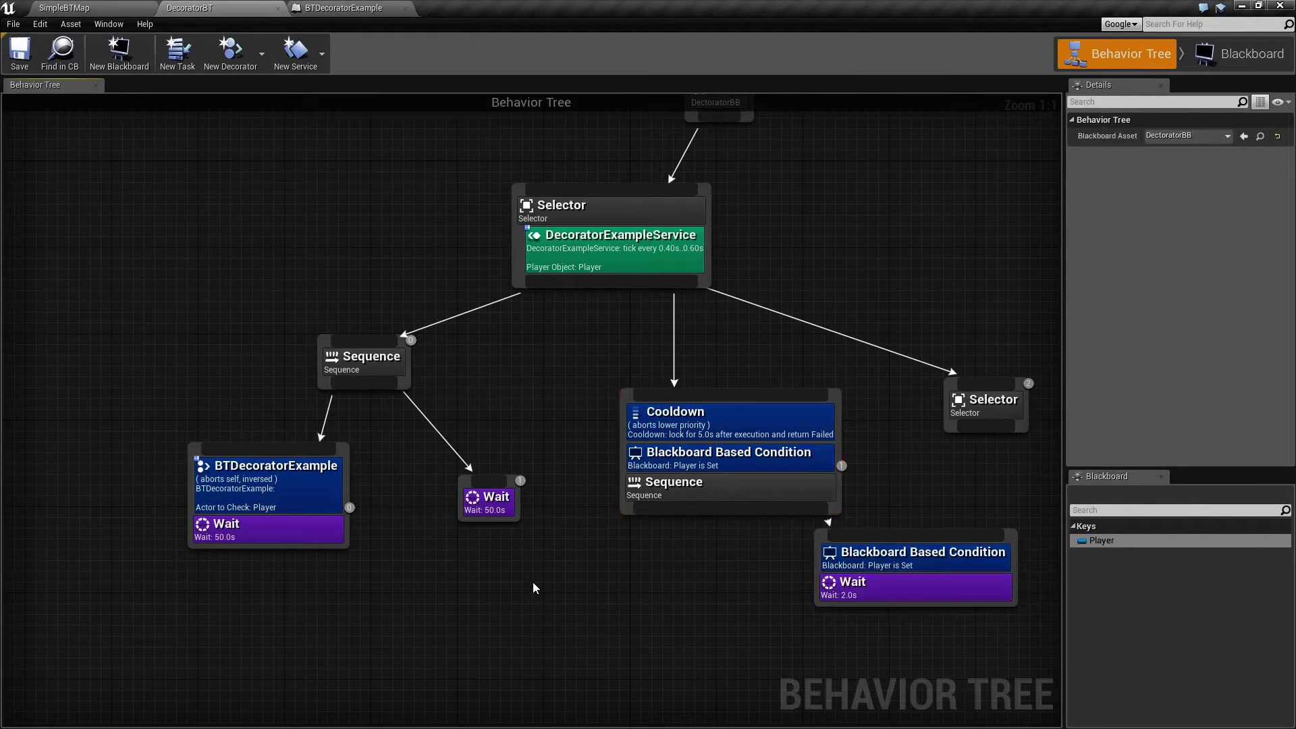
- Review the BTDecoratorExample decorator on the Wait task and the Sequence node carrying the Cooldown and Blackboard Based Condition decorators
left_click(290, 479)
left_click(580, 578)
right_click_drag(581, 578, 575, 617)
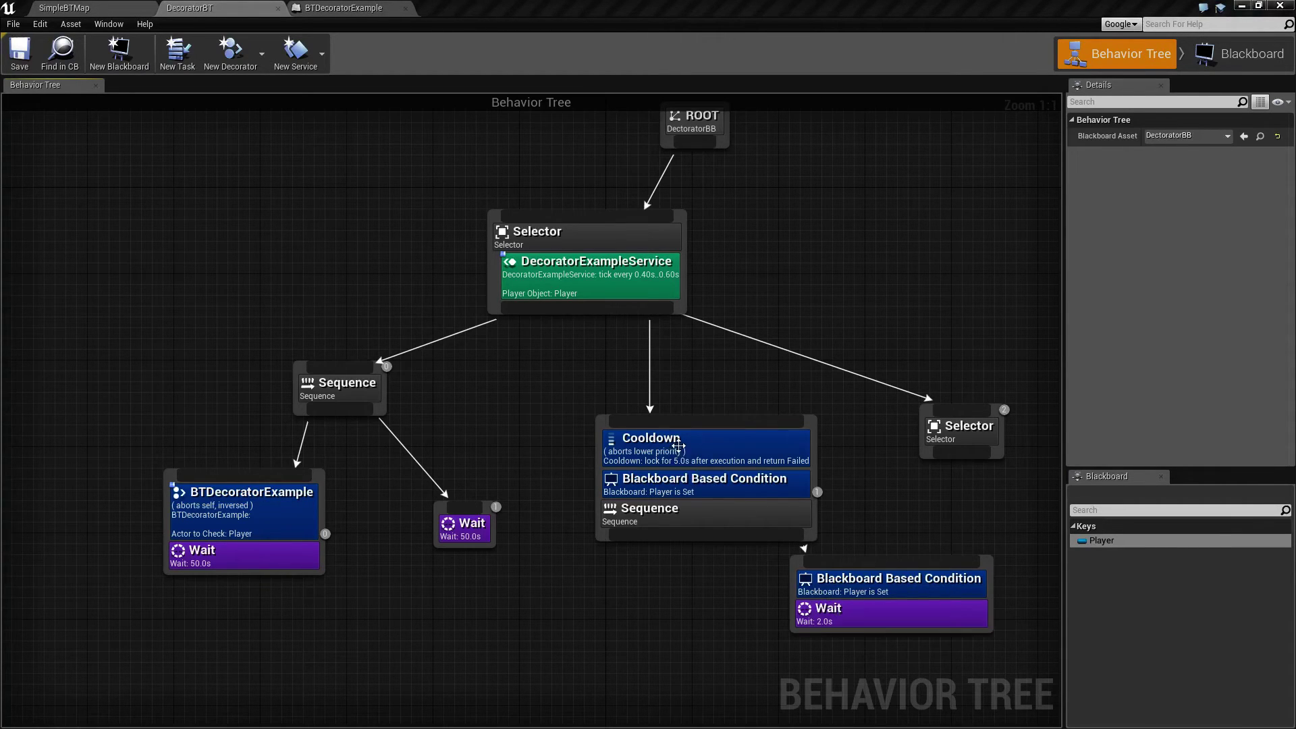
left_click(678, 420)
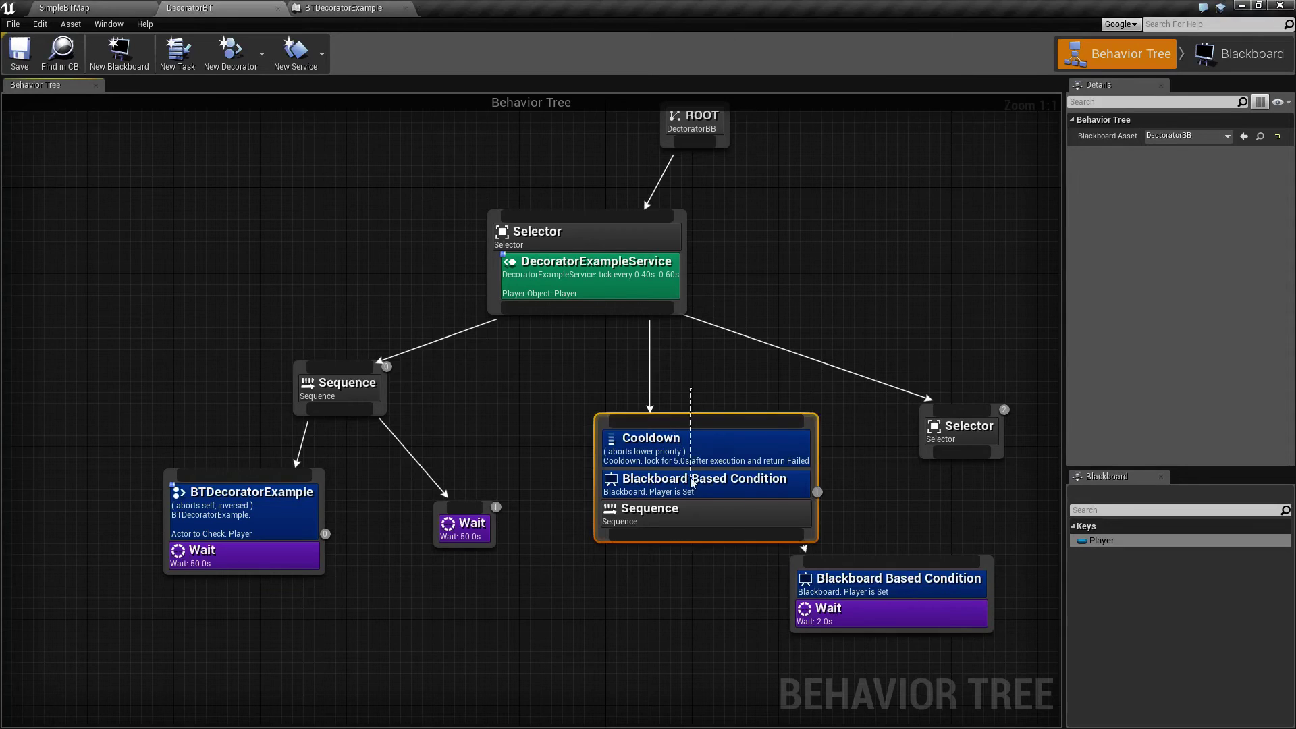
left_click(527, 465)
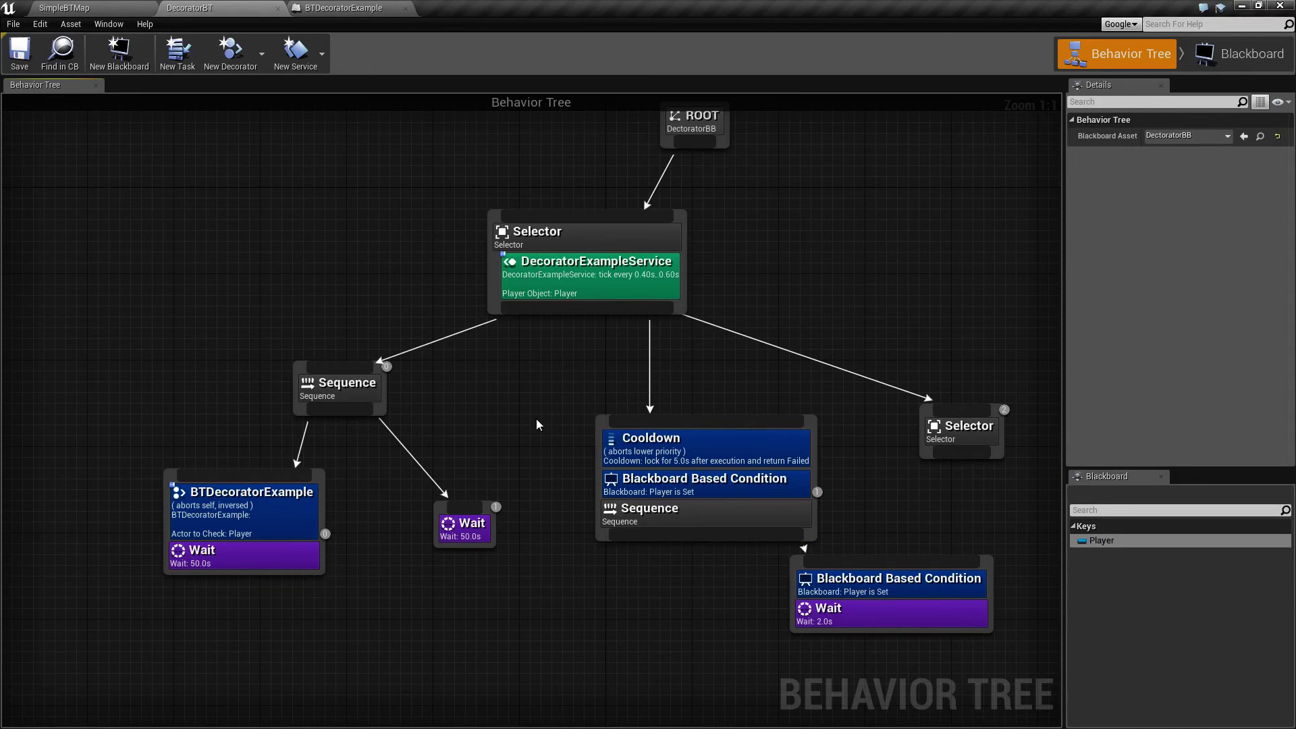